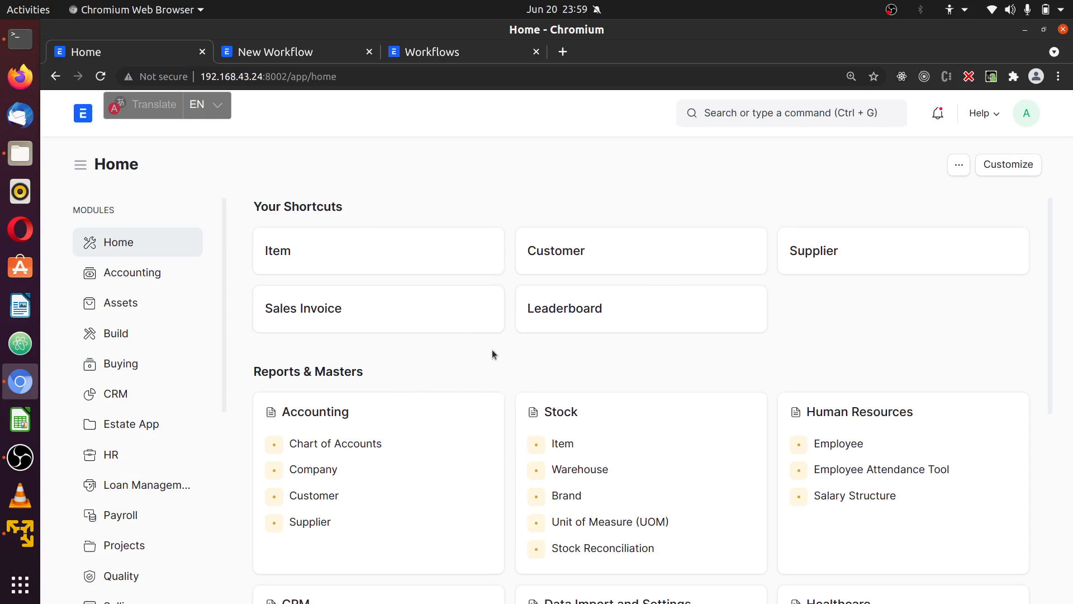
Search for "work" and open the Workflow list
scroll(137, 402, "down", 6)
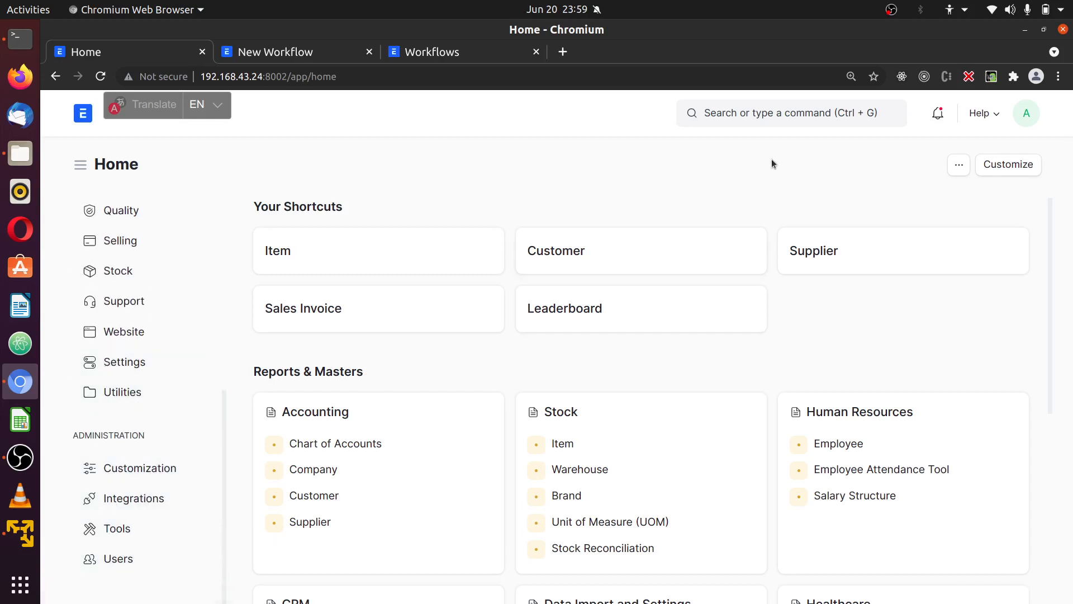
left_click(782, 110)
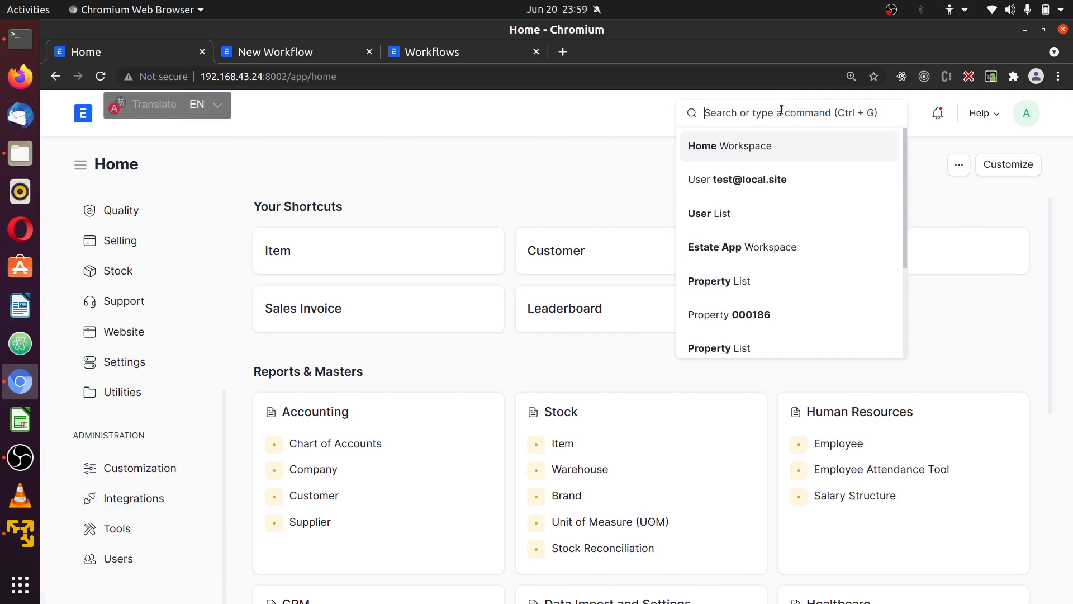
type("work")
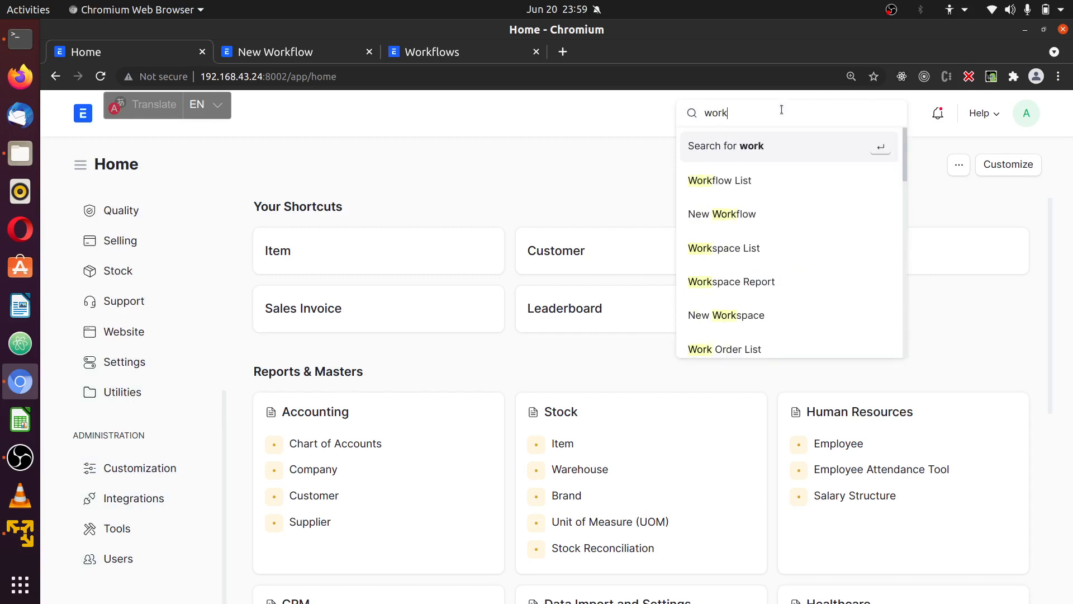
left_click(756, 178)
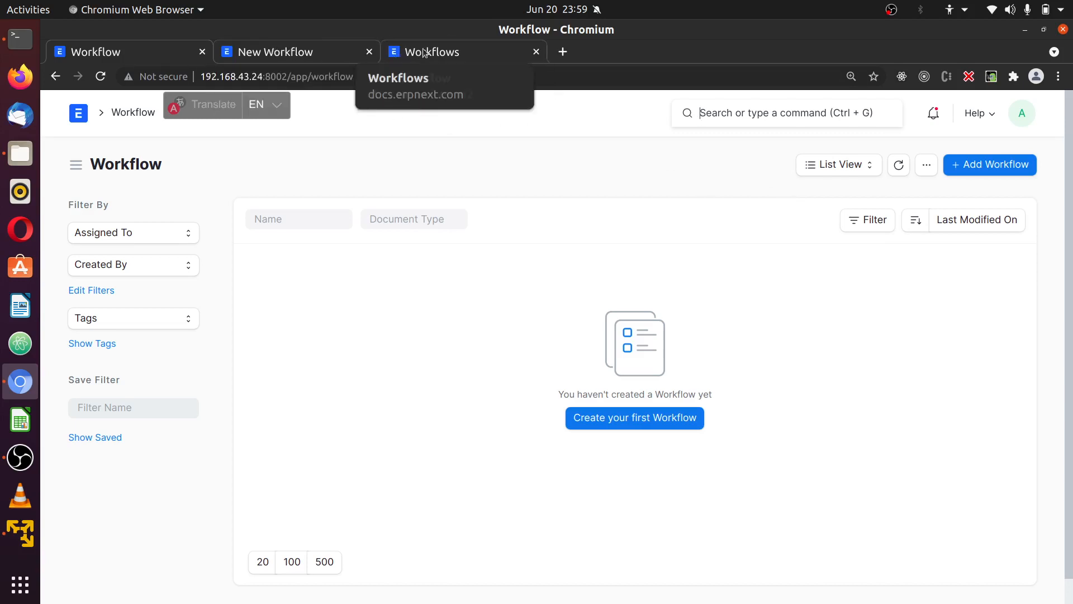
In the second browser tab, open the Property list of the Estate App workspace and open property record 000186
left_click(335, 52)
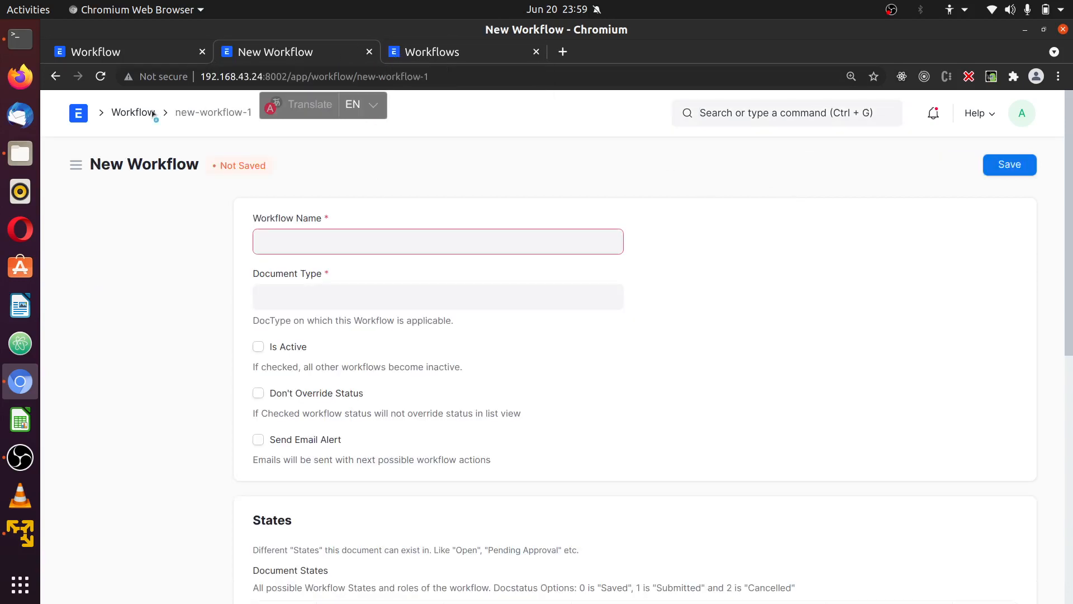
left_click(79, 114)
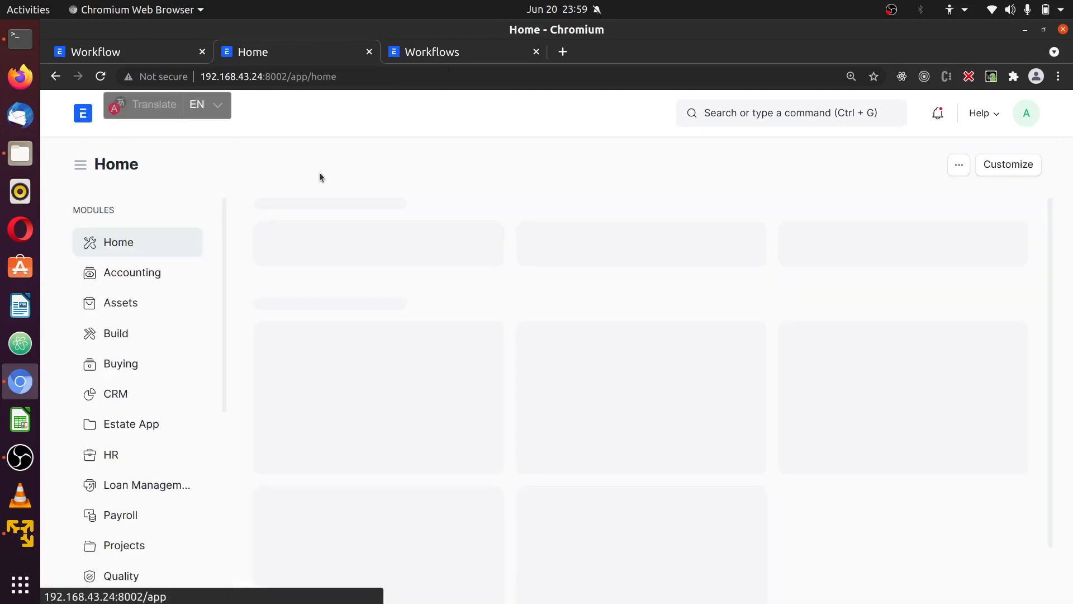
scroll(129, 363, "down", 2)
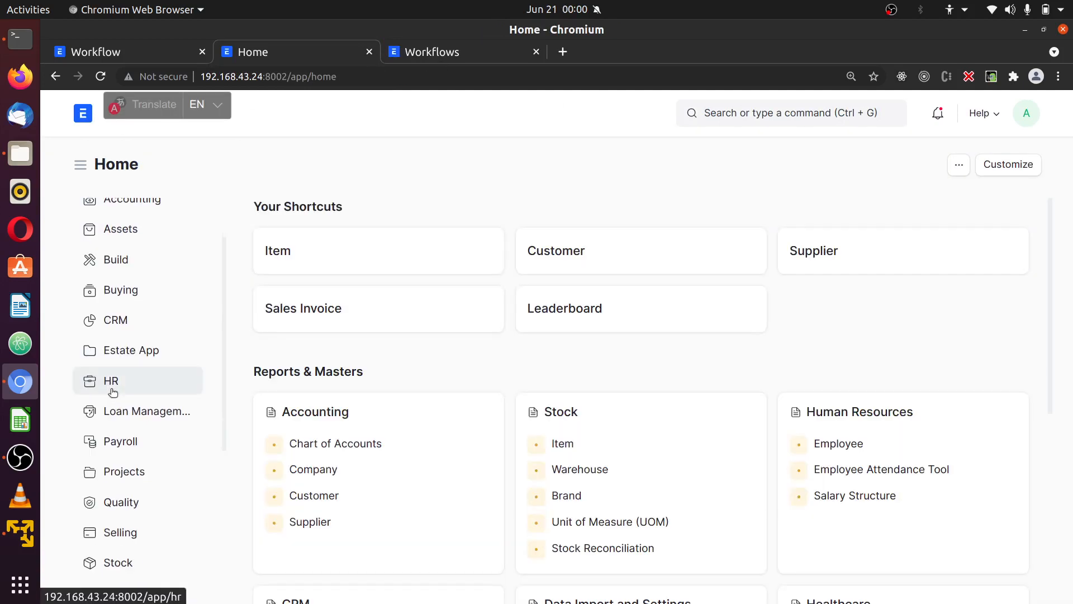
left_click(131, 352)
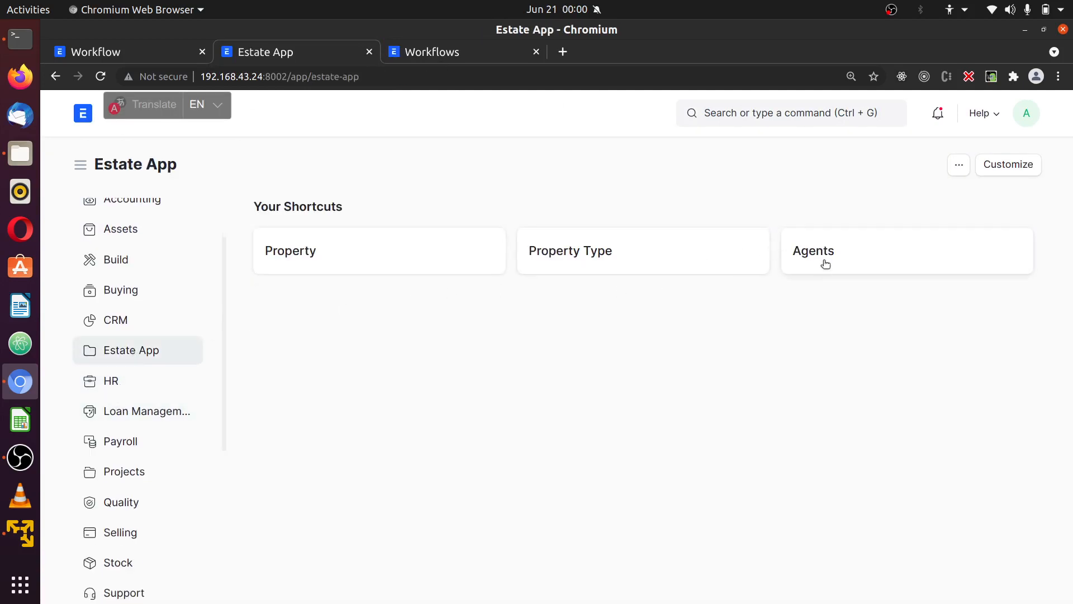
left_click(385, 258)
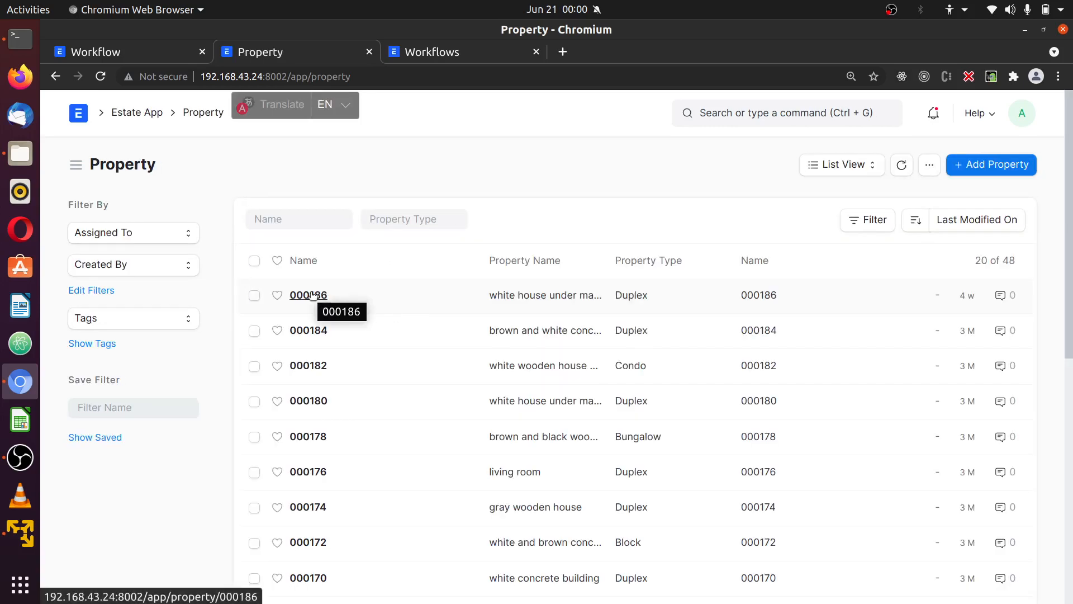
left_click(311, 295)
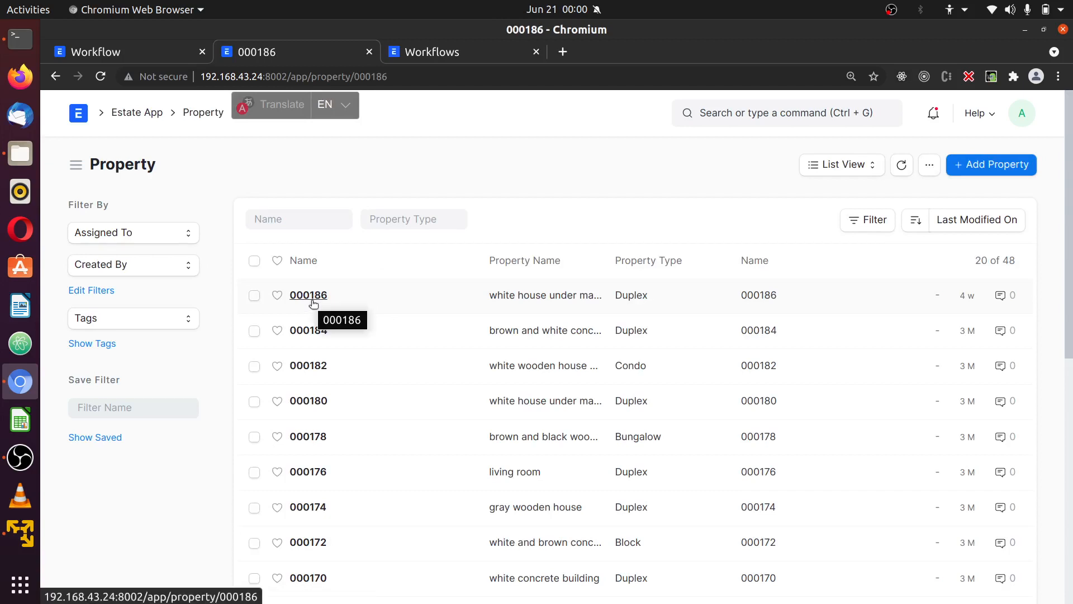
Examine the property record's price, discount, address, map, image, agent, status and description fields
scroll(782, 381, "down", 2)
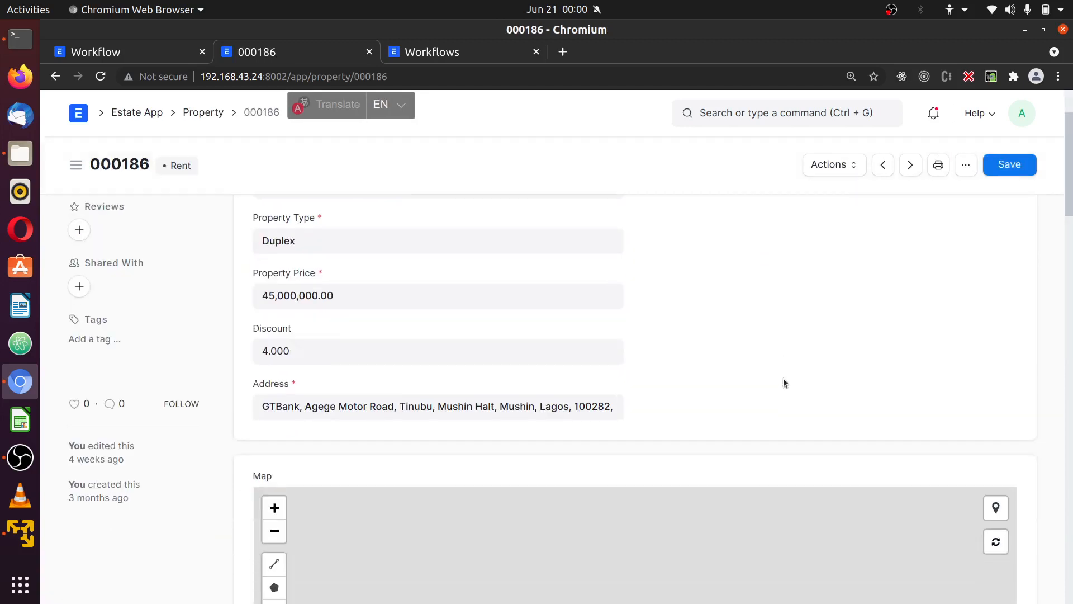
scroll(794, 351, "down", 4)
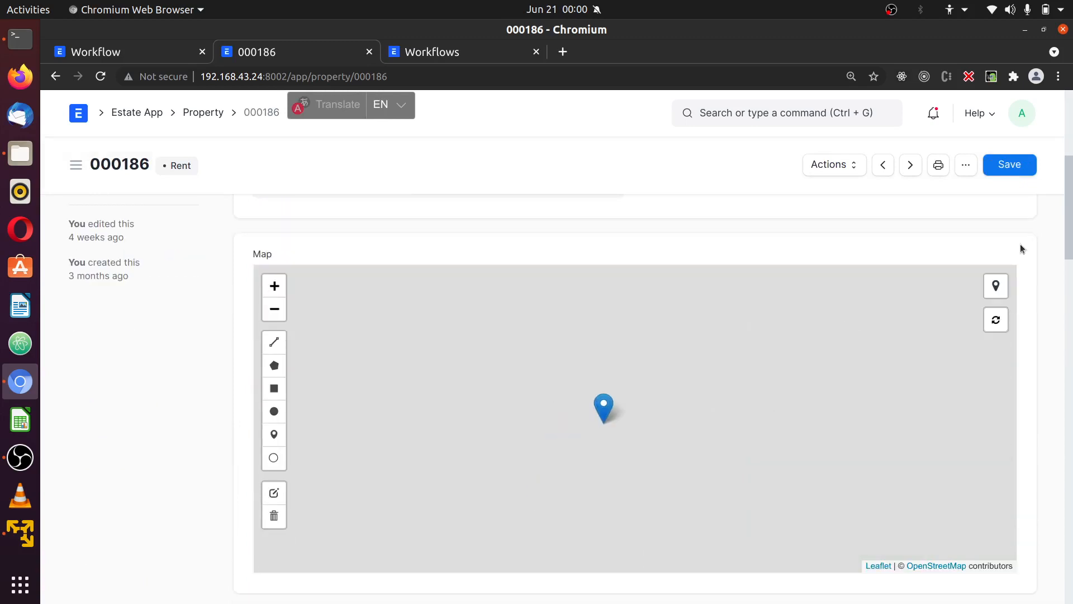
scroll(1024, 241, "up", 3)
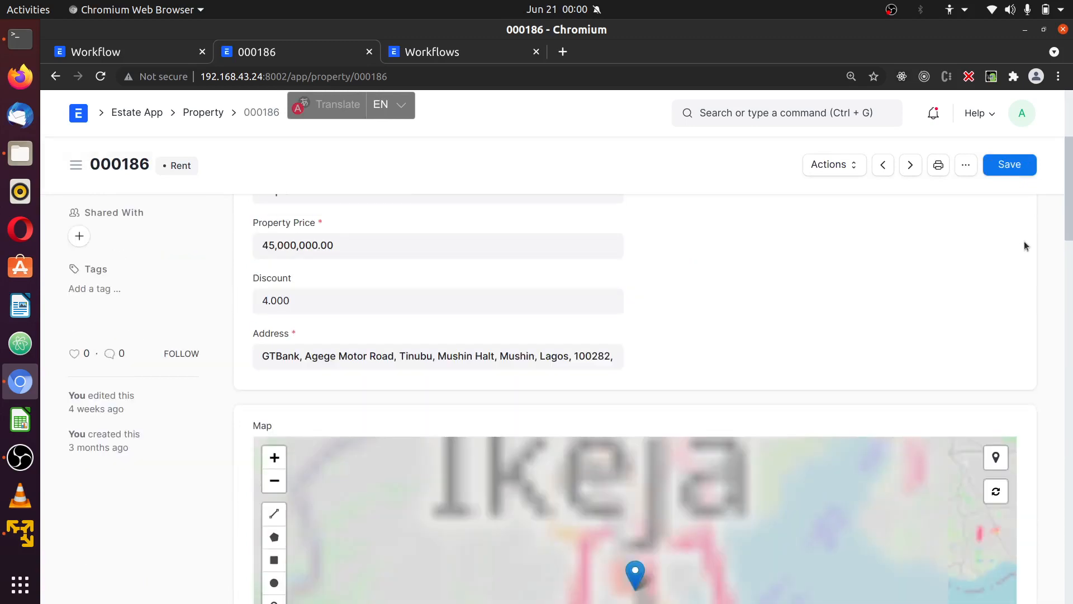
scroll(772, 294, "up", 1)
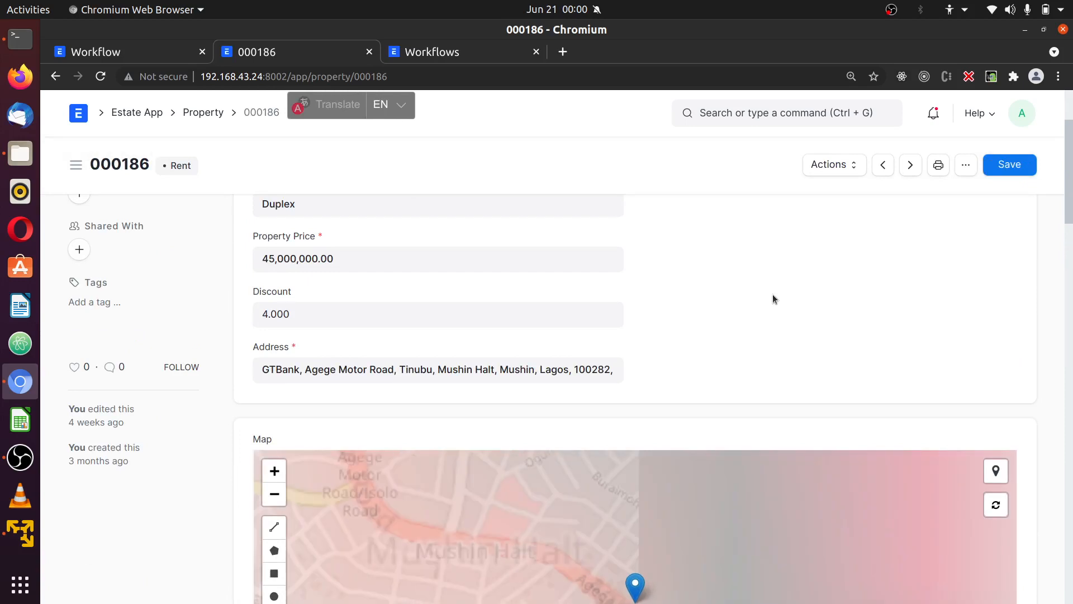
scroll(978, 289, "down", 3)
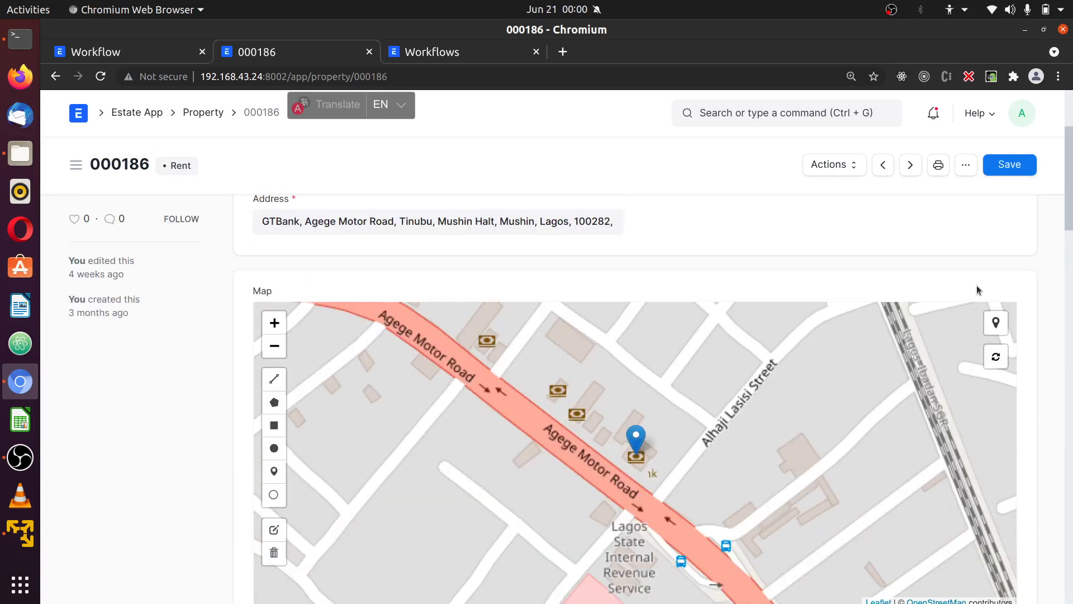
scroll(664, 434, "up", 2)
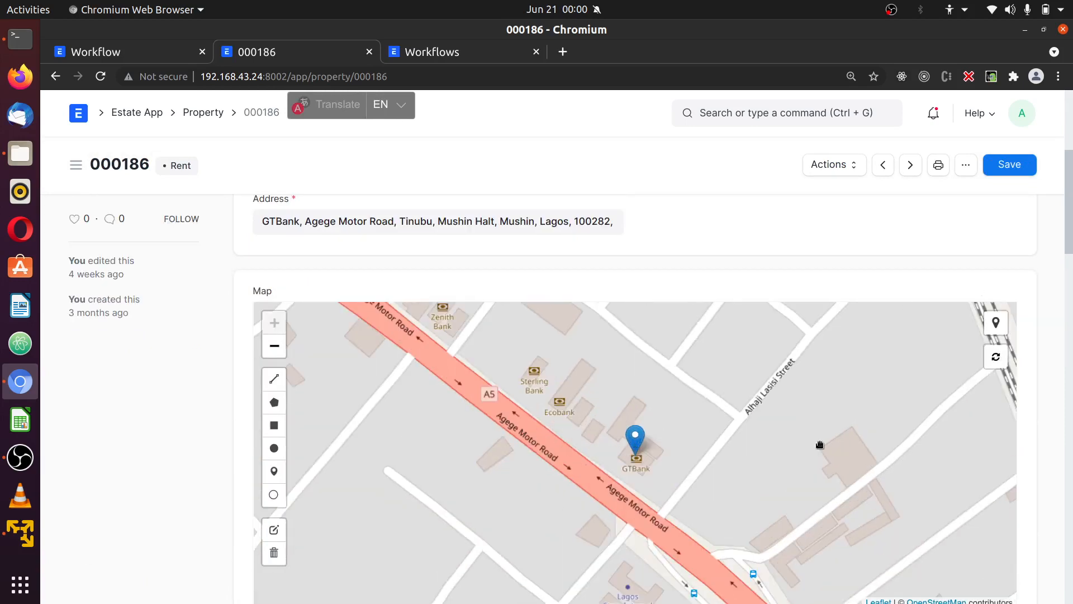
scroll(911, 425, "down", 1)
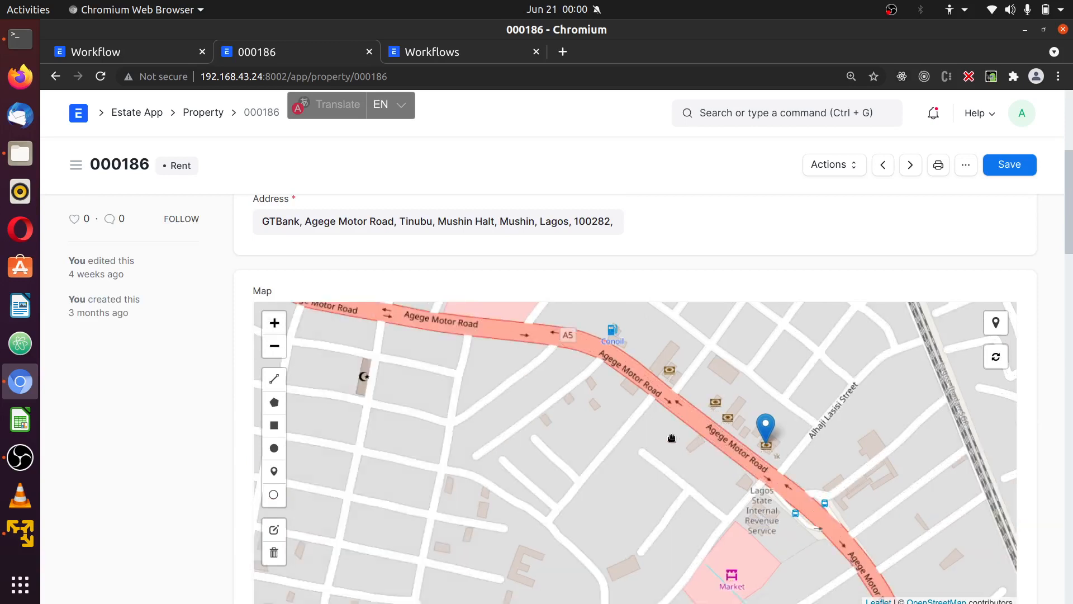
scroll(634, 192, "up", 1)
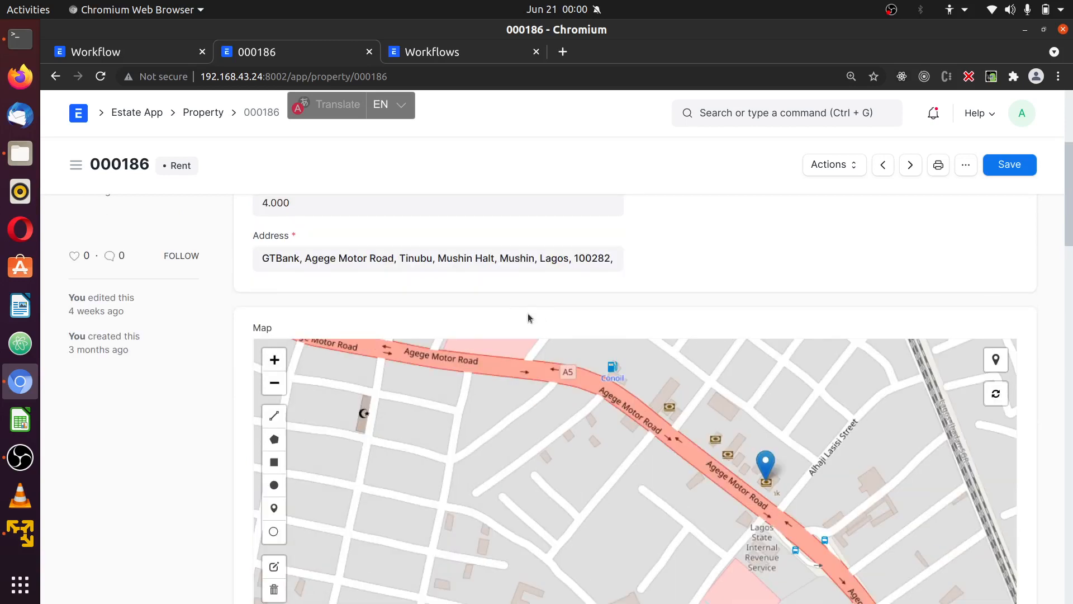
double_click(504, 259)
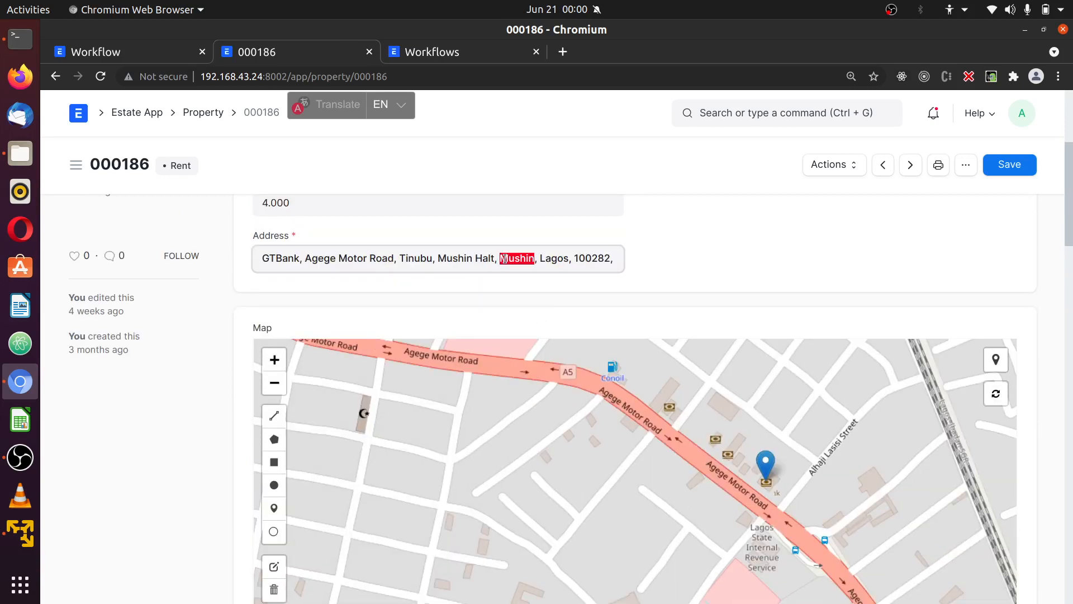
left_click(718, 441)
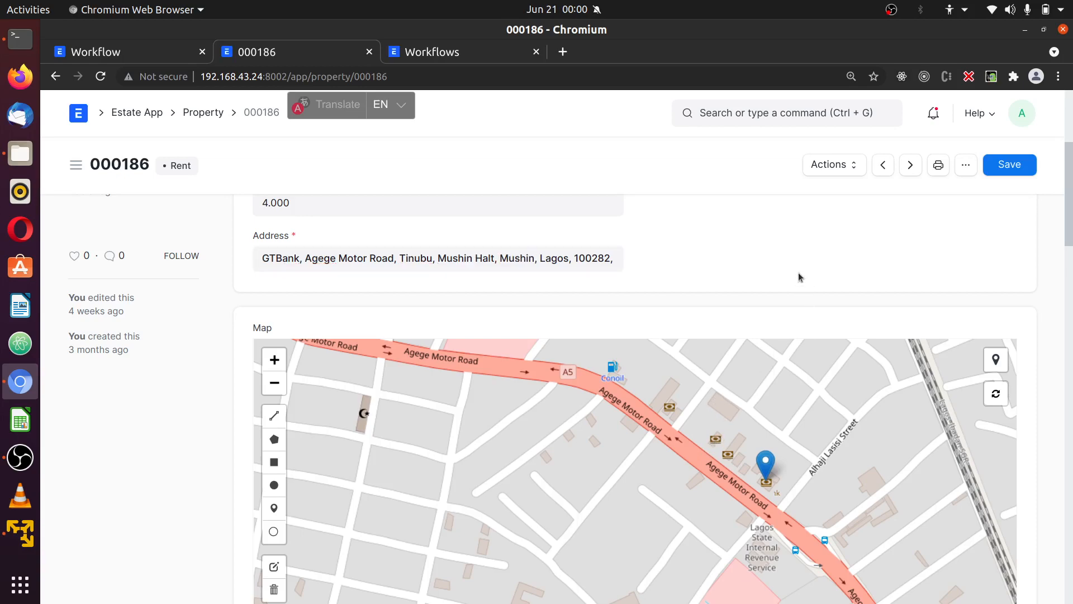
scroll(1027, 215, "down", 4)
scroll(1029, 216, "down", 8)
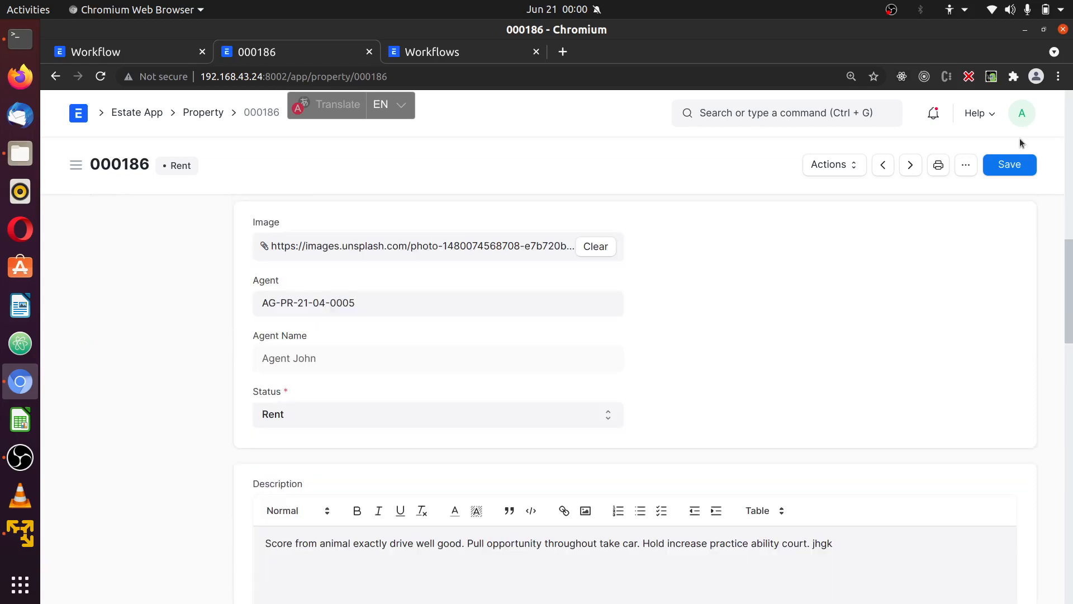
scroll(1020, 139, "up", 7)
scroll(1039, 235, "up", 5)
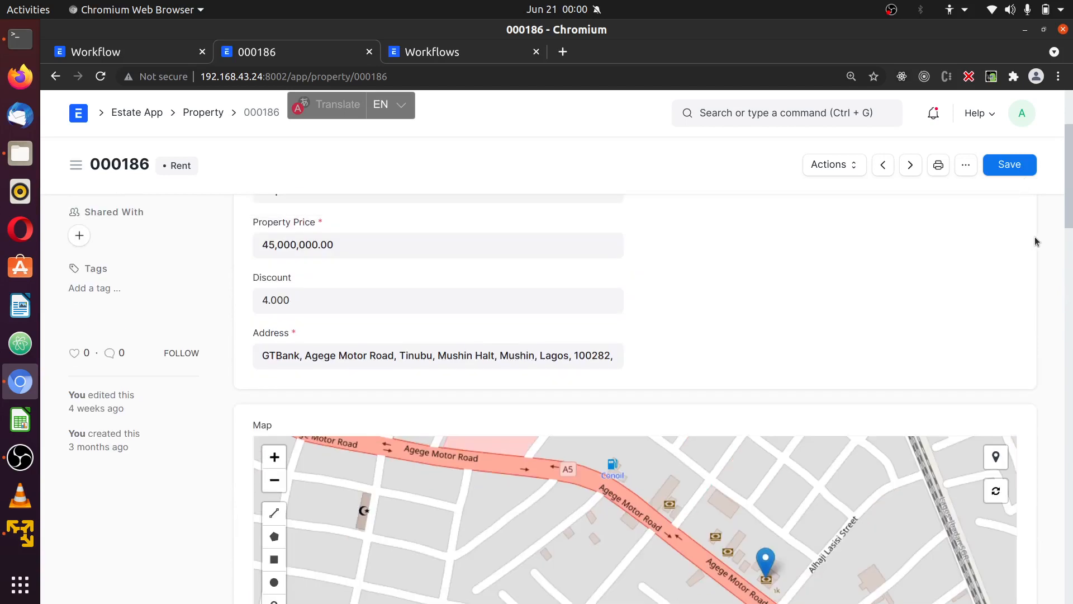
scroll(1035, 242, "up", 3)
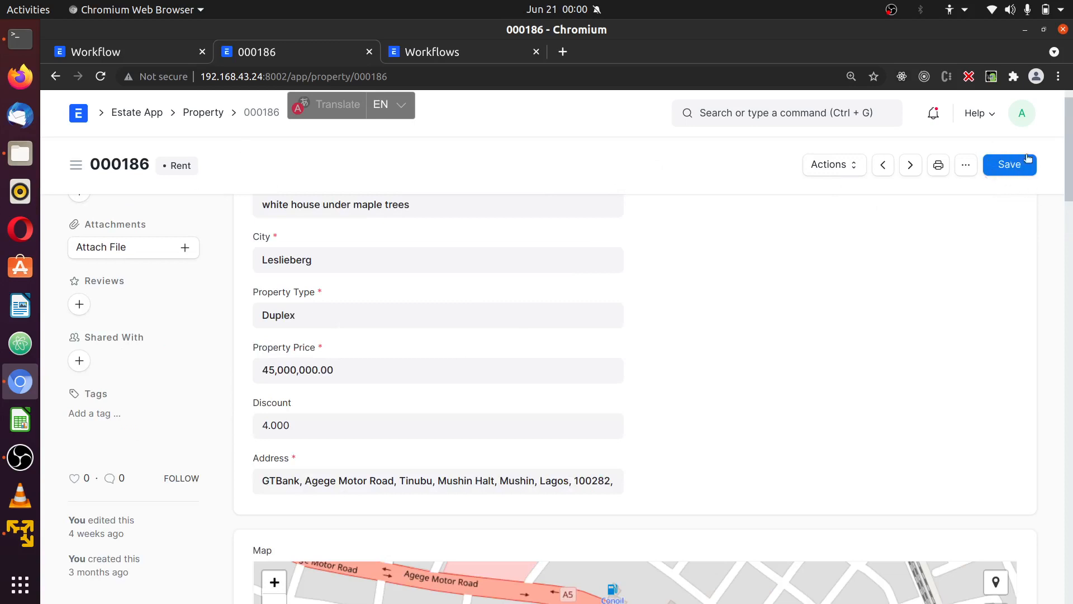
scroll(888, 266, "up", 1)
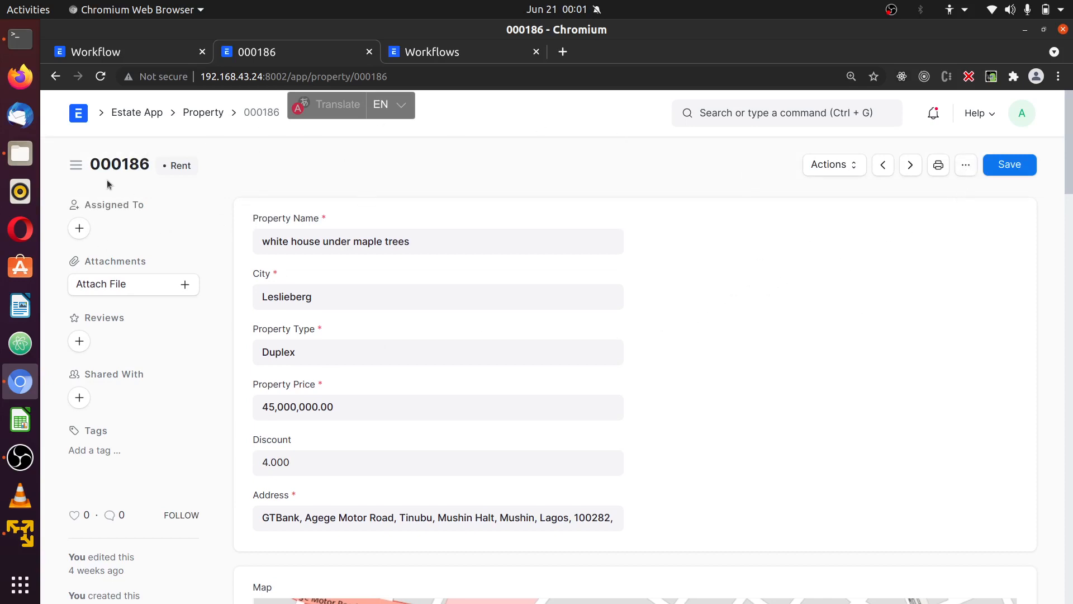
Open the Property DocType for editing, enable Is Submittable and save it
left_click(969, 170)
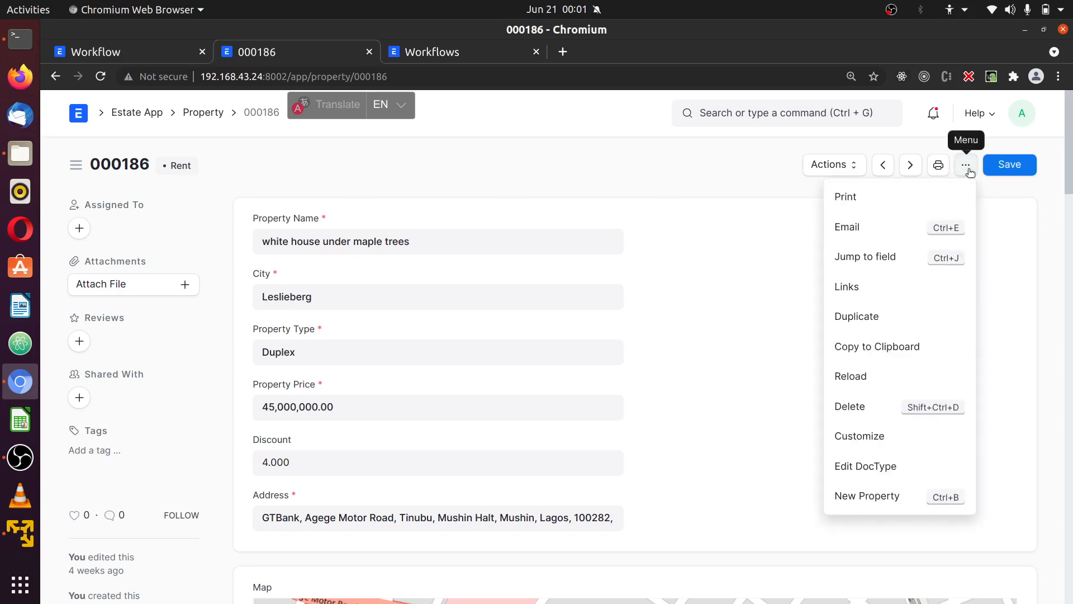
left_click(867, 469)
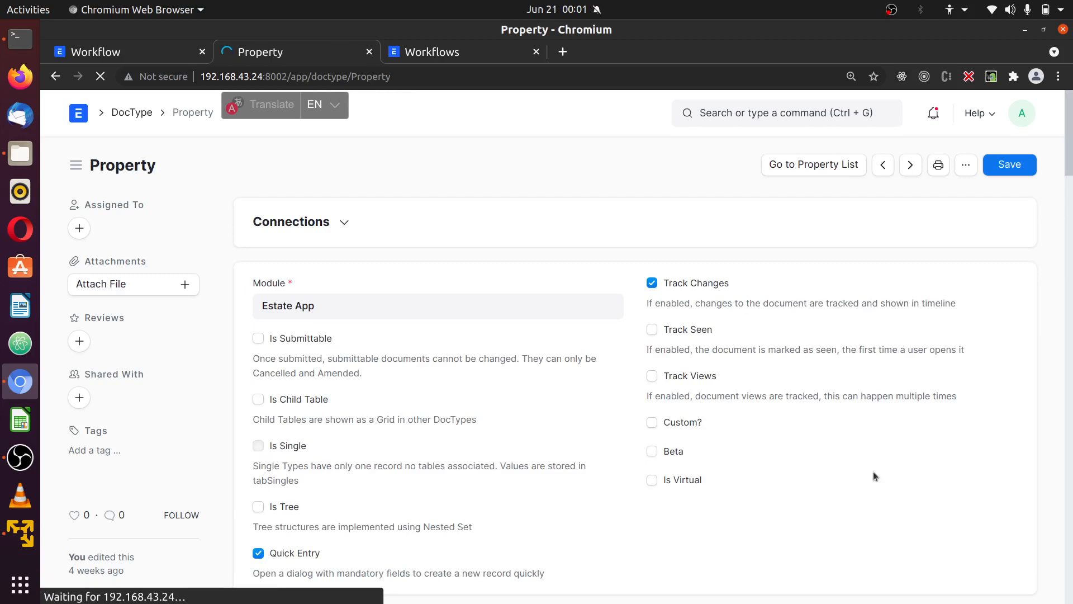
scroll(873, 471, "down", 2)
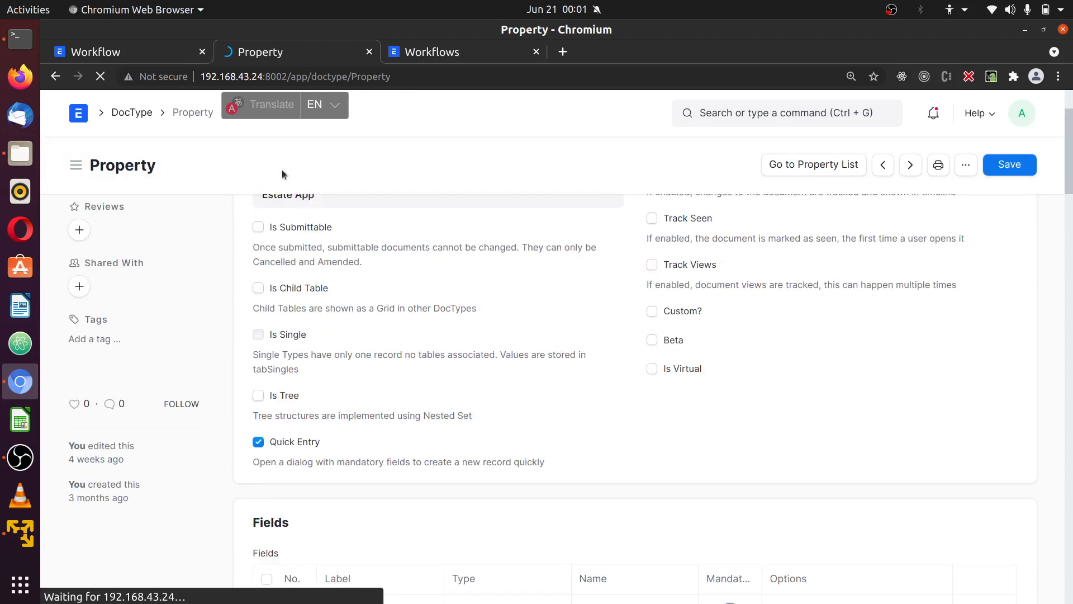
scroll(308, 287, "up", 1)
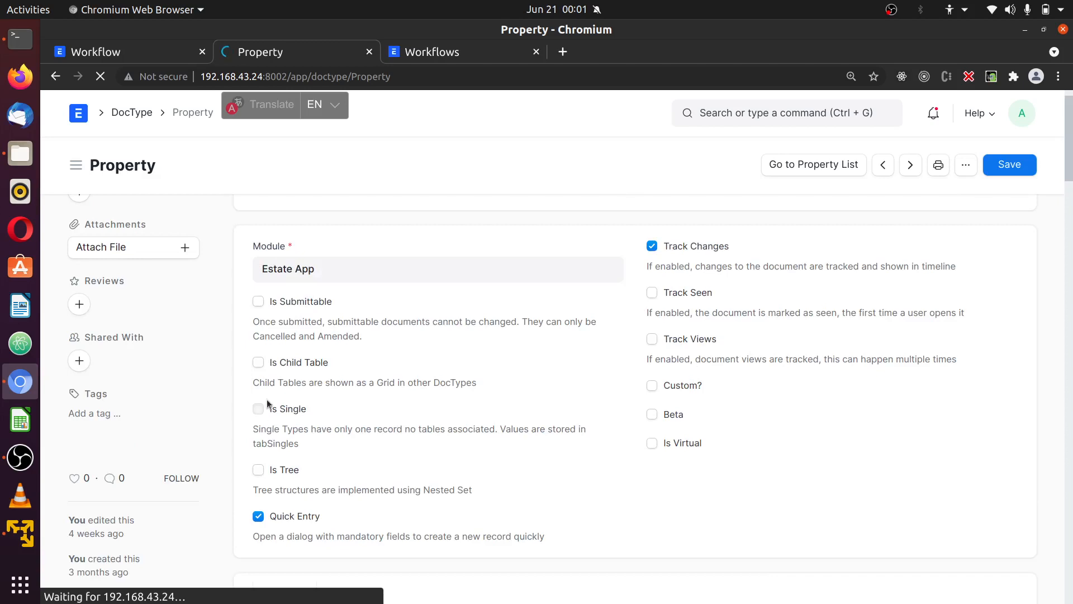
left_click(258, 302)
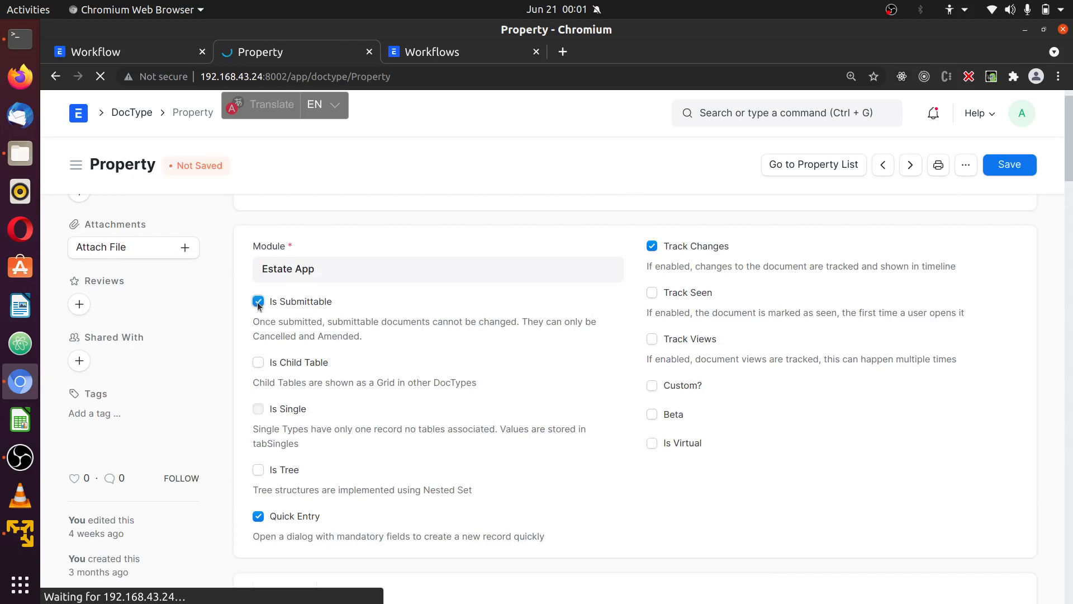
left_click(1009, 165)
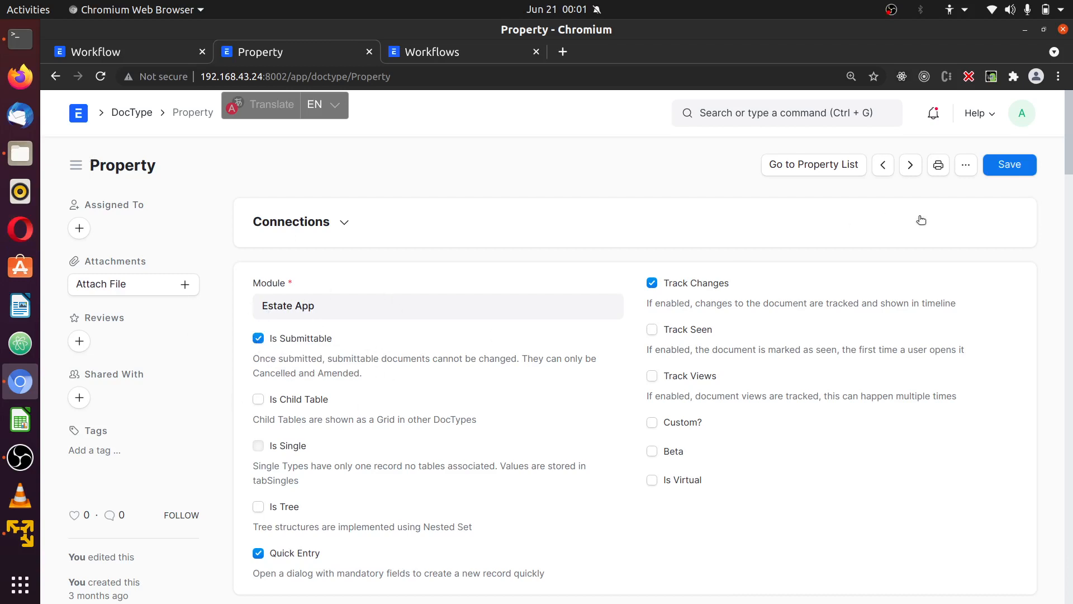
Return to property record 000186 in the second browser tab and start a new workflow from the Workflow list in the first
left_click(56, 79)
left_click(118, 53)
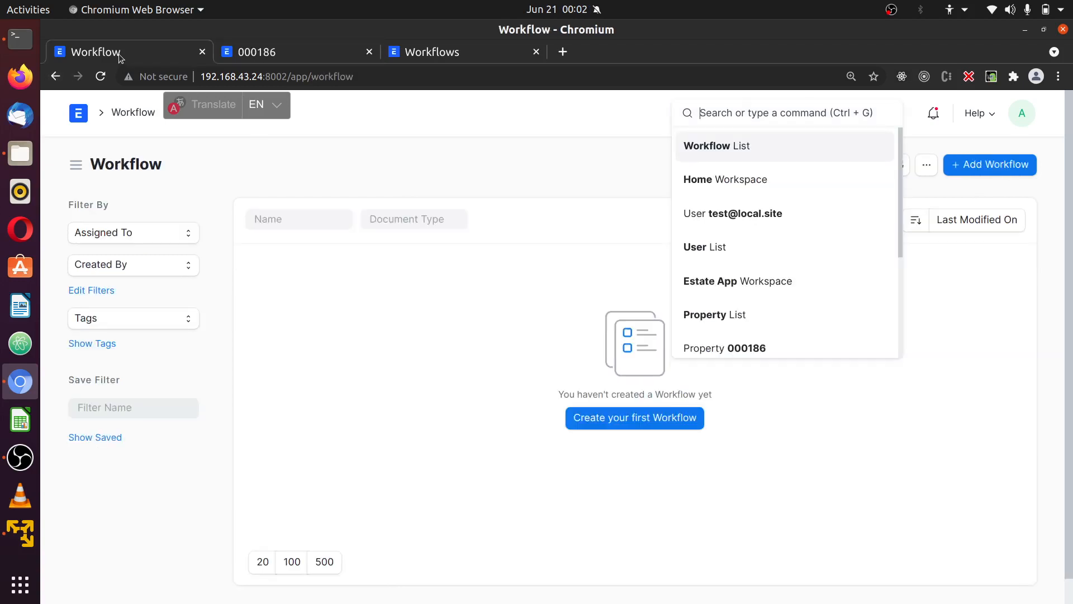
left_click(569, 160)
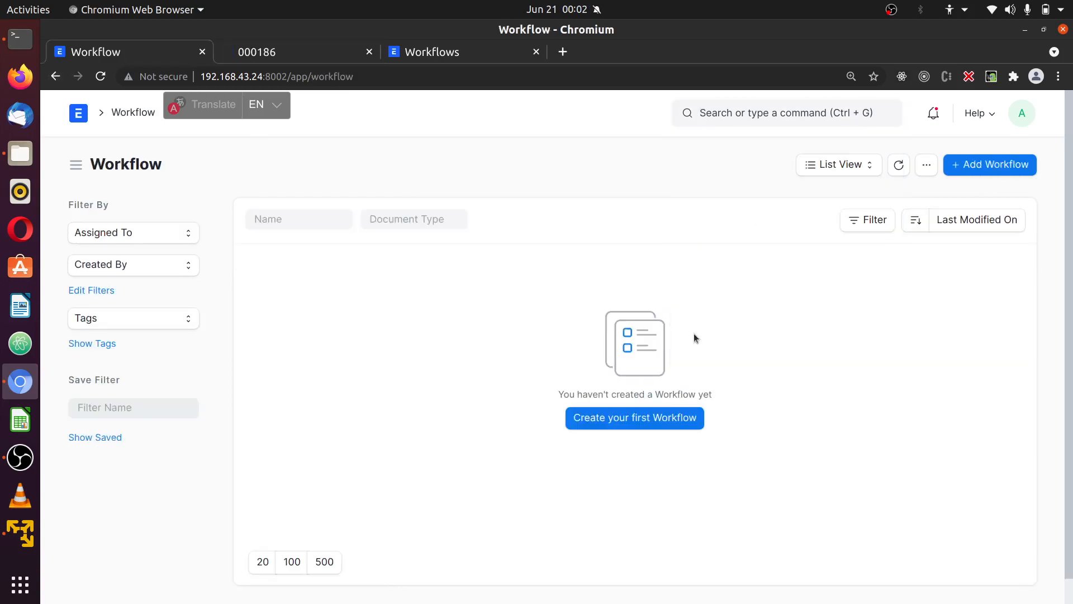
left_click(645, 425)
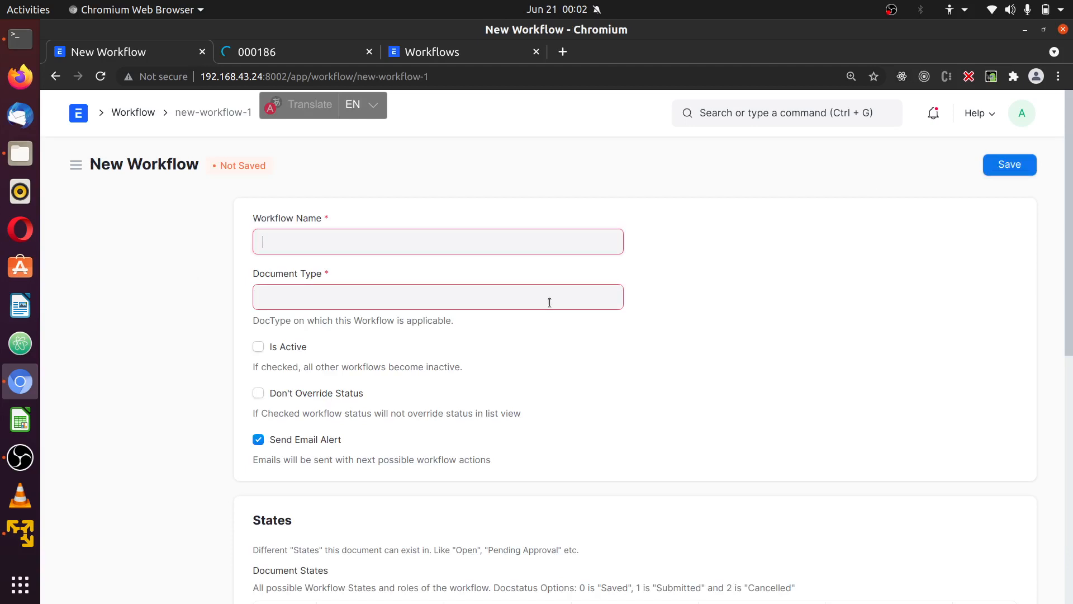
Name the new workflow Property and set its document type to Property of the Estate App
type("Property")
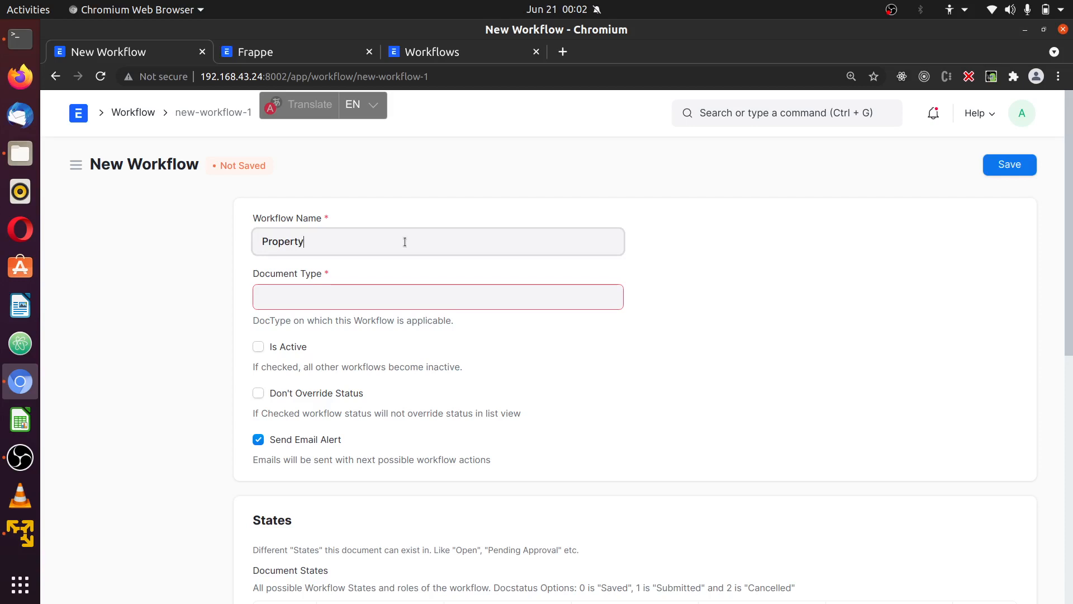
left_click(331, 296)
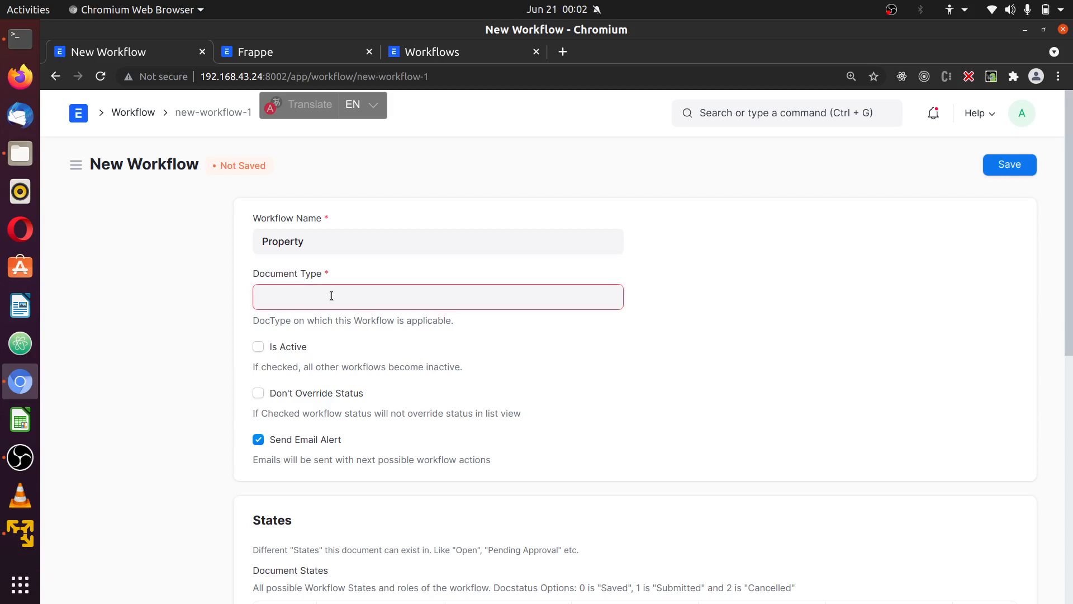
type("property")
left_click(334, 297)
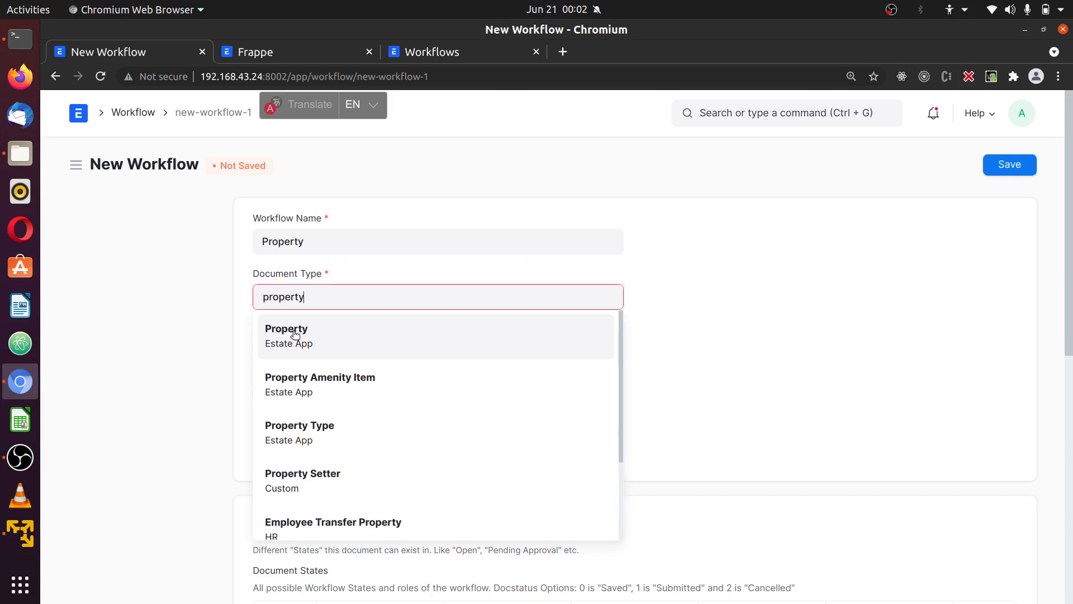
left_click(295, 335)
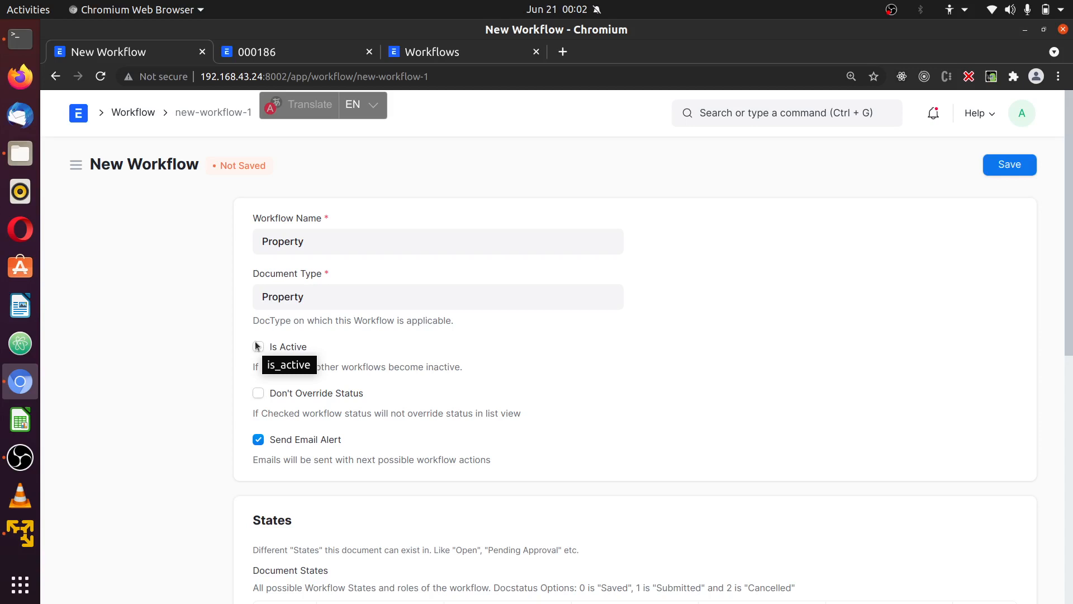
Enable Is Active for the workflow and turn off Send Email Alert
left_click(258, 346)
scroll(268, 380, "down", 1)
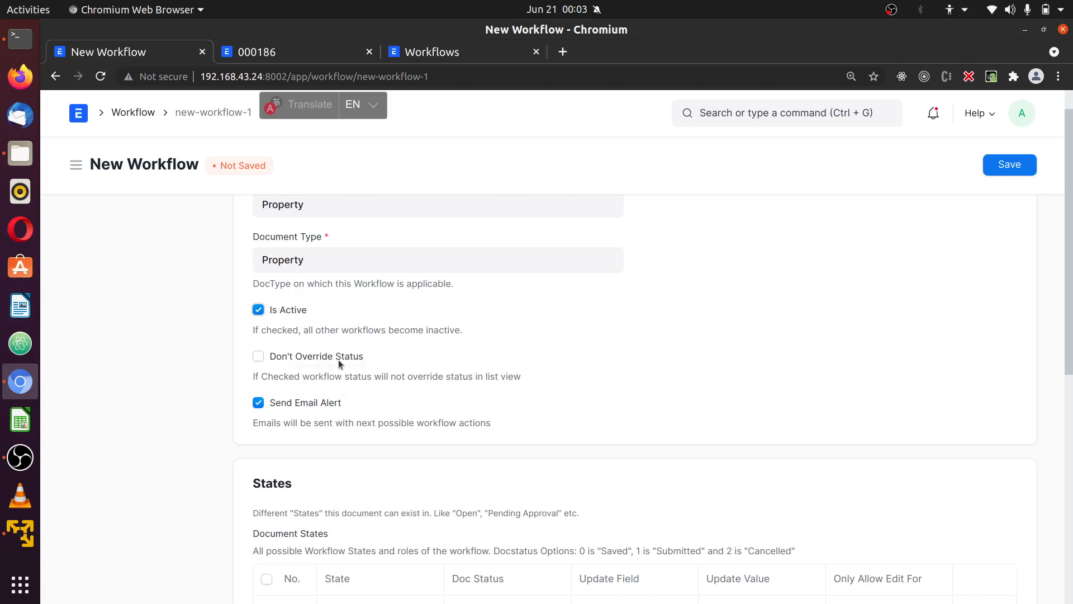
scroll(280, 308, "down", 4)
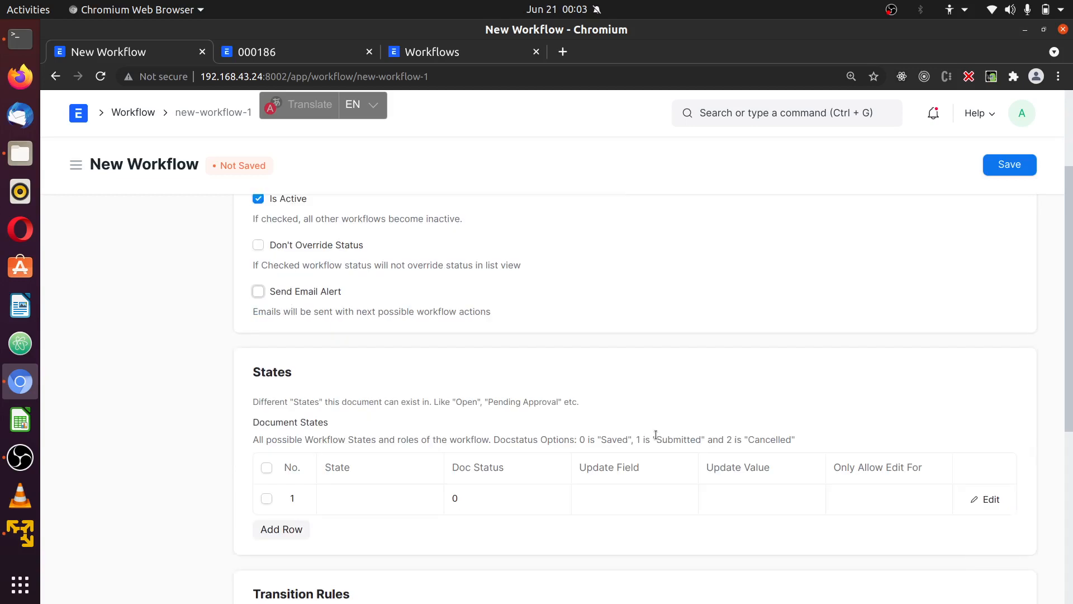
Examine the workflow's document states table, transition rules table and Workflow State Field
scroll(498, 495, "down", 1)
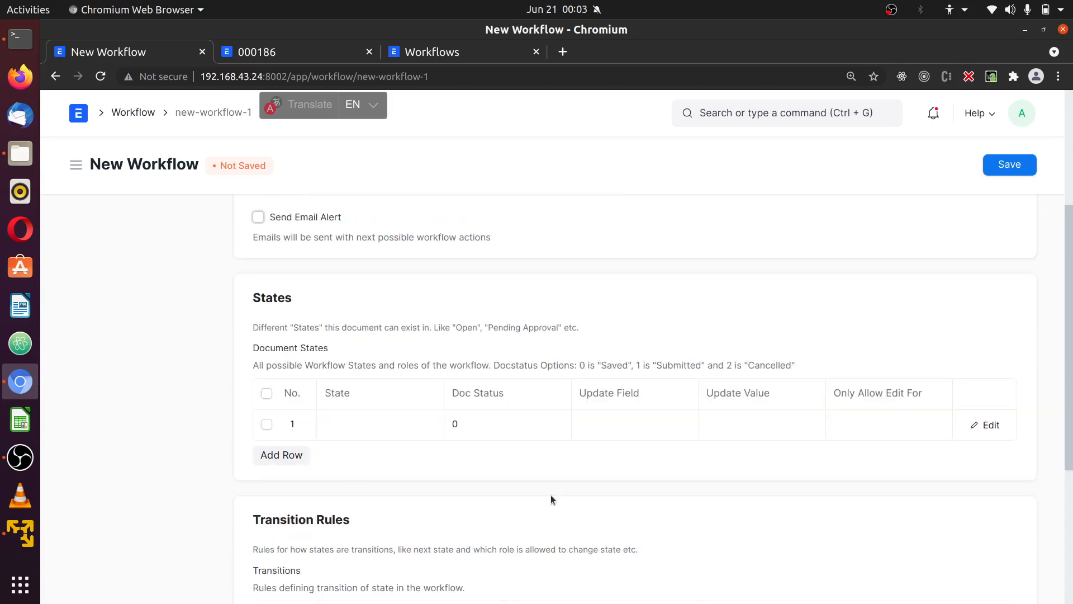
scroll(476, 467, "down", 3)
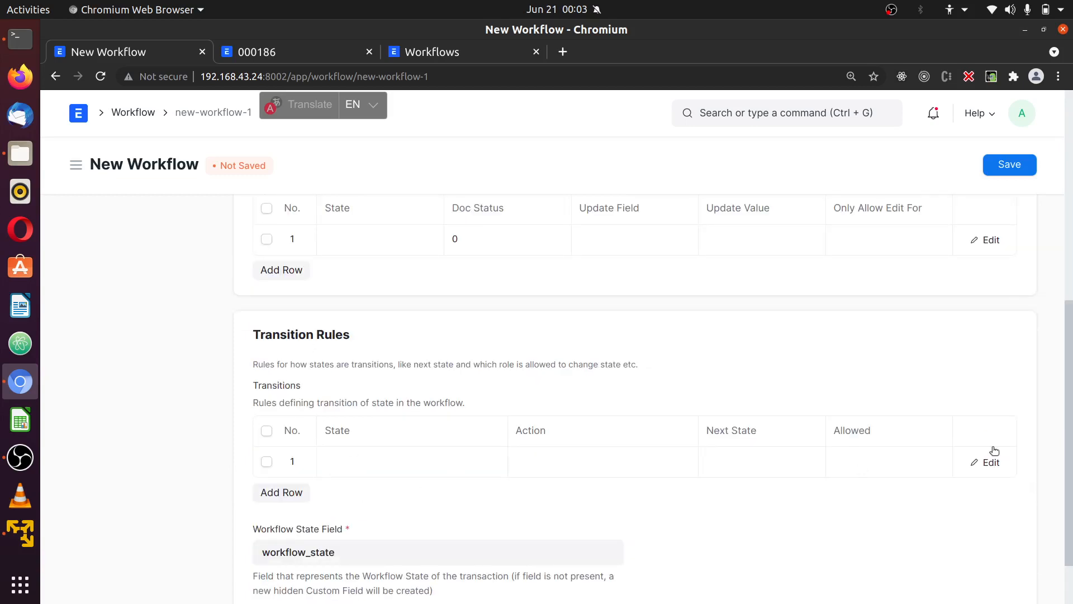
scroll(485, 492, "down", 1)
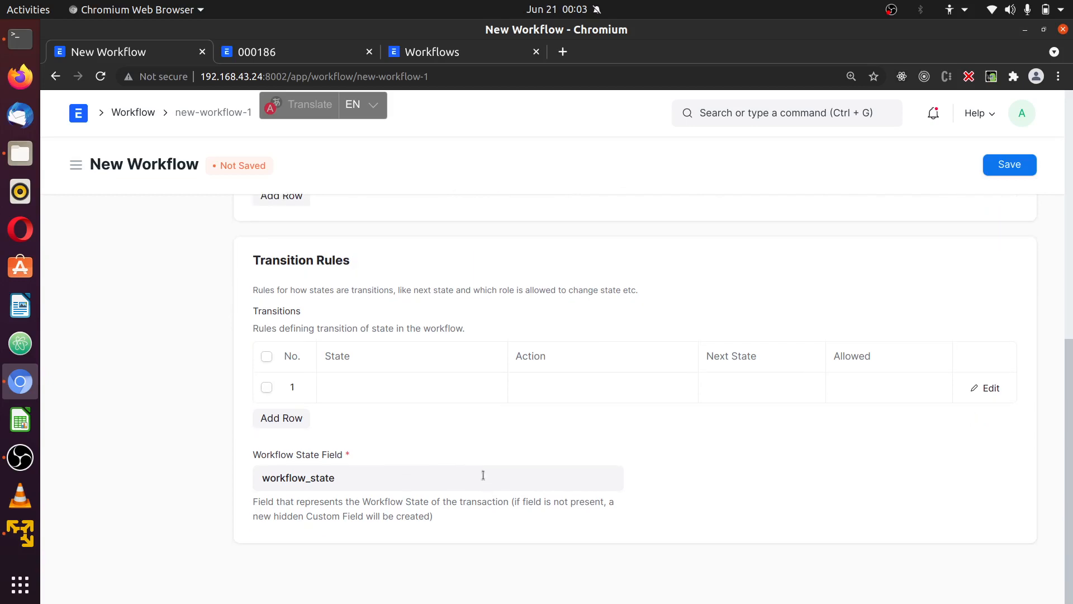
left_click(352, 481)
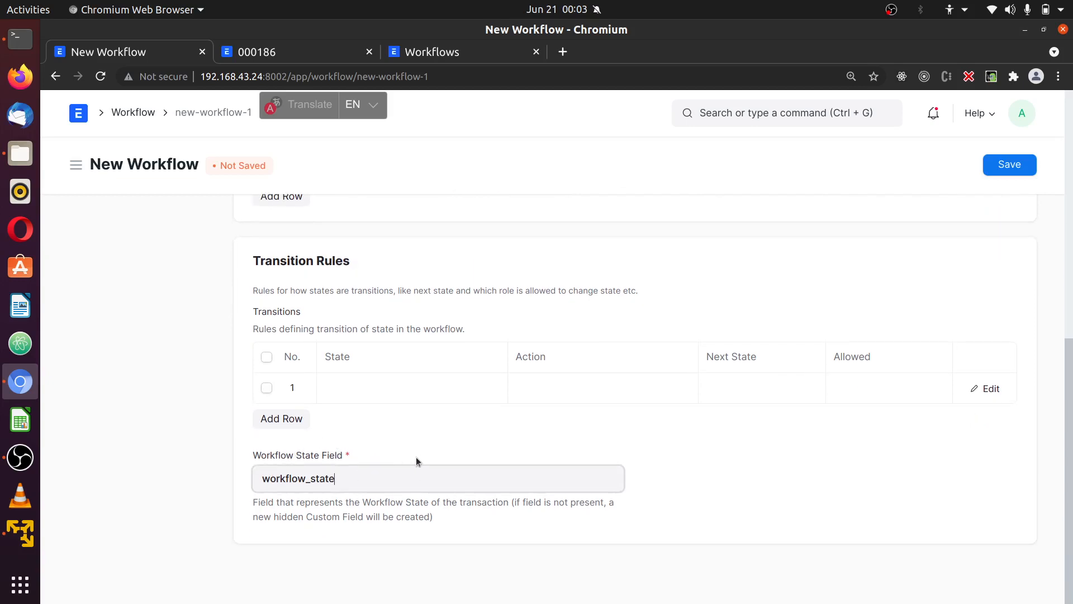
scroll(416, 458, "up", 3)
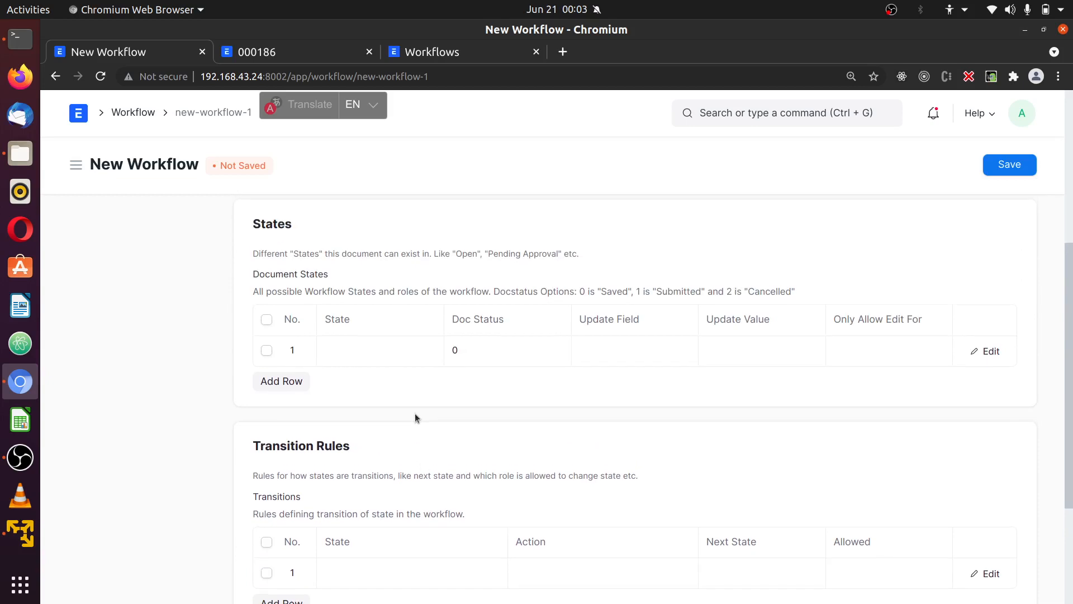
scroll(415, 416, "up", 3)
scroll(396, 506, "down", 3)
scroll(396, 502, "down", 3)
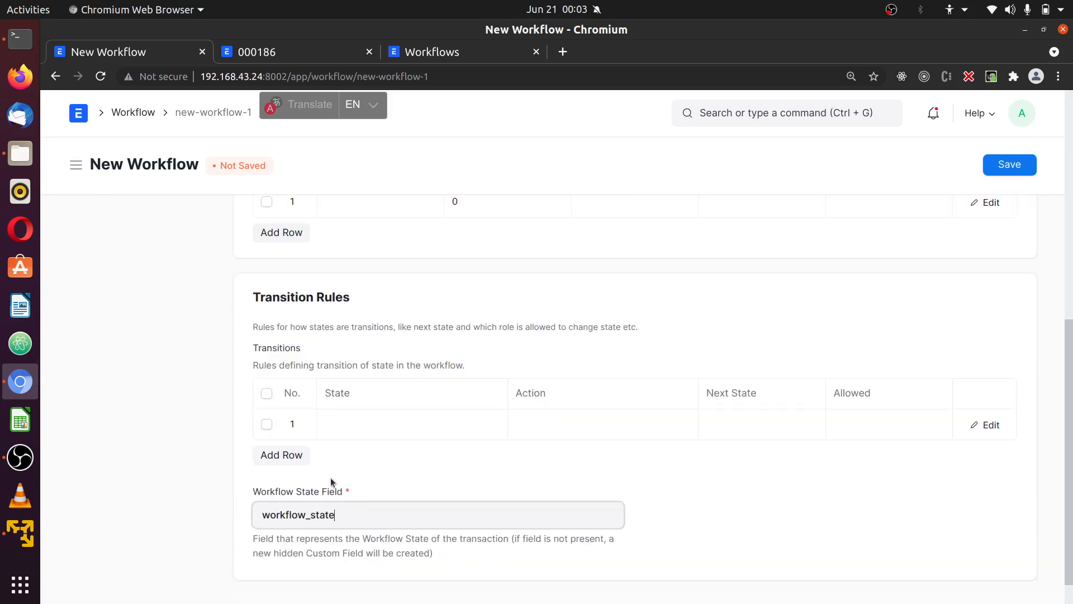
double_click(305, 514)
left_click(305, 513)
double_click(305, 513)
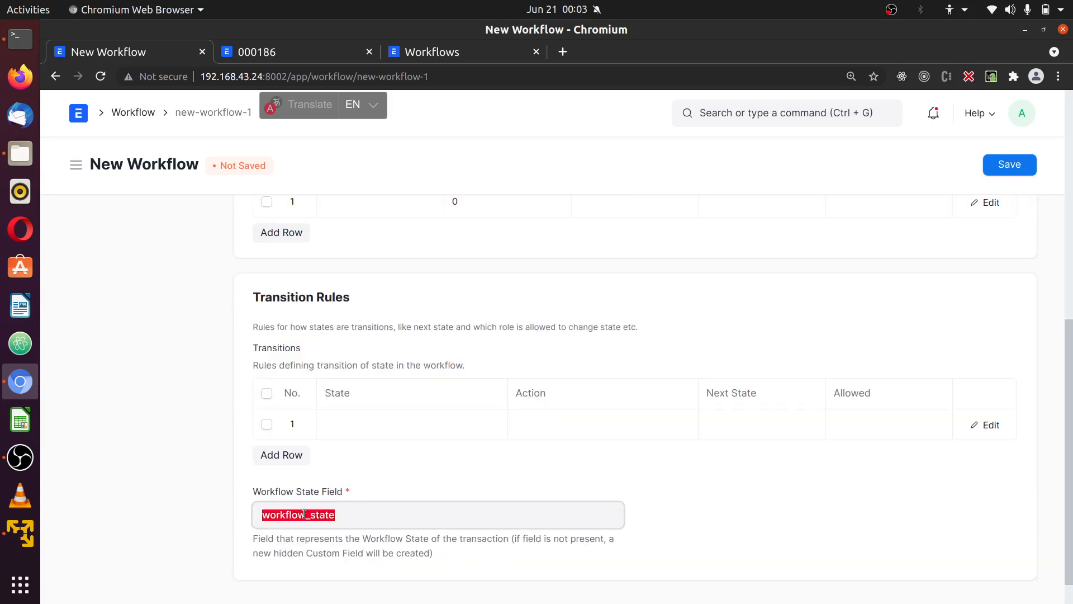
left_click(353, 518)
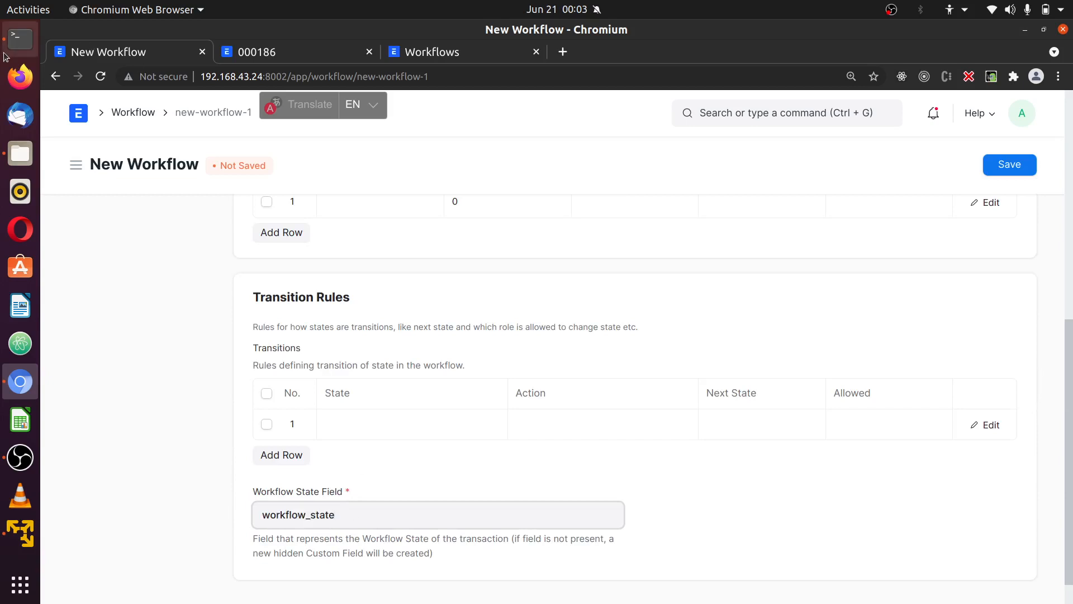
Switch to the Terminal, maximize its window and enlarge the text by two zoom levels
left_click(19, 39)
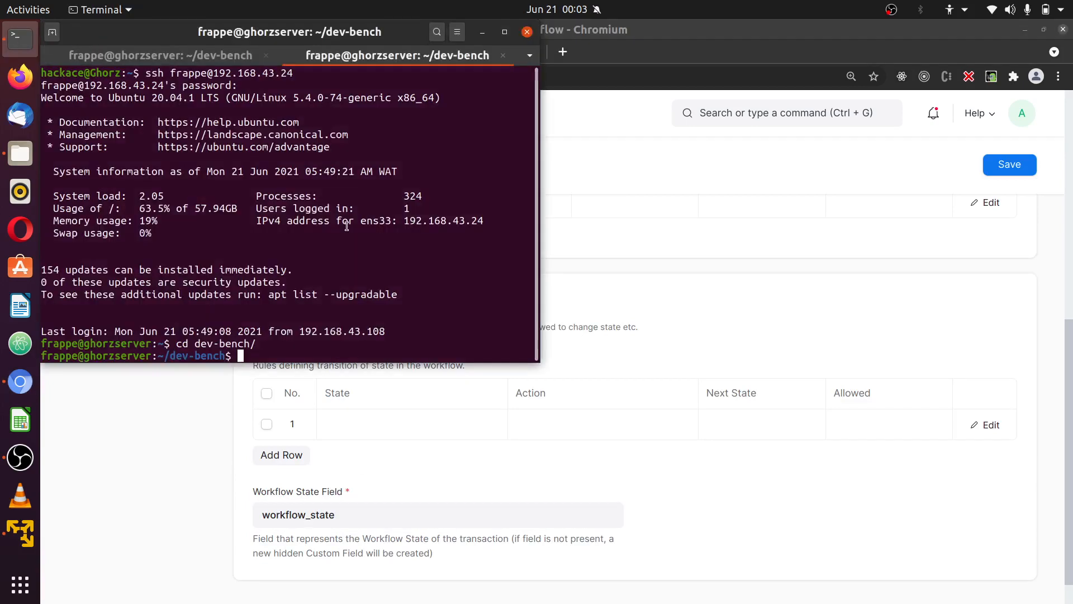
left_click(505, 32)
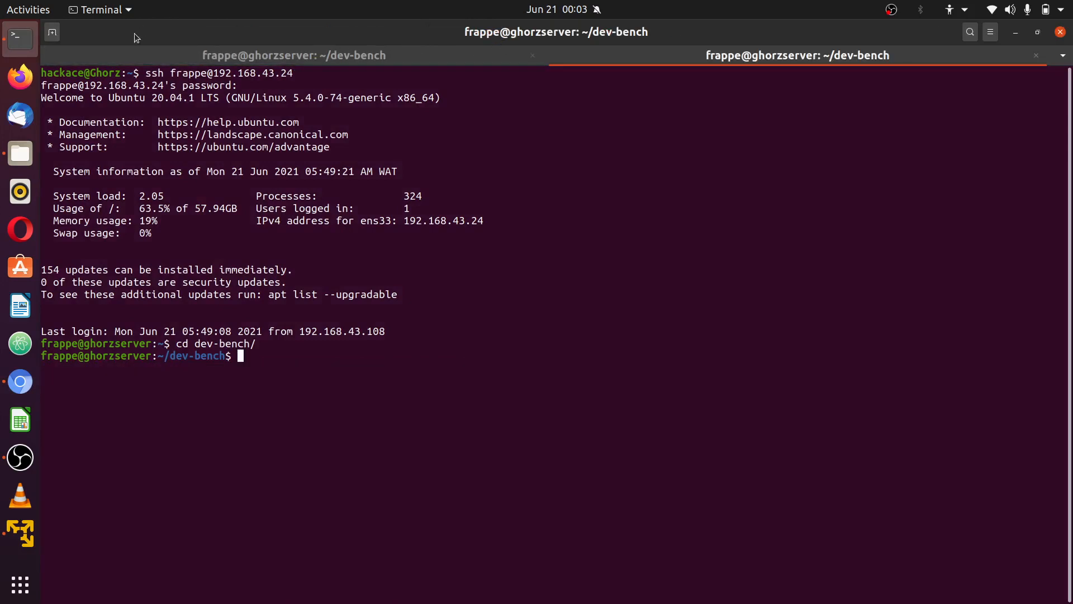
left_click(992, 34)
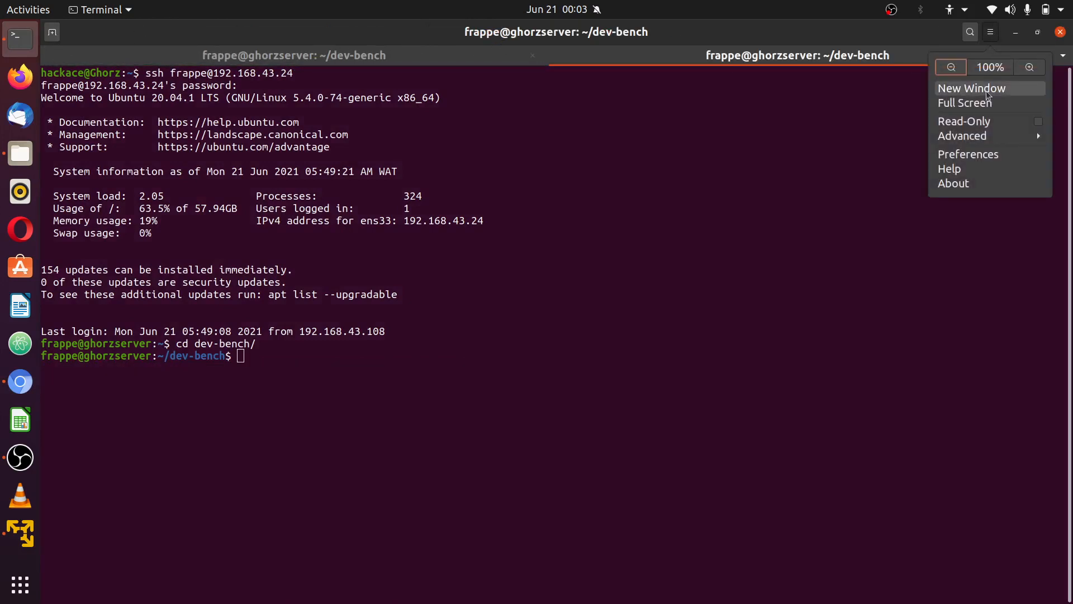
left_click(1031, 68)
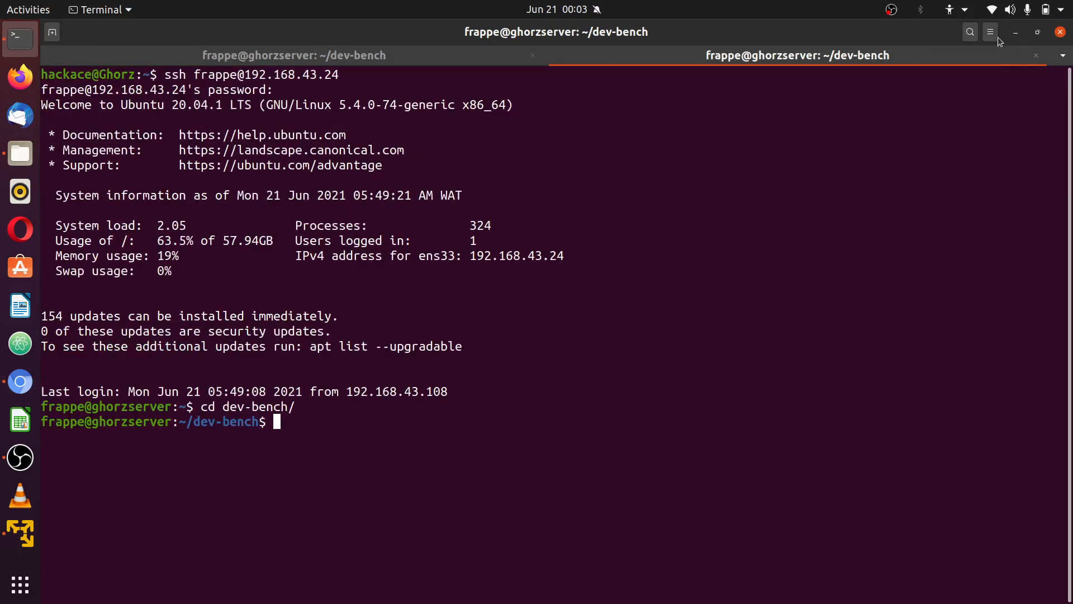
left_click(998, 37)
left_click(1036, 69)
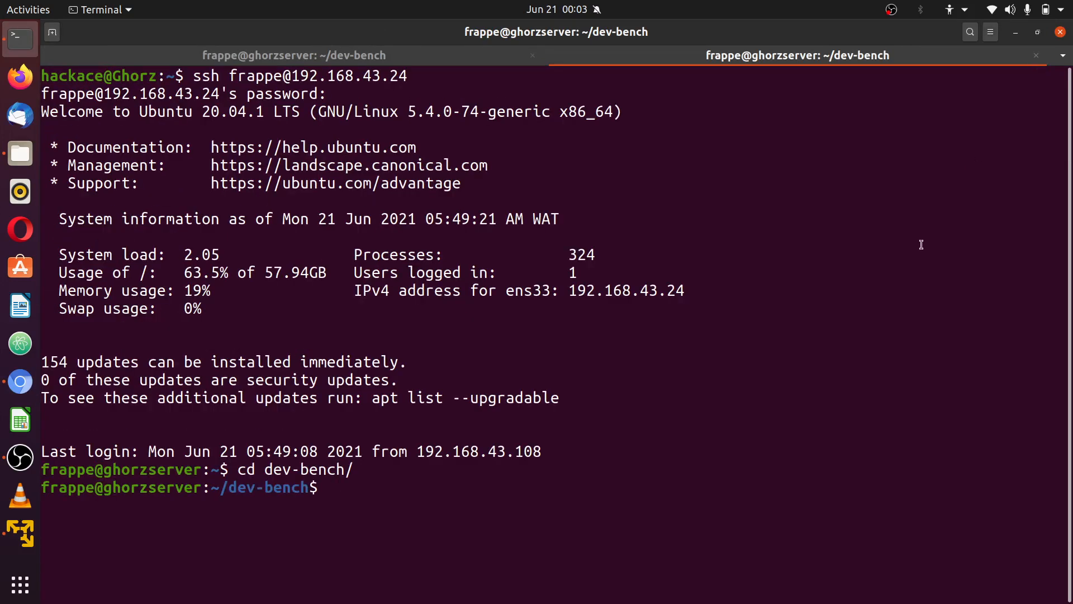
Open the site's database console from the dev-bench directory with the command bench mariadb
type("bench")
type("mariadb")
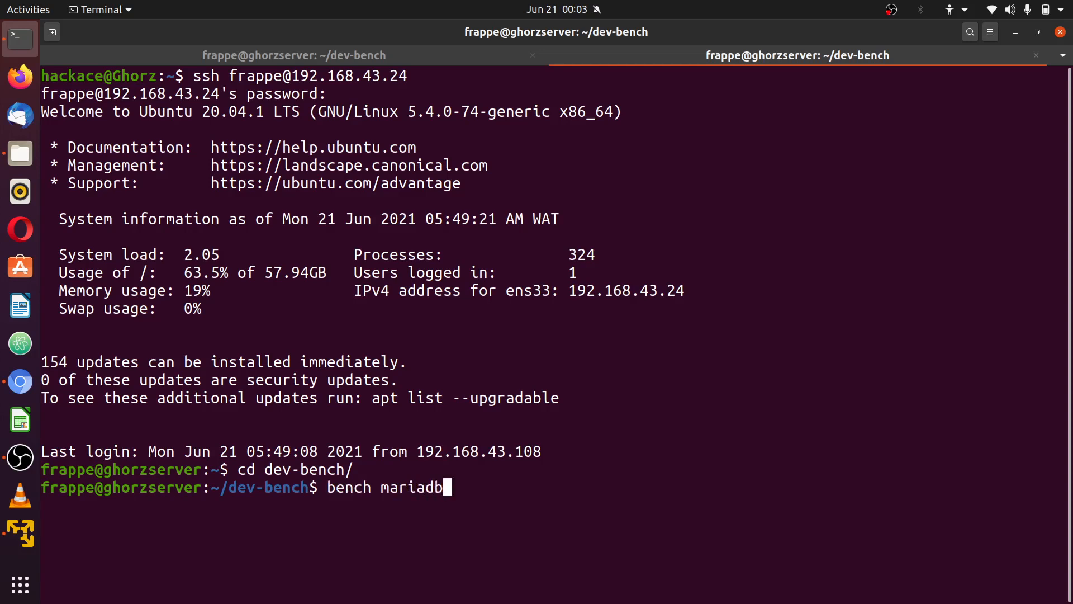
key("Return")
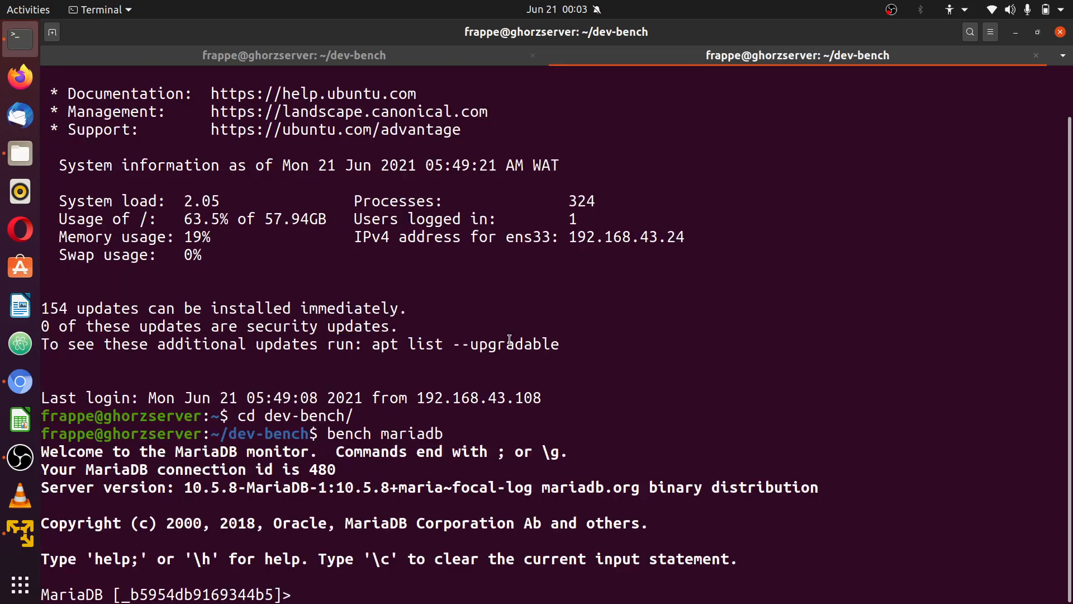
Query all property records with SELECT * FROM `tabProperty`; and look through the returned rows and columns
type("selec")
key("BackSpace")
key("BackSpace")
key("BackSpace")
key("BackSpace")
key("BackSpace")
type("SELECT * FROM ")
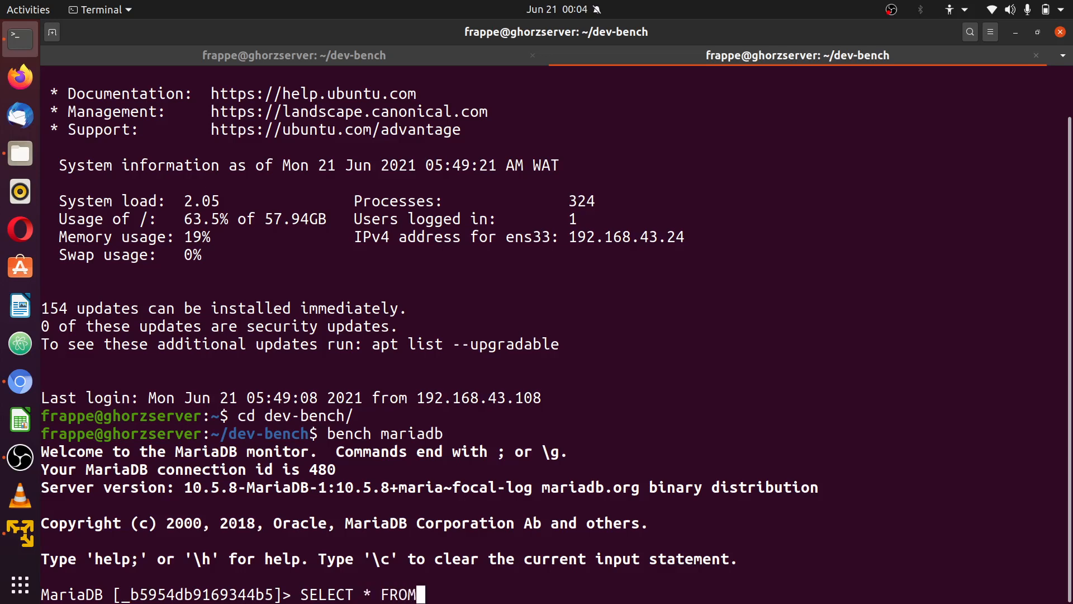
type("`tabProperty")
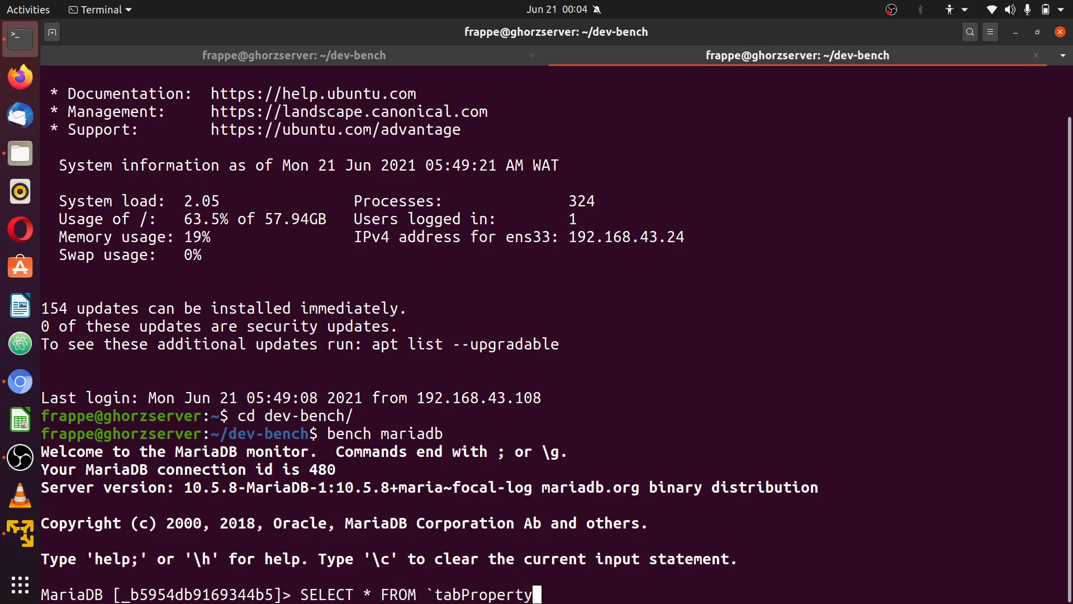
type("`;")
key("Return")
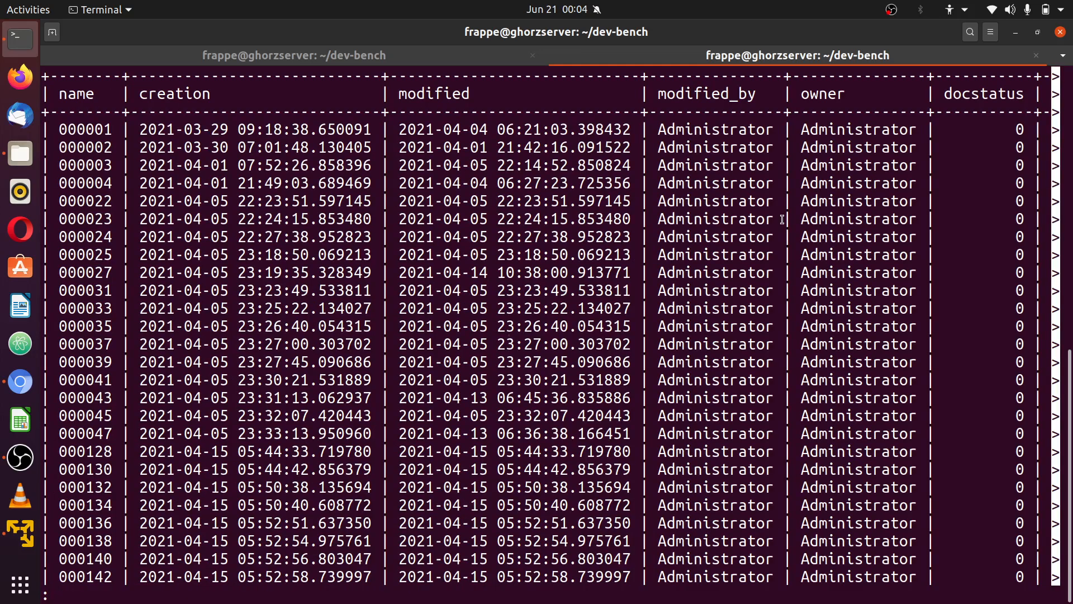
scroll(797, 226, "up", 1)
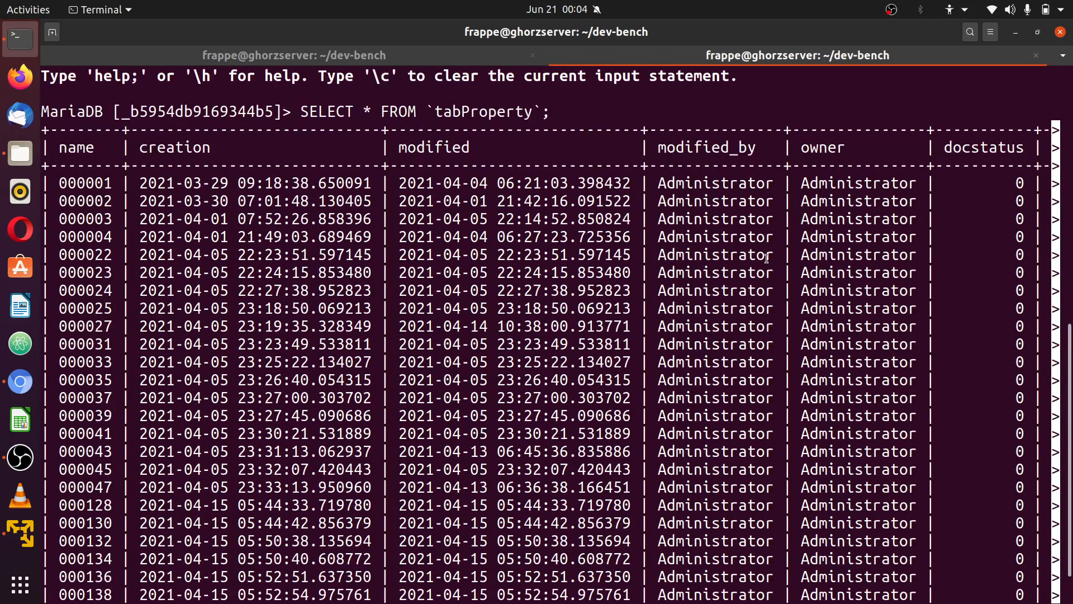
scroll(984, 270, "up", 3)
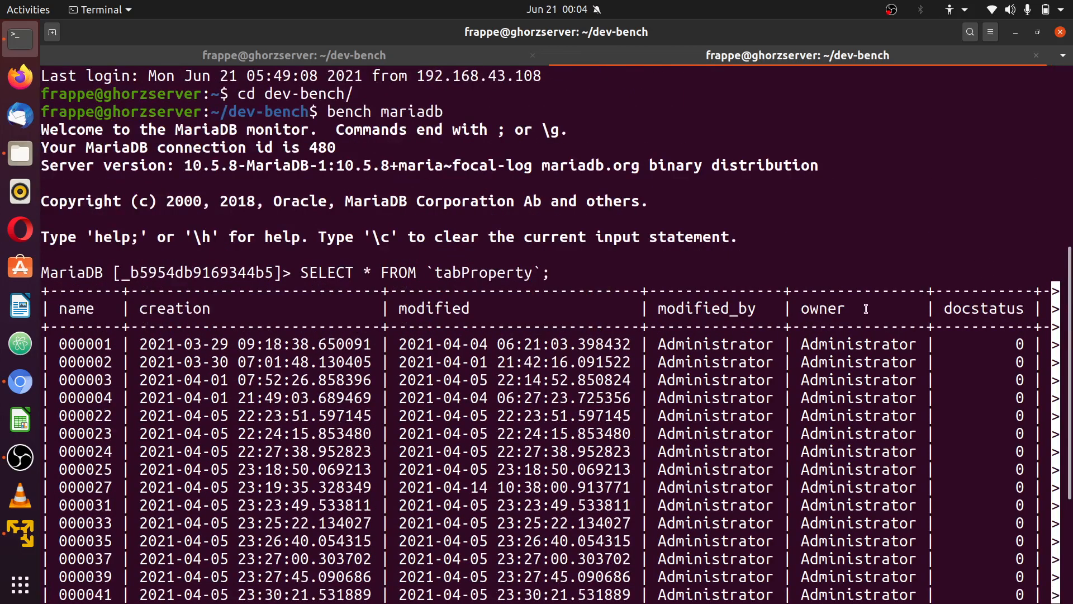
scroll(692, 314, "down", 1)
scroll(691, 314, "down", 2)
scroll(691, 315, "down", 2)
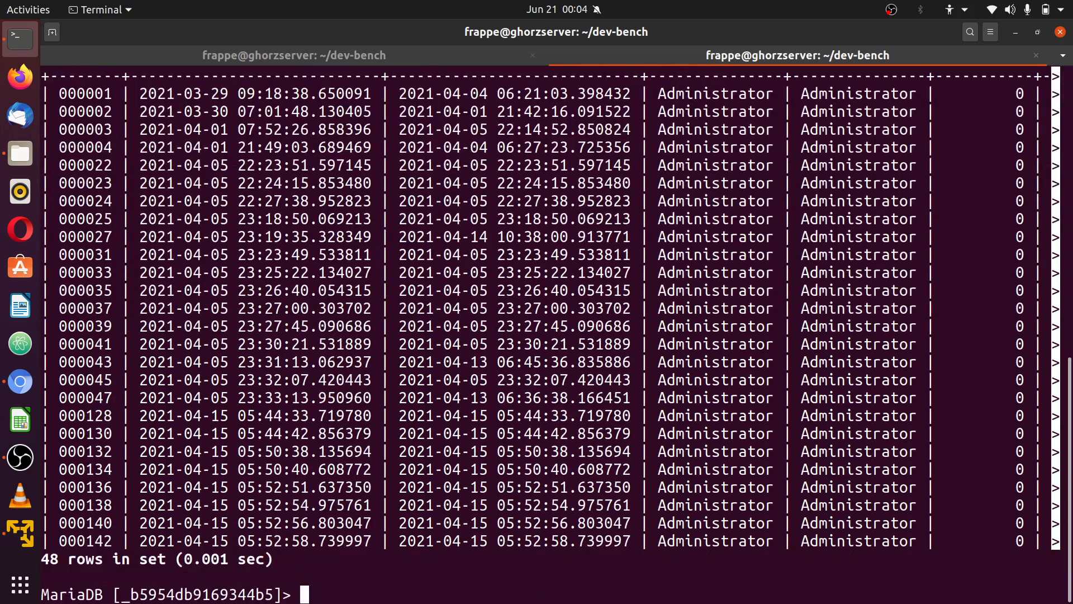
Show the property table's structure with DESC `tabProperty`; and examine its full list of fields
type("desc")
key("BackSpace")
key("BackSpace")
key("BackSpace")
key("BackSpace")
key("BackSpace")
type("DESC `tab{ro")
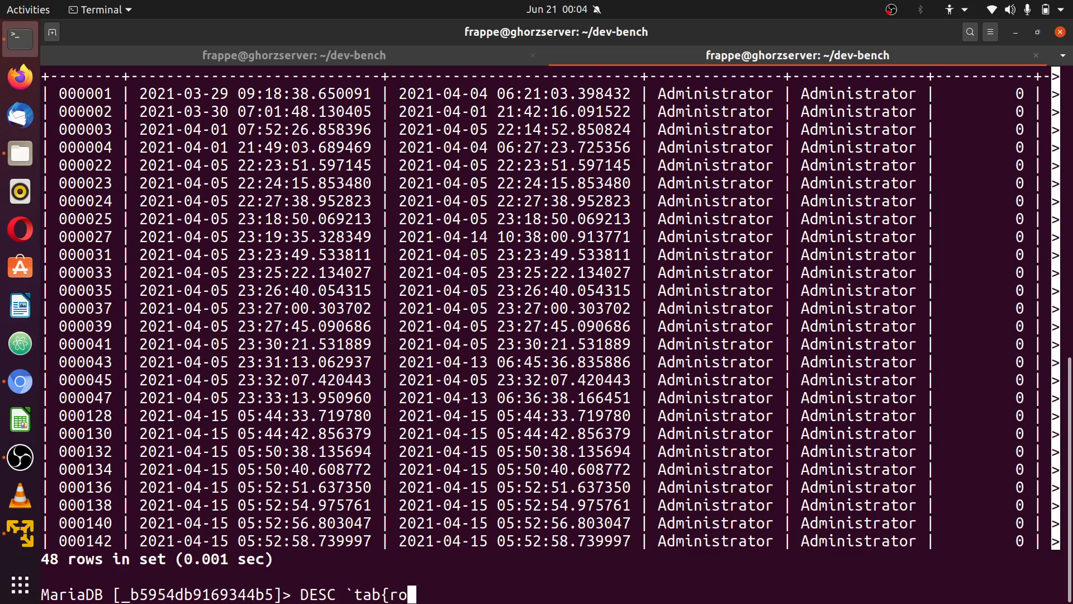
key("BackSpace")
key("BackSpace")
key("BackSpace")
type("Propert")
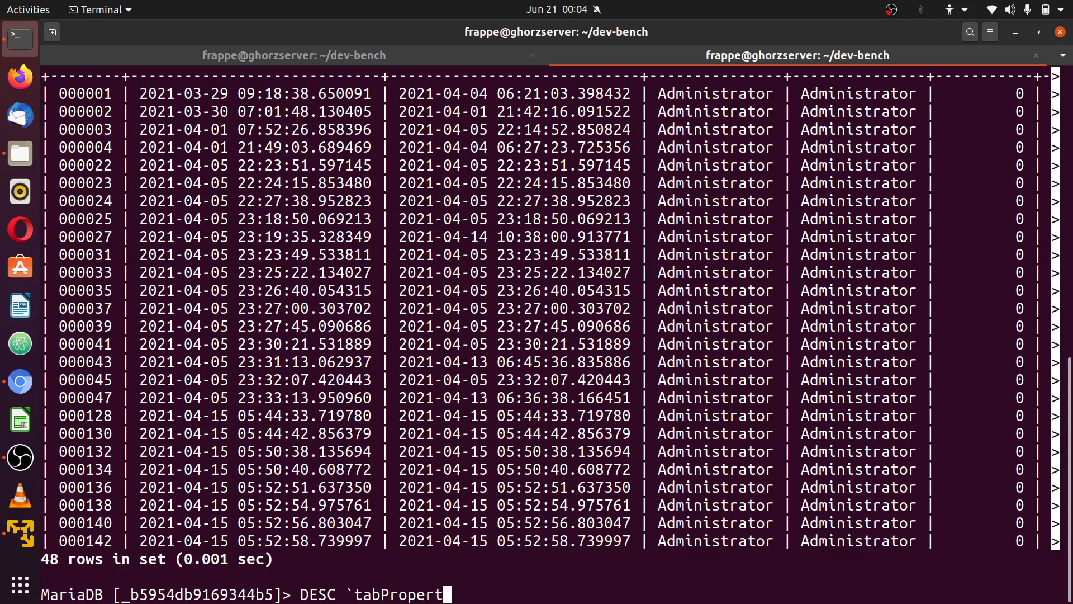
type("y`;")
key("Return")
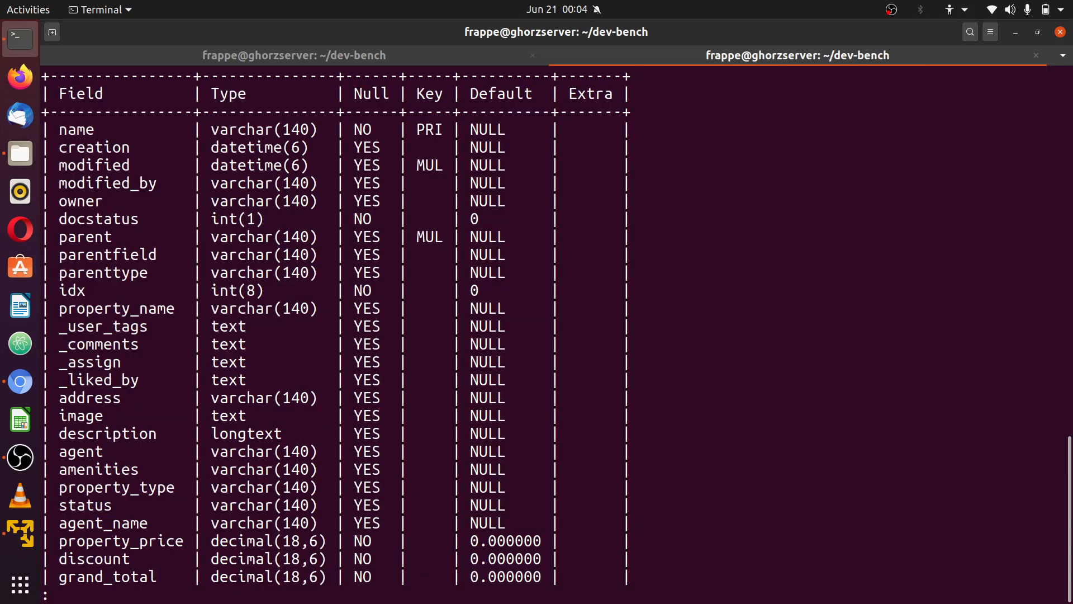
double_click(80, 130)
double_click(83, 148)
left_click_drag(85, 183, 87, 576)
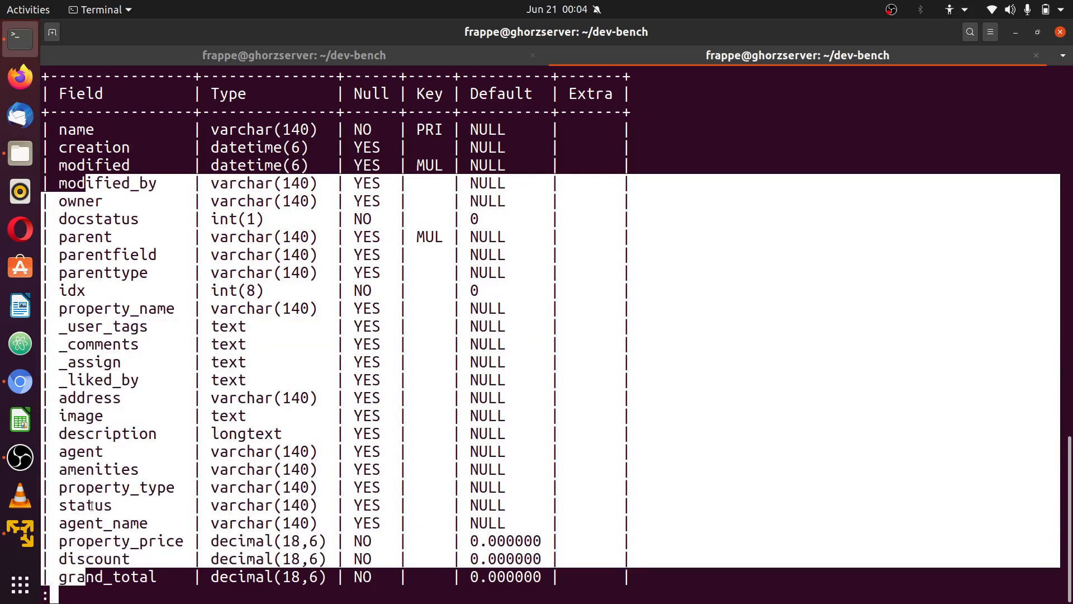
scroll(92, 506, "down", 2)
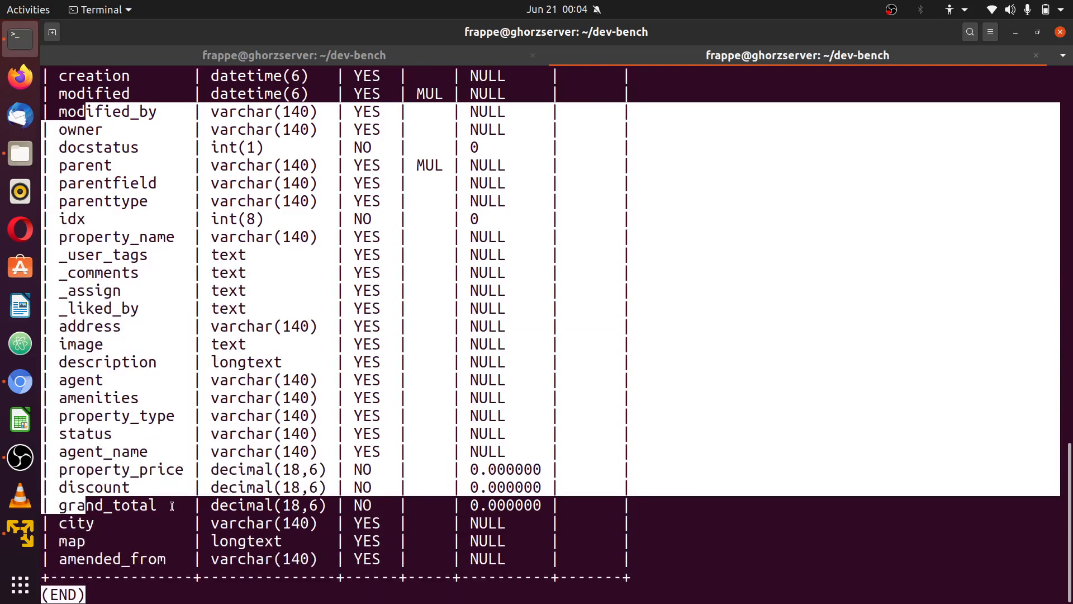
Check the city, map and amended_from fields at the end of the property table's structure and exit the database console
left_click(70, 529)
double_click(70, 528)
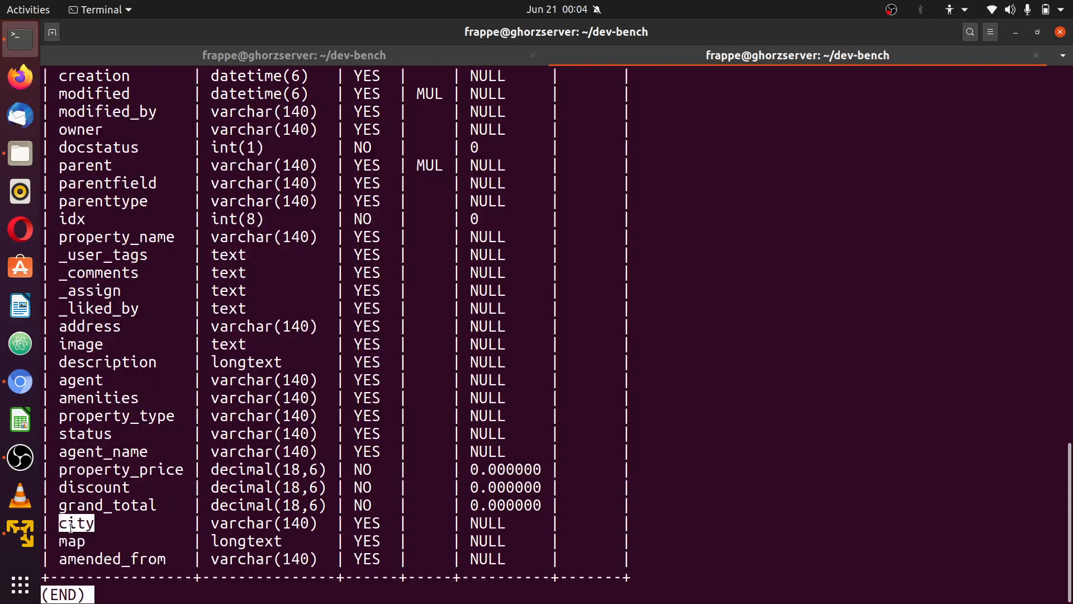
double_click(74, 541)
double_click(83, 560)
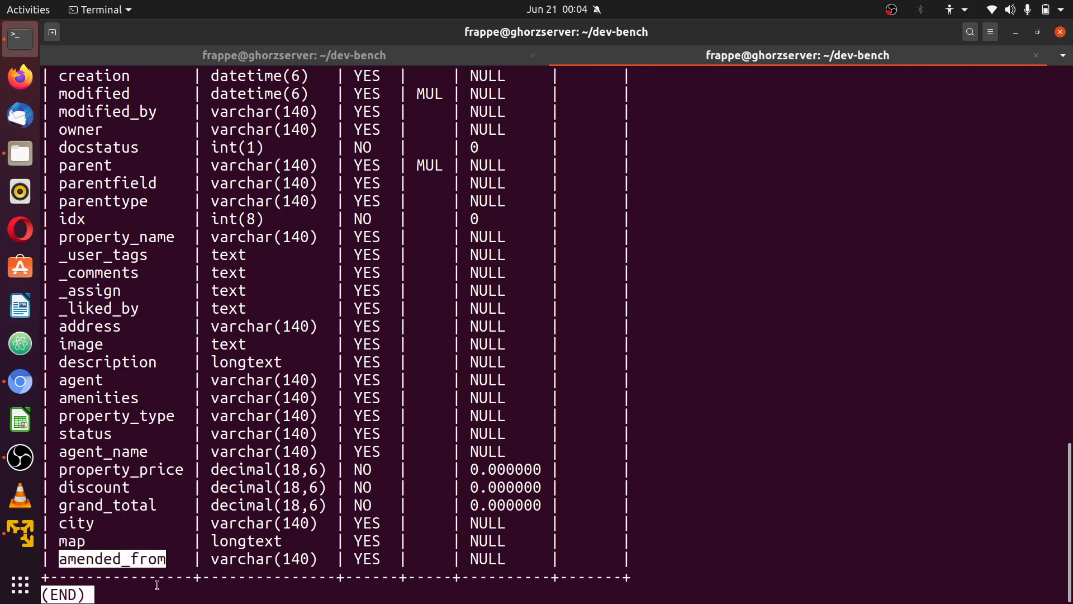
type("qexit")
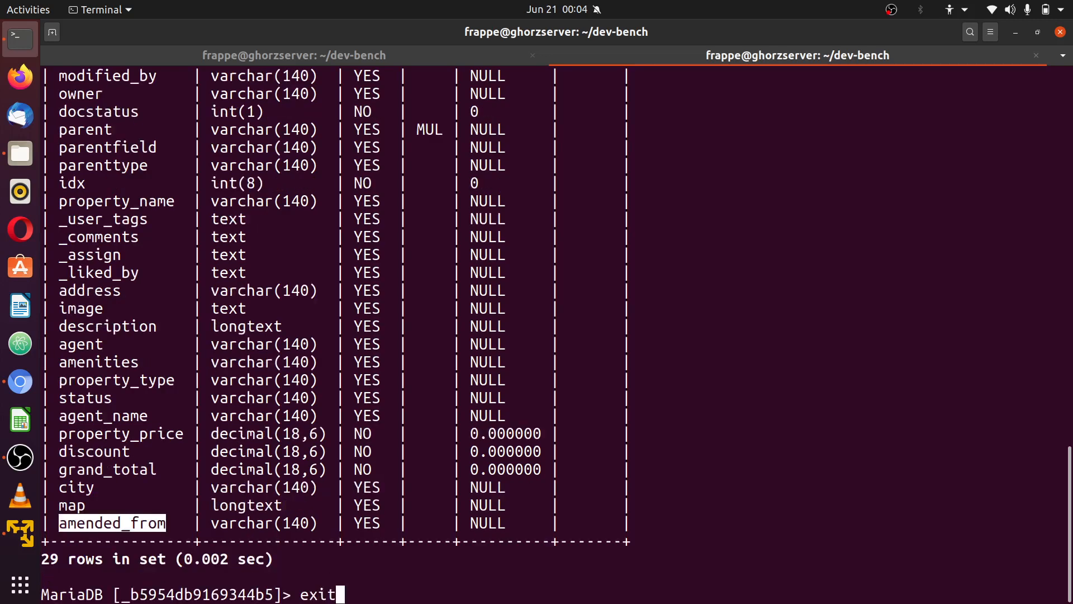
key("Return")
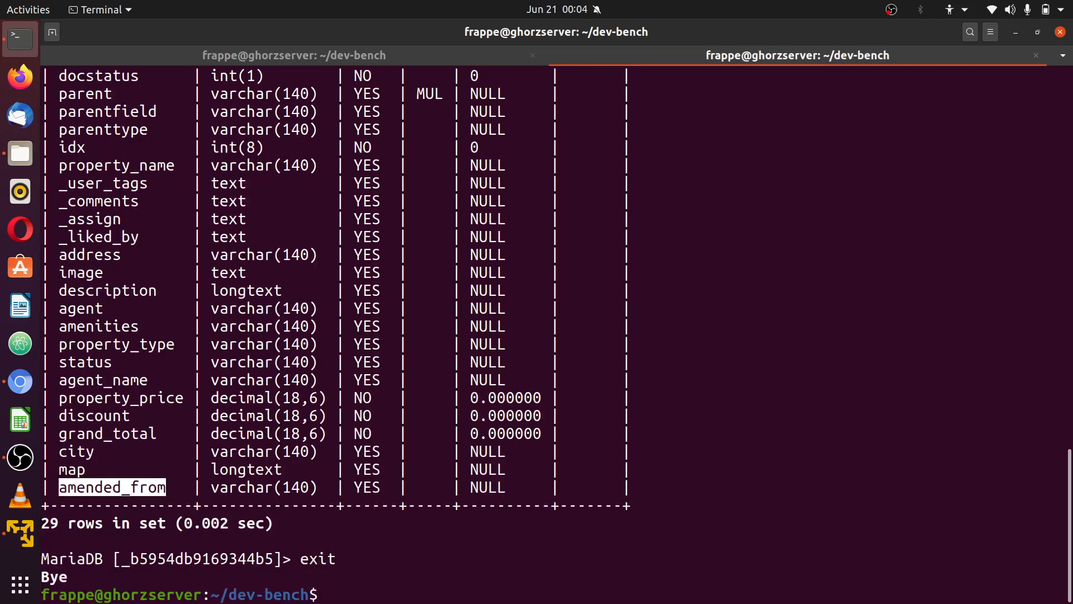
Switch to Chromium, open the Custom Field list from the property record's page and filter it by the name "property"
left_click(20, 381)
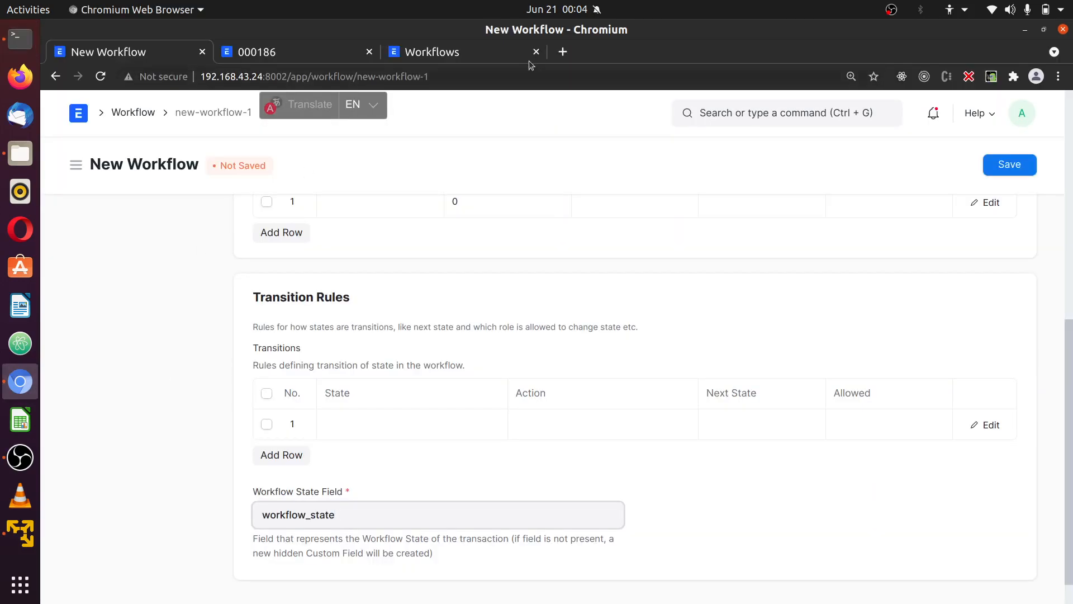
left_click(274, 56)
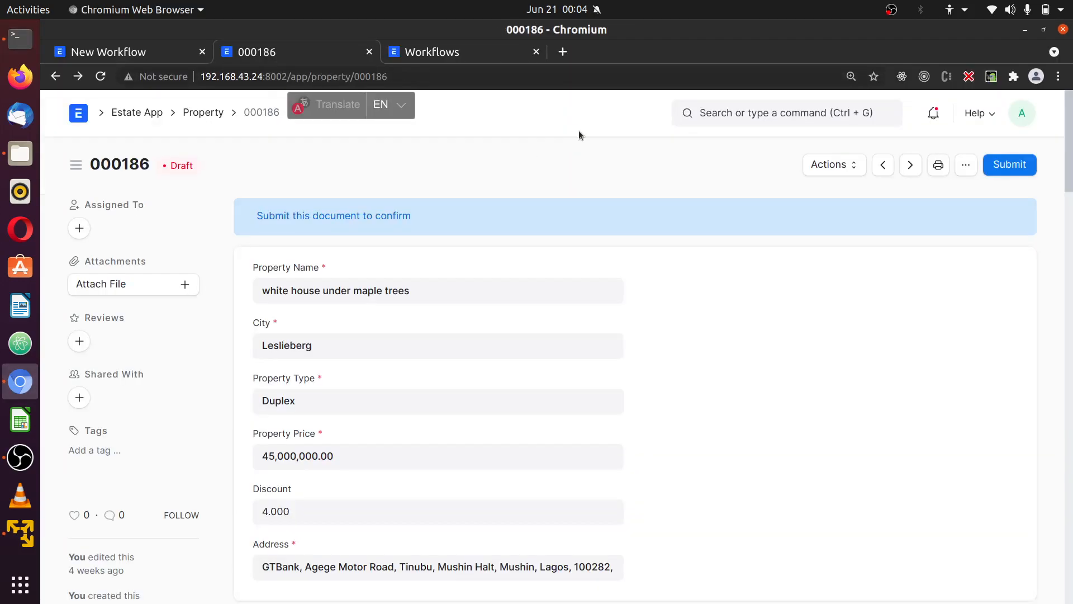
left_click(750, 113)
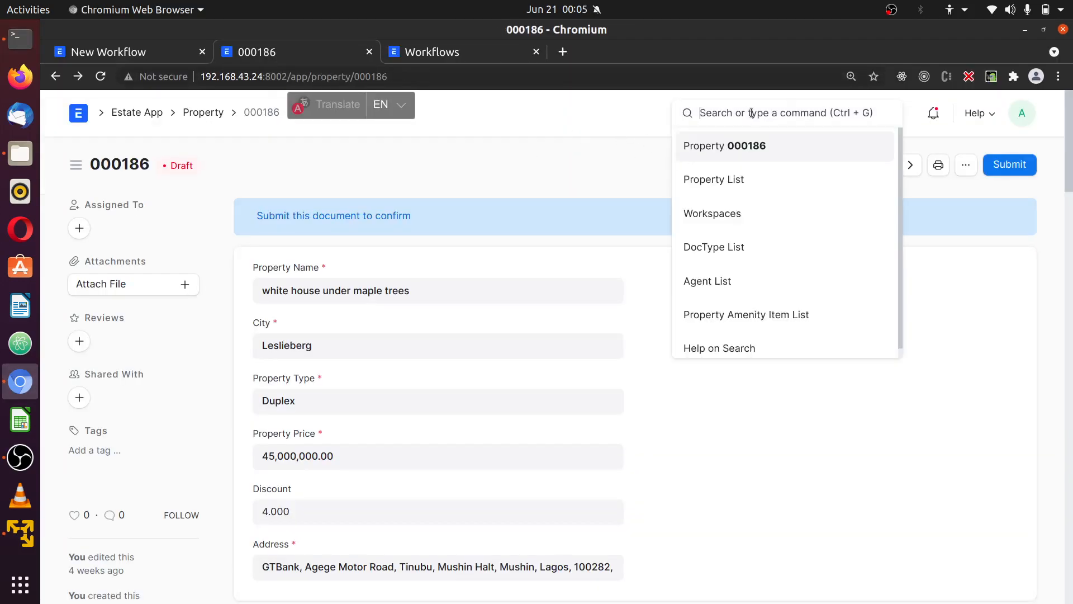
type("custom fi")
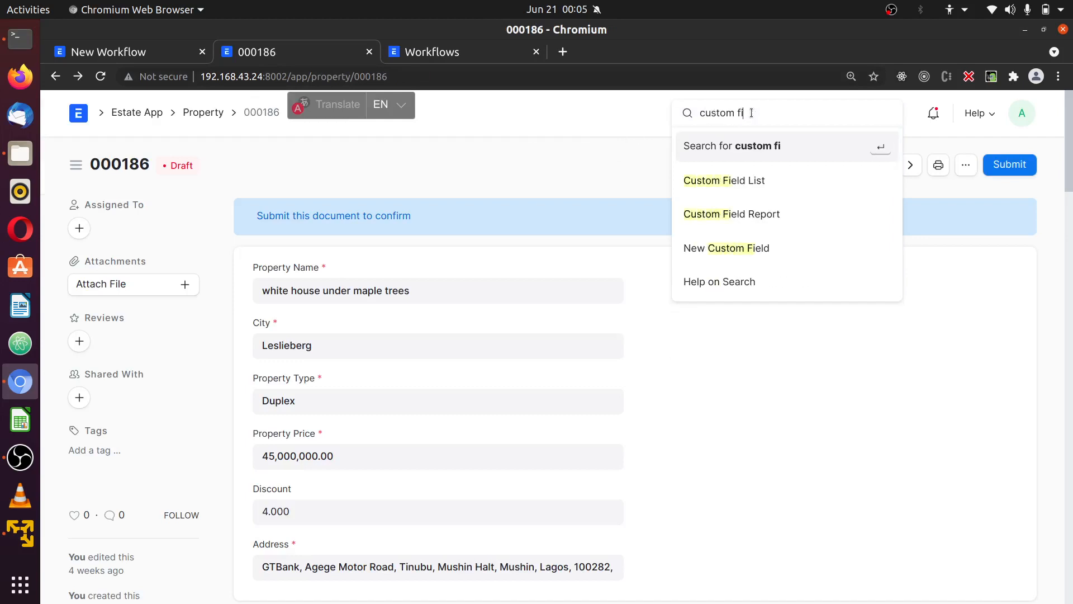
left_click(776, 185)
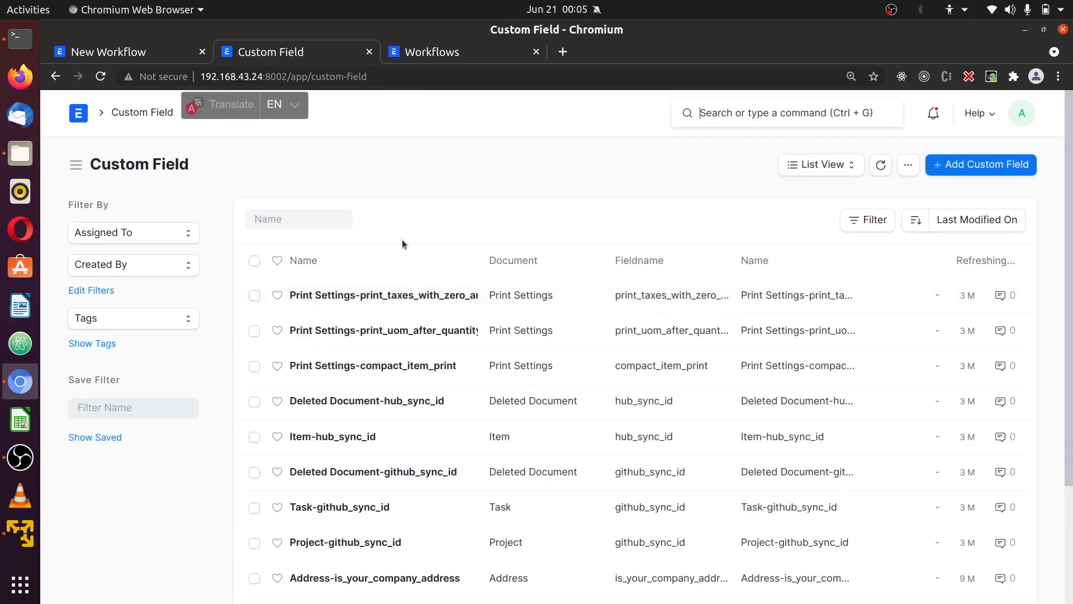
left_click(305, 220)
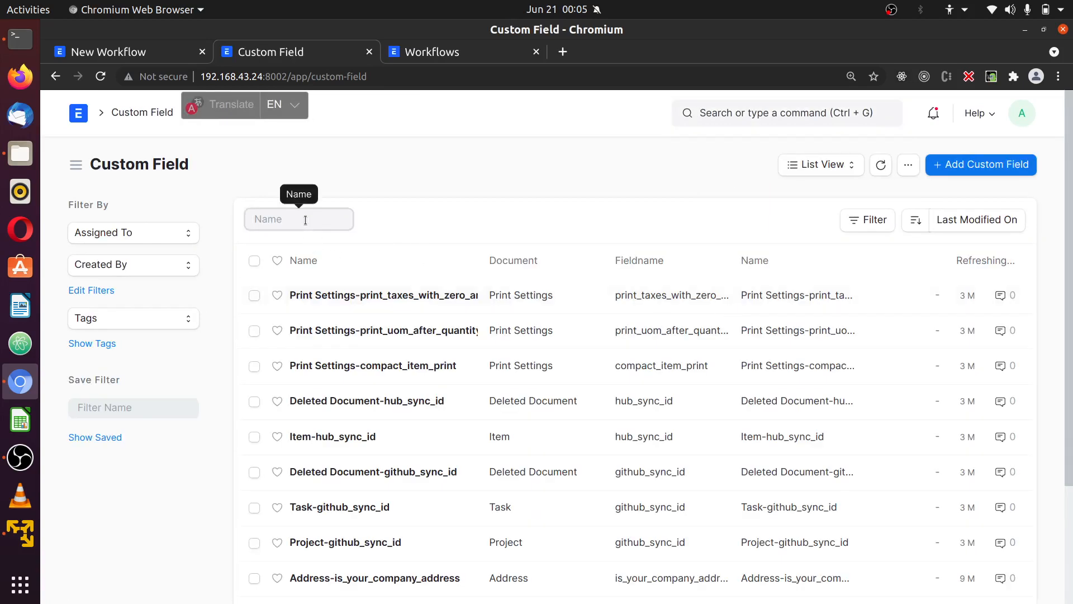
type("property")
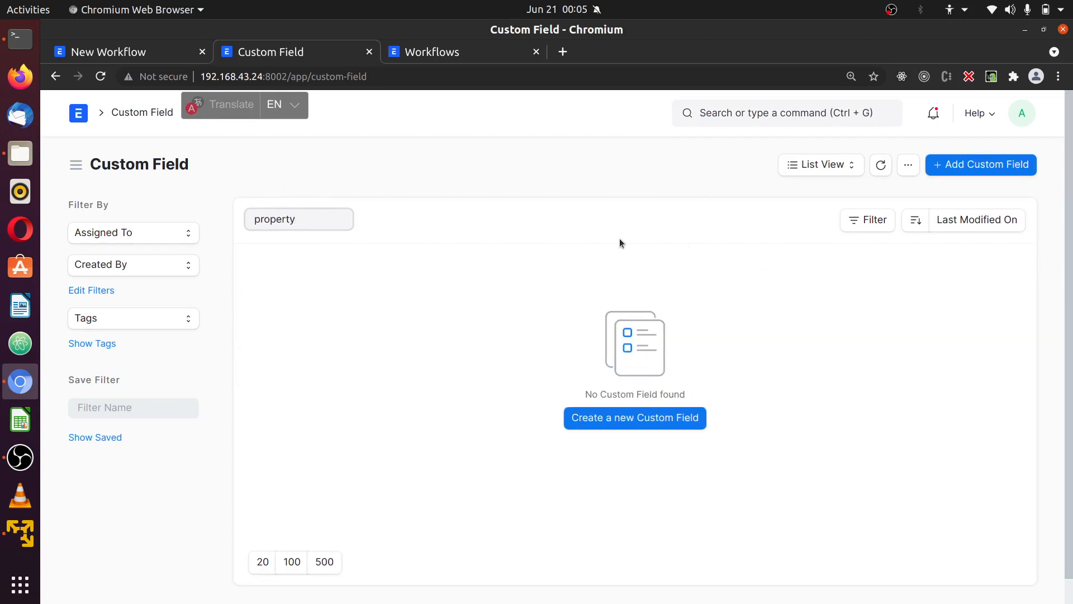
Return to the new workflow form, search for "Dra" as the first document state and clear the search text
left_click(136, 52)
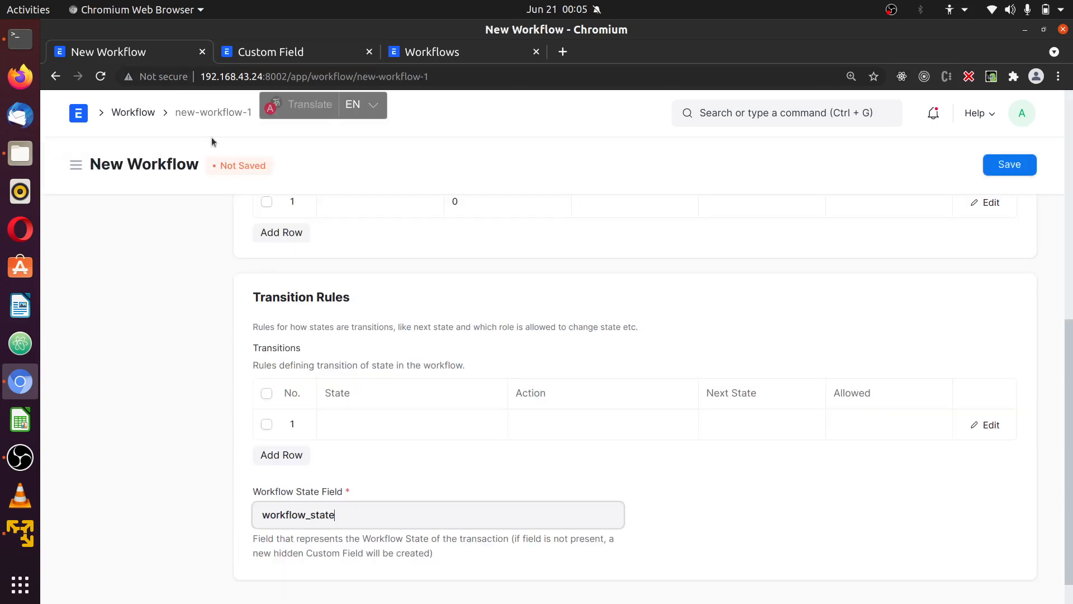
scroll(550, 418, "down", 1)
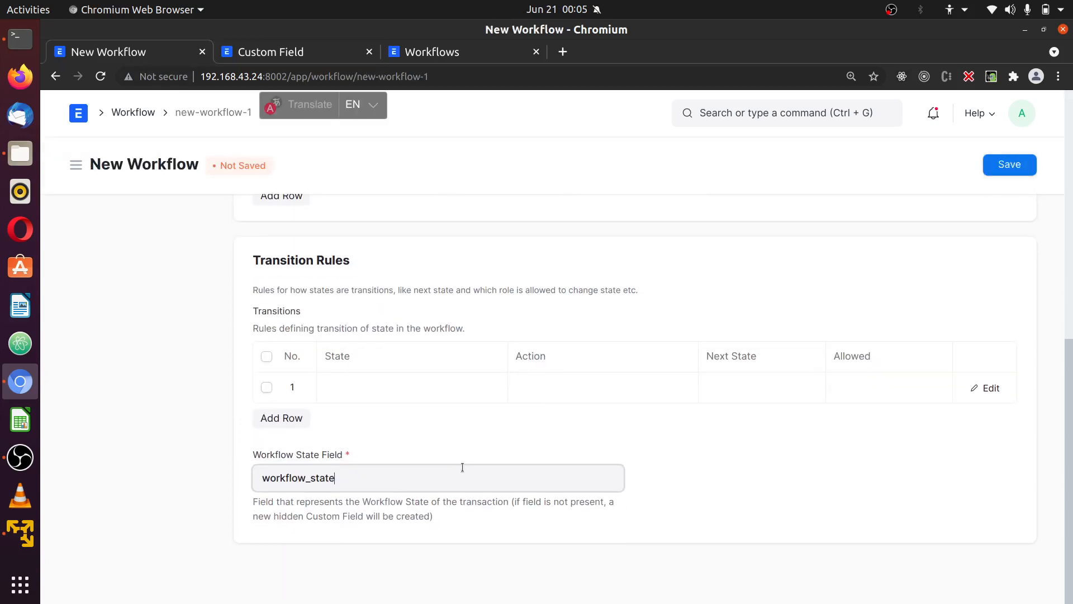
scroll(467, 363, "up", 7)
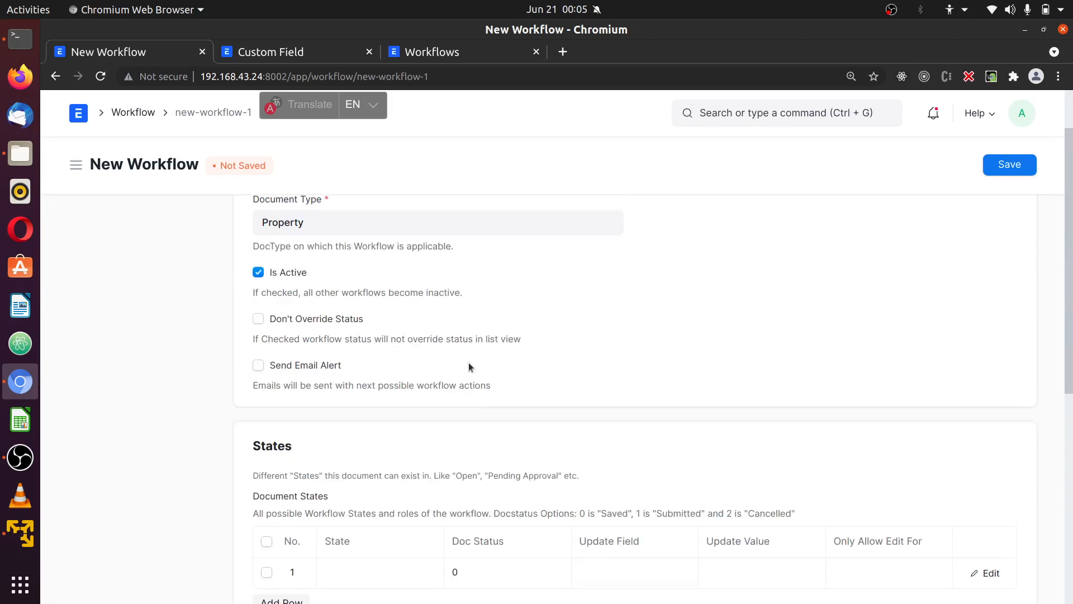
scroll(467, 364, "down", 2)
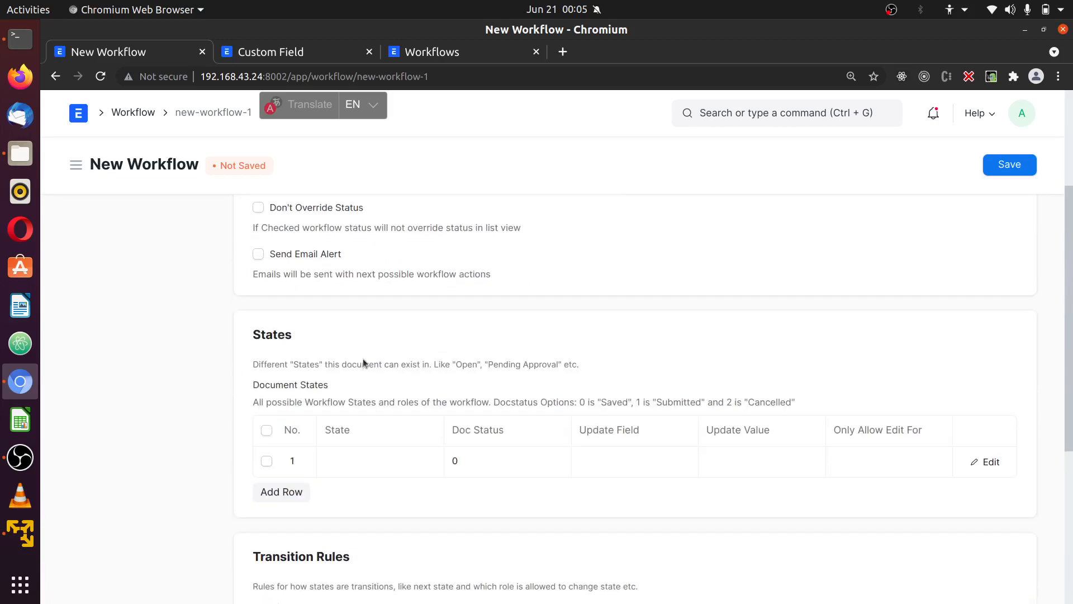
left_click(375, 461)
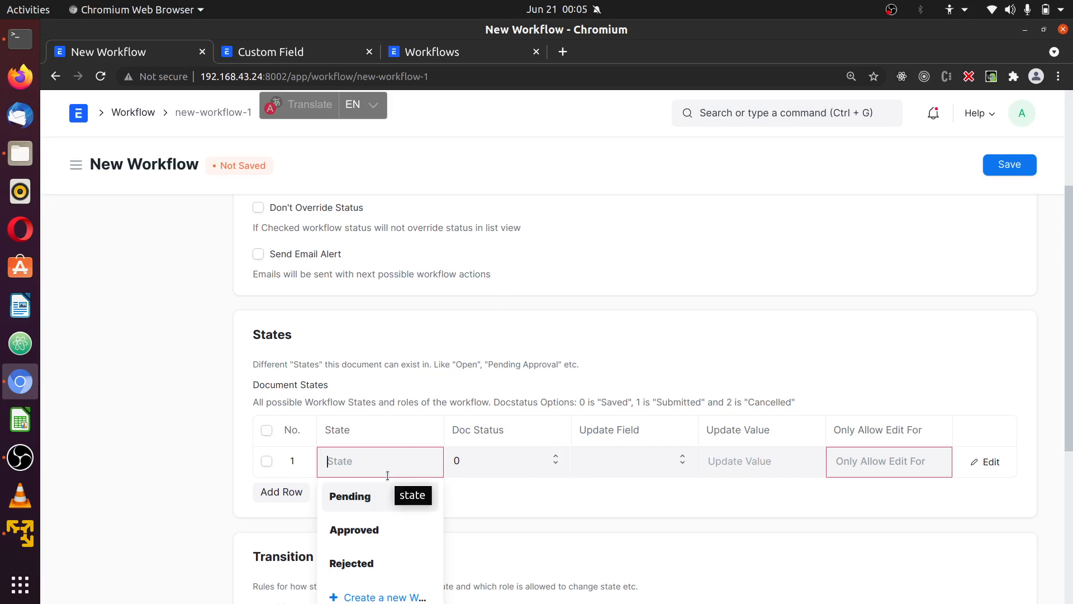
type("Dra")
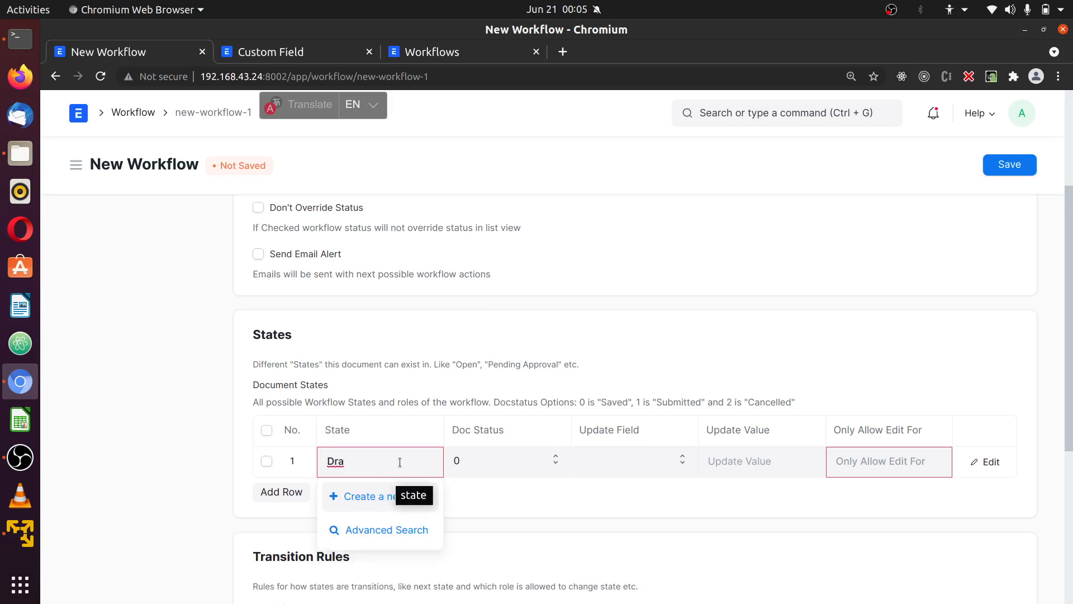
key("BackSpace")
key("BackSpace")
key("BackSpace")
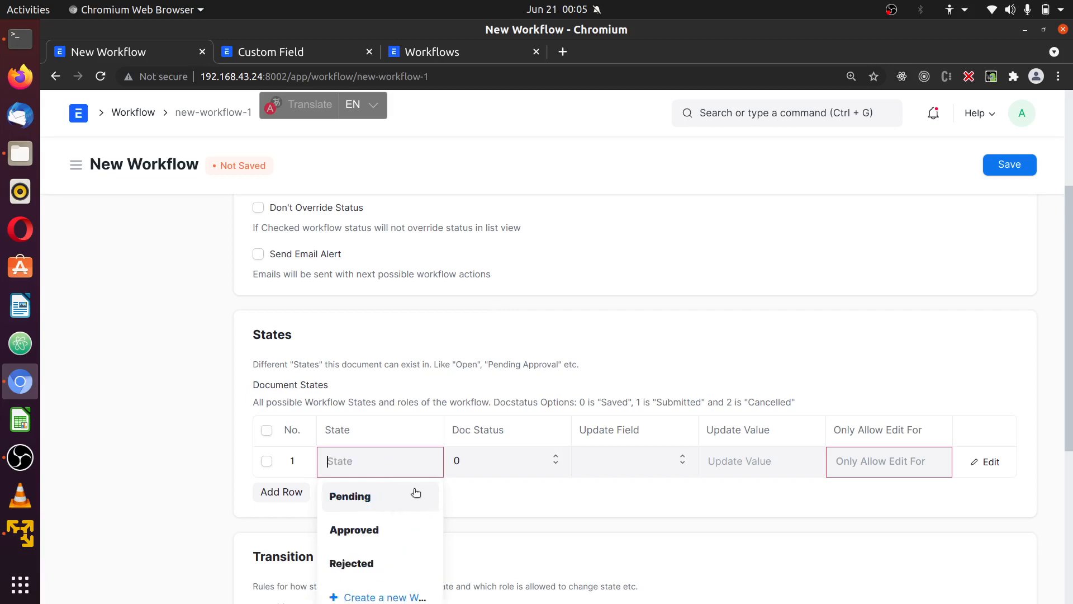
Start creating a workflow state named Draft from the first document state row and open it for full-page editing
scroll(441, 499, "down", 2)
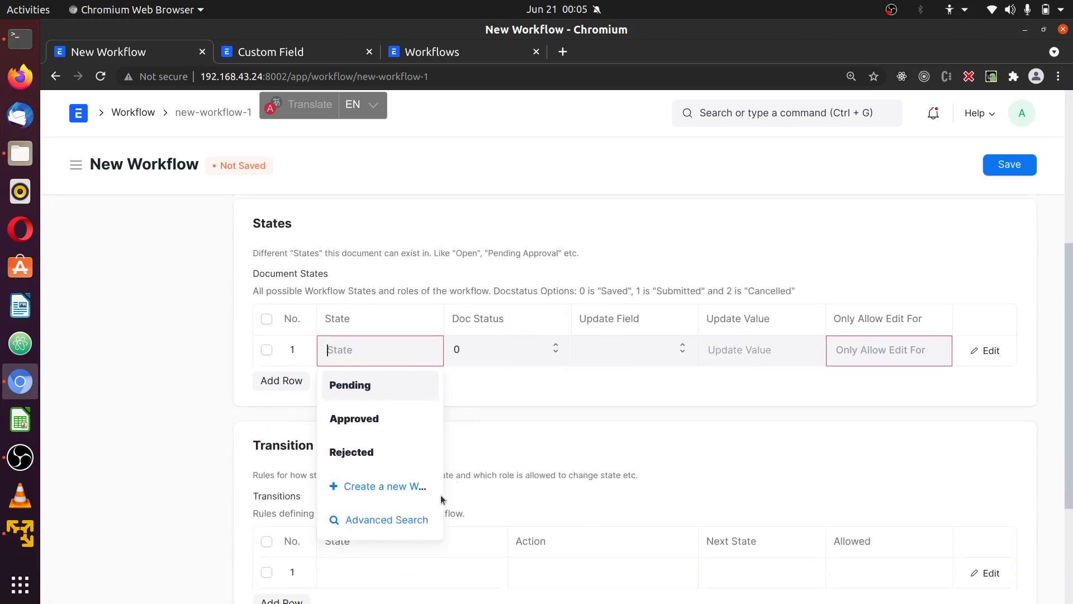
left_click(386, 491)
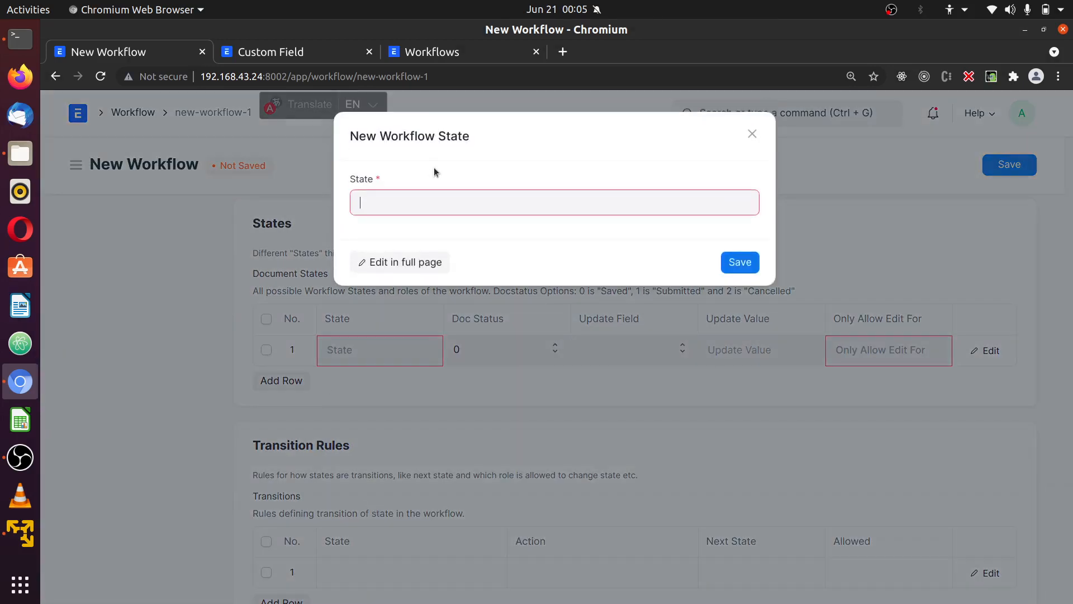
type("Draft")
left_click(437, 259)
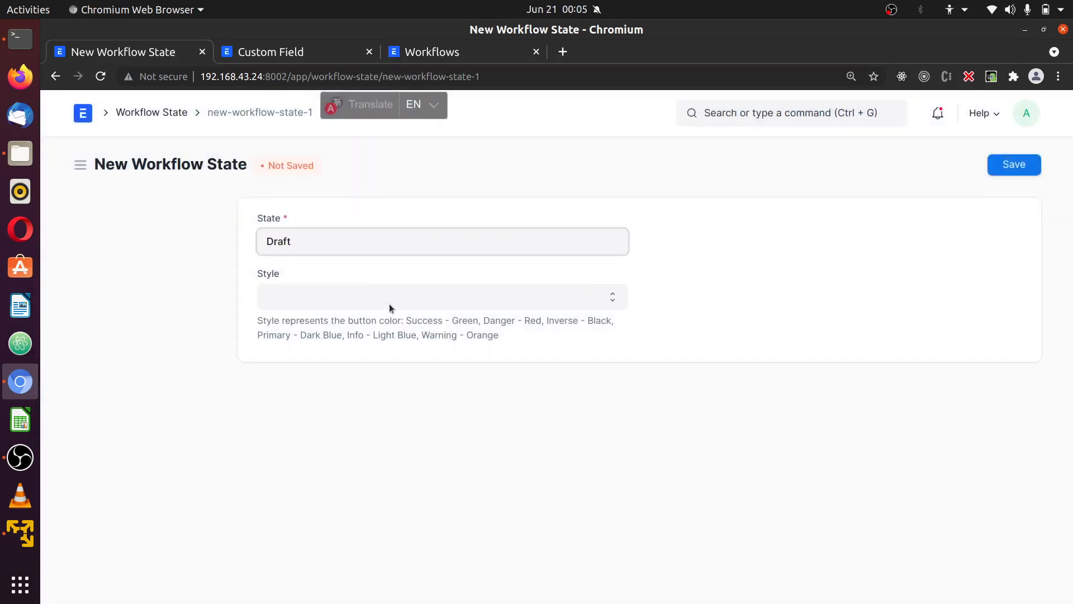
Examine which button colour each style stands for in the Style field's description, and copy the word Orange
left_click(389, 304)
left_click(728, 320)
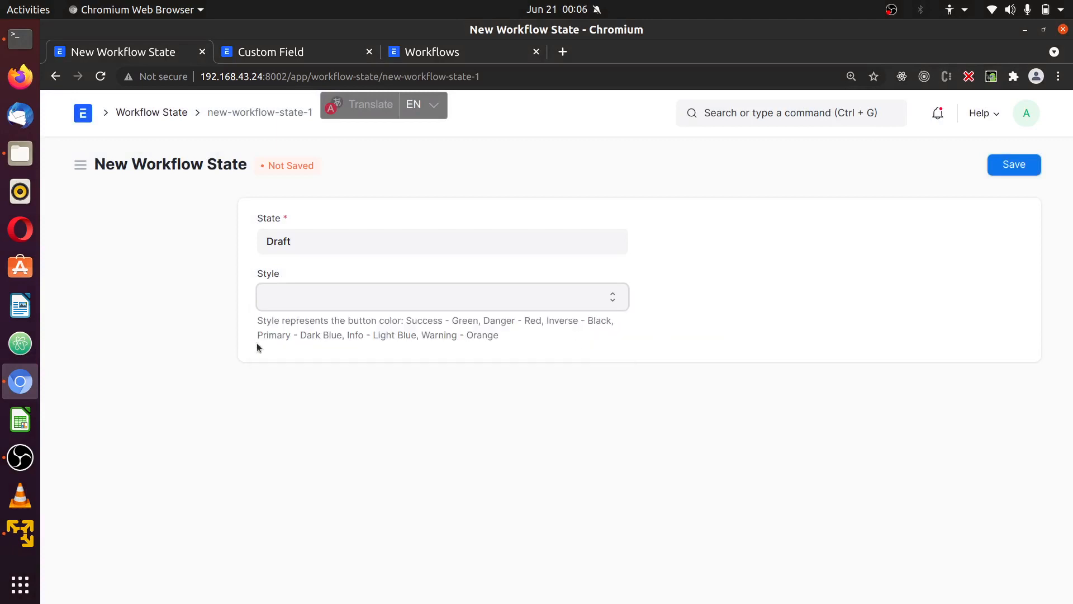
left_click_drag(256, 321, 398, 331)
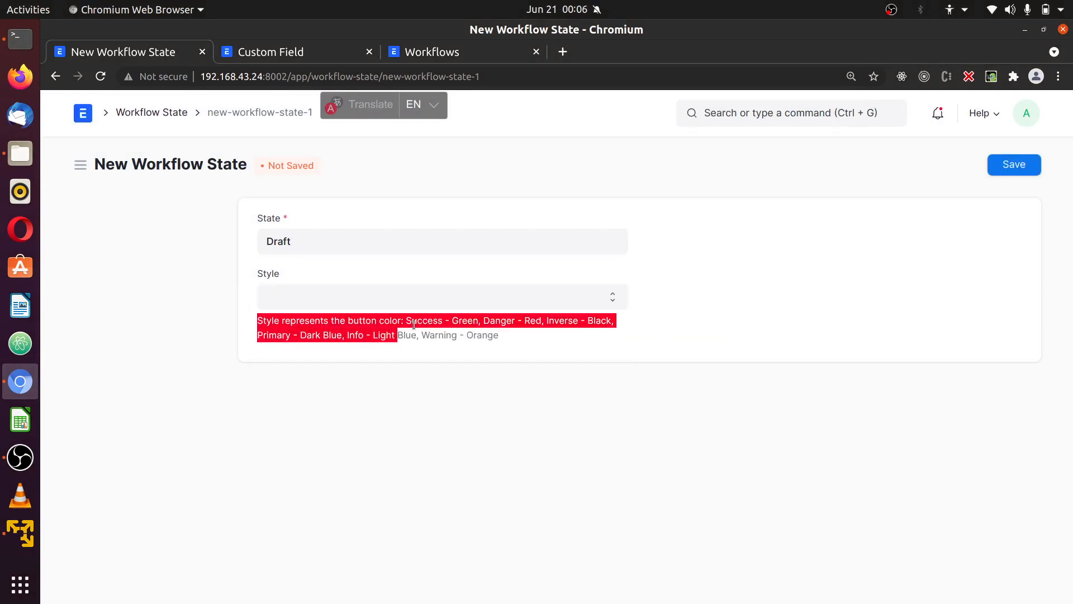
double_click(416, 322)
double_click(463, 321)
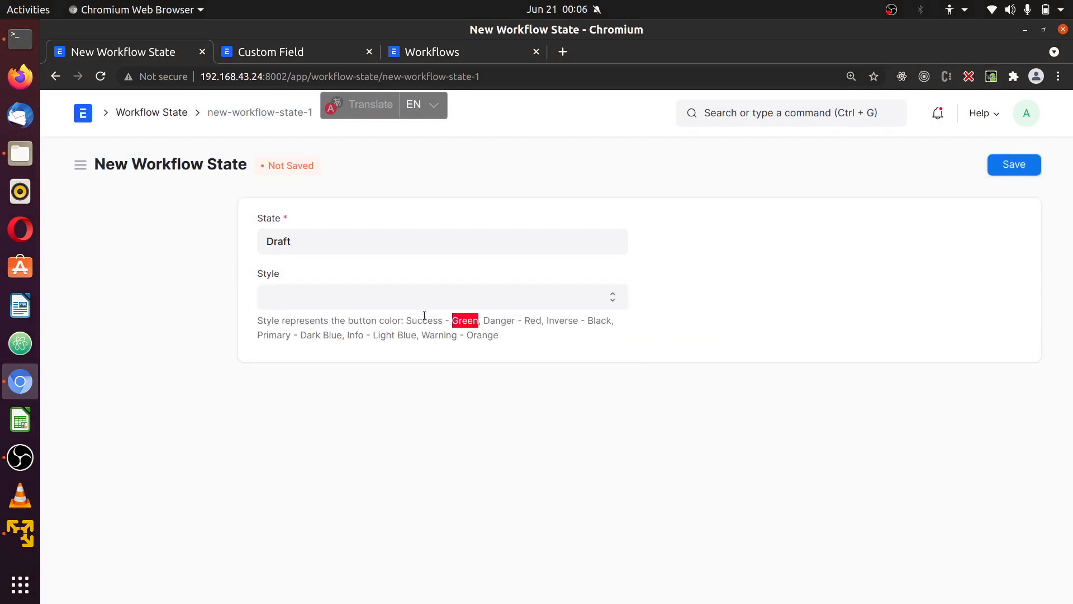
left_click(518, 323)
double_click(532, 320)
left_click(529, 323)
left_click(390, 338)
double_click(440, 335)
left_click(484, 337)
double_click(484, 335)
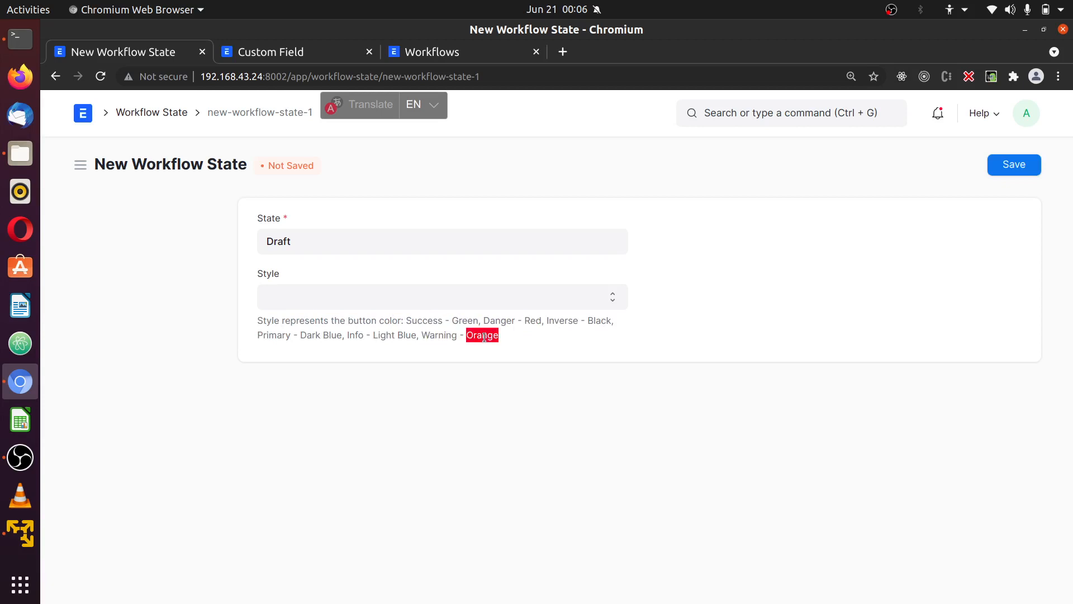
left_click(438, 332)
double_click(438, 336)
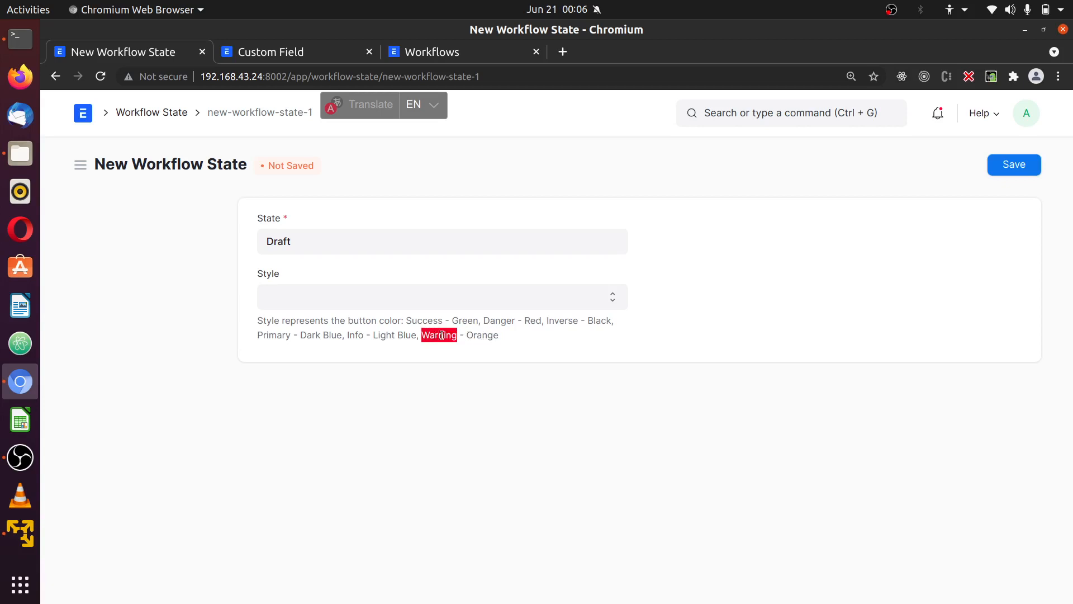
double_click(484, 336)
right_click(489, 335)
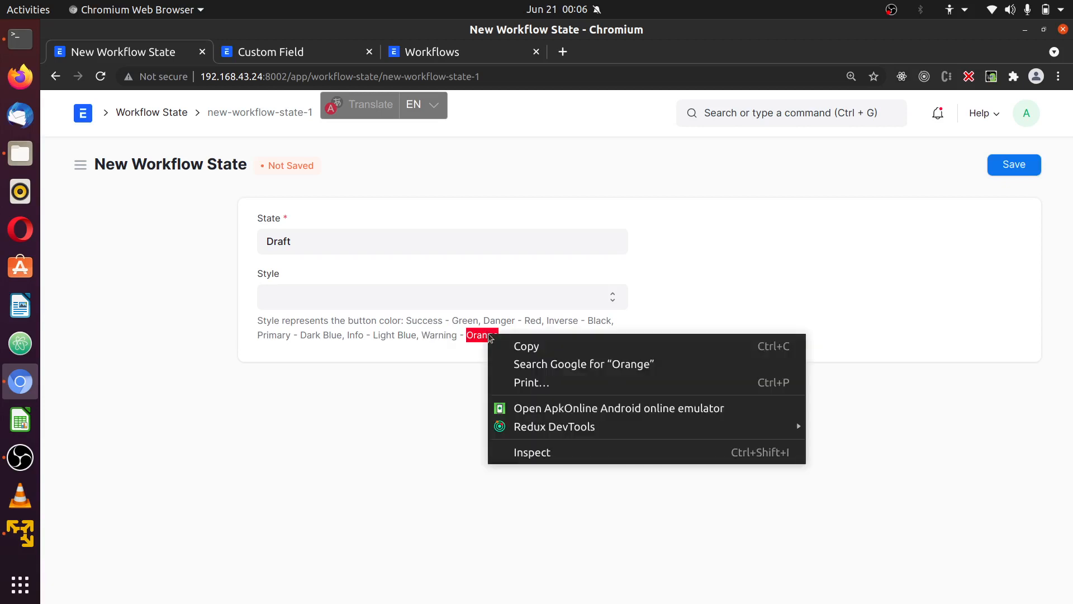
left_click(526, 346)
Set the Draft workflow state's style to Warning and save the state
left_click(453, 307)
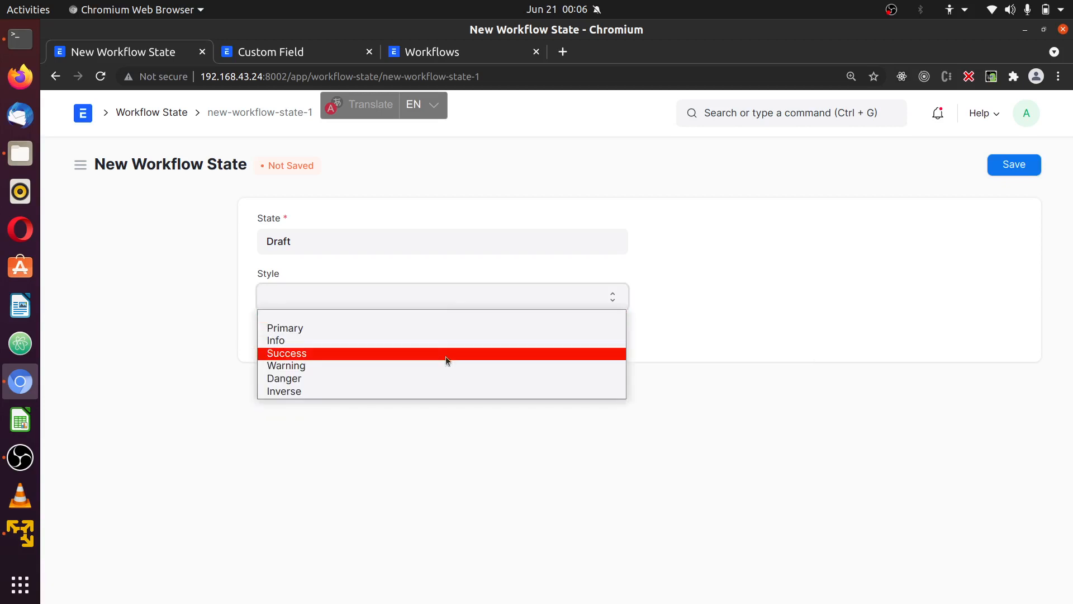
left_click(465, 364)
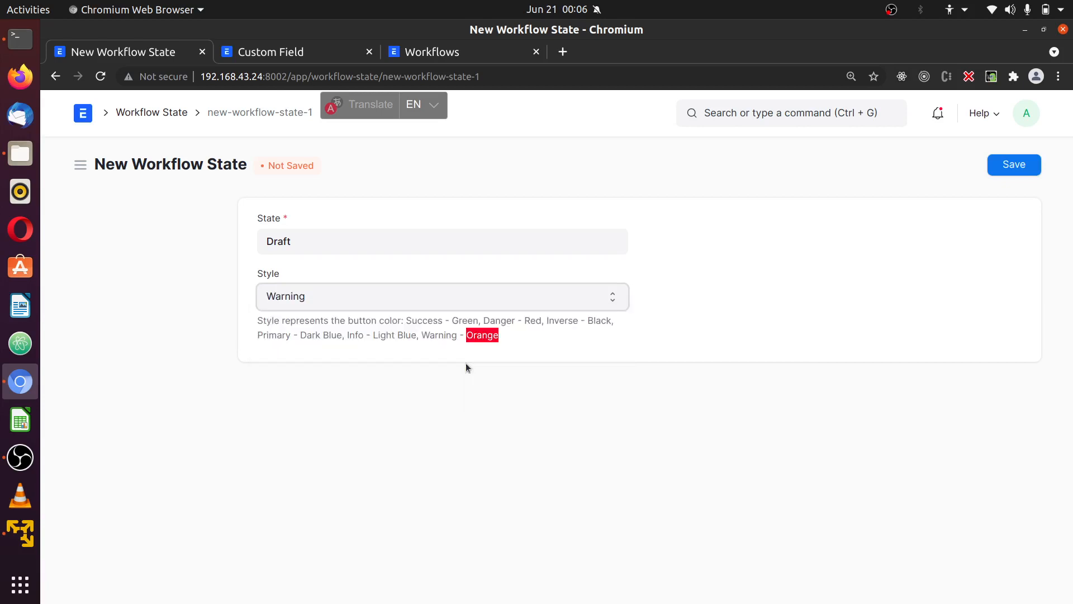
left_click_drag(583, 357, 1020, 166)
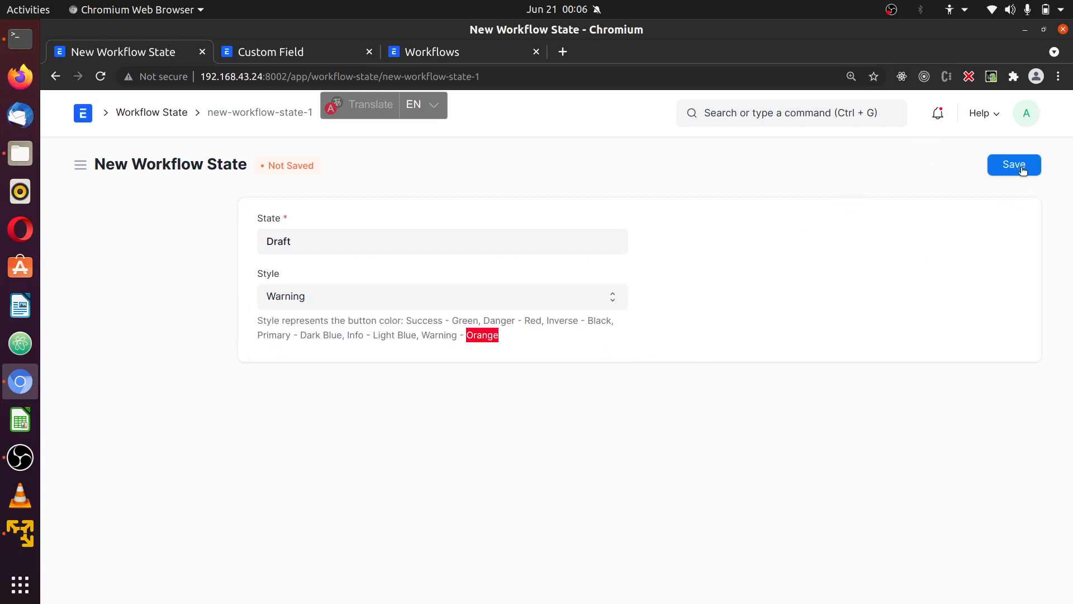
left_click(1021, 167)
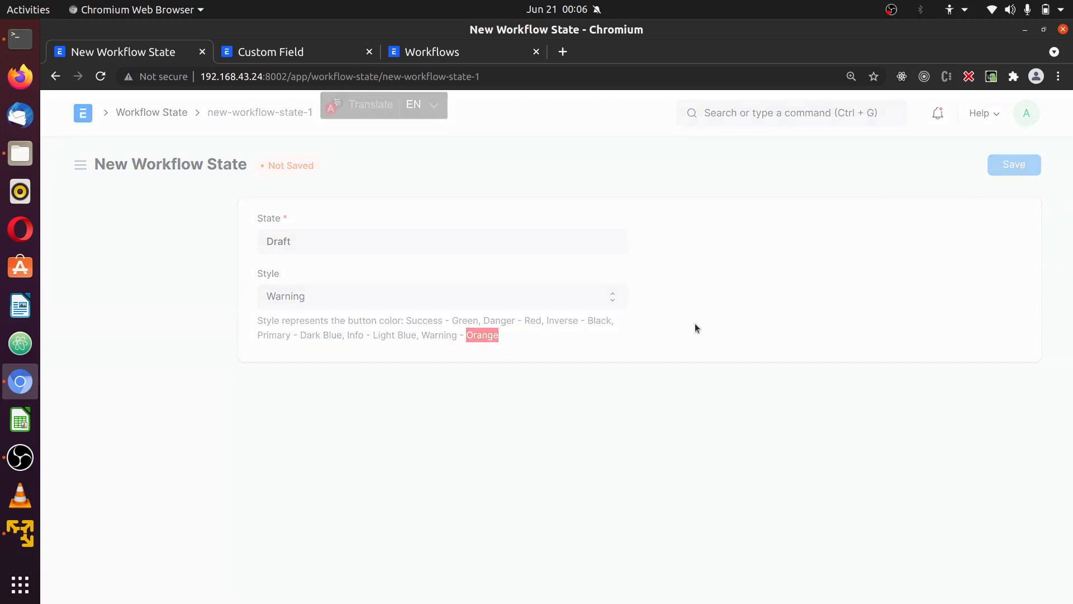
Try to enter Draft as the state in the first Document States row of the new workflow
scroll(608, 310, "down", 2)
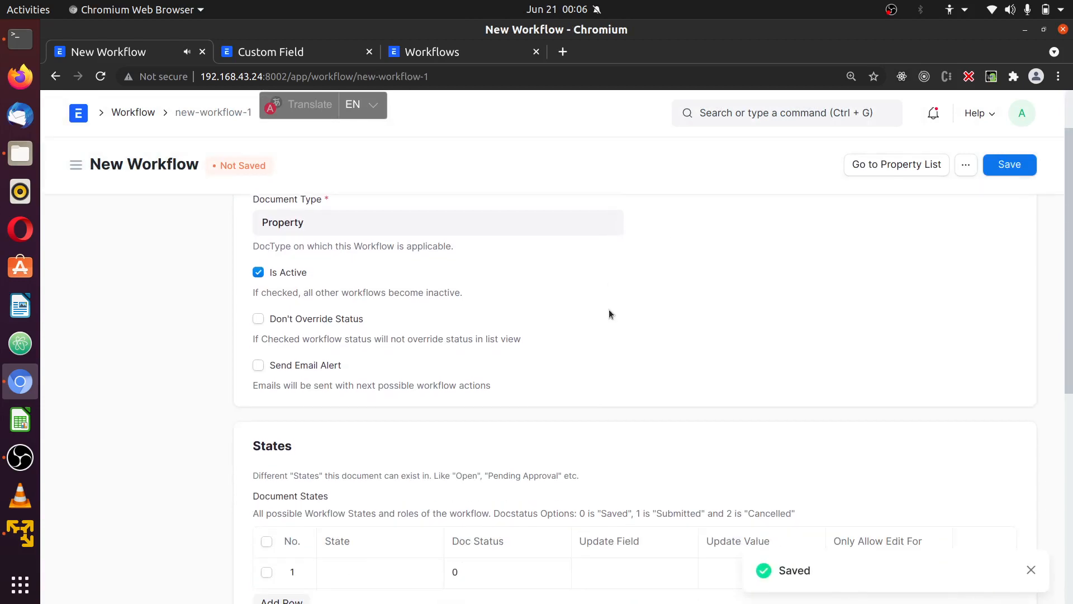
scroll(609, 313, "down", 4)
left_click(397, 423)
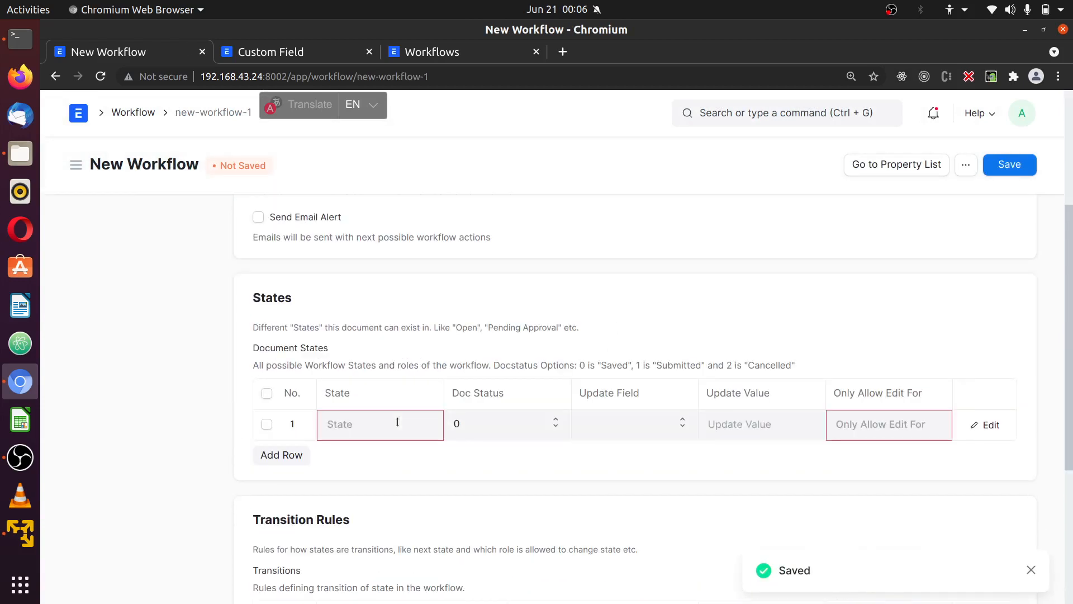
type("Draft")
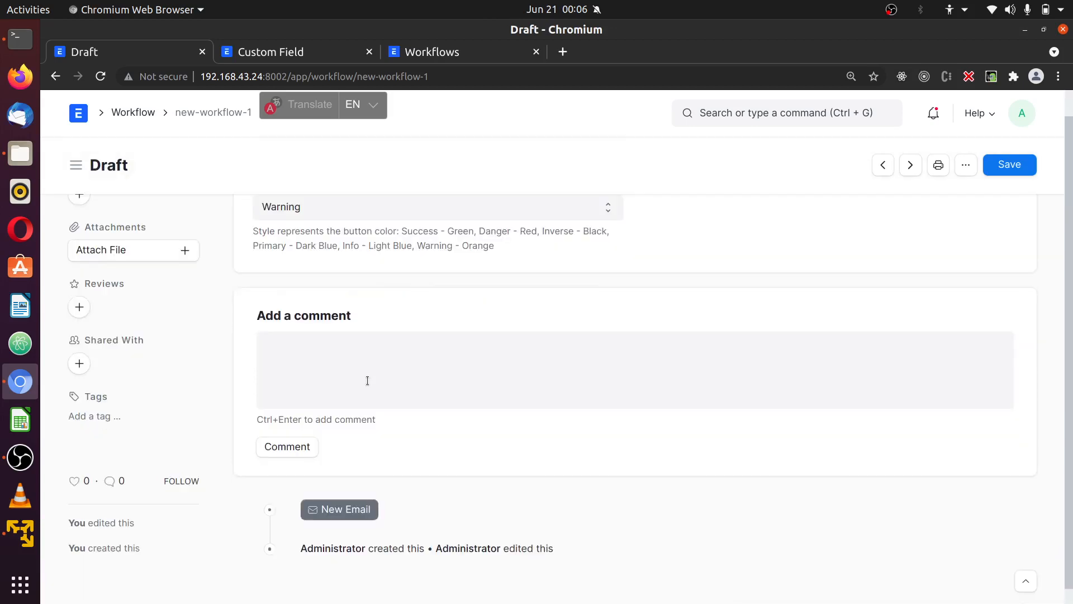
scroll(368, 380, "down", 1)
scroll(367, 381, "up", 2)
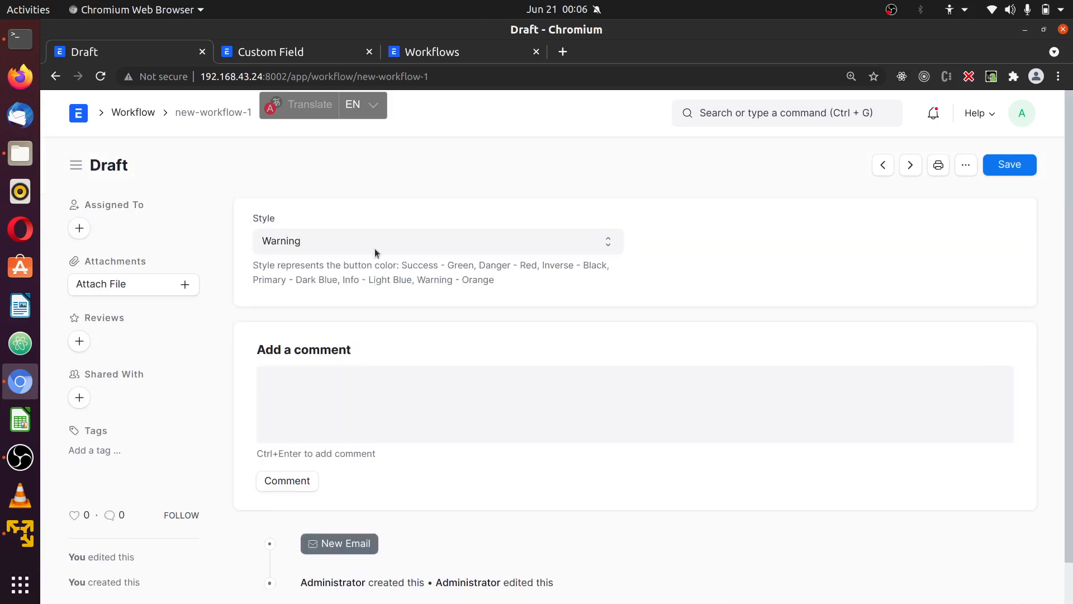
Go back from the Draft workflow state record to the unsaved new workflow form
left_click(56, 76)
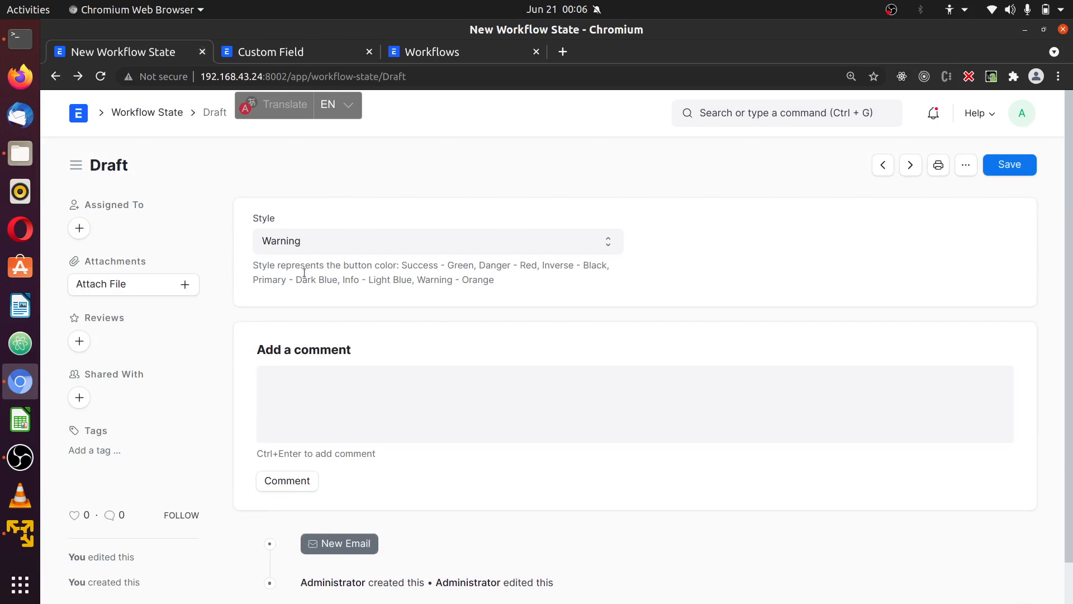
scroll(379, 333, "down", 1)
scroll(380, 333, "up", 1)
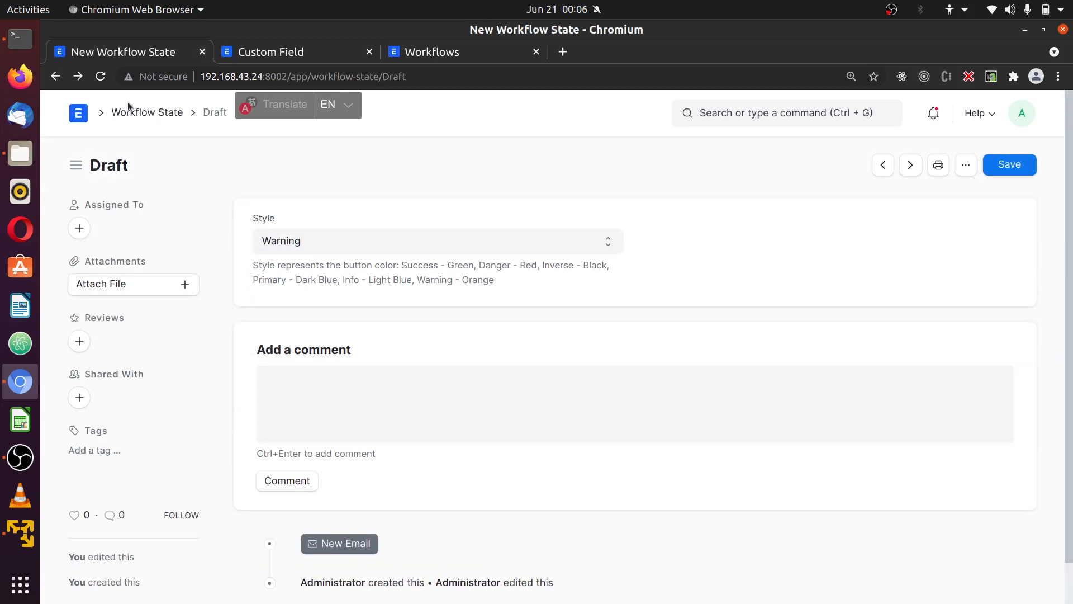
left_click(55, 76)
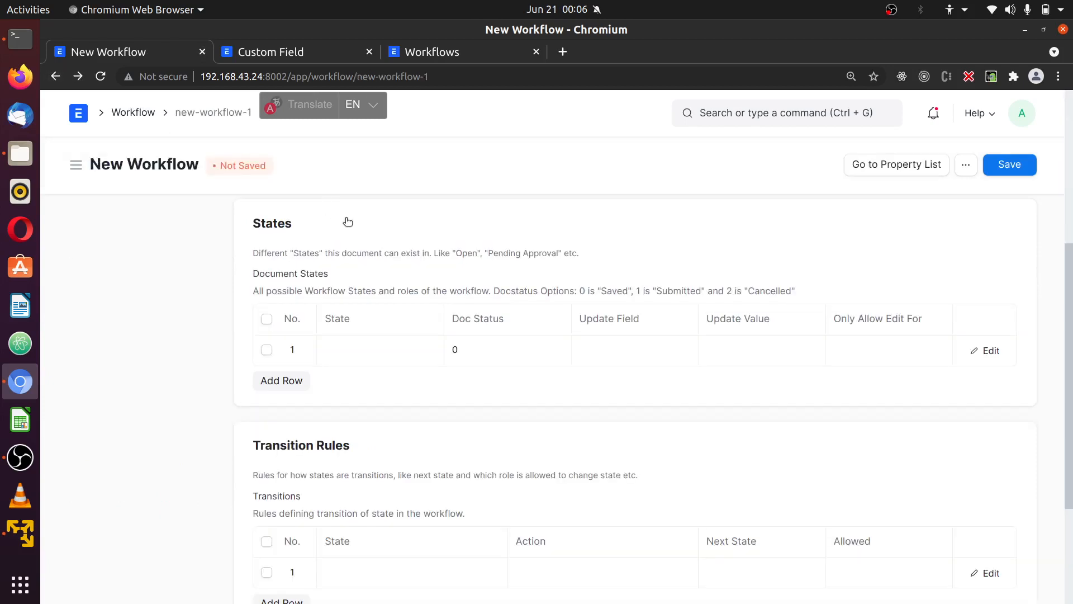
Set the first Document States row to the Draft state with Doc Status 0
scroll(400, 420, "up", 5)
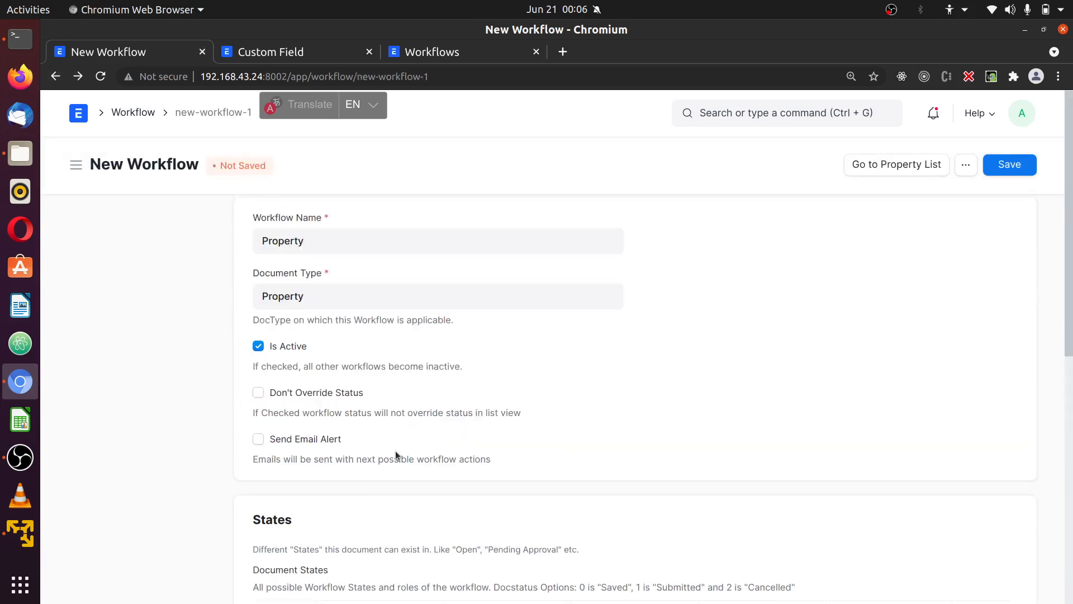
scroll(395, 450, "down", 5)
left_click(355, 383)
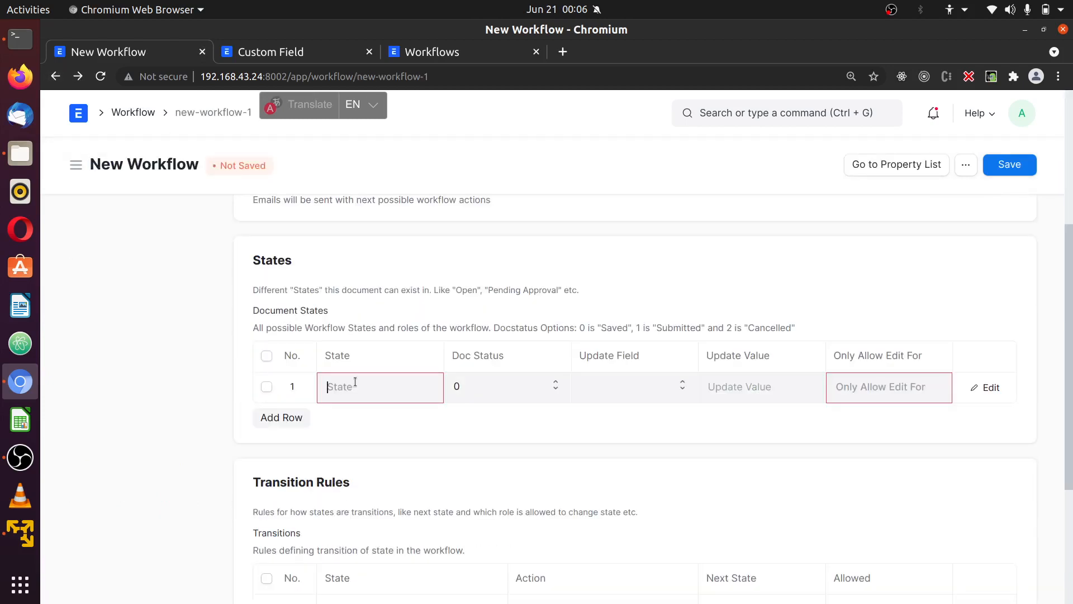
type("dra")
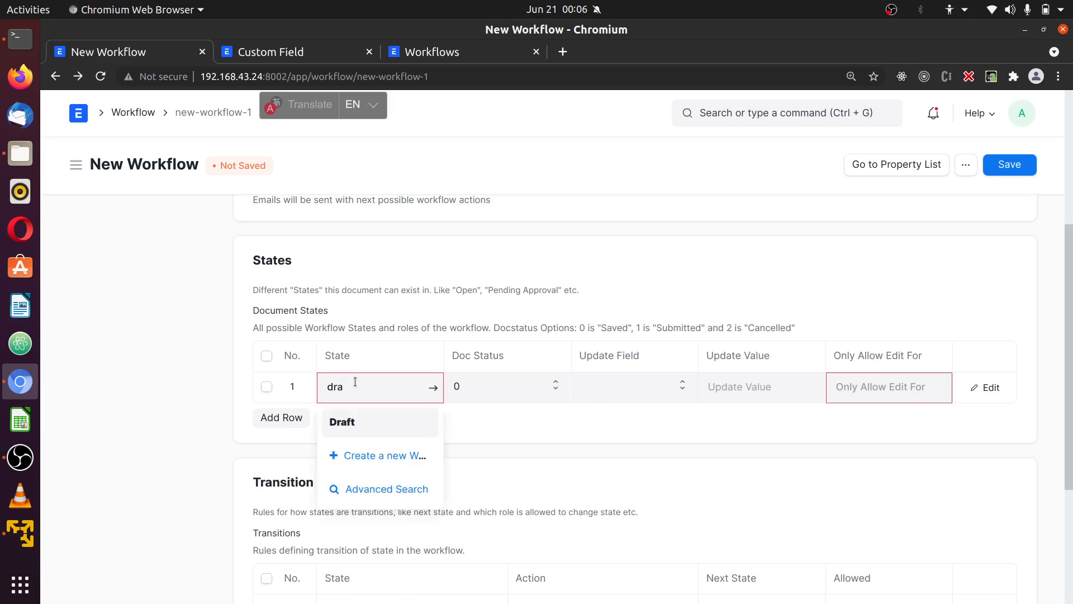
left_click(364, 423)
left_click(498, 390)
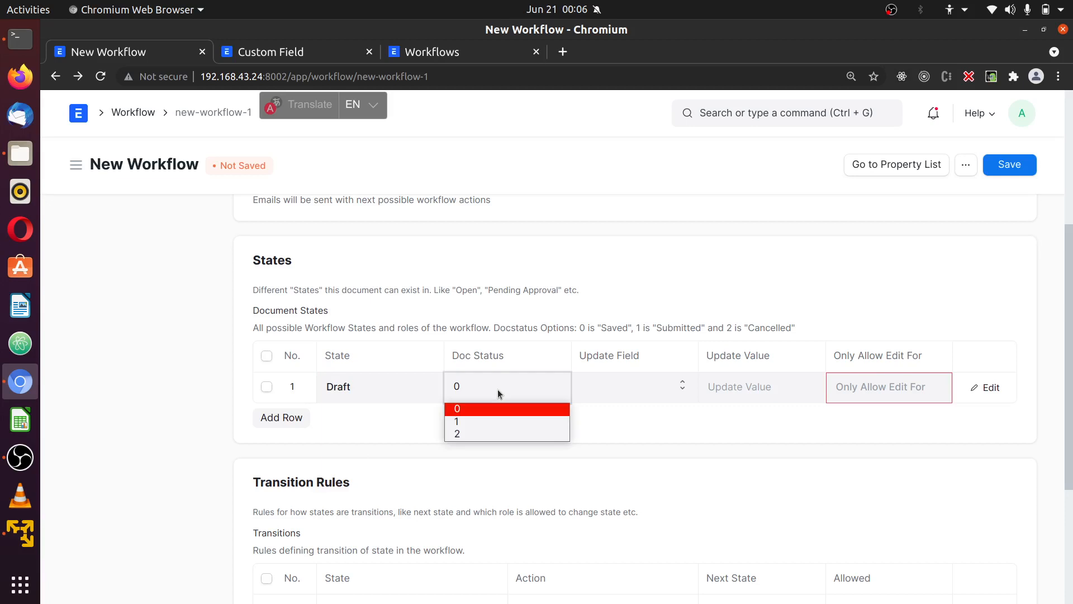
left_click(609, 411)
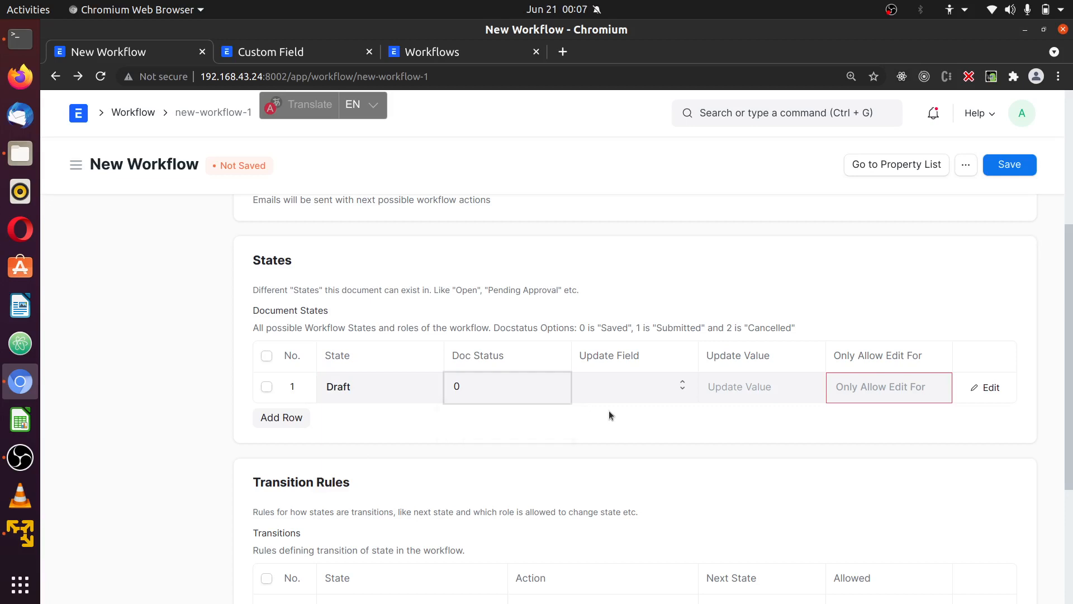
Look through the fields offered for Update Field in the Draft row without choosing one
left_click(618, 389)
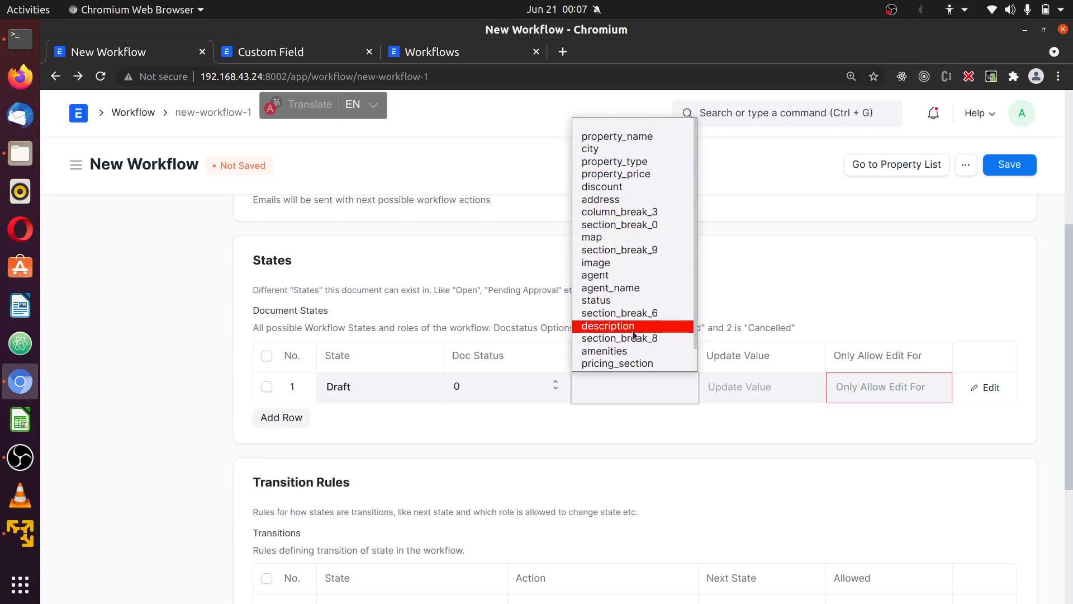
left_click(744, 221)
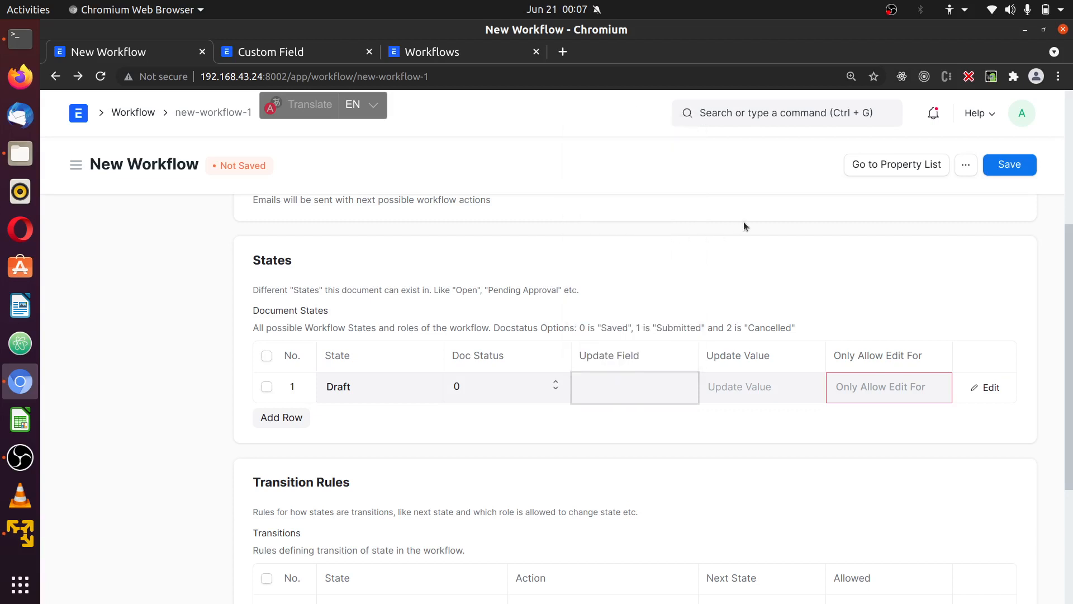
left_click(776, 387)
Browse the roles available for the Draft row and set Only Allow Edit For to All
left_click(869, 394)
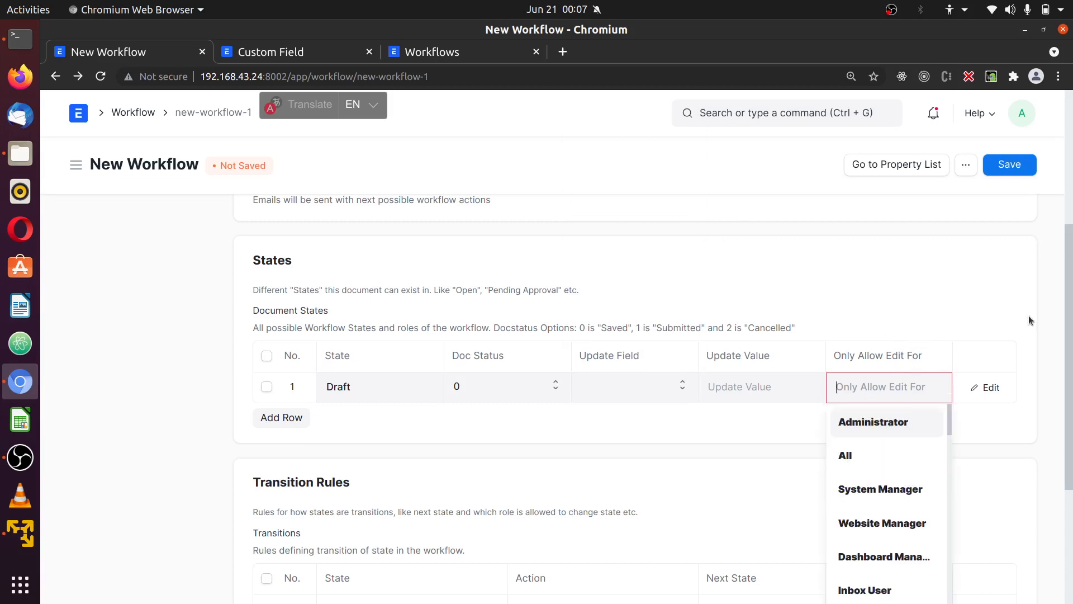
scroll(1030, 320, "down", 2)
scroll(894, 391, "down", 6)
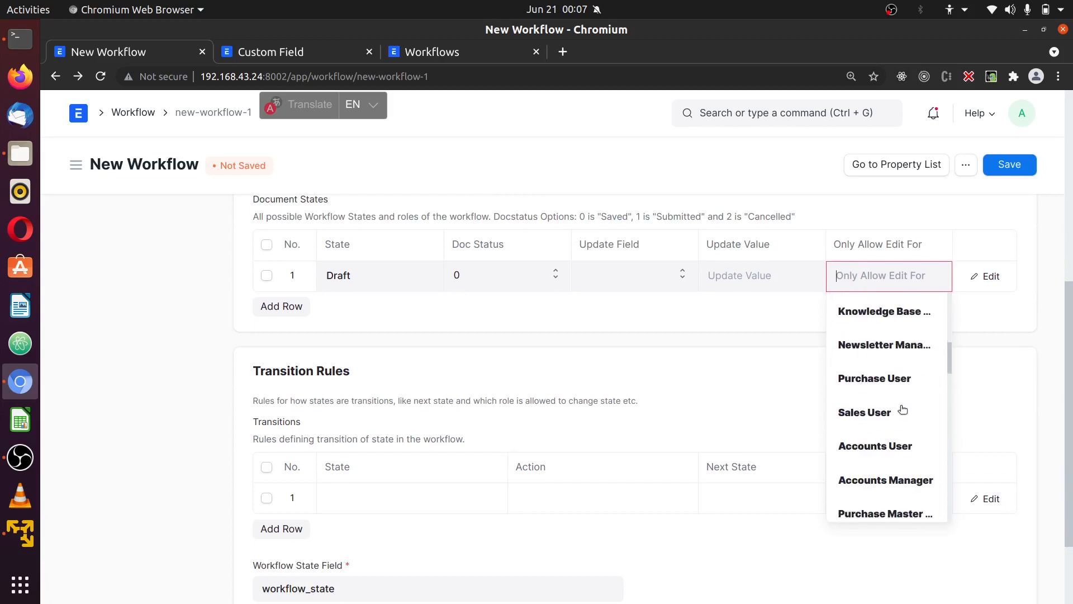
scroll(903, 410, "down", 6)
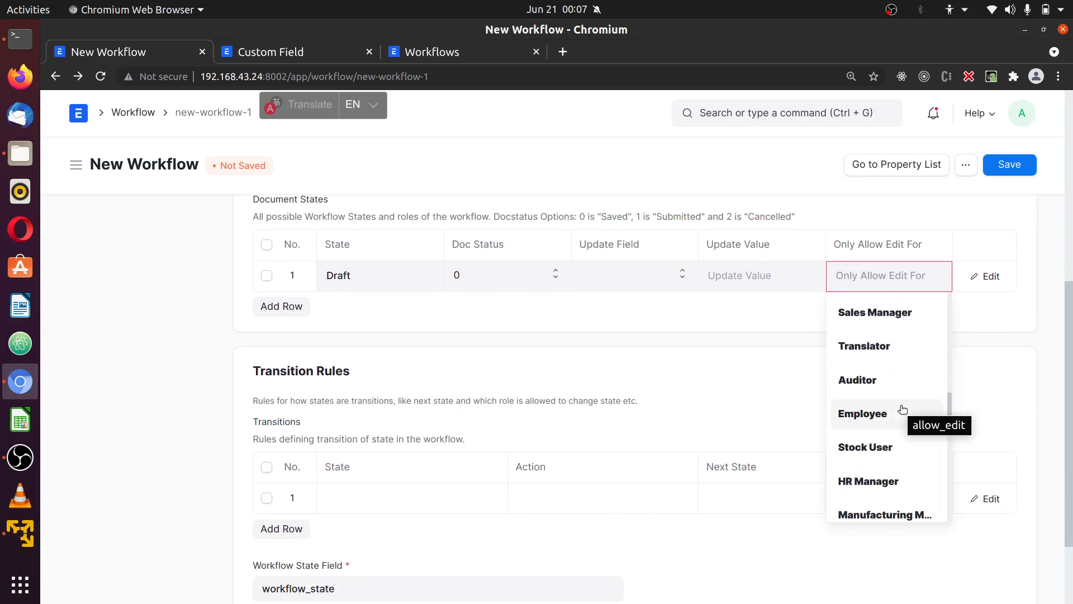
scroll(903, 410, "down", 3)
scroll(903, 410, "down", 15)
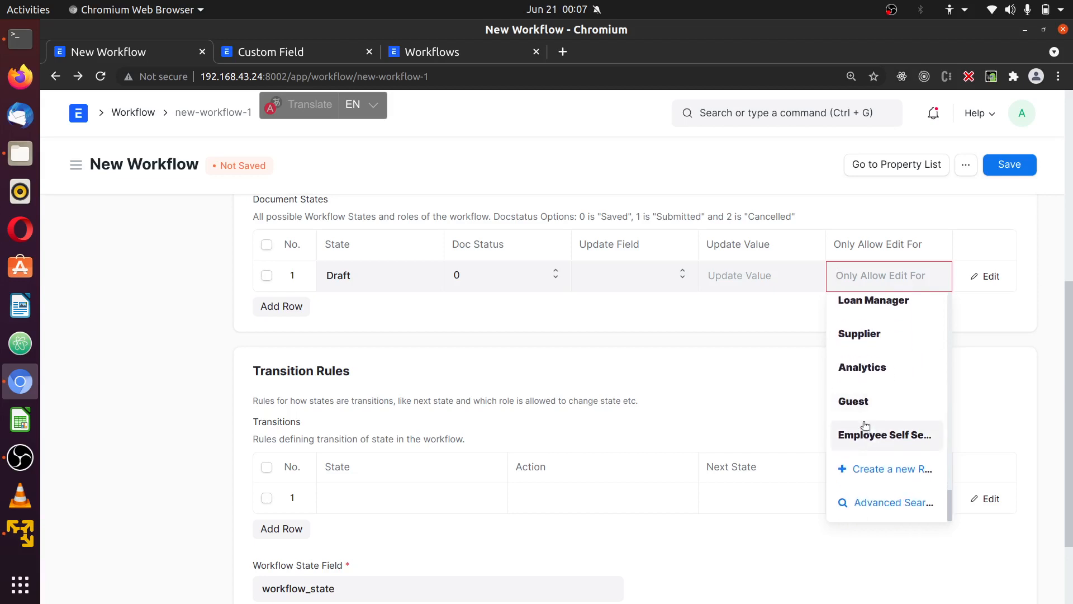
scroll(895, 430, "up", 8)
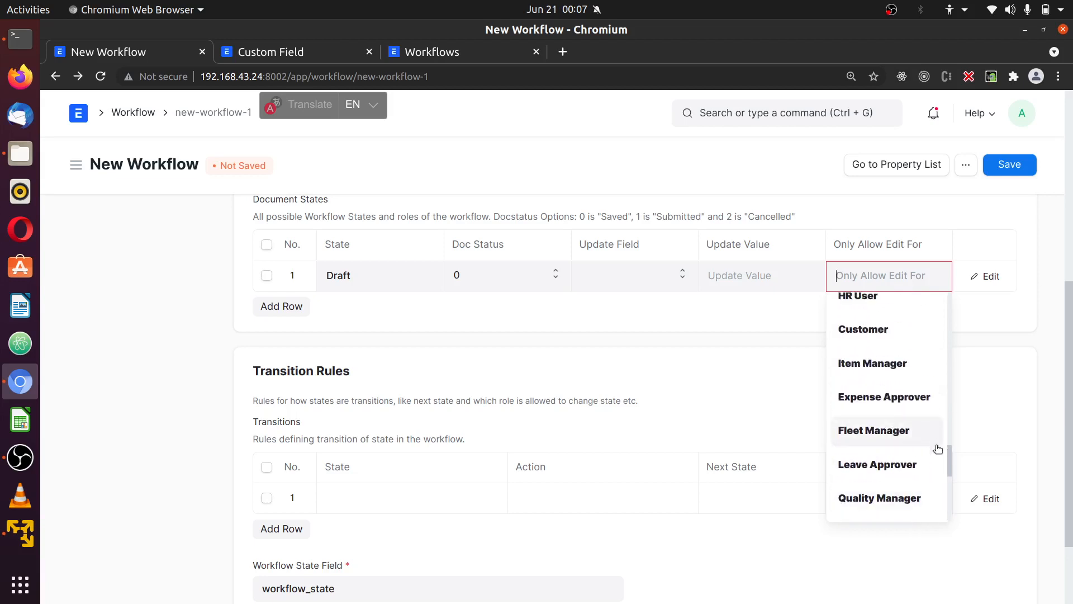
left_click_drag(951, 466, 951, 294)
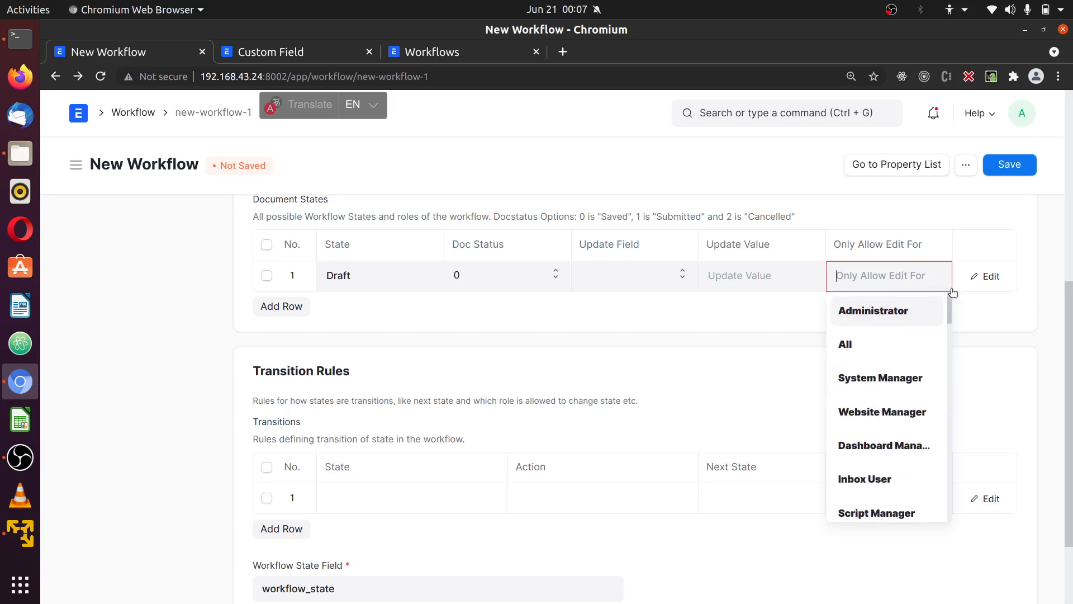
left_click(879, 342)
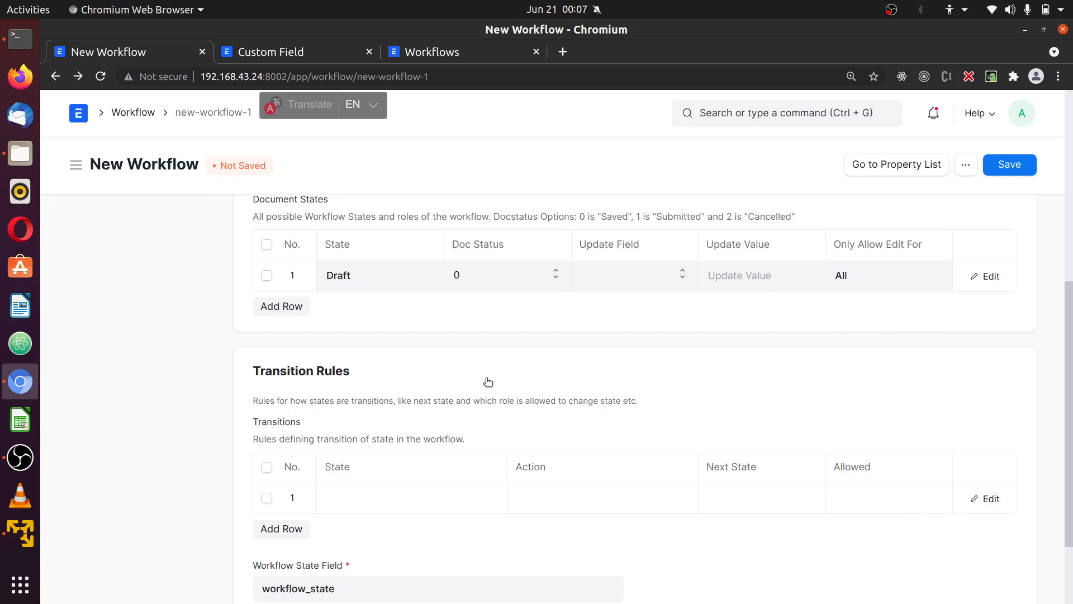
Add a second document state row, start creating a workflow state named Pending Approval from it and open it for full-page editing
left_click(281, 306)
left_click(340, 312)
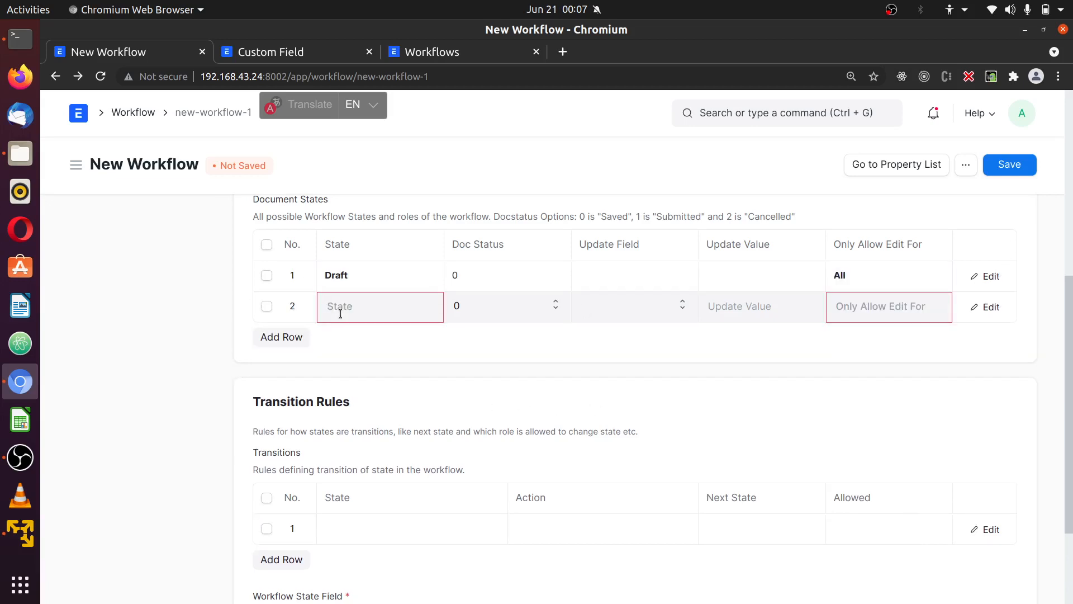
type("Pen")
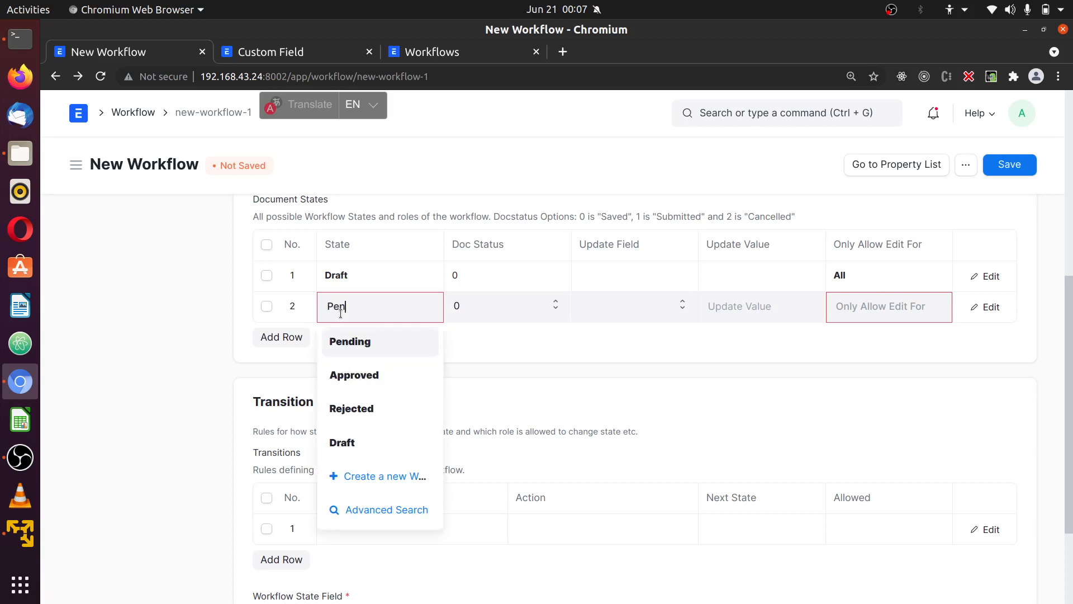
type("ding ")
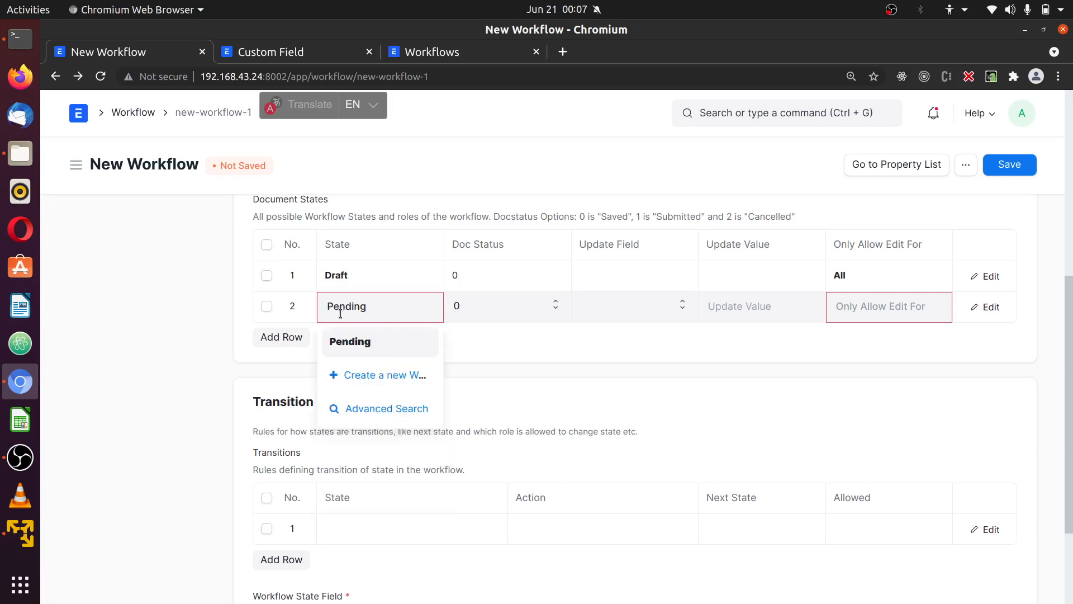
type("Appr")
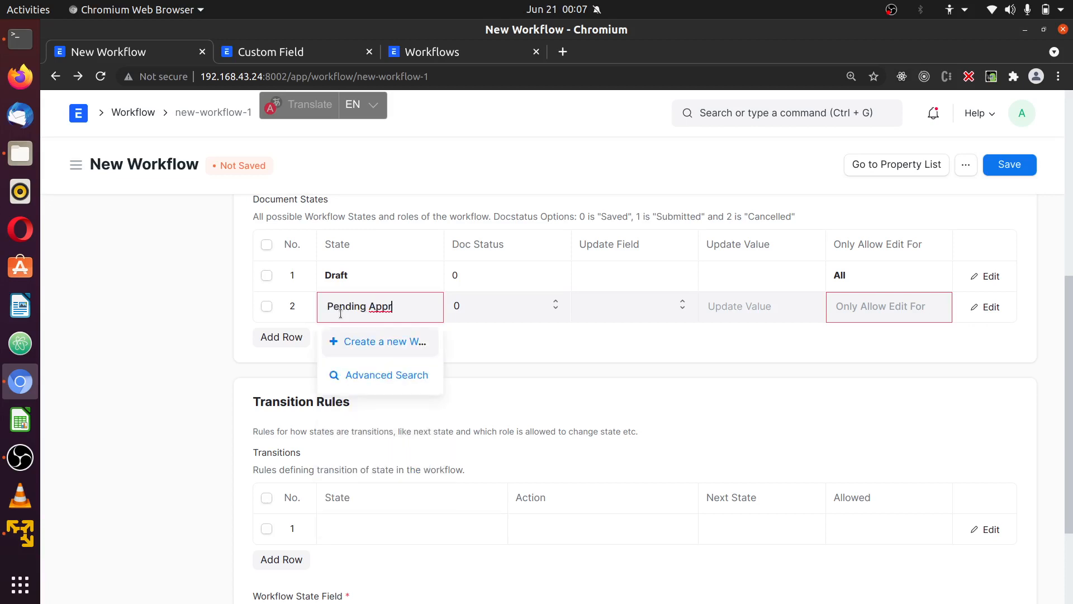
type("oval")
left_click(411, 342)
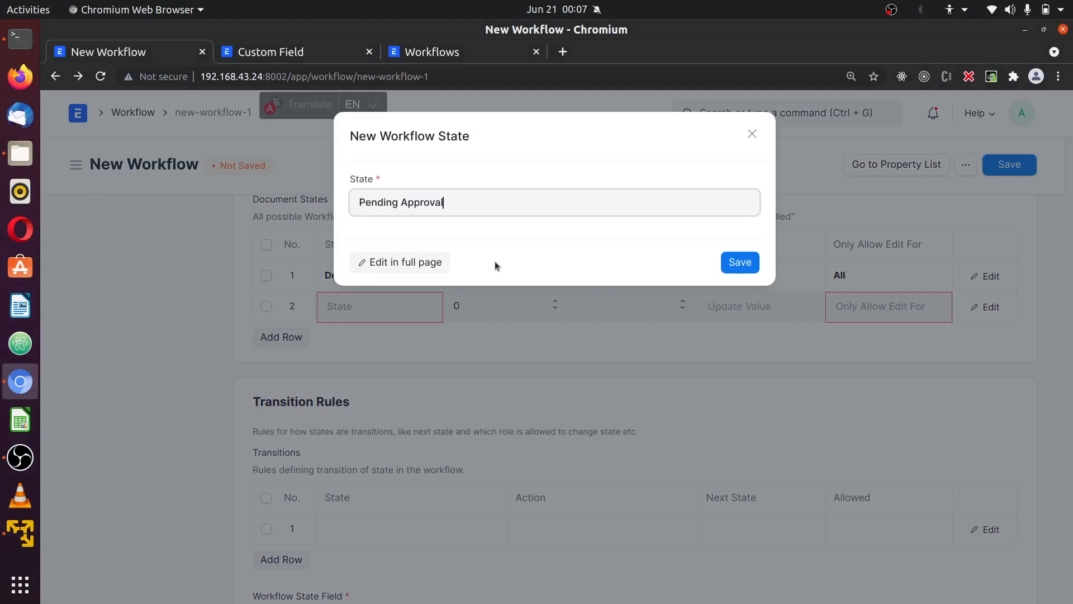
left_click(402, 260)
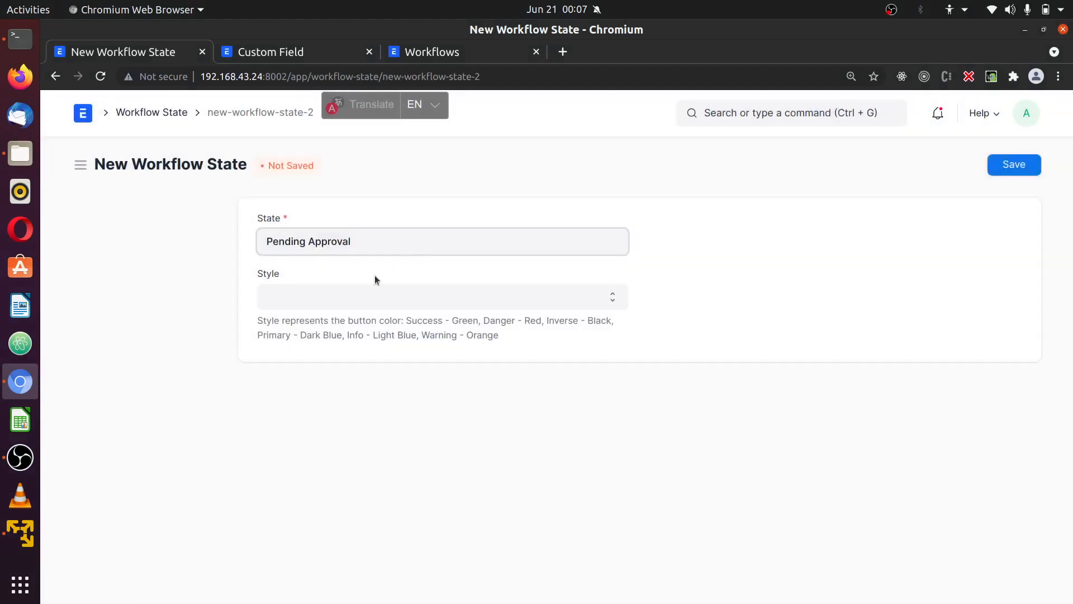
Check the style colours, set the Pending Approval state's style to Inverse and save the state
left_click(364, 294)
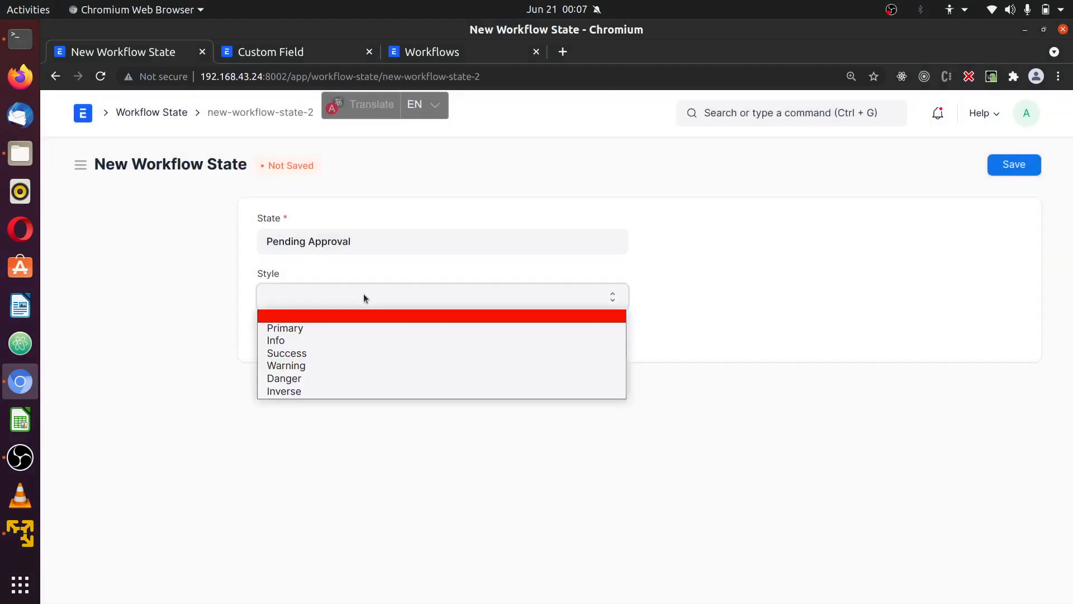
left_click(726, 345)
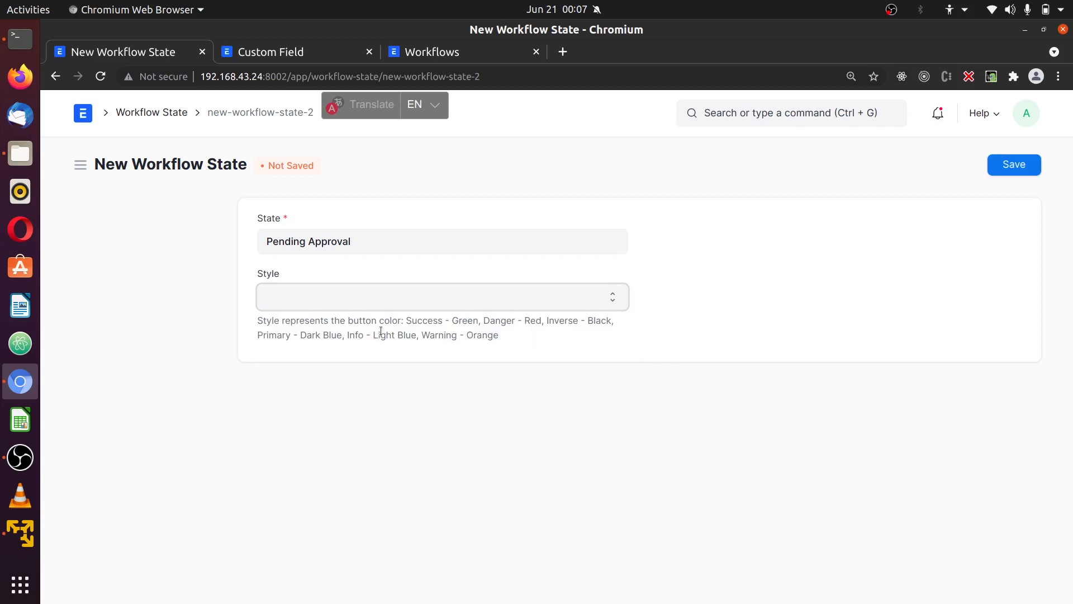
left_click(407, 302)
left_click(756, 307)
left_click_drag(552, 325, 615, 326)
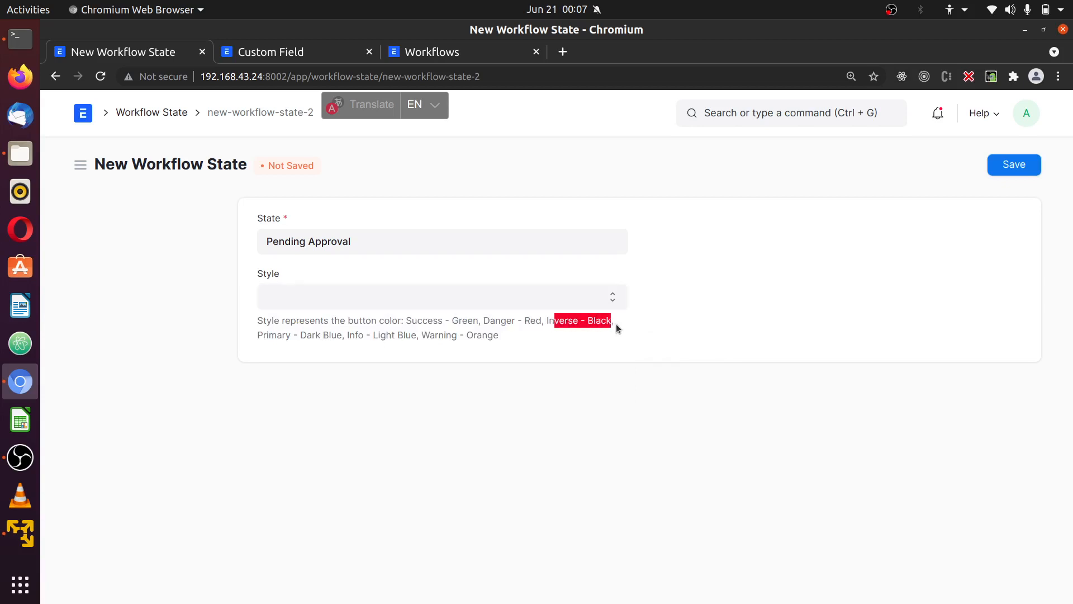
left_click(591, 294)
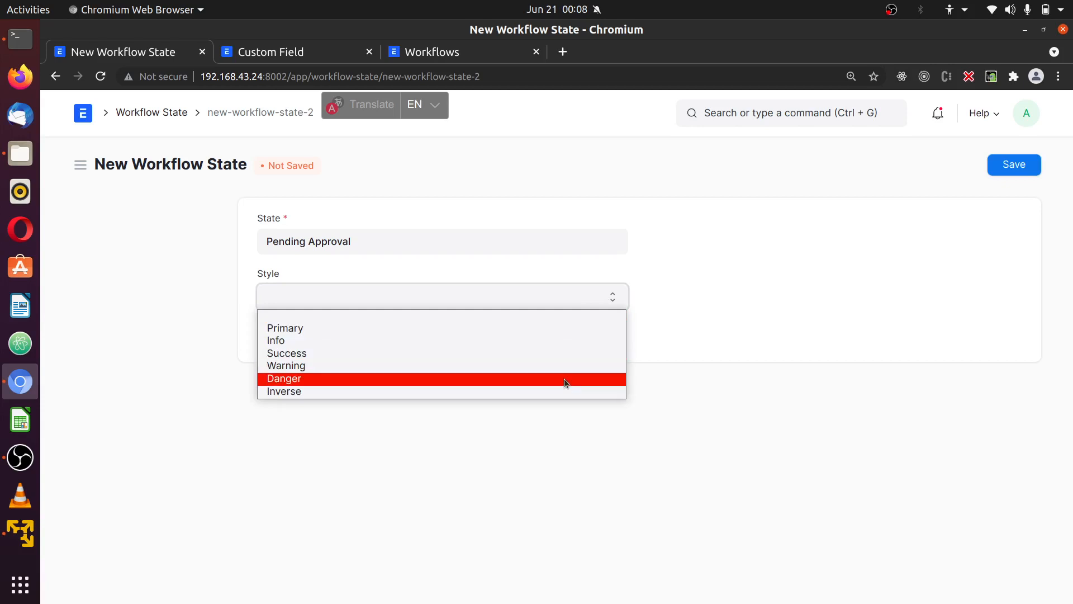
left_click(572, 392)
left_click(1019, 164)
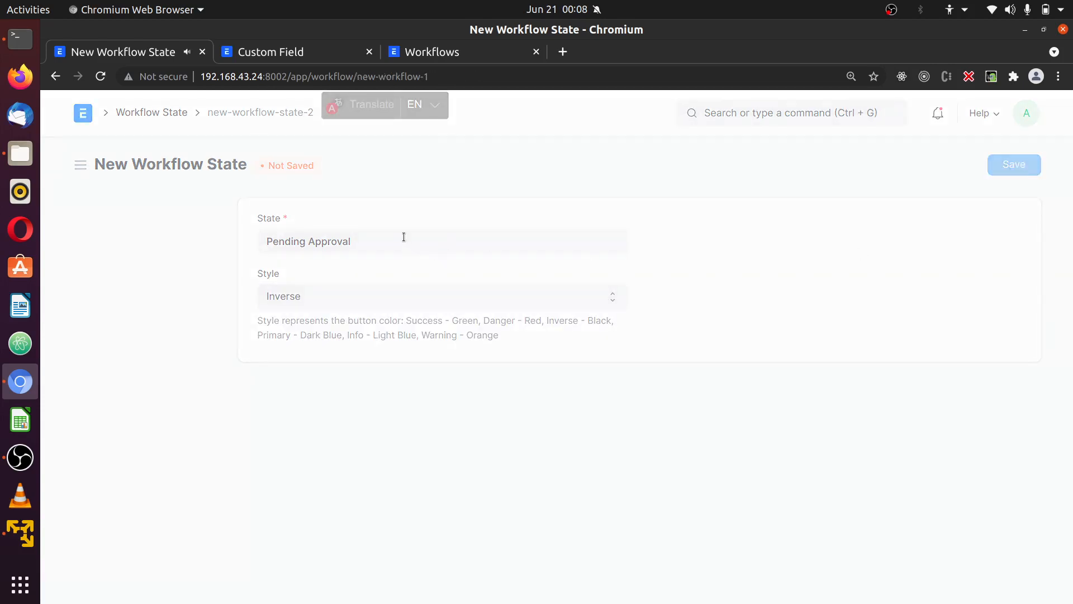
Return from the saved Pending Approval state to the document states of the new workflow
scroll(474, 346, "down", 5)
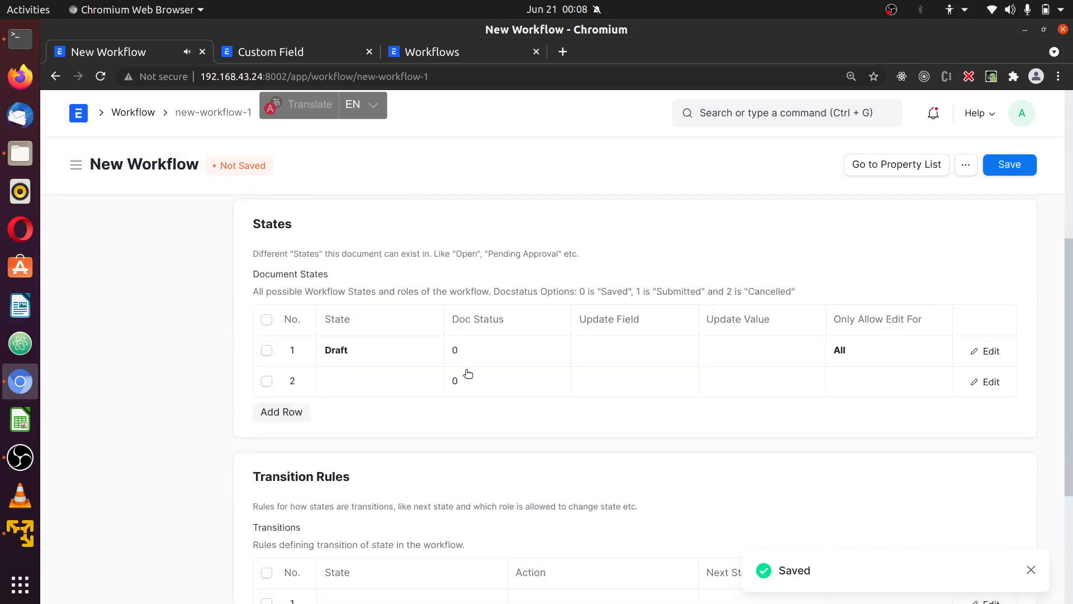
left_click(390, 386)
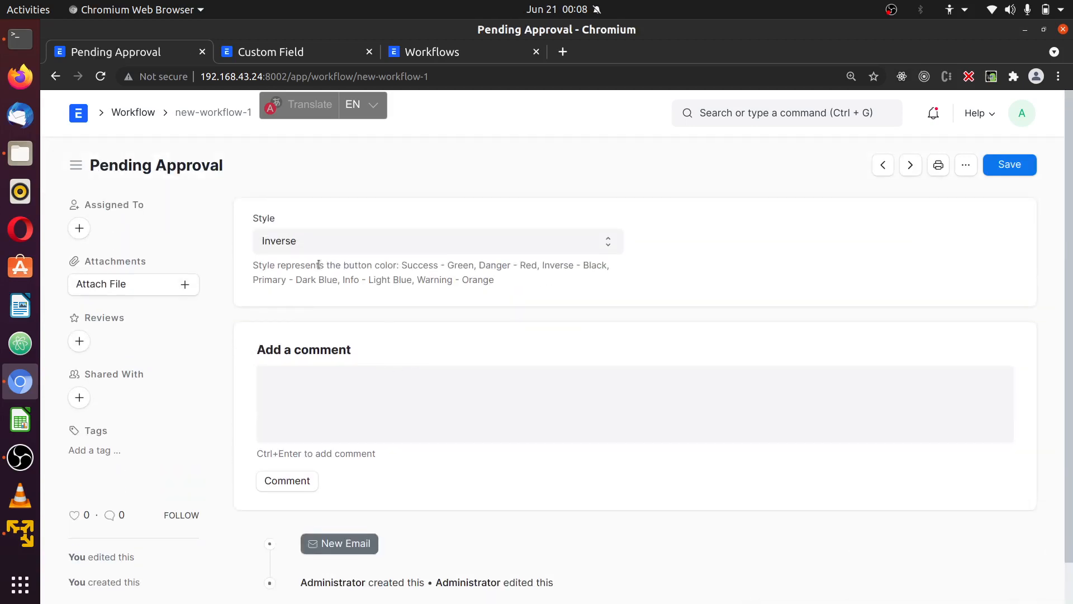
scroll(310, 286, "down", 1)
scroll(349, 278, "up", 1)
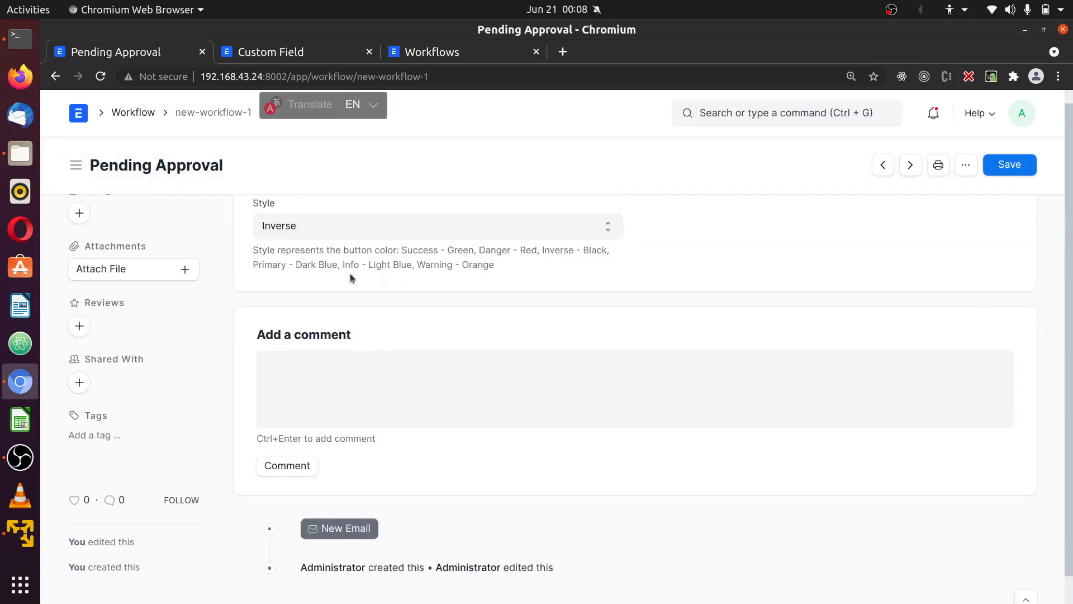
left_click(57, 78)
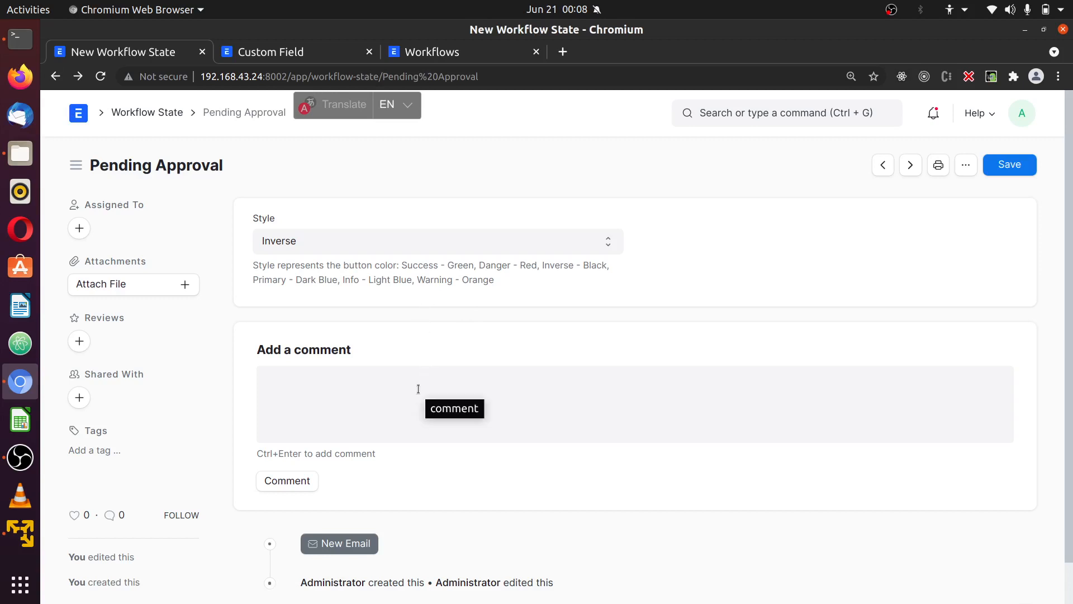
left_click(78, 77)
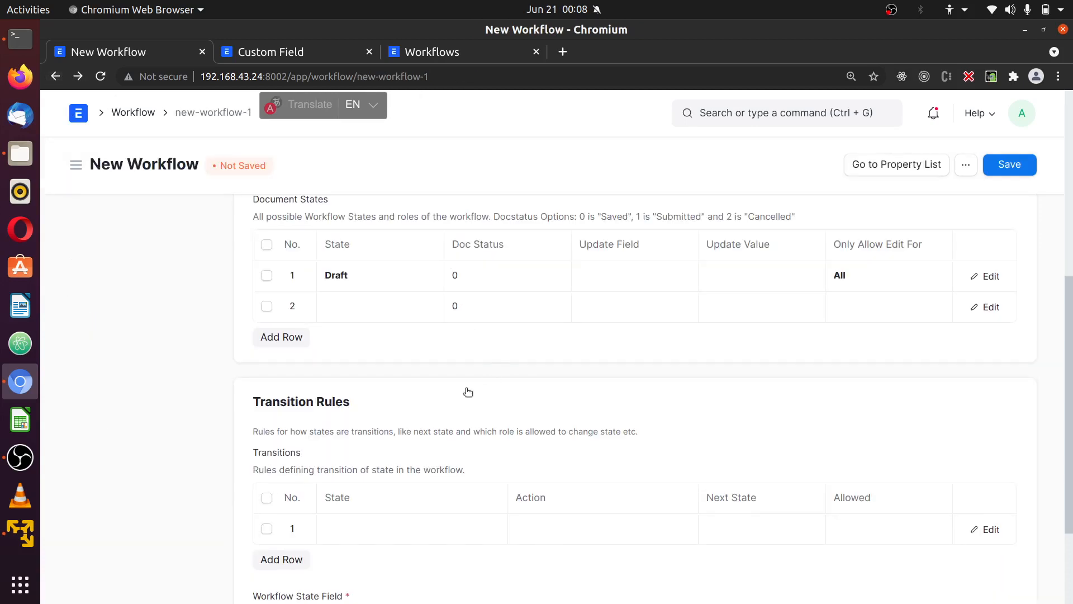
Set the State of the second document state row to Pending Approval
left_click(374, 299)
type("Pend")
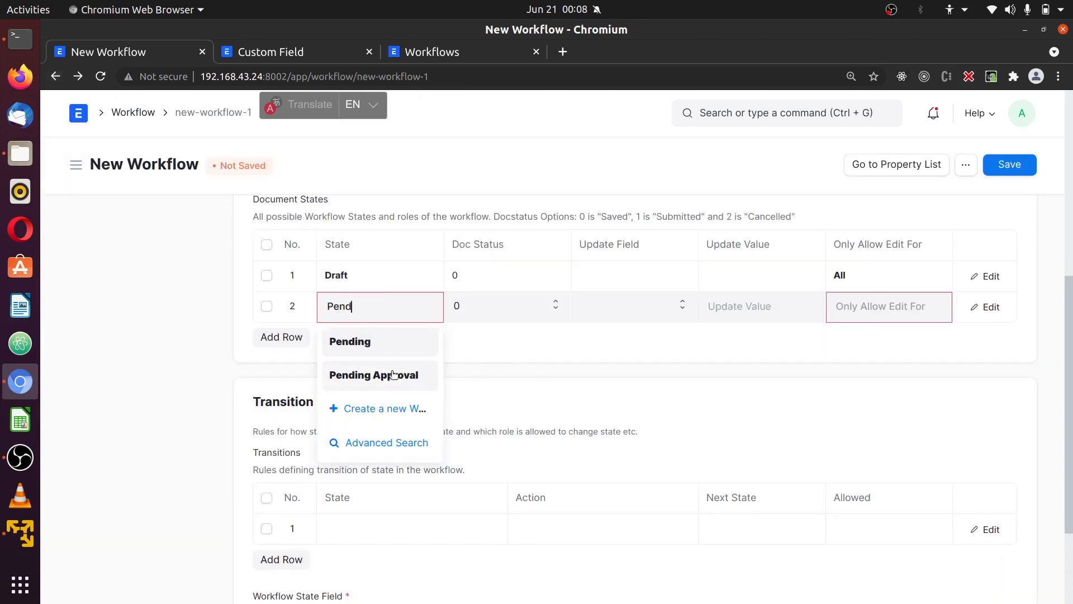
left_click(392, 375)
left_click(516, 338)
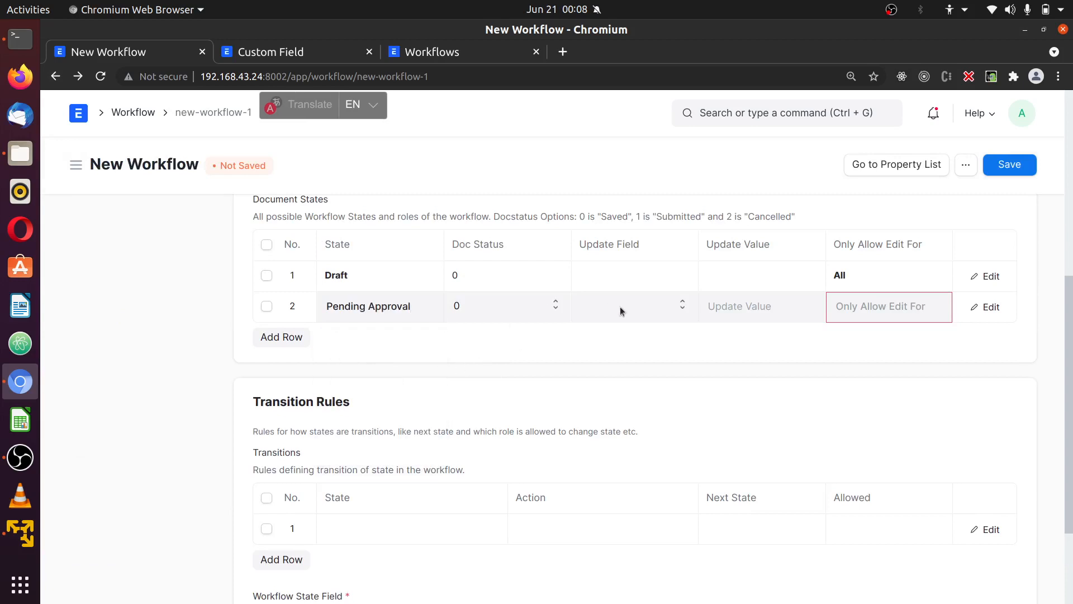
Check the fields offered for Update Field in the Pending Approval row without choosing one
left_click(649, 305)
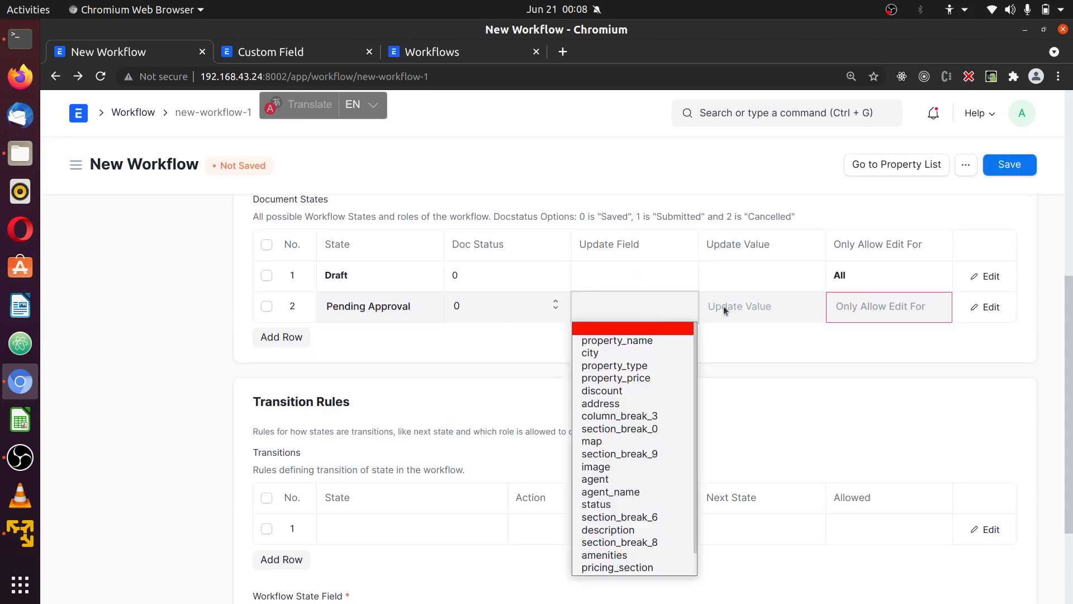
left_click(796, 367)
left_click(898, 319)
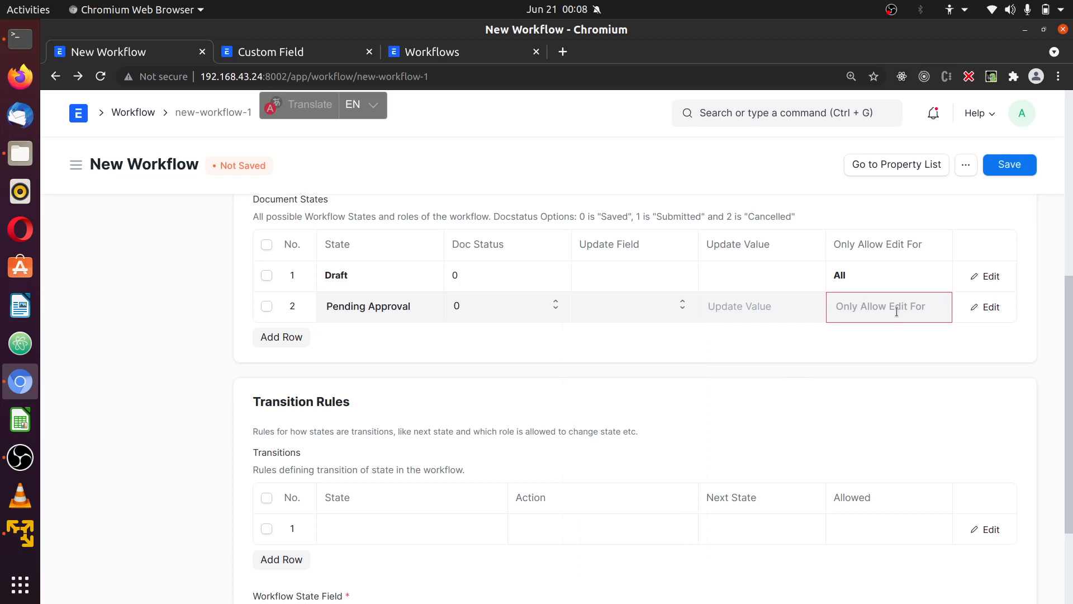
Look through the available roles and set Only Allow Edit For in the Pending Approval row to Projects Manager
left_click(895, 308)
scroll(885, 447, "down", 5)
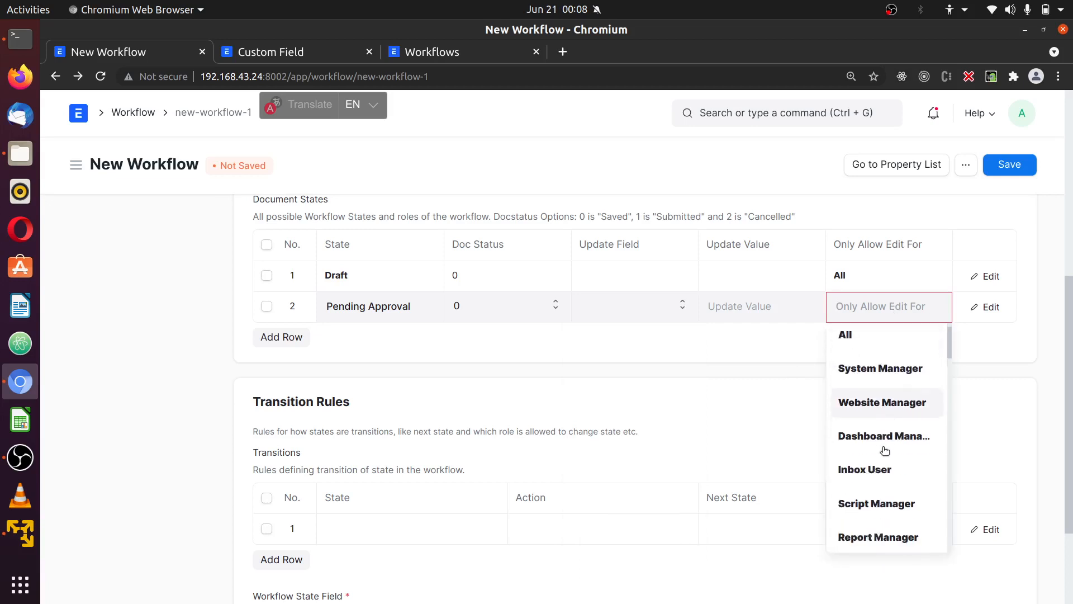
scroll(885, 450, "down", 5)
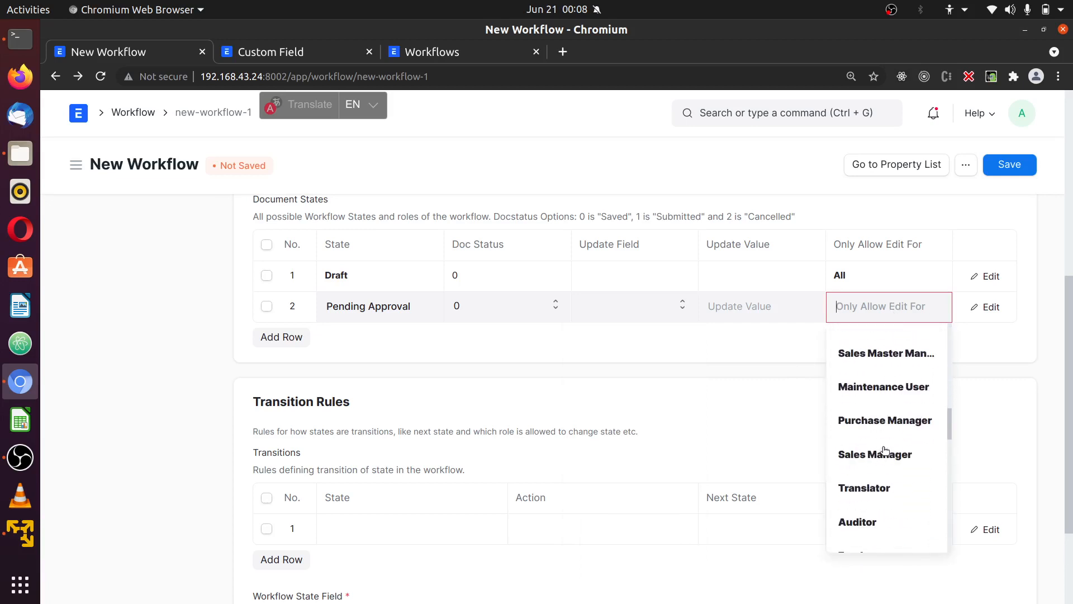
scroll(895, 433, "down", 3)
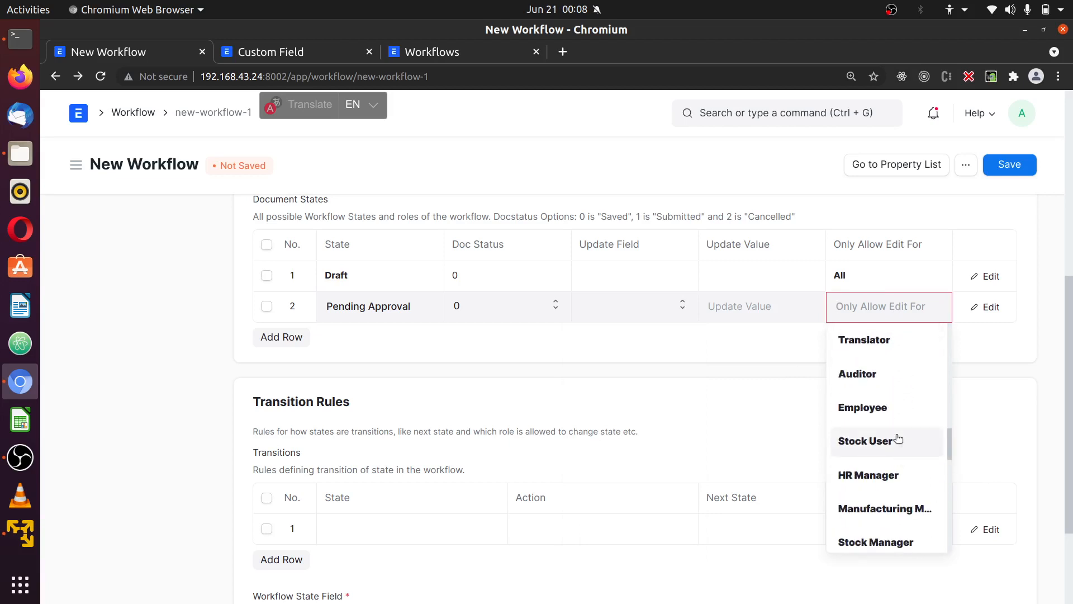
type("Mana")
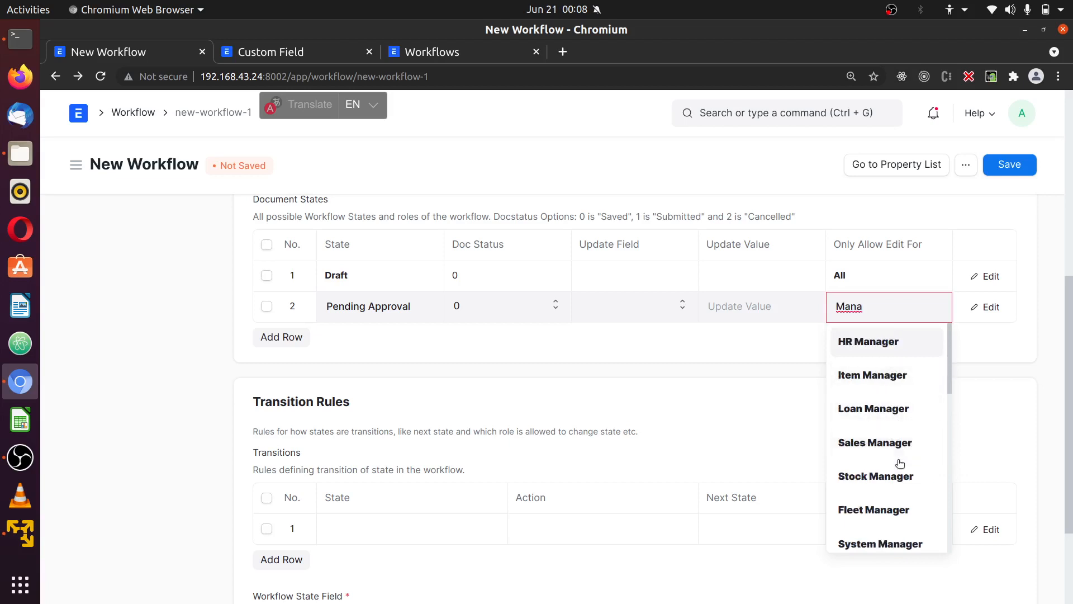
scroll(894, 475, "down", 3)
scroll(898, 477, "down", 5)
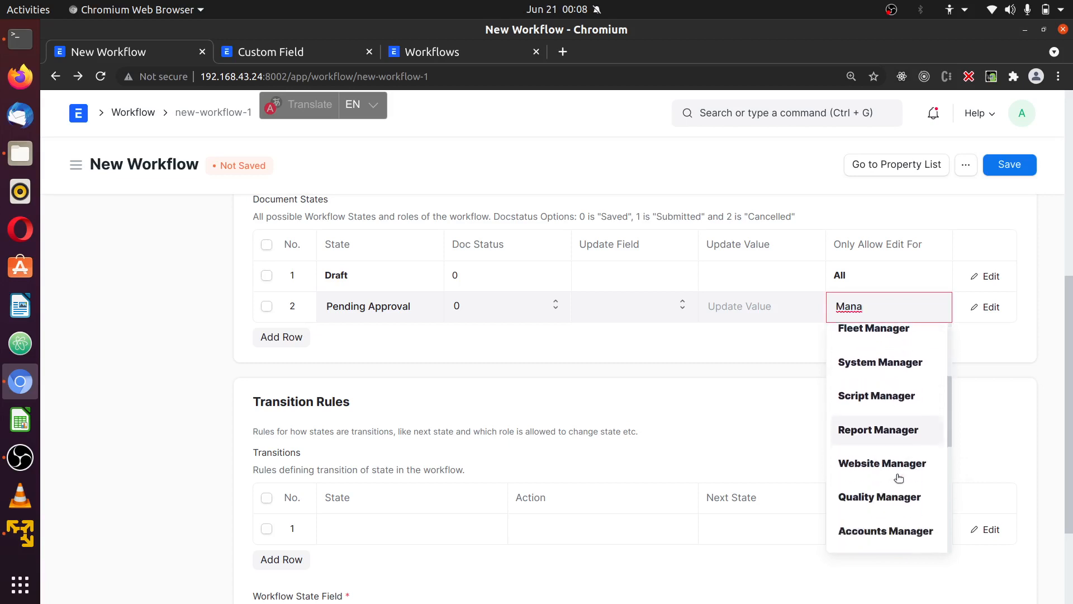
scroll(897, 476, "down", 1)
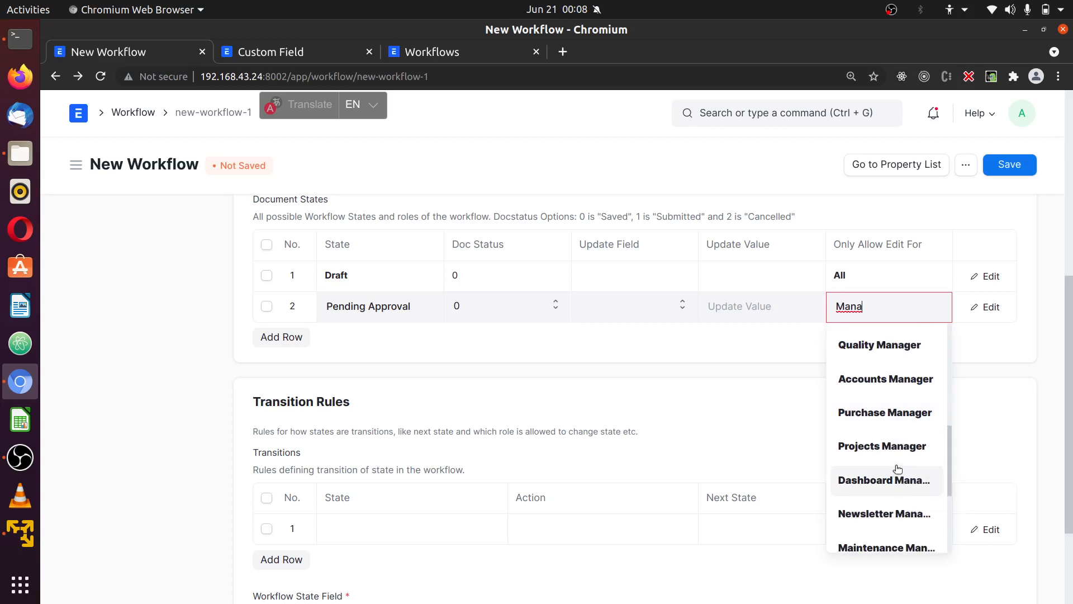
left_click(894, 453)
left_click(890, 362)
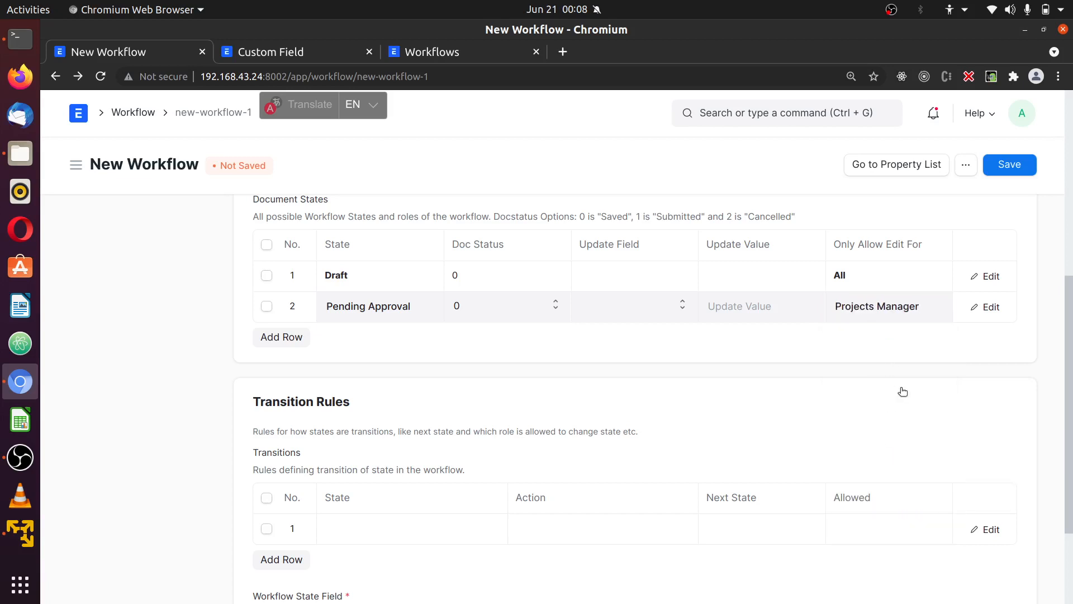
Add a third document state row with the state Approved and set its Doc Status to 1
left_click(297, 339)
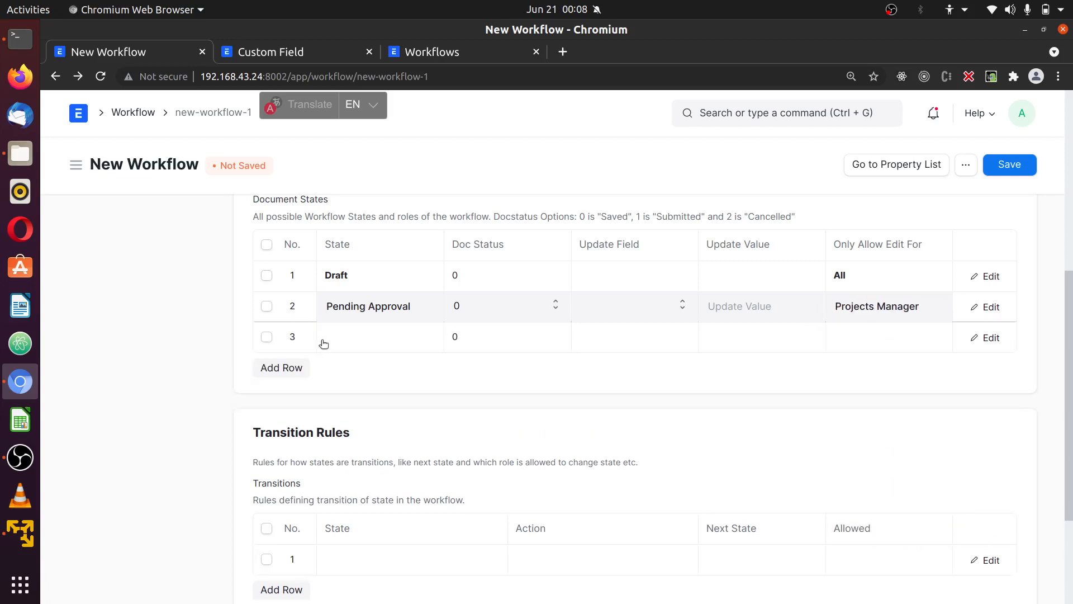
left_click(352, 344)
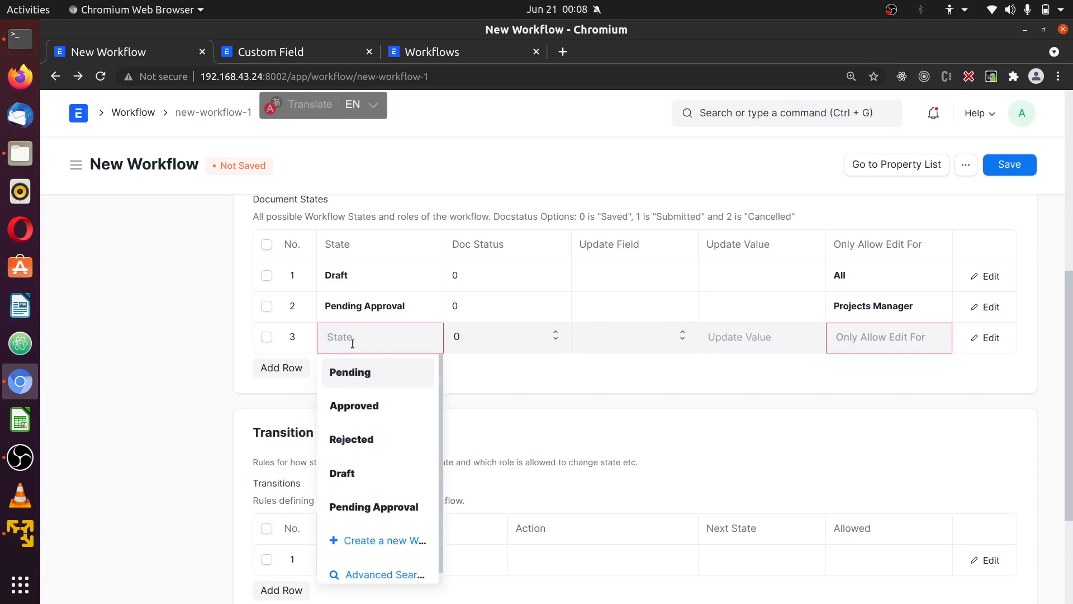
type("Approved")
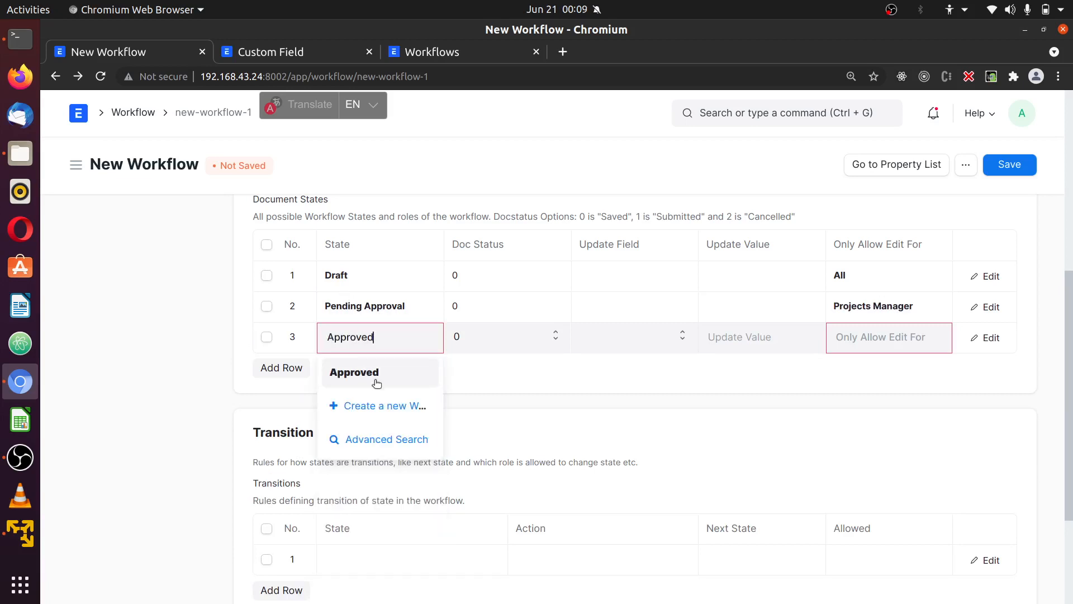
left_click(373, 378)
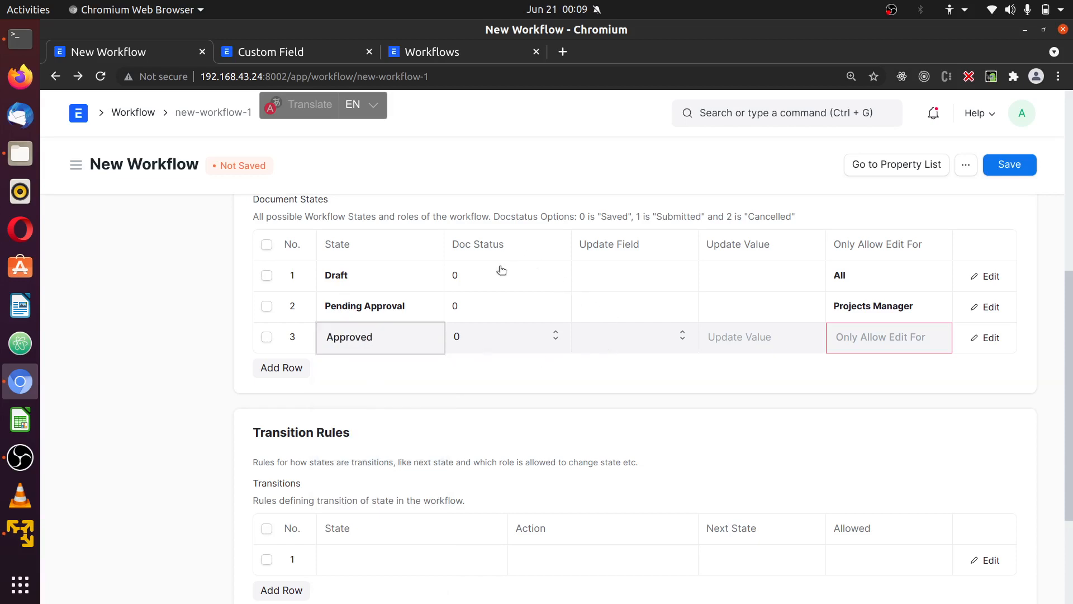
left_click(503, 340)
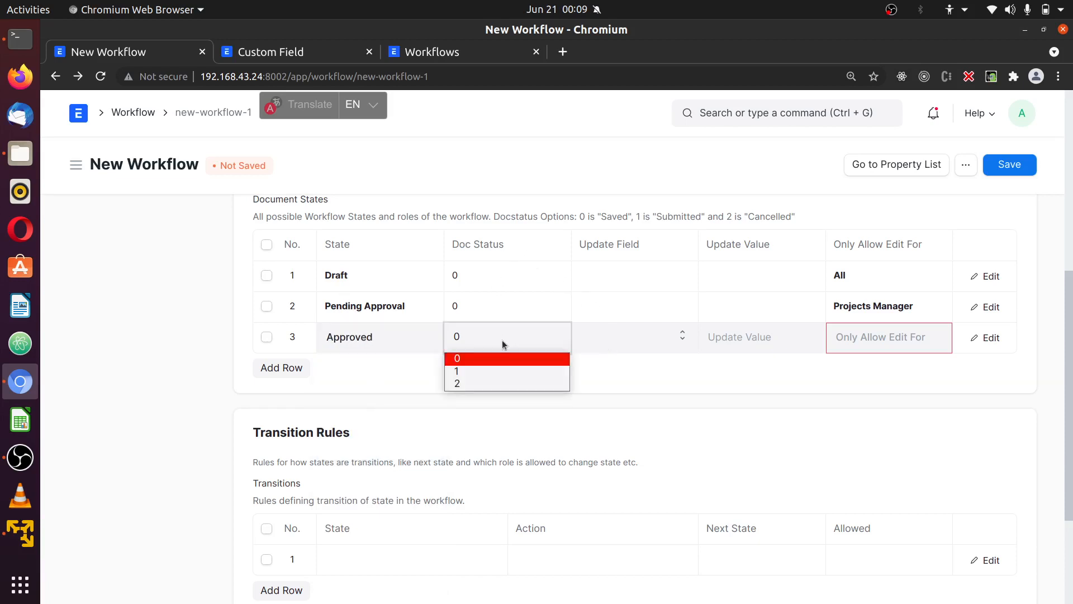
left_click(512, 371)
In the Approved row, set Update Field to address and Update Value to 10
left_click(629, 341)
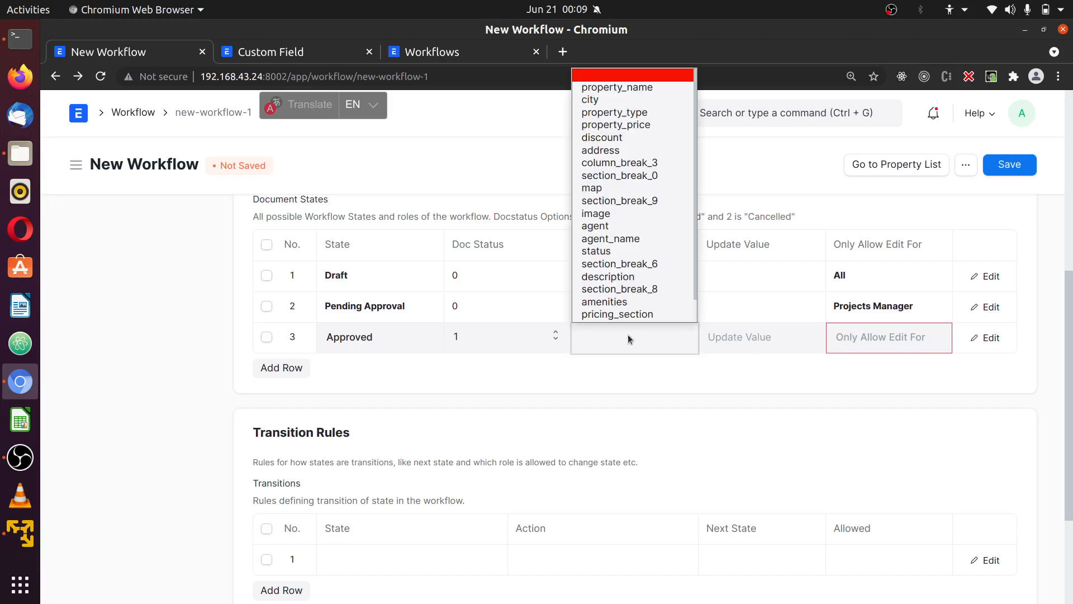
scroll(648, 313, "down", 1)
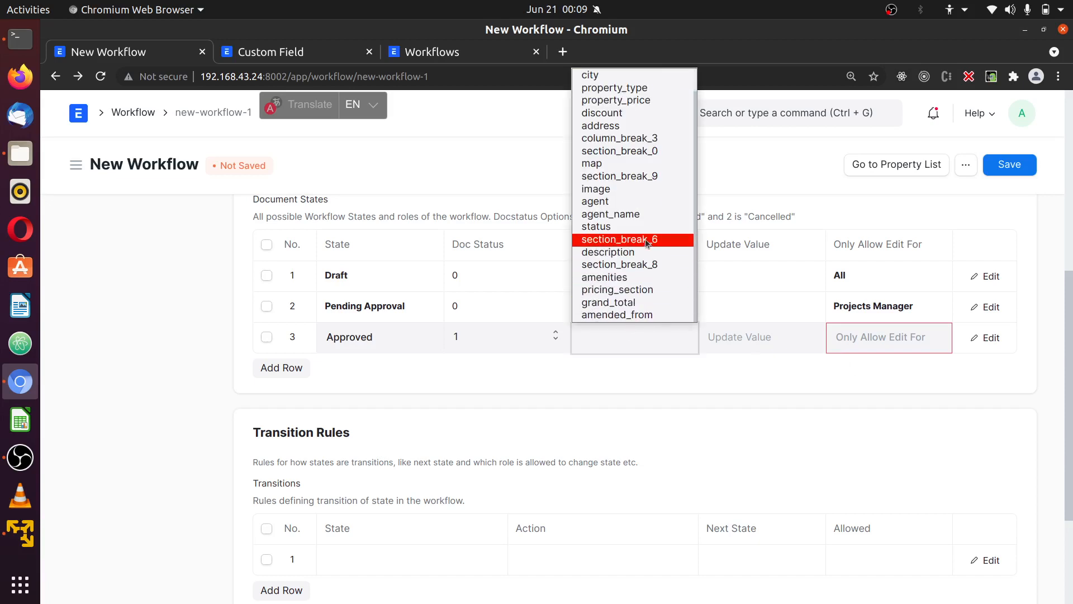
scroll(637, 230, "up", 1)
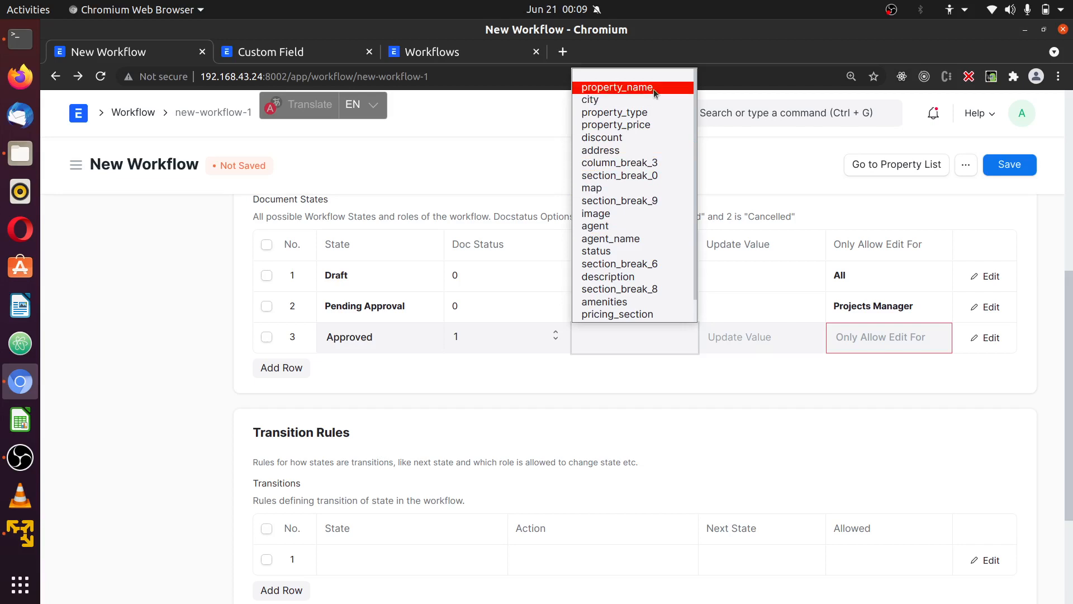
left_click(656, 152)
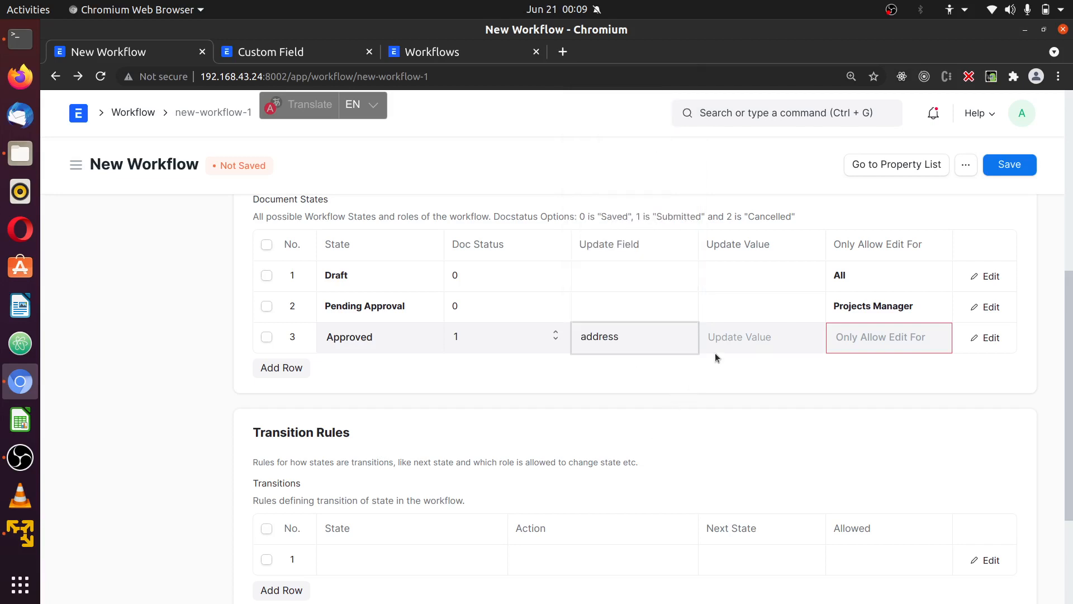
left_click(771, 336)
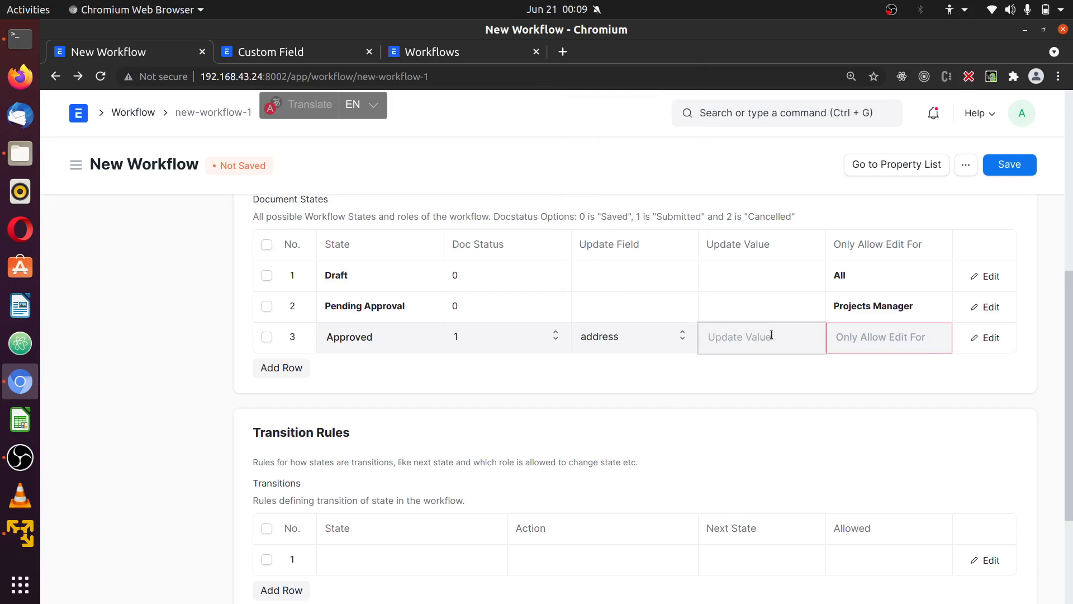
type("10")
left_click(749, 397)
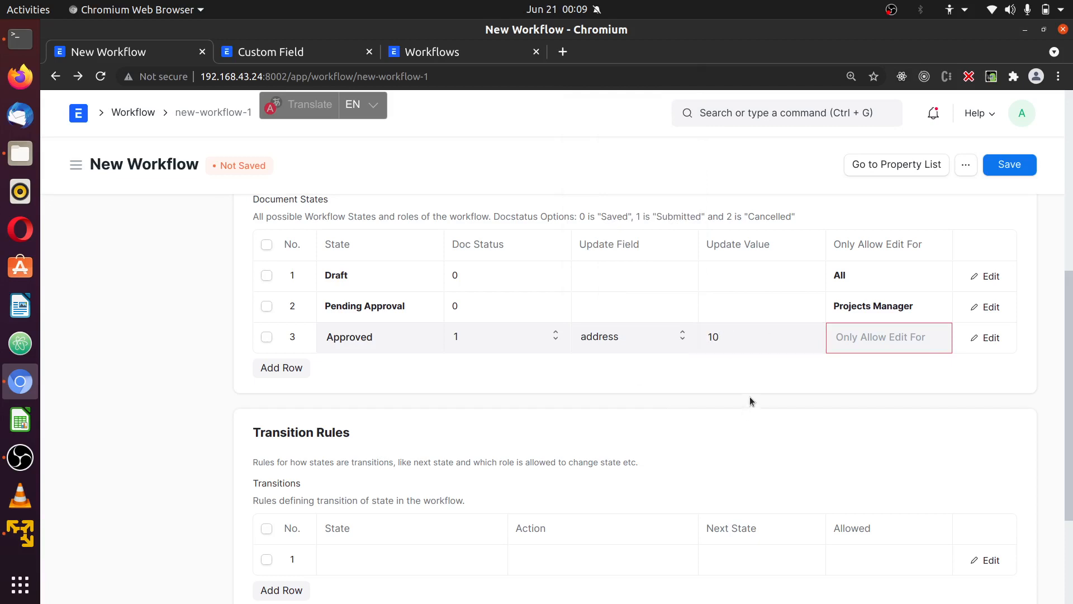
Search the roles for "Dire" and for "Man", and set Only Allow Edit For in the Approved row to HR Manager
left_click(889, 338)
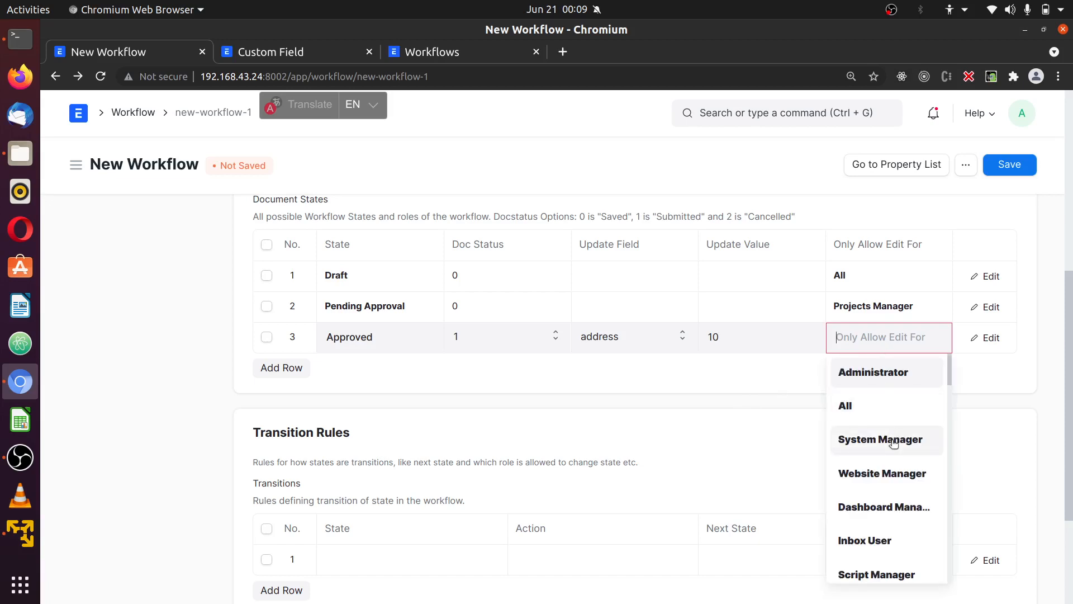
type("Dire")
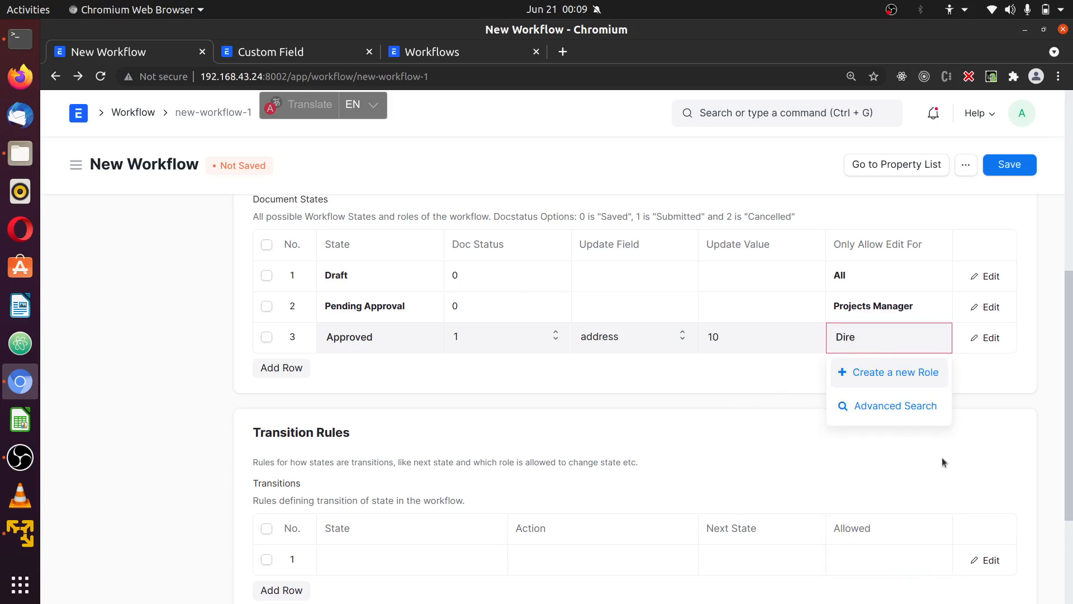
key("BackSpace")
key("BackSpace")
key("BackSpace")
key("BackSpace")
type("Man")
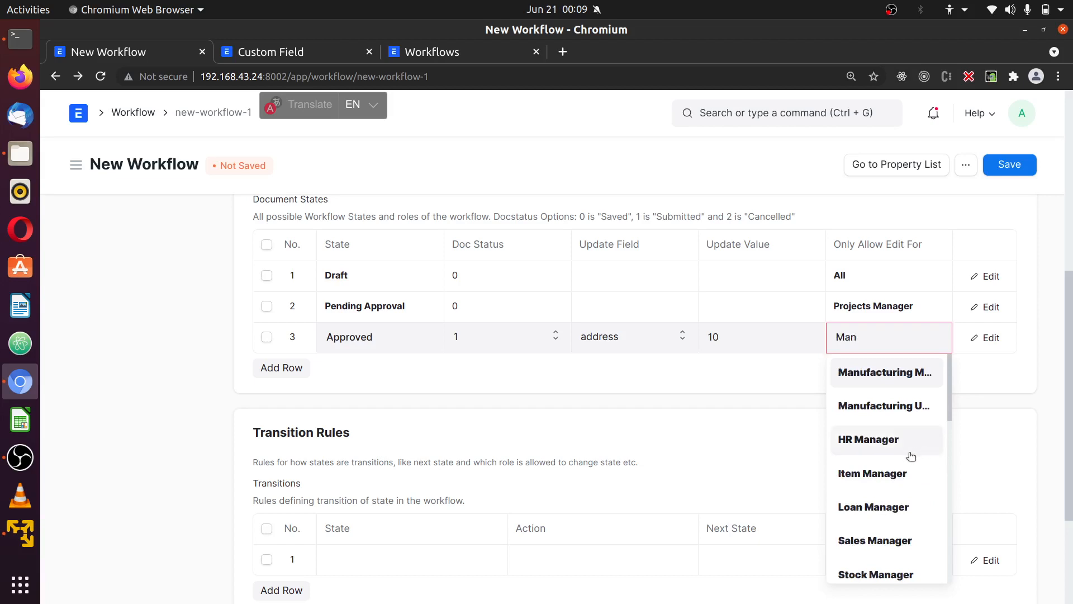
left_click(887, 445)
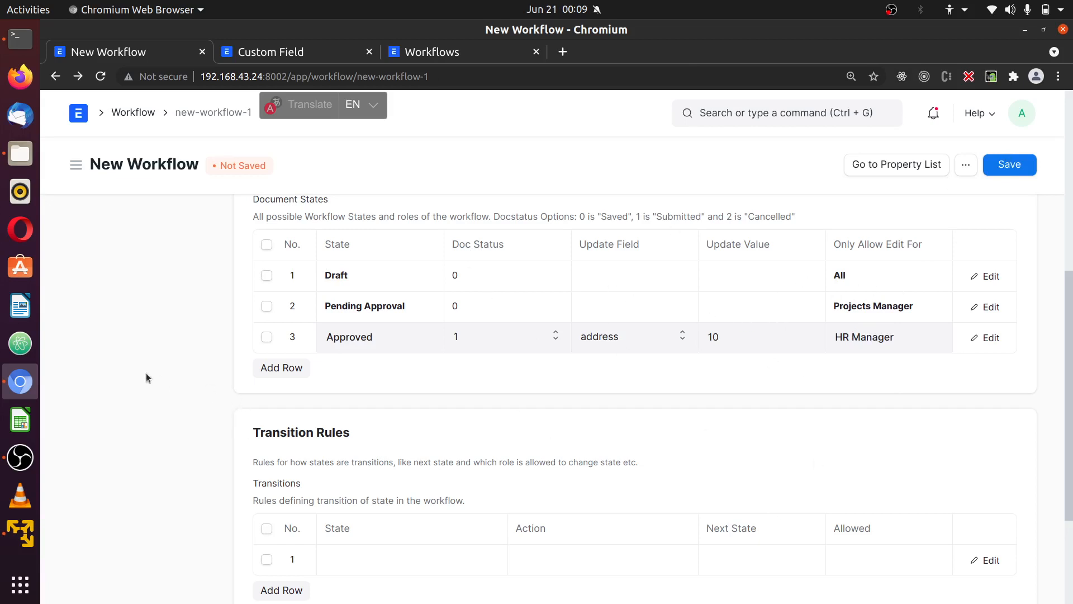
Add a fourth document state row, start creating a workflow state named Cancelled from it and open it for full-page editing
left_click(281, 368)
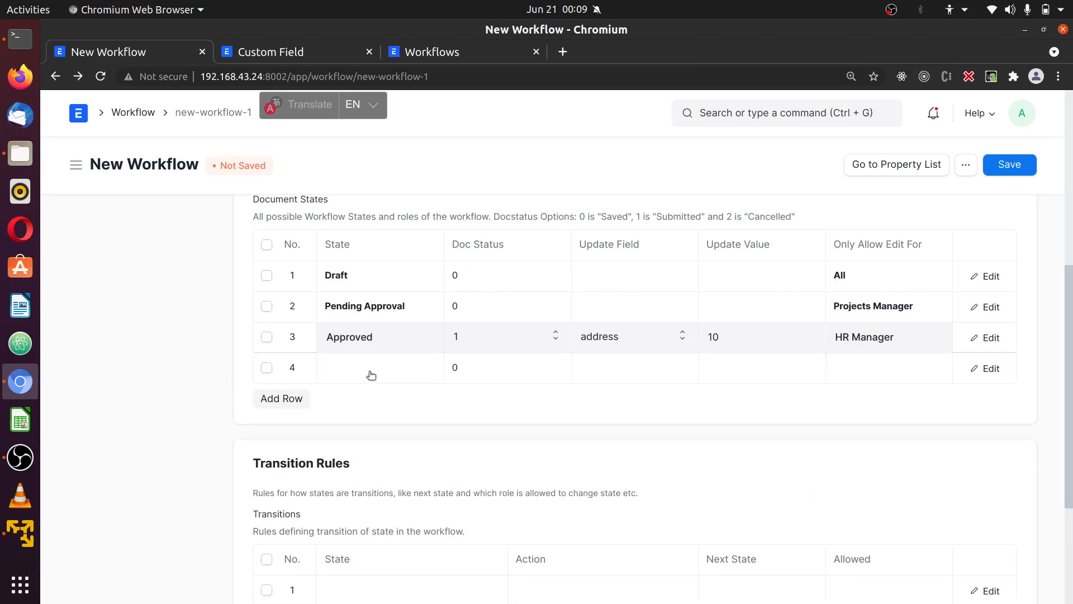
type("Canc")
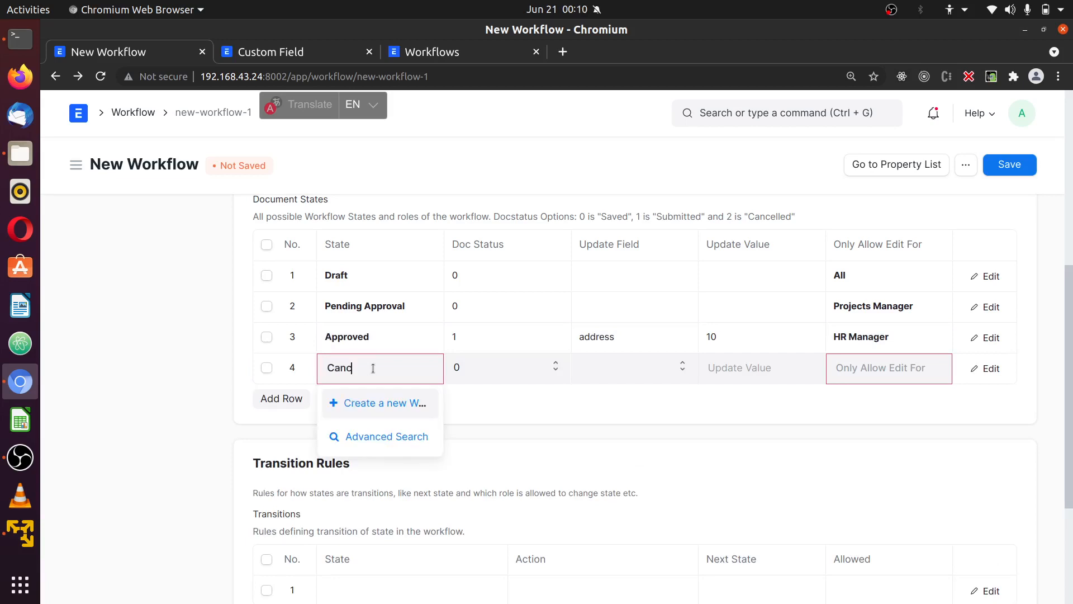
type("elled")
key("ctrl+a")
left_click(402, 406)
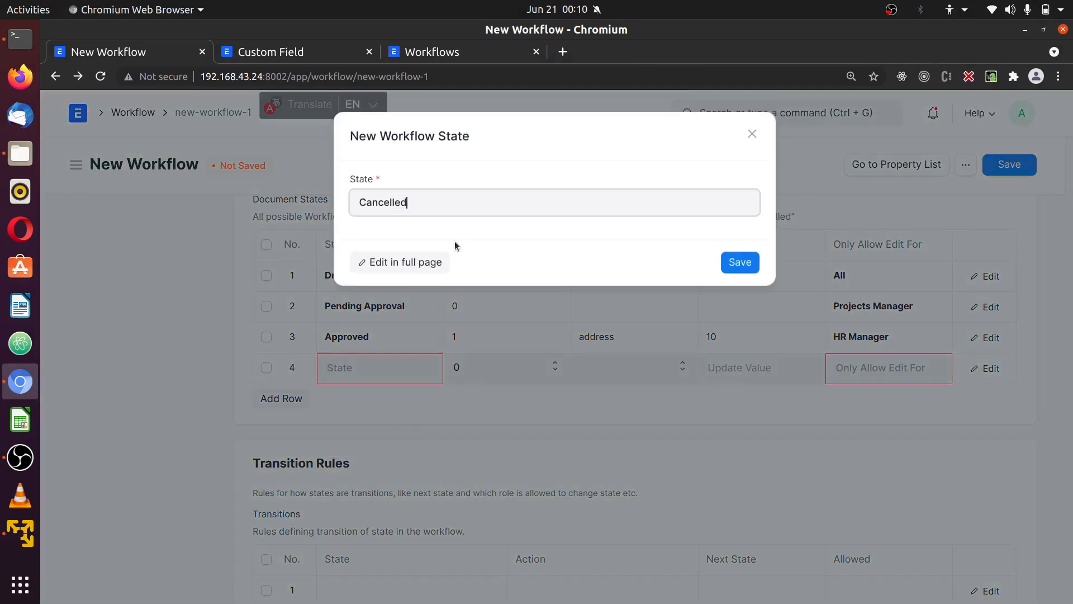
left_click(422, 261)
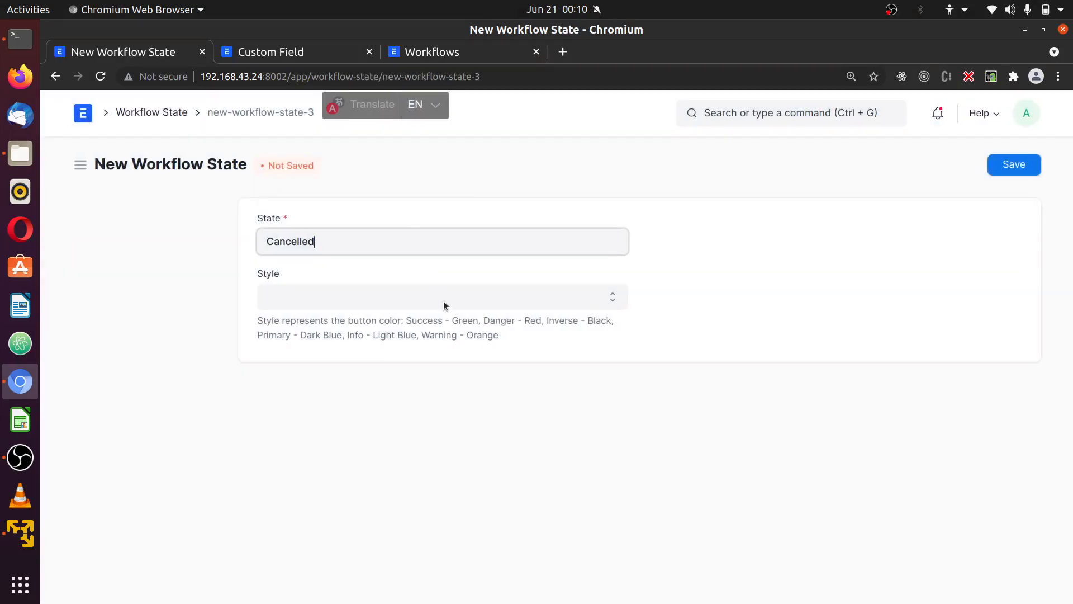
Set the Cancelled workflow state's Style to Danger, save it and return to the new workflow form
left_click(444, 301)
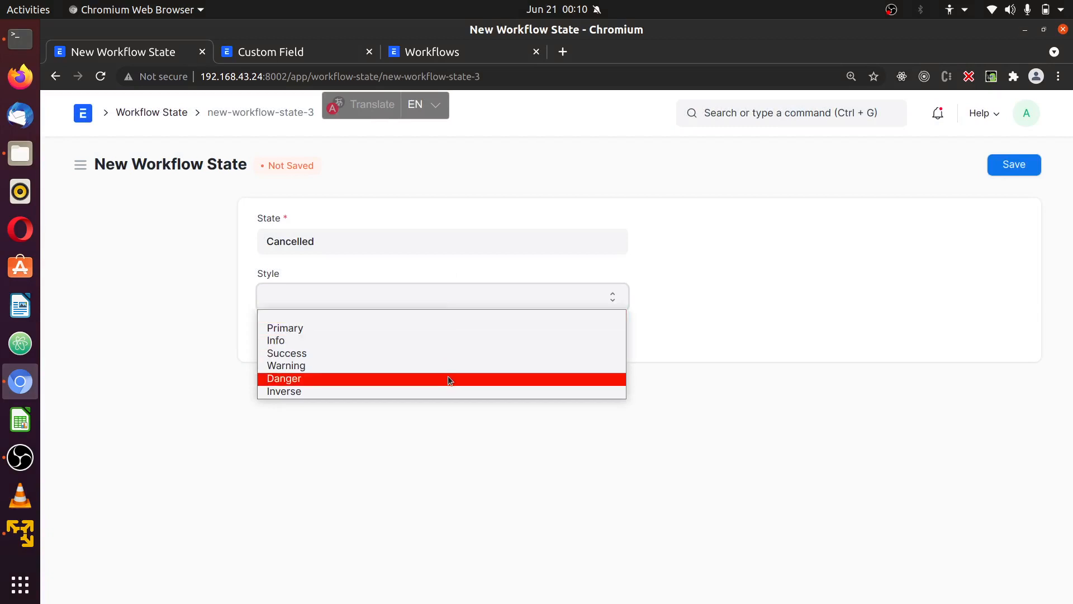
left_click(451, 380)
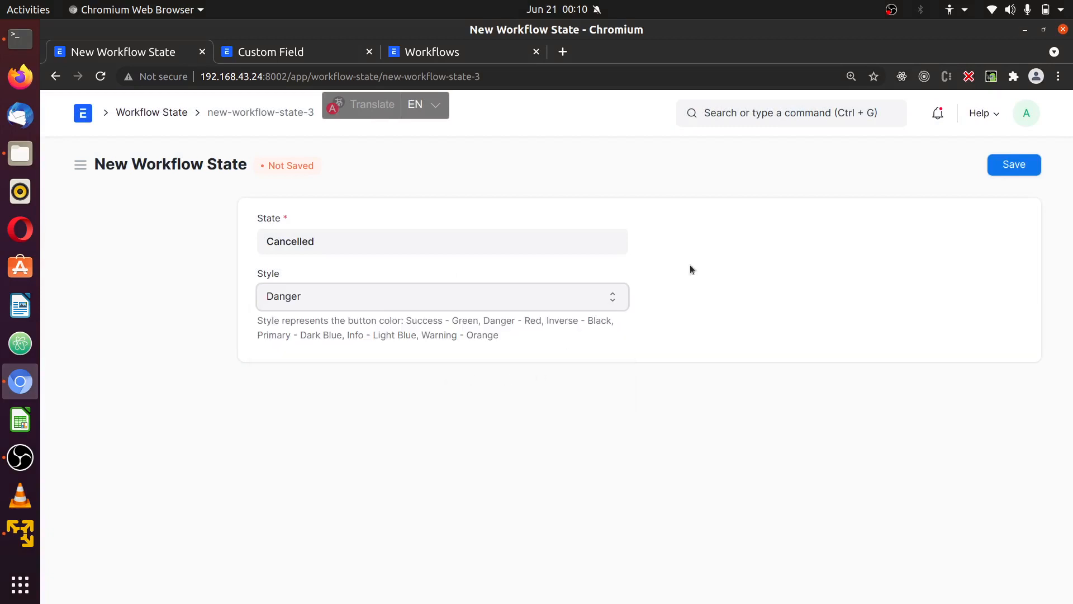
left_click(1024, 170)
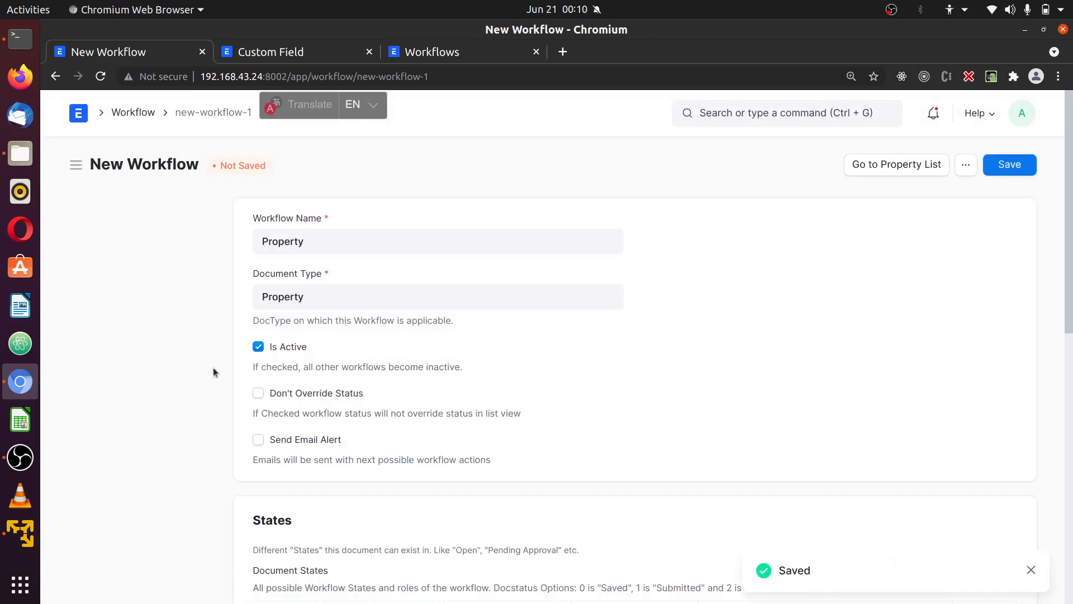
scroll(293, 272, "up", 2)
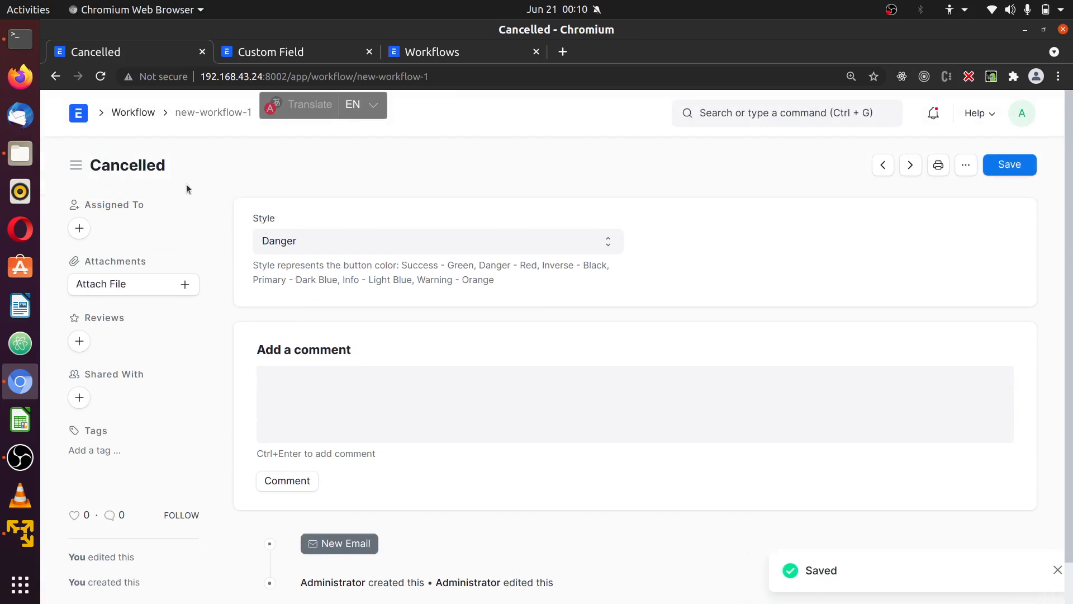
left_click(54, 79)
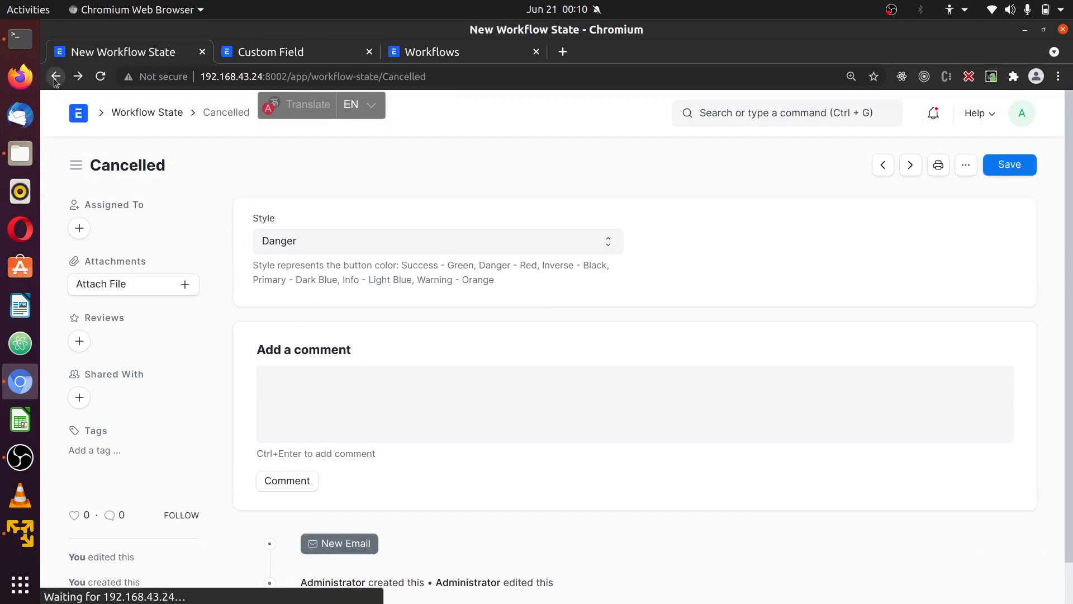
left_click(54, 79)
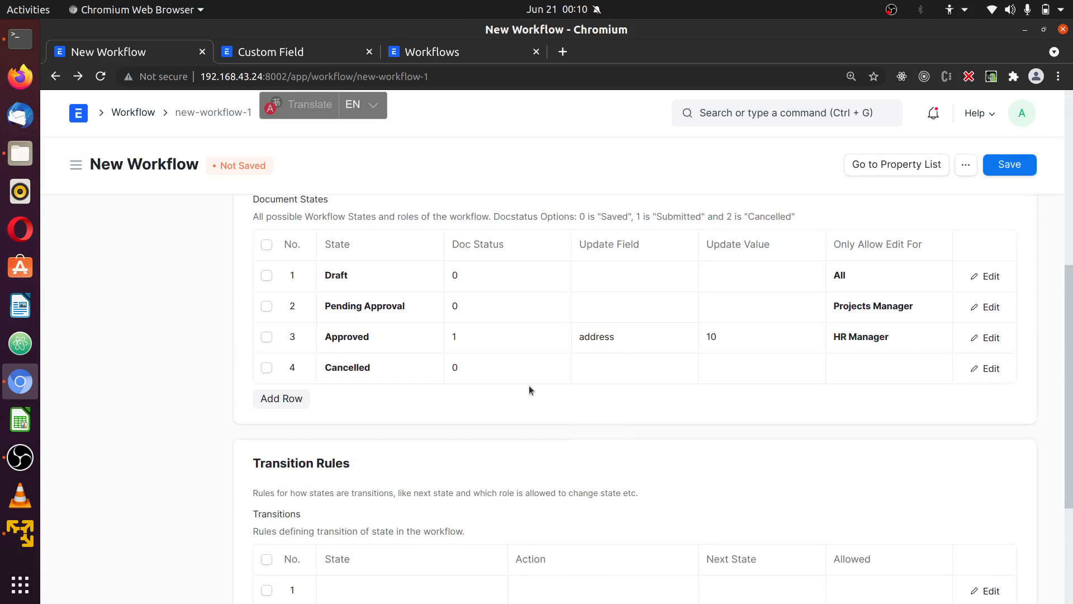
In the Cancelled row of the document states, set Doc Status to 2 and Only Allow Edit For to HR Manager
left_click(492, 364)
left_click(492, 363)
left_click(502, 415)
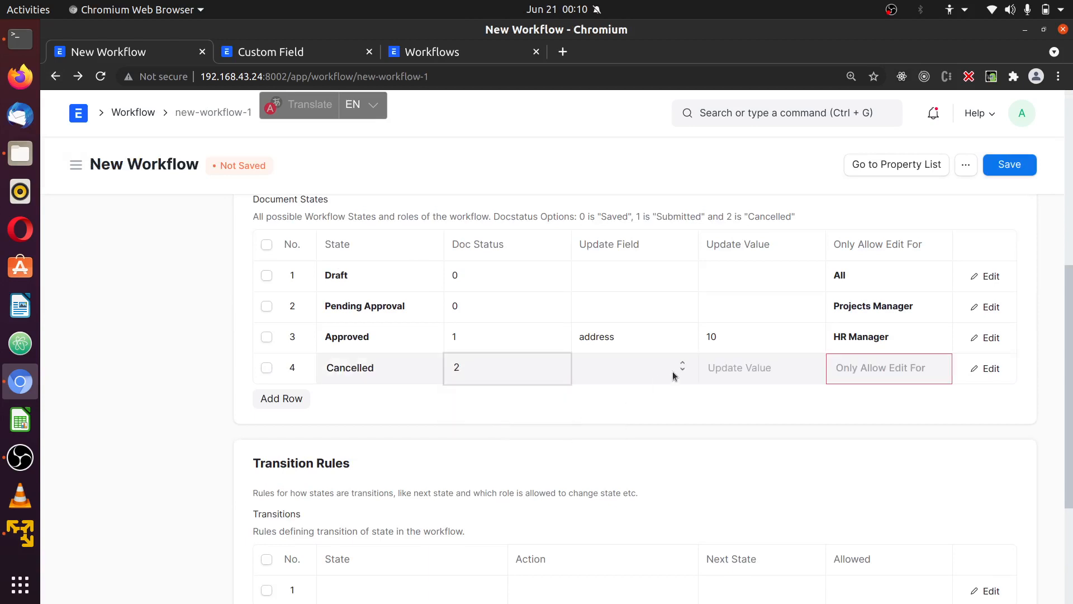
left_click(887, 373)
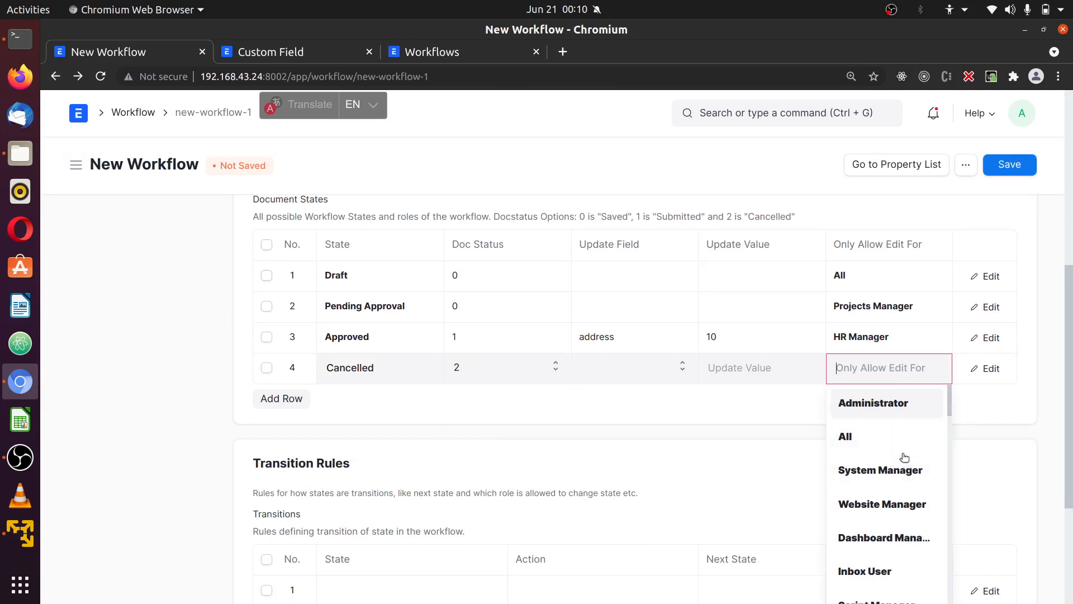
type("h")
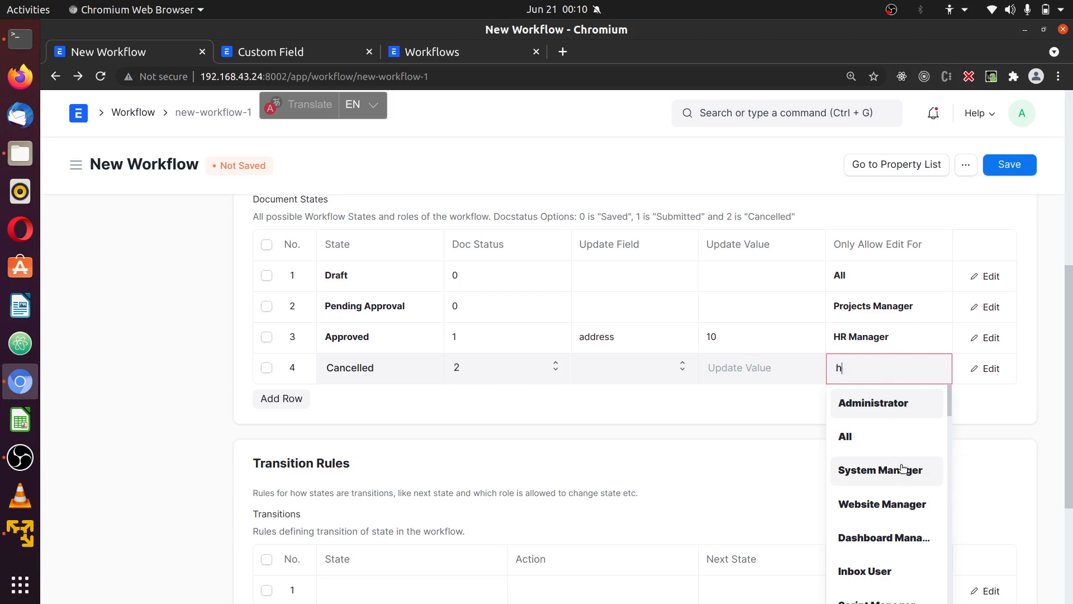
type("r")
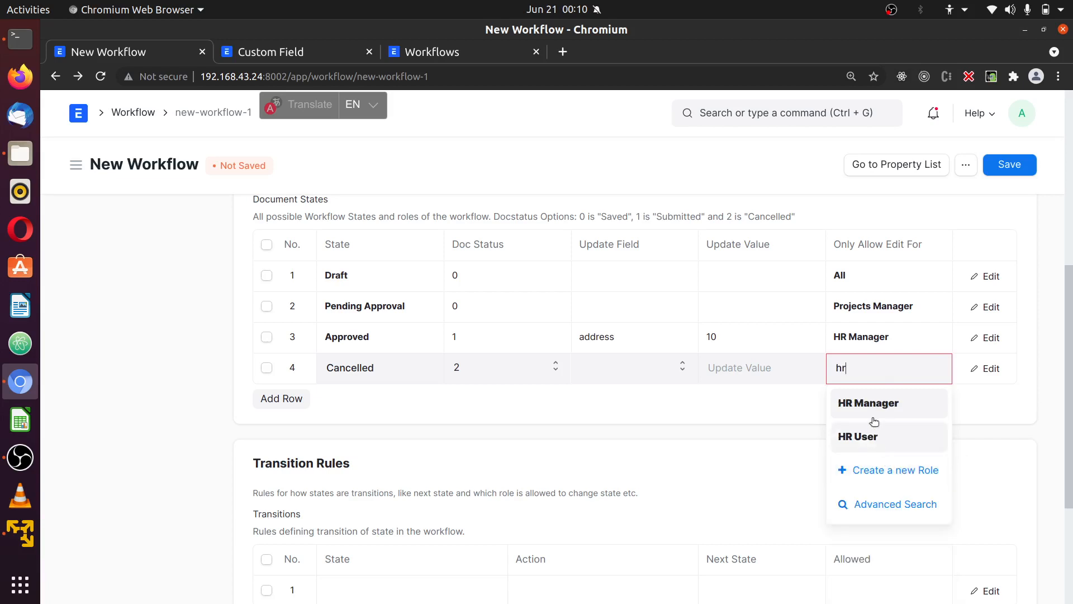
left_click(880, 402)
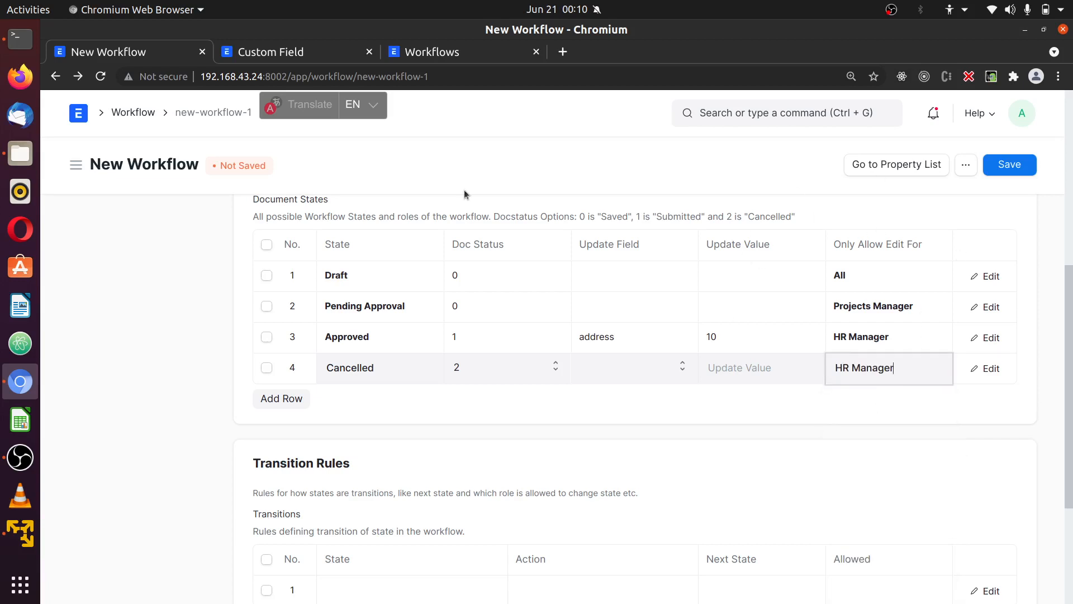
scroll(796, 379, "up", 1)
scroll(796, 379, "up", 2)
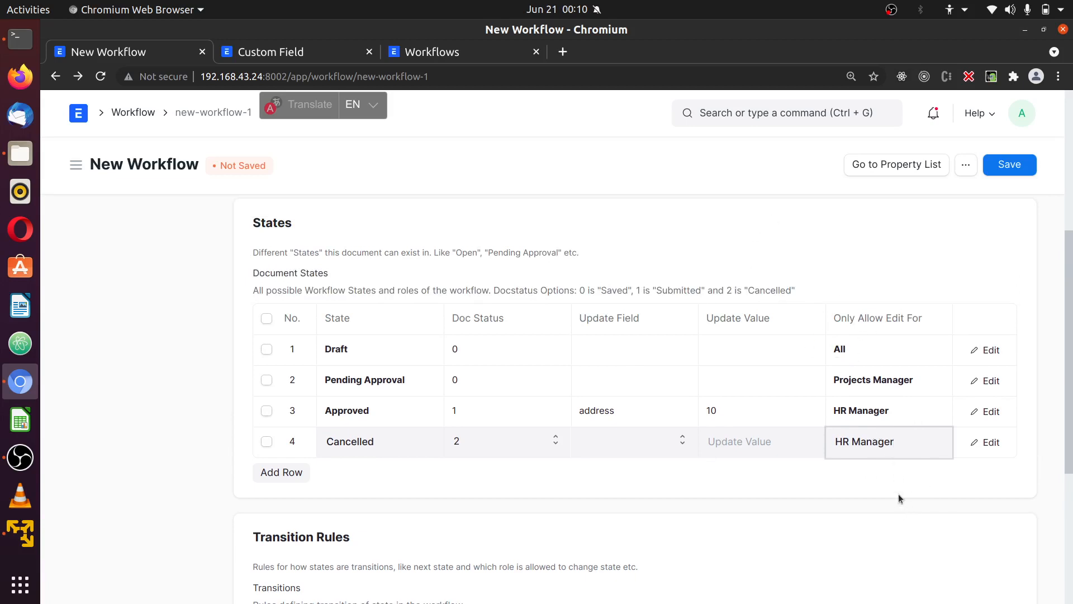
left_click(910, 508)
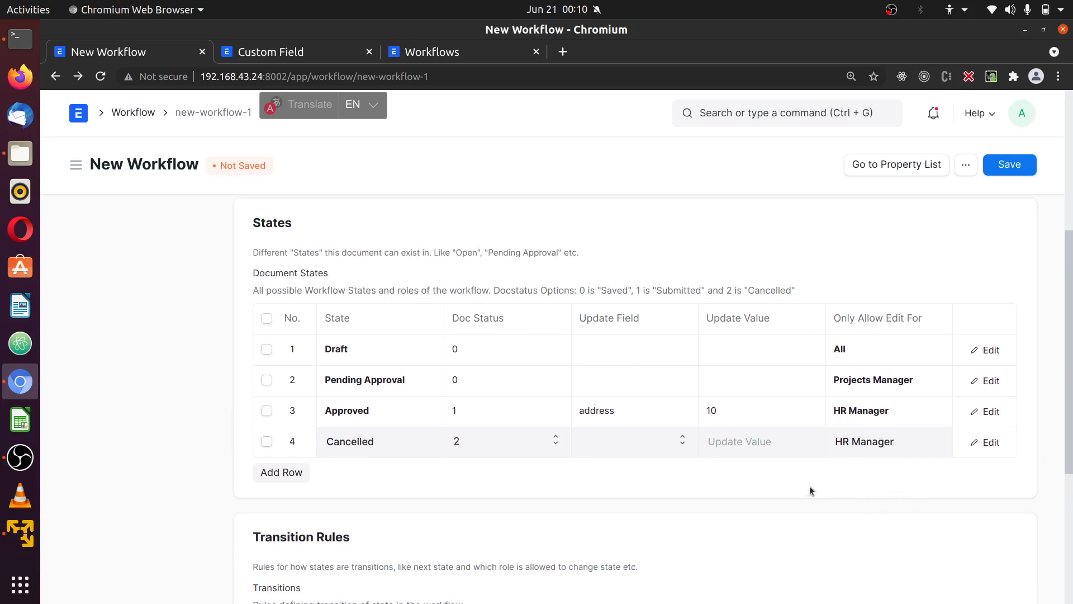
Add a fifth document state row with the state Rejected and move it between Pending Approval and Approved
scroll(812, 491, "down", 2)
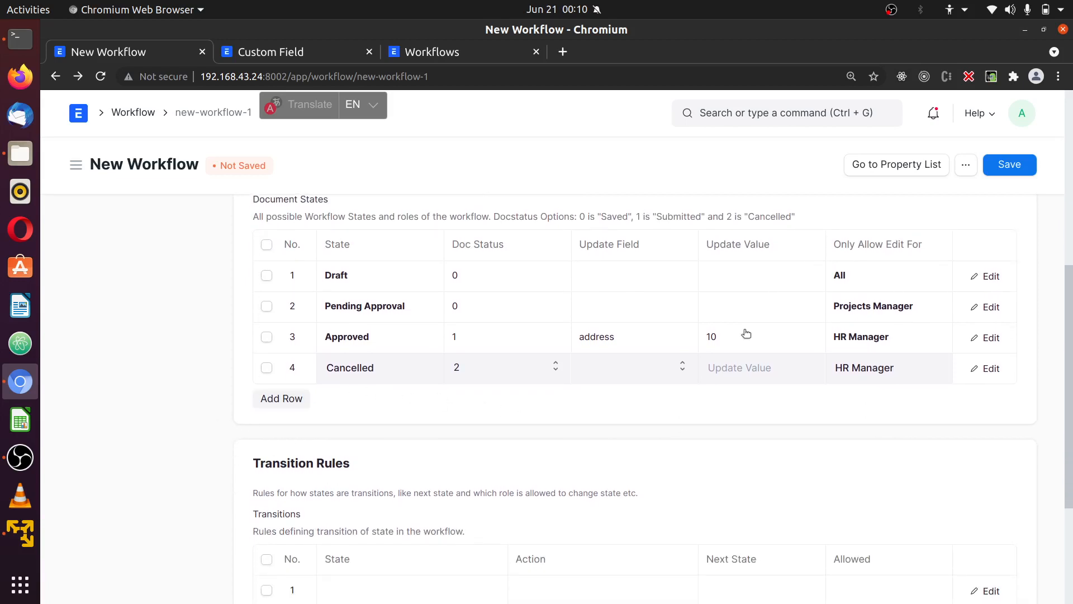
left_click(290, 399)
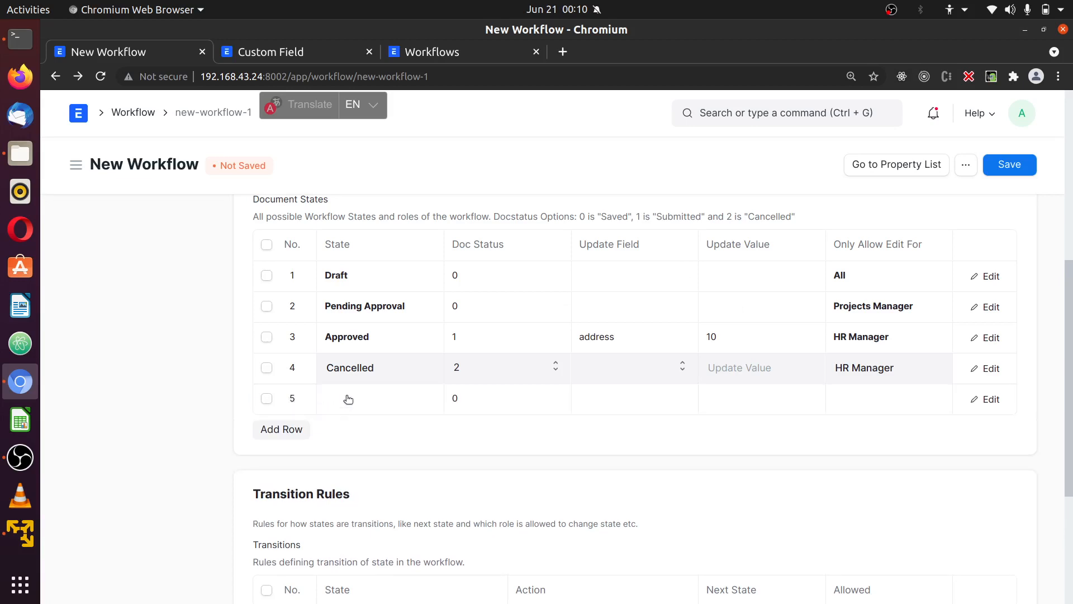
left_click(349, 397)
type("R")
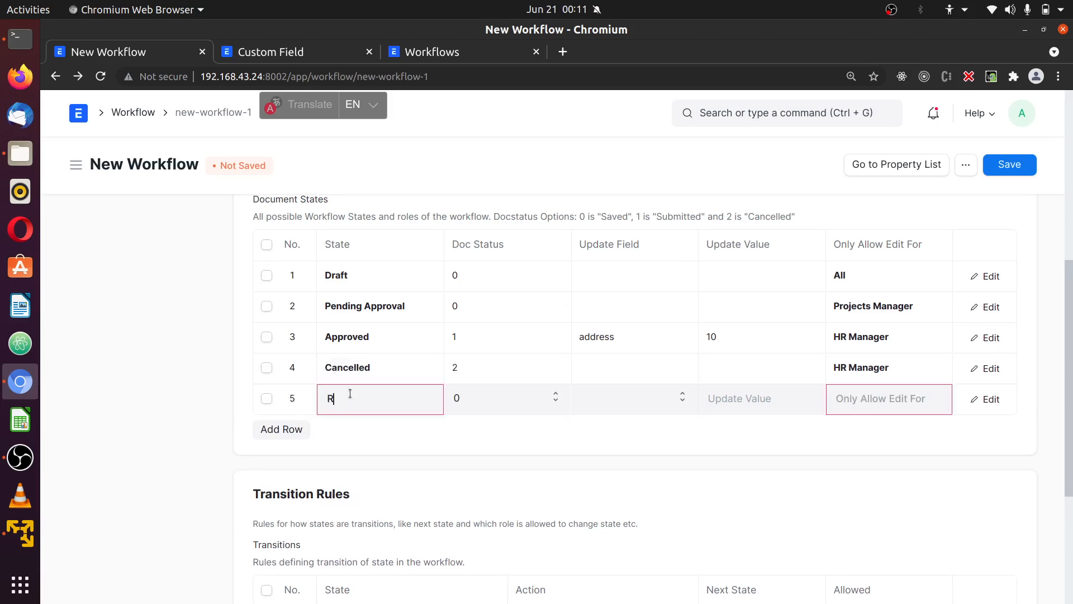
type("ejected")
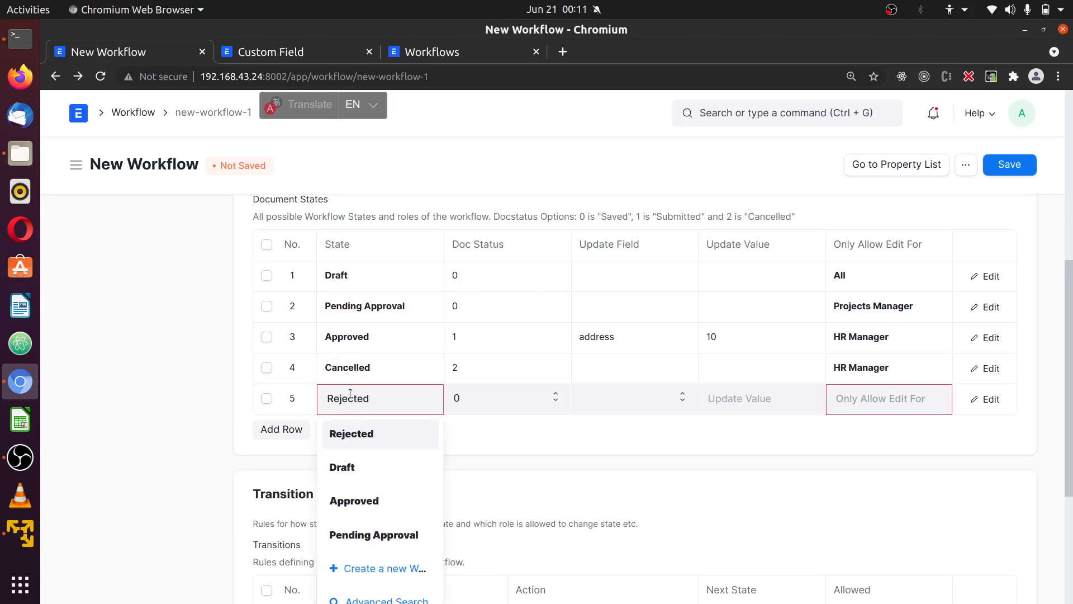
left_click(380, 433)
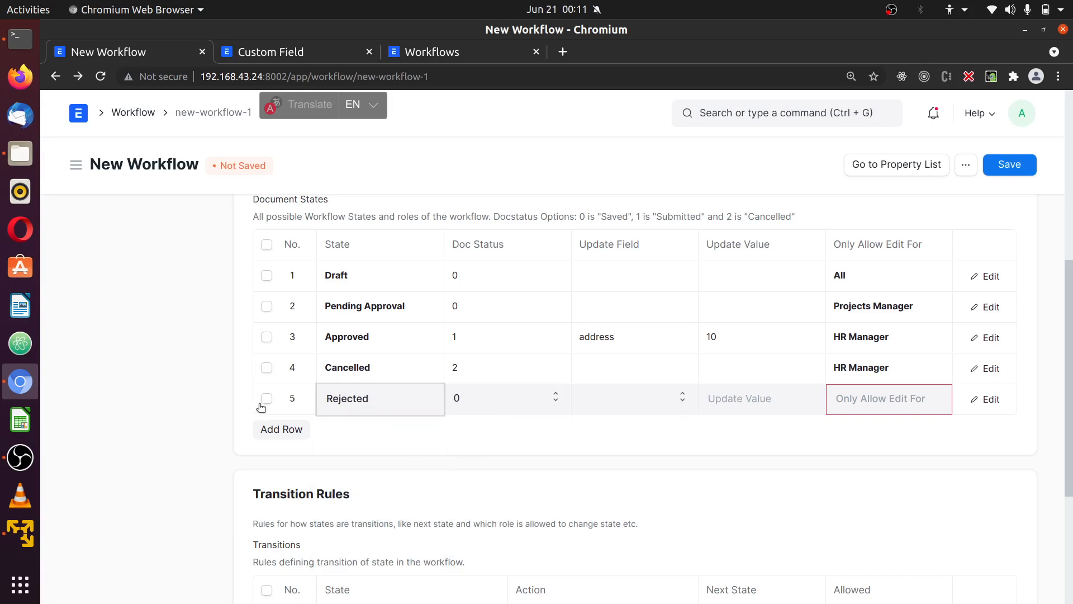
left_click_drag(271, 400, 272, 337)
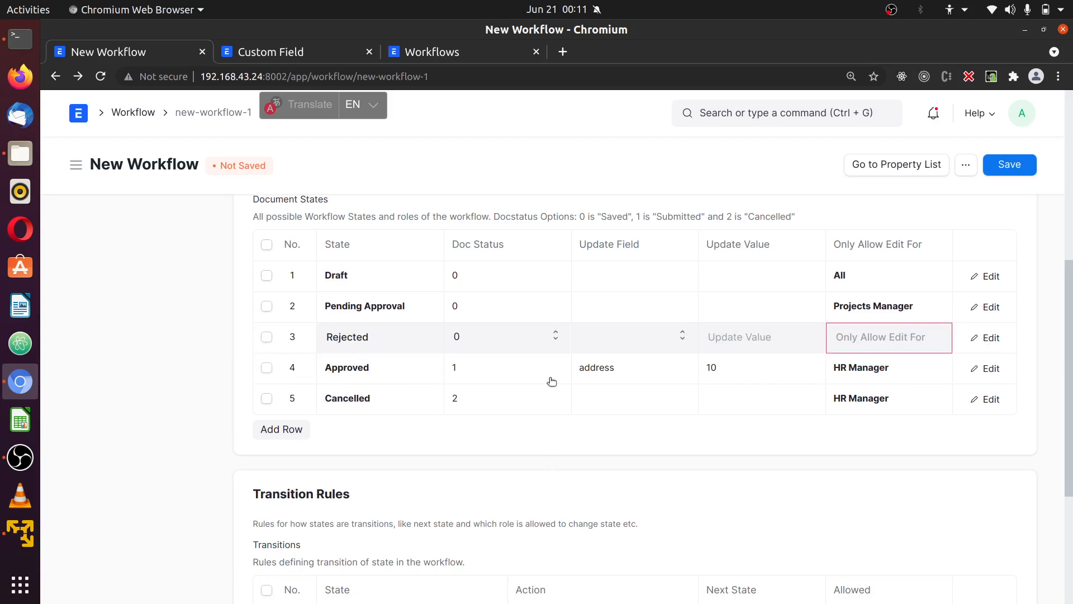
In the Rejected row, keep Doc Status at 0 and set Only Allow Edit For to HR Manager
left_click(498, 338)
left_click(498, 339)
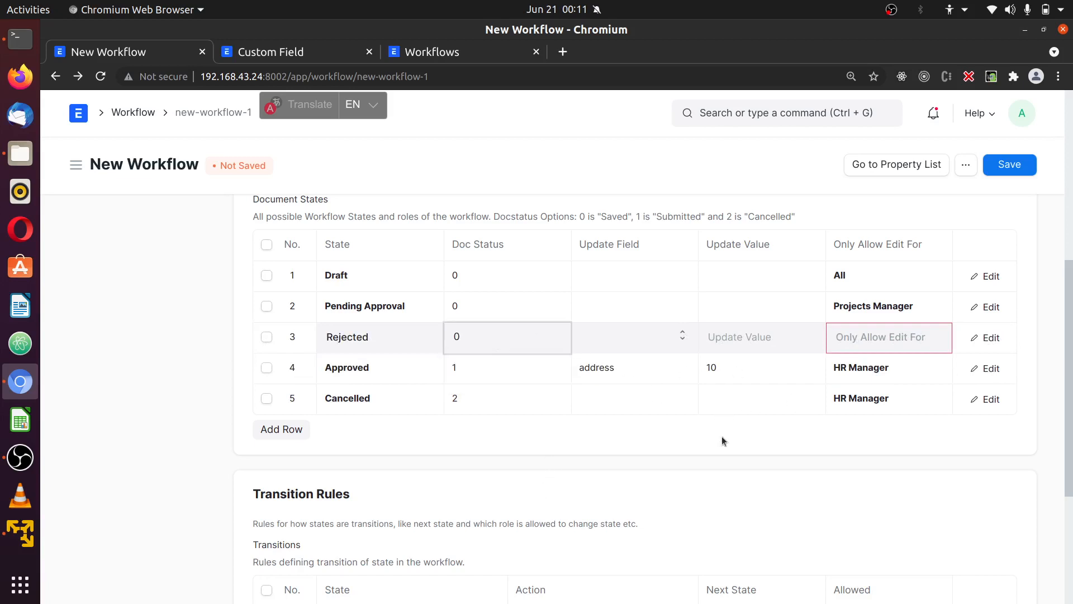
left_click(883, 339)
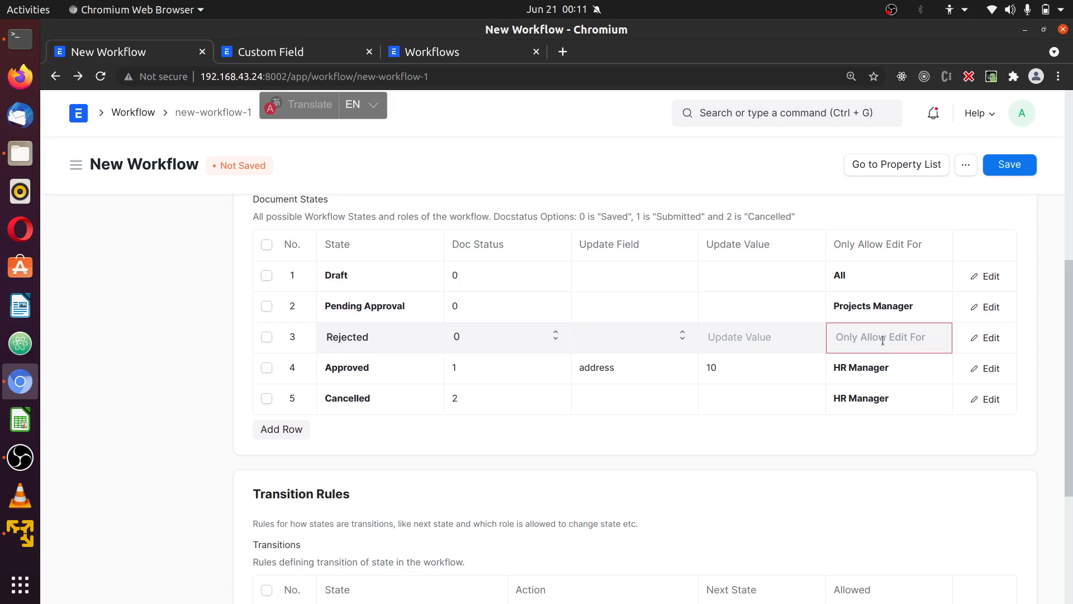
type("Hr")
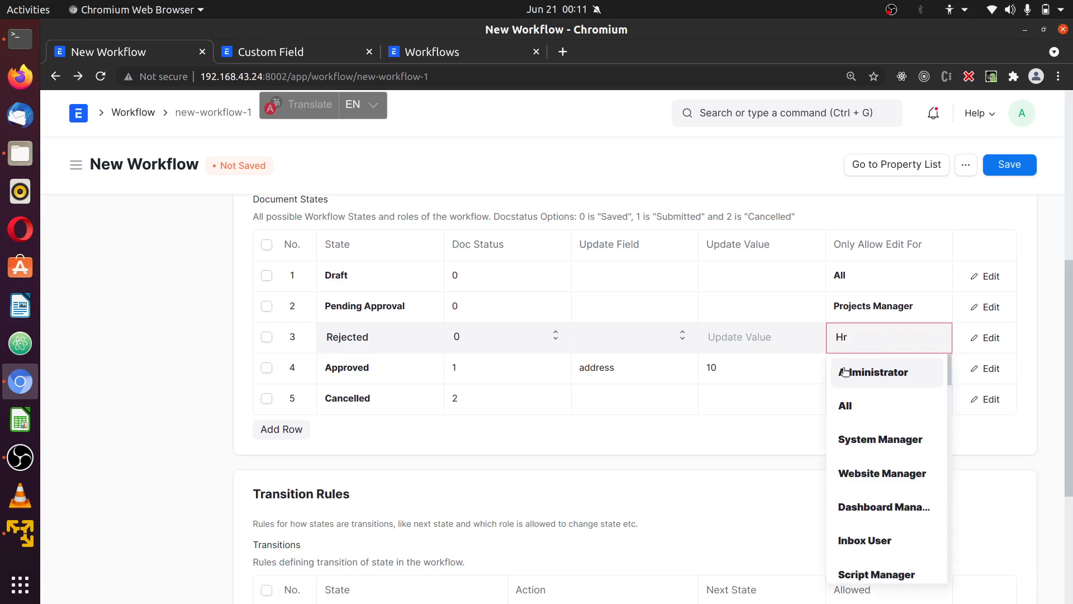
left_click(893, 372)
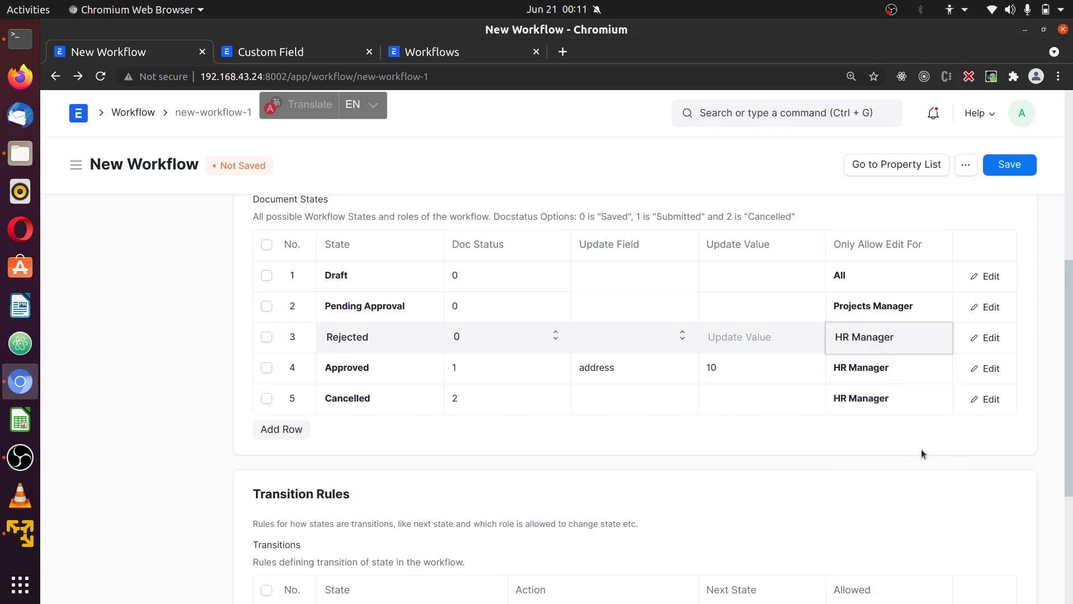
left_click(969, 496)
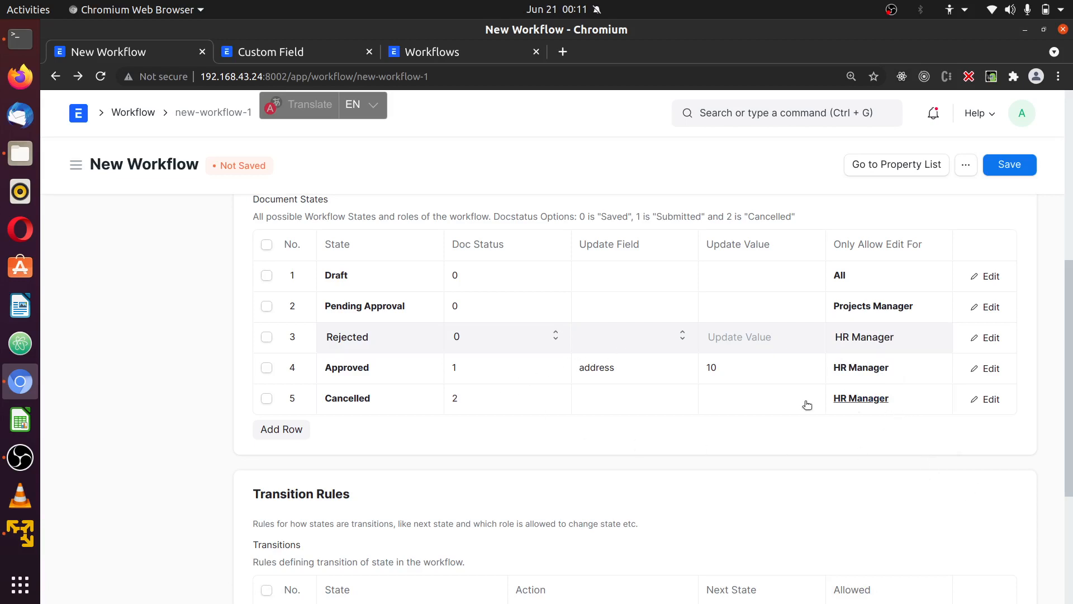
Review the document states with their statuses and roles alongside the columns of the Transition Rules table
scroll(356, 436, "down", 4)
scroll(150, 380, "up", 5)
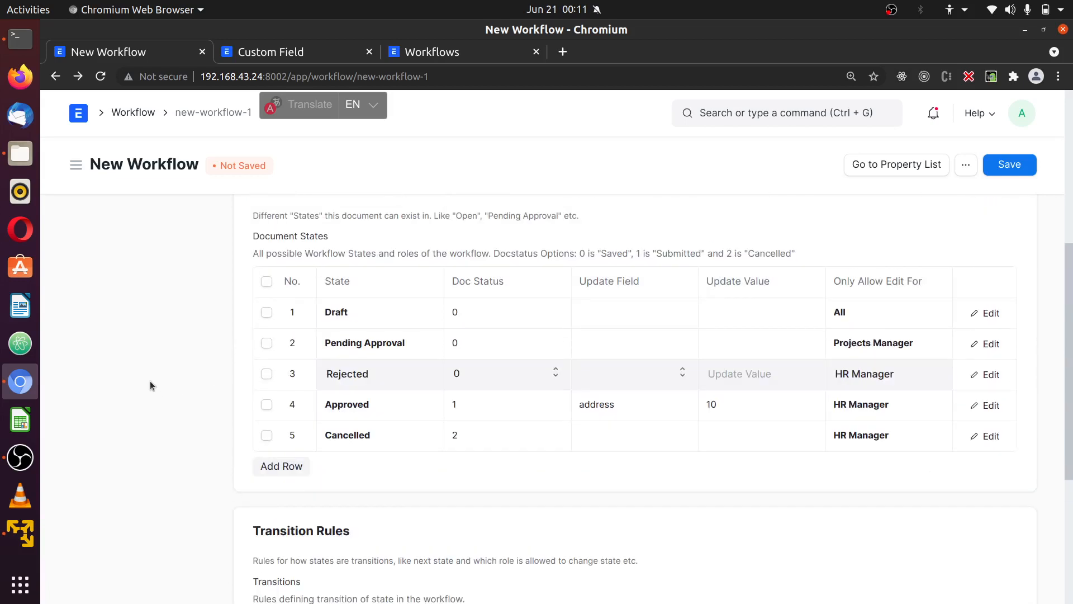
scroll(481, 427, "down", 4)
scroll(447, 408, "down", 4)
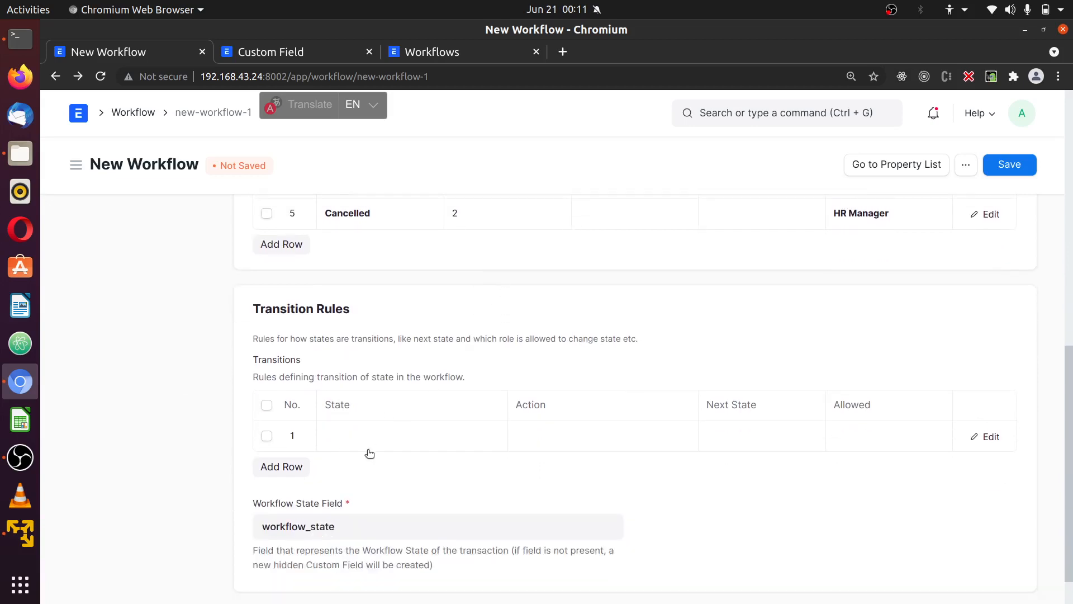
scroll(402, 430, "up", 5)
scroll(399, 448, "down", 1)
scroll(398, 448, "down", 1)
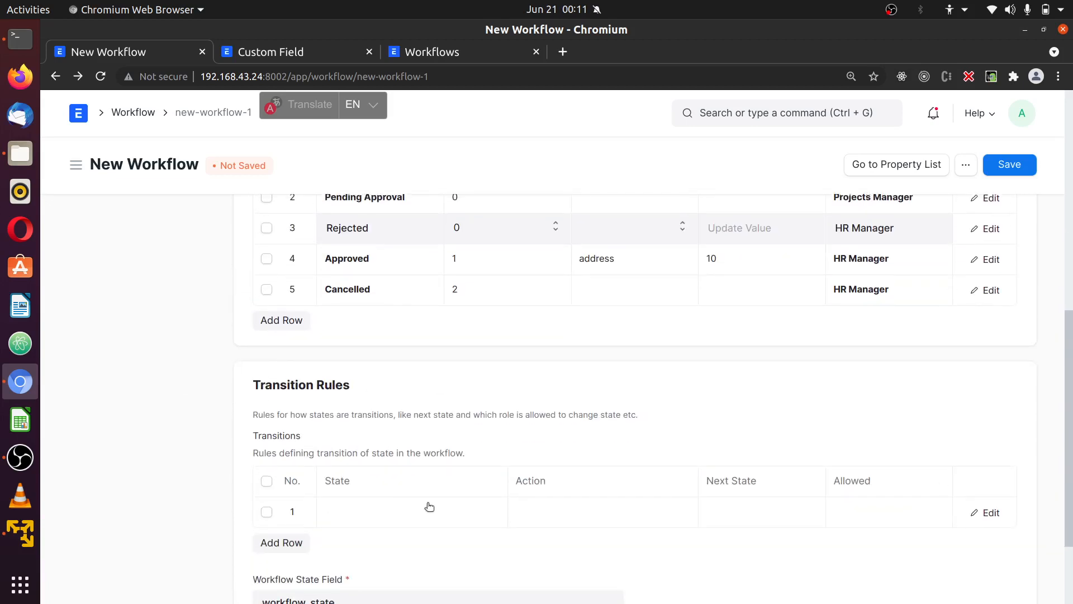
scroll(428, 505, "up", 2)
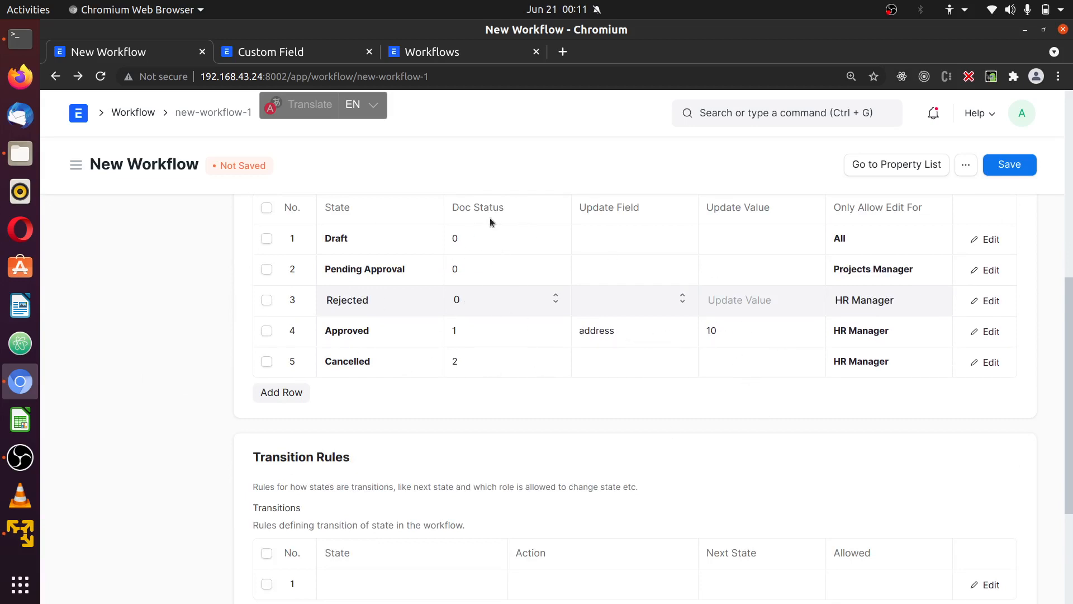
scroll(448, 460, "down", 3)
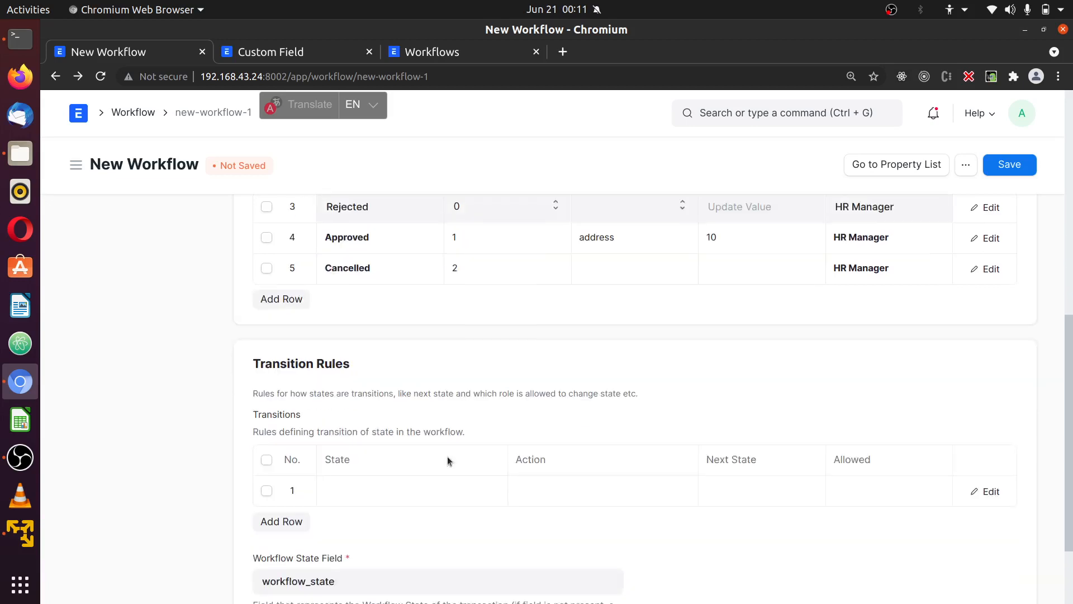
Set the State of the first Transition Rules row to Draft
left_click(369, 477)
scroll(489, 345, "up", 5)
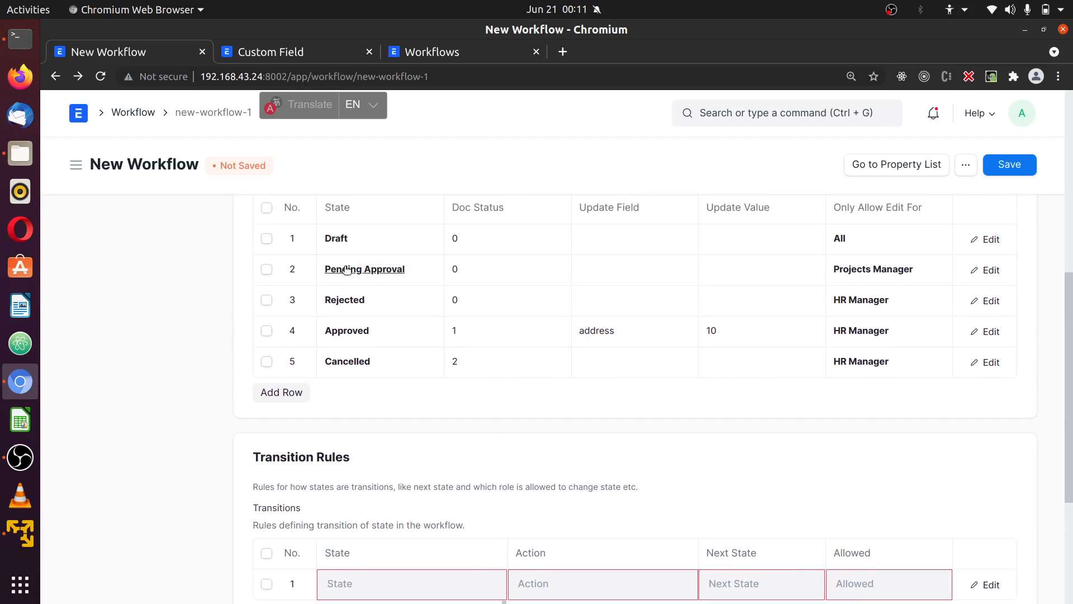
scroll(595, 472, "down", 5)
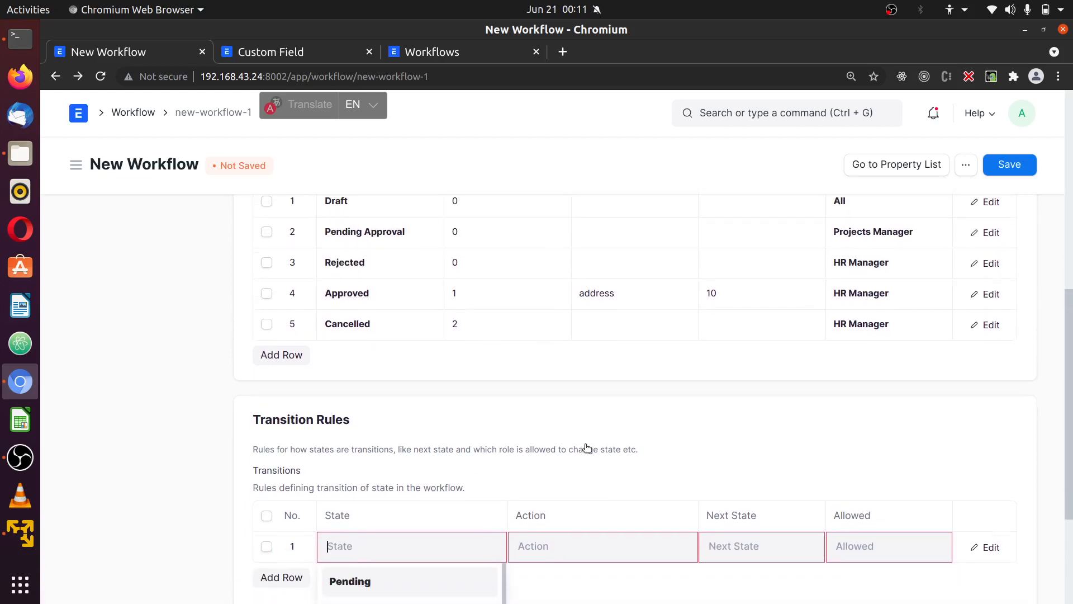
scroll(496, 369, "down", 1)
left_click(125, 409)
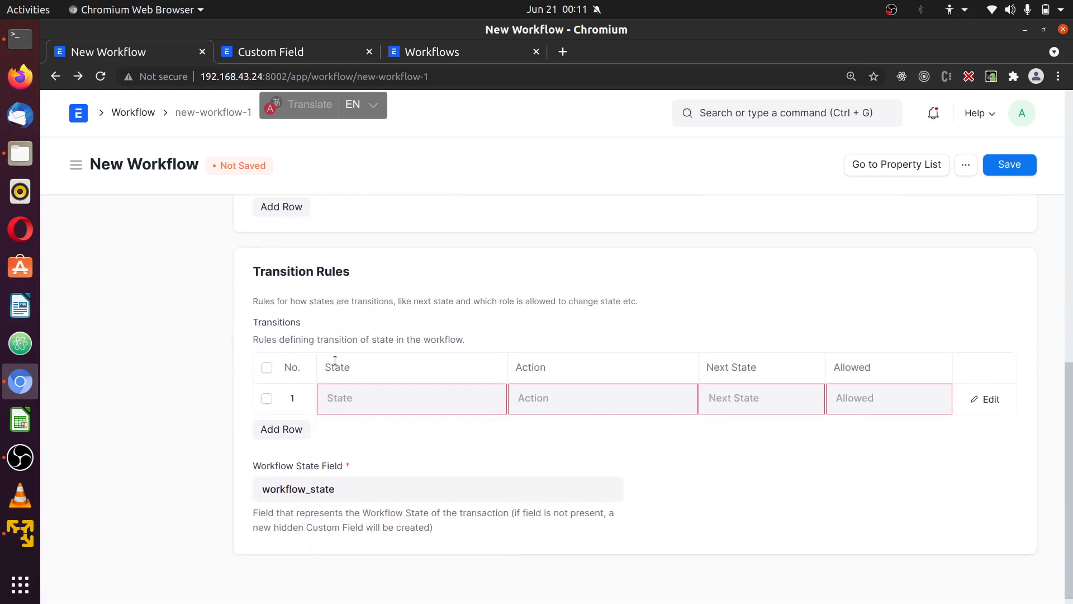
left_click(384, 403)
type("Dra")
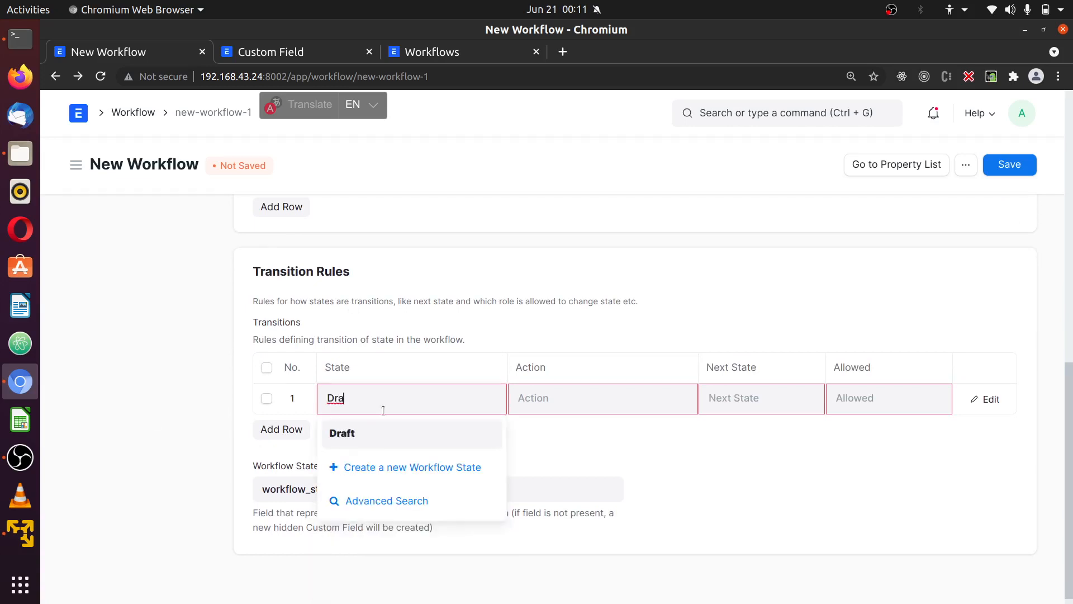
left_click(389, 436)
Create a workflow action named Send for Approval as the Action of the Draft transition, and save it
left_click(582, 400)
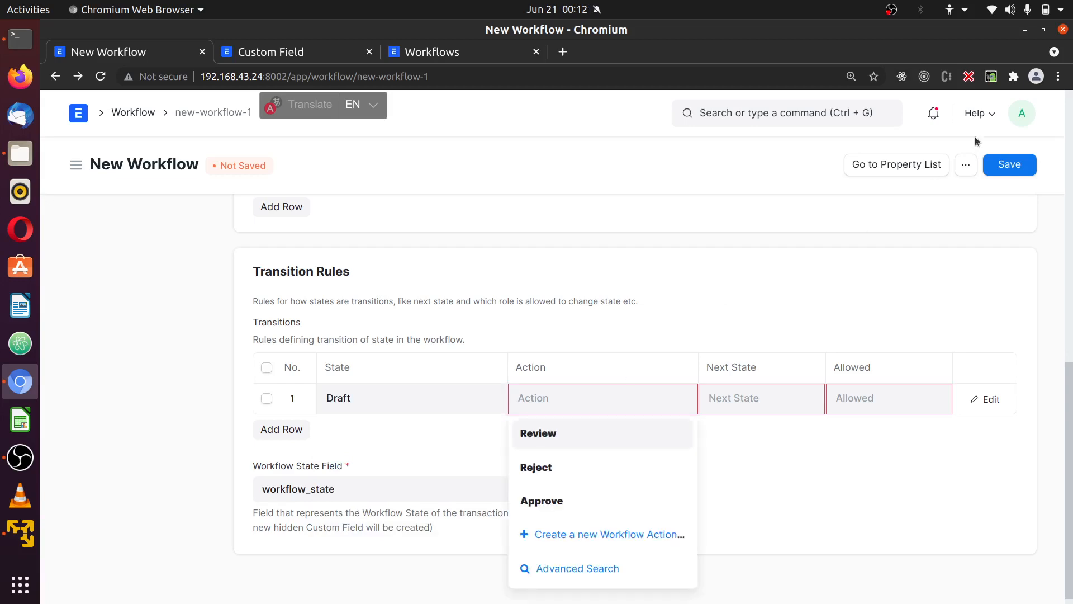
scroll(861, 348, "up", 4)
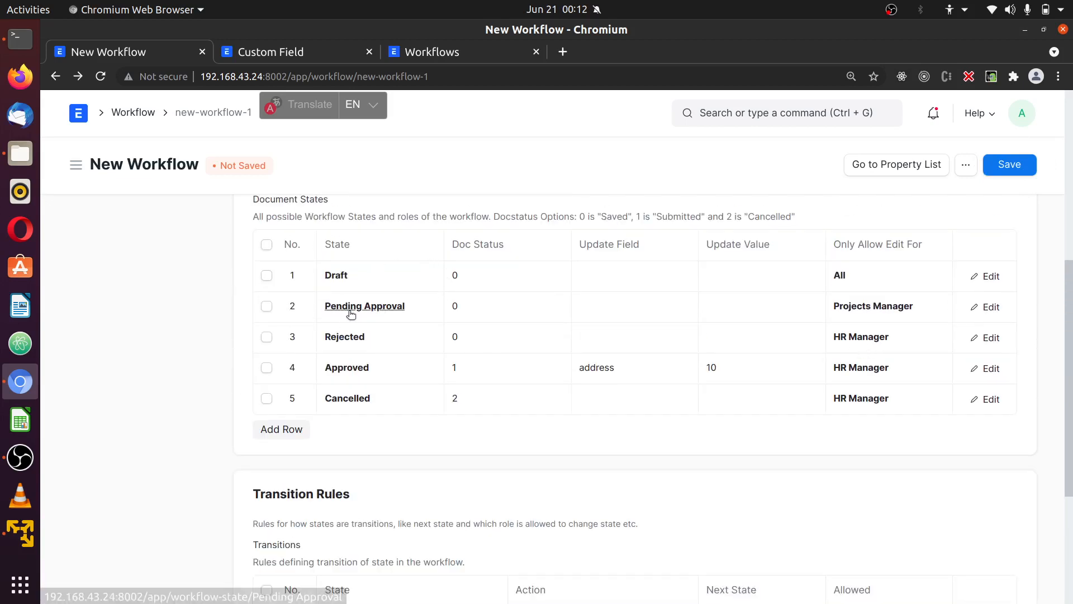
scroll(439, 344, "down", 4)
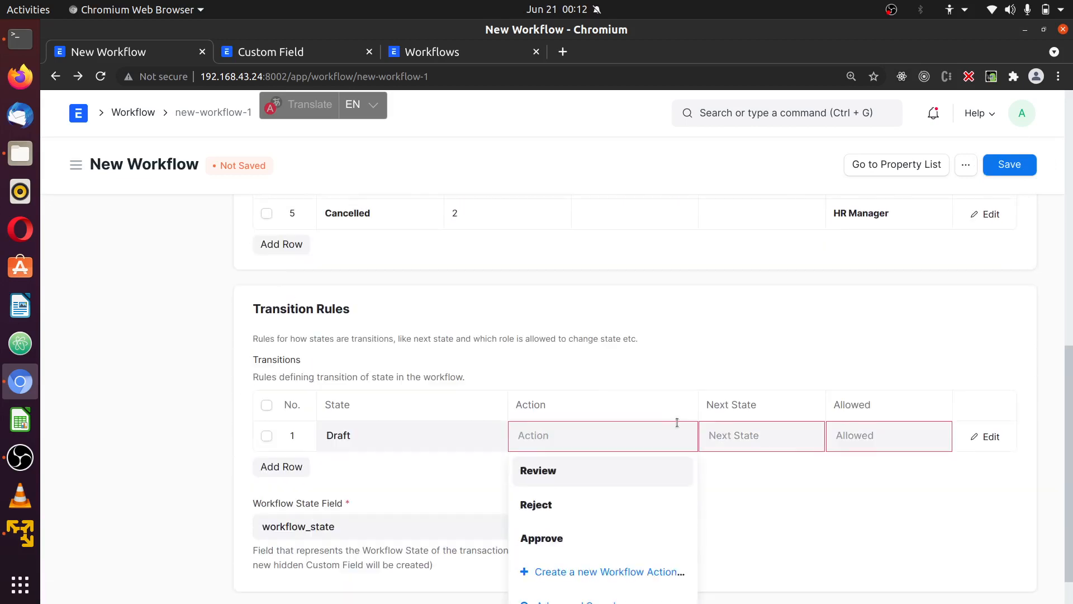
left_click(592, 525)
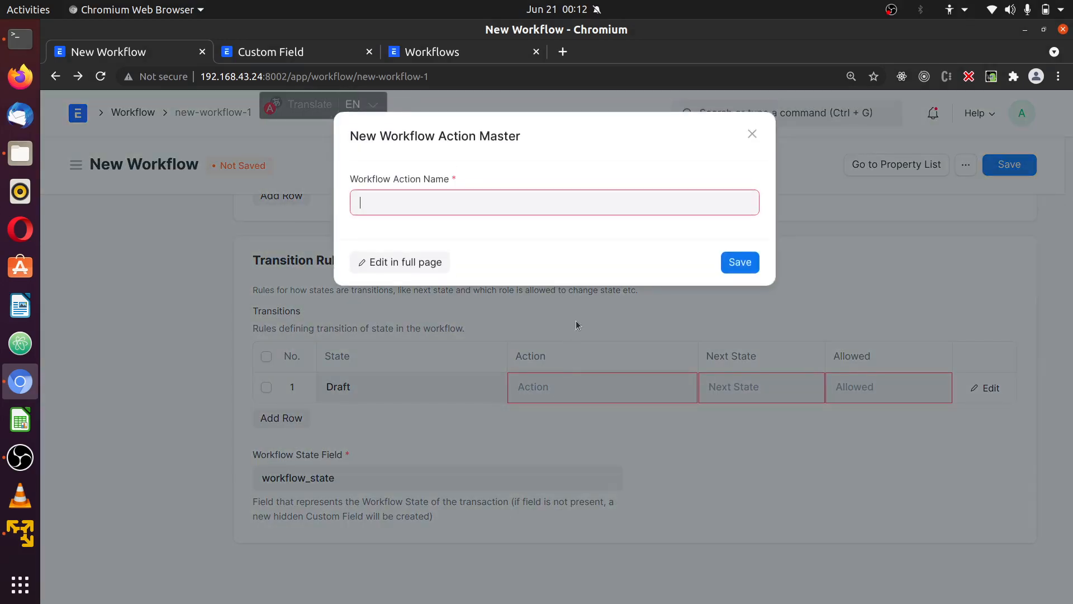
type("Send for Approval")
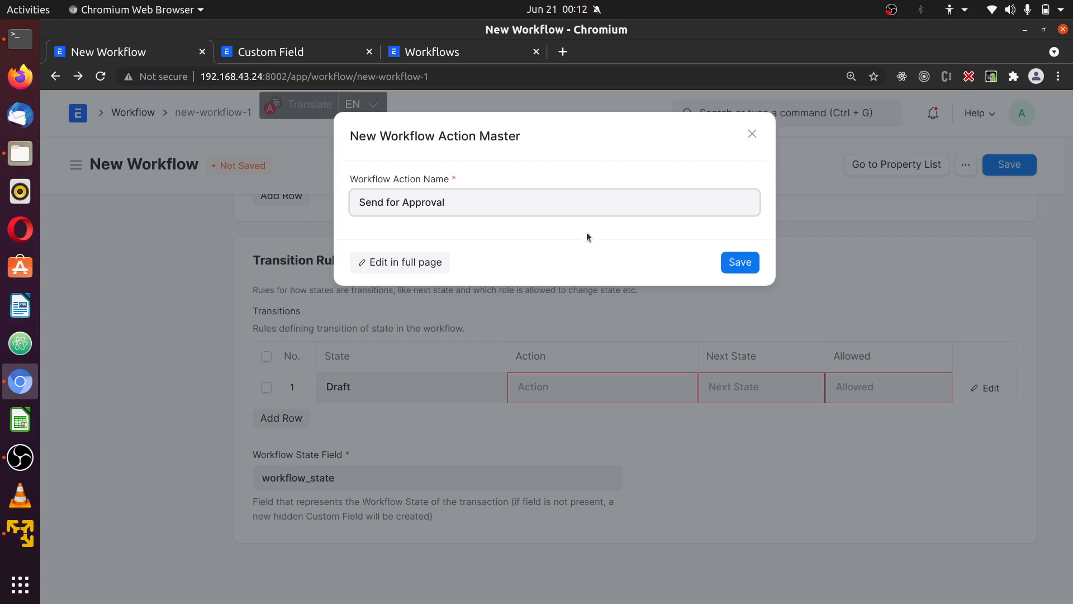
left_click(733, 263)
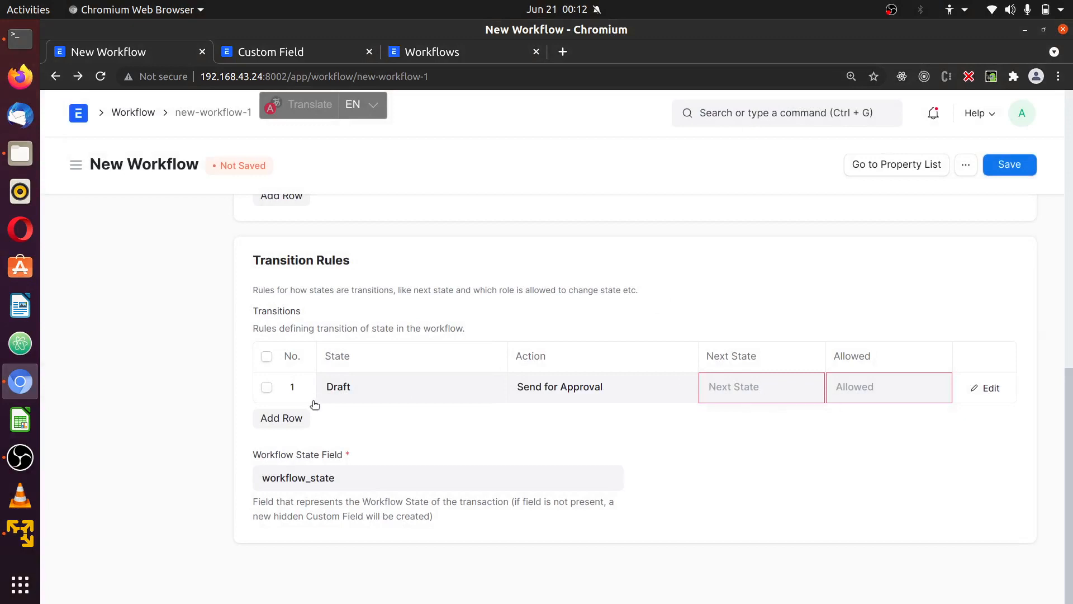
In the Draft transition, set Next State to Pending Approval and Allowed to All
scroll(802, 295, "up", 3)
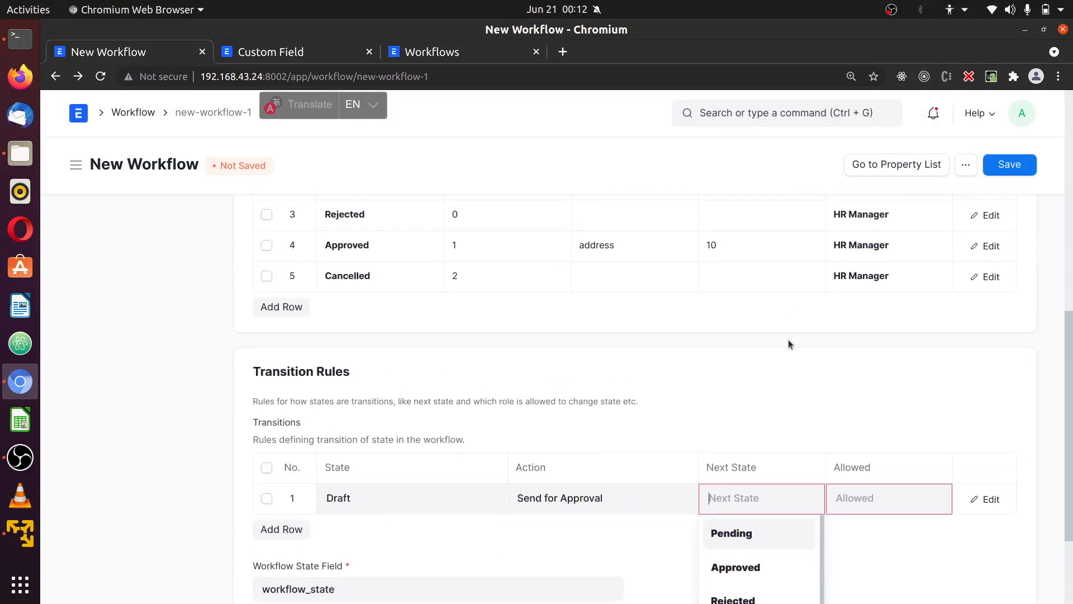
scroll(796, 340, "up", 3)
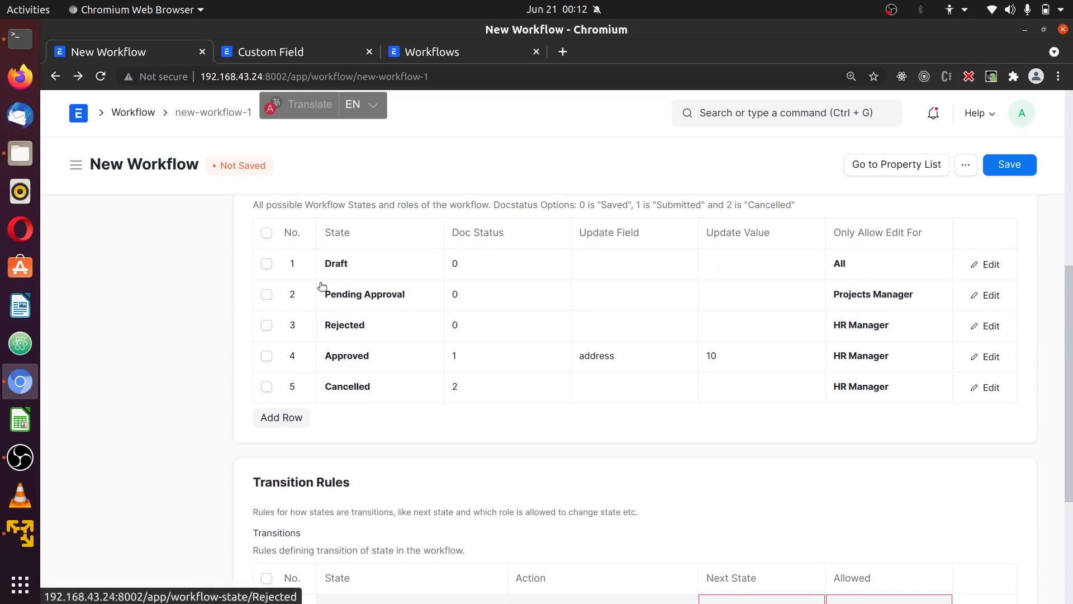
scroll(167, 330, "down", 5)
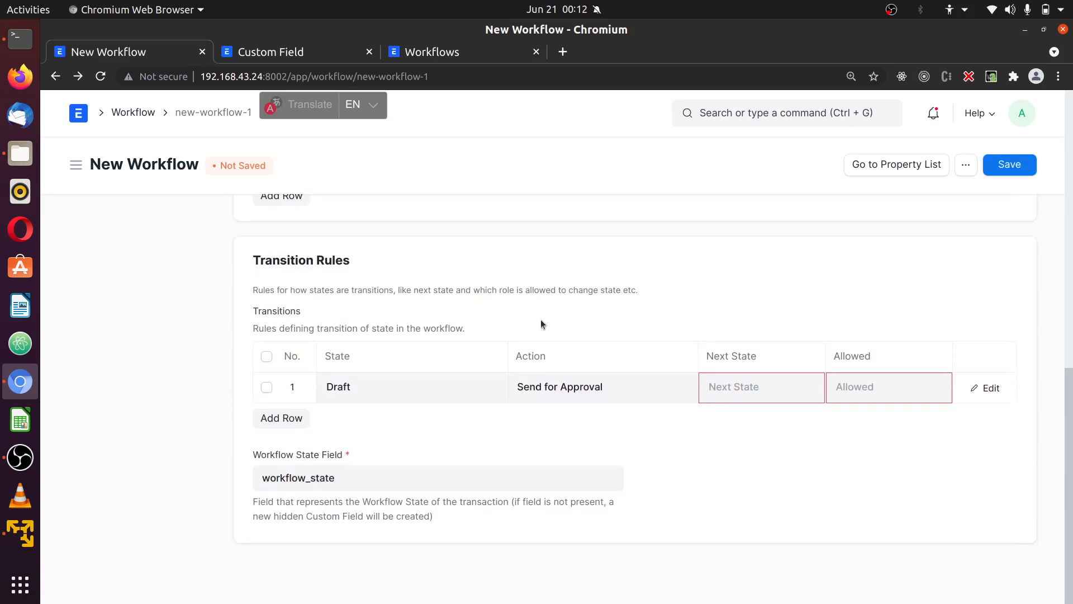
left_click(726, 393)
type("Pend")
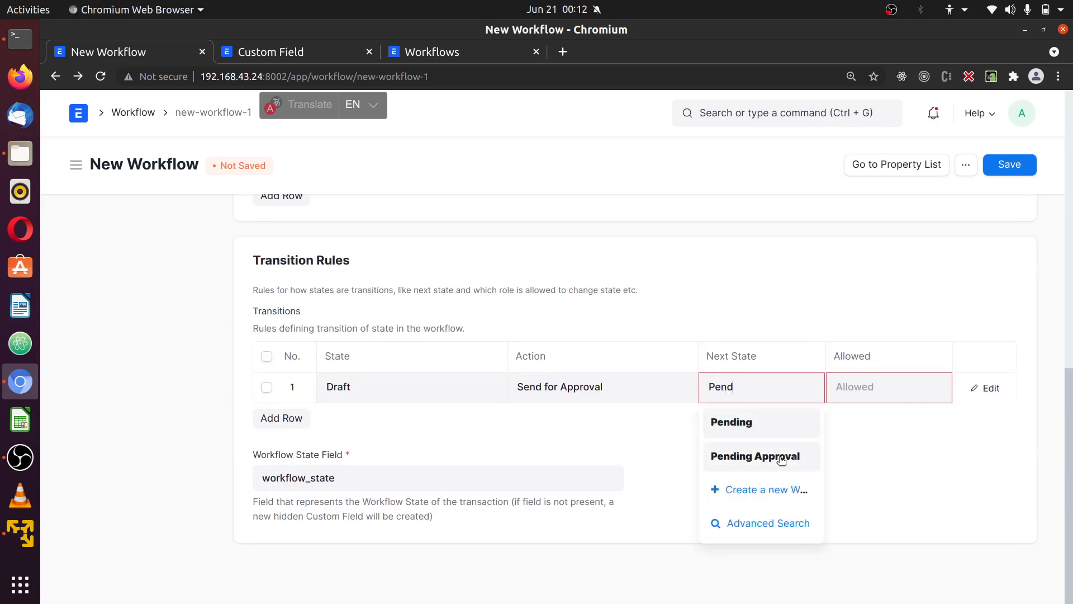
left_click(767, 454)
left_click(896, 394)
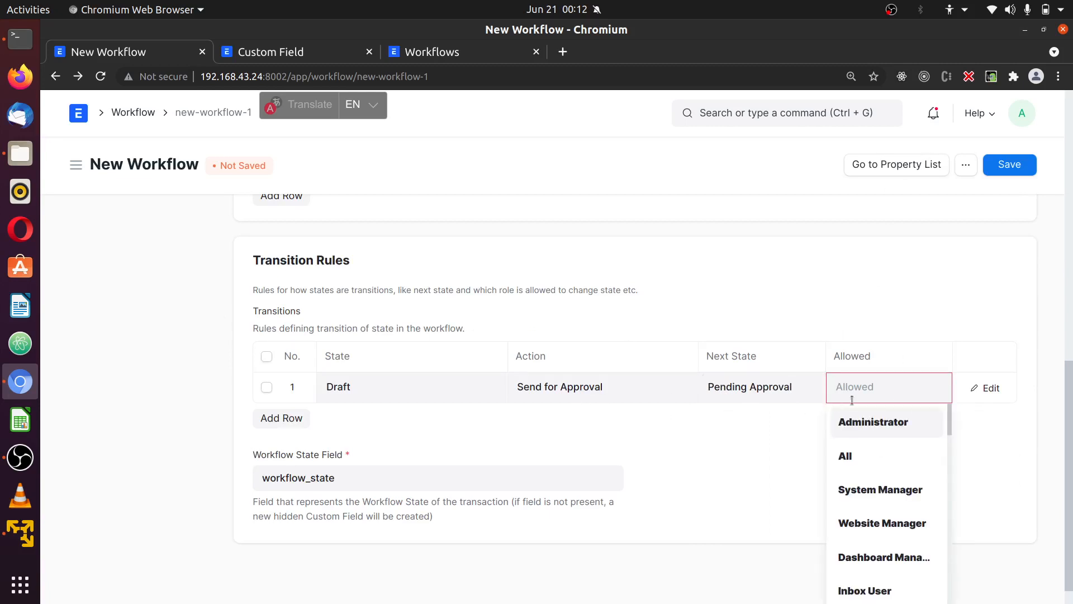
left_click(881, 459)
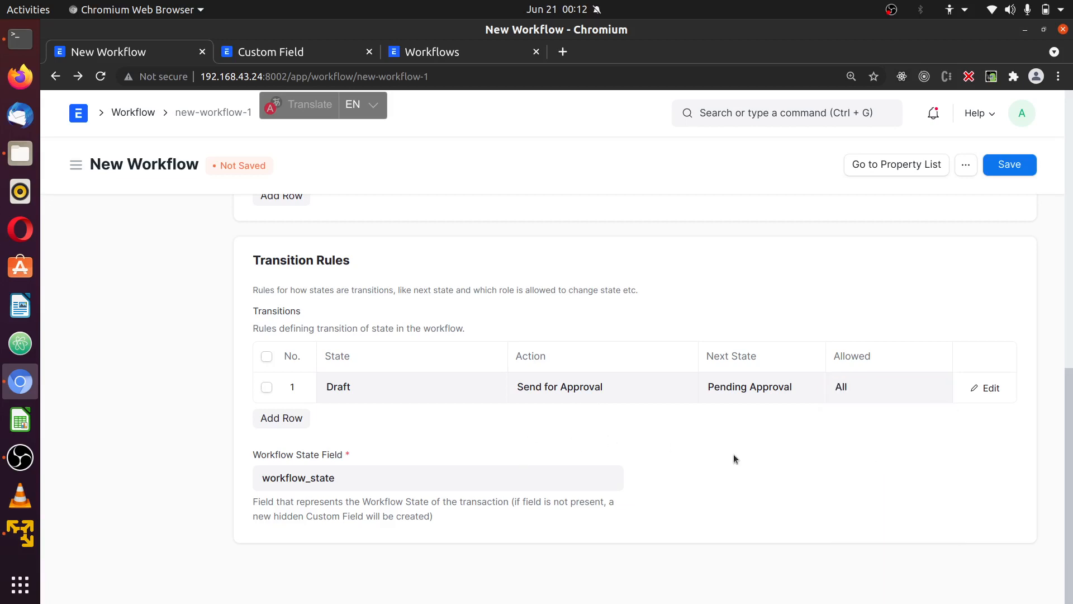
Examine the Draft transition's full row details, including Allow Self Approval and Conditions, and close them
left_click(1000, 389)
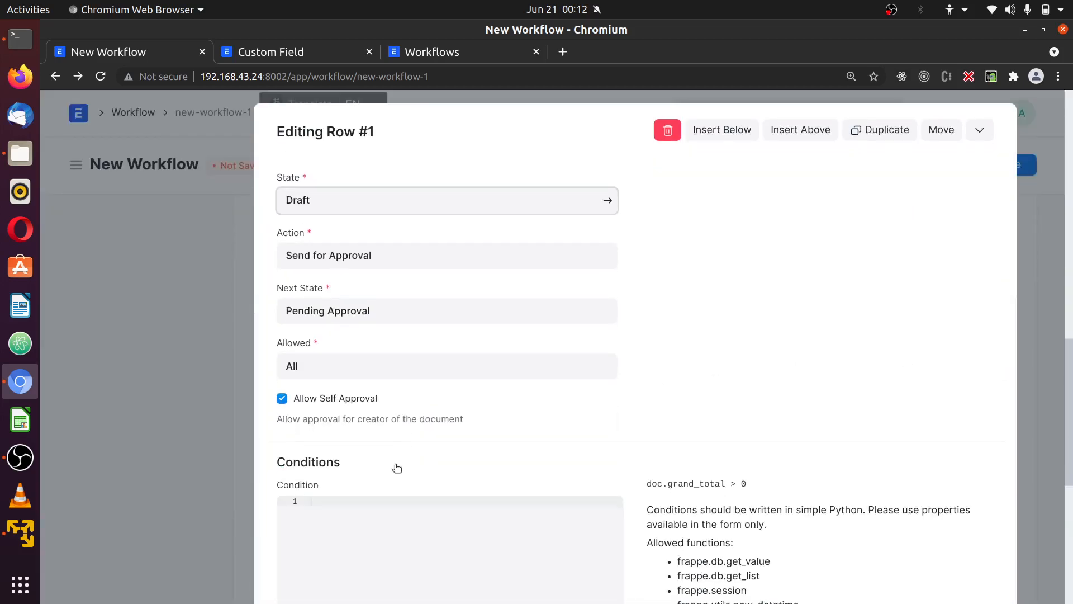
scroll(385, 470, "down", 3)
left_click(134, 326)
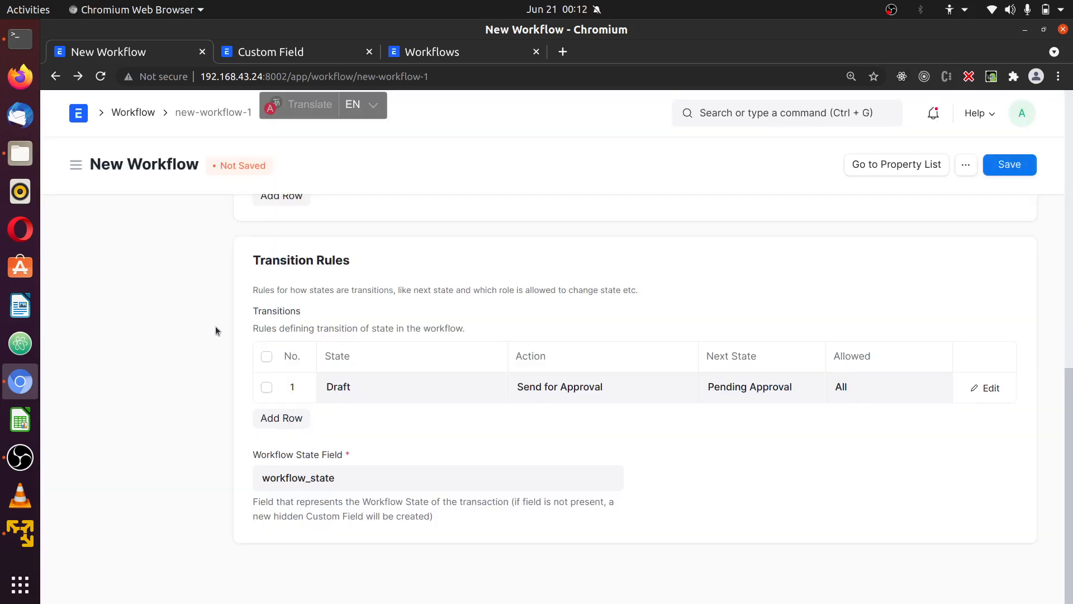
Add a second transition row with the state Pending Approval and the action Approve
scroll(950, 548, "down", 1)
scroll(531, 420, "down", 1)
left_click(267, 418)
left_click(359, 427)
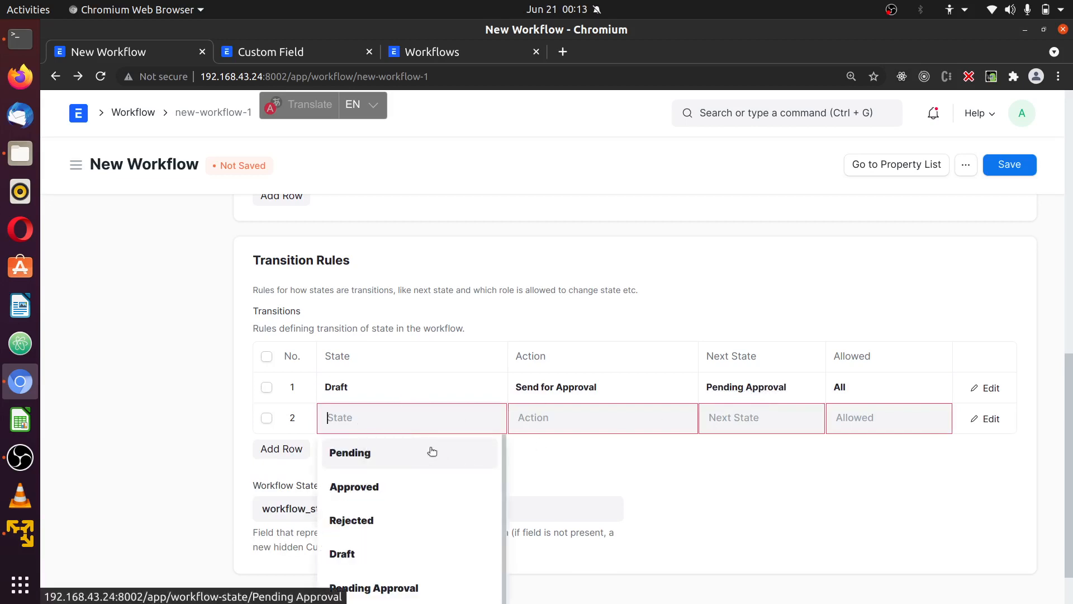
type("di")
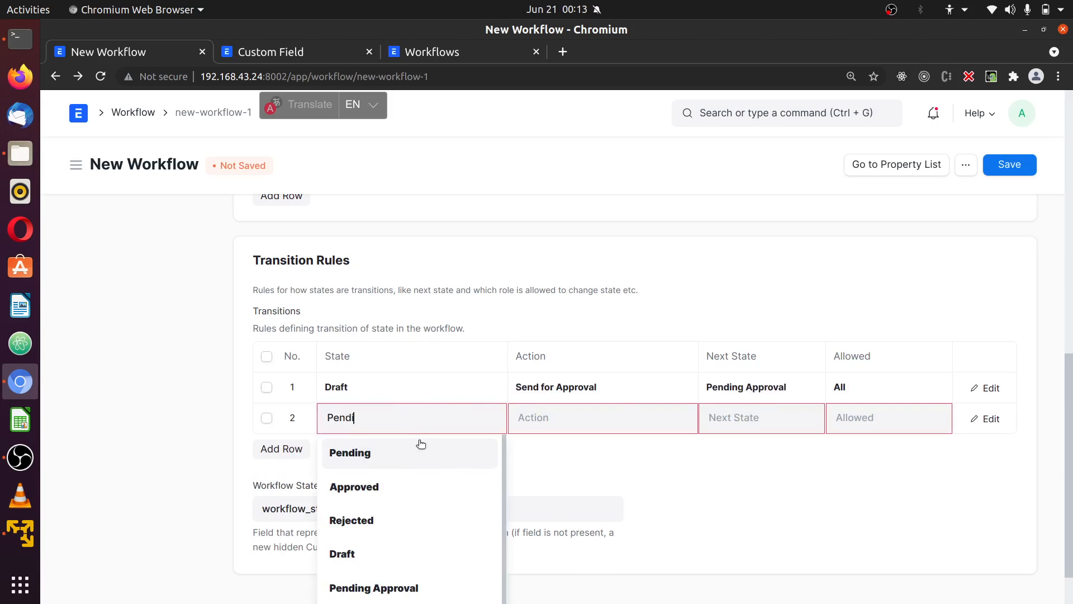
left_click(414, 486)
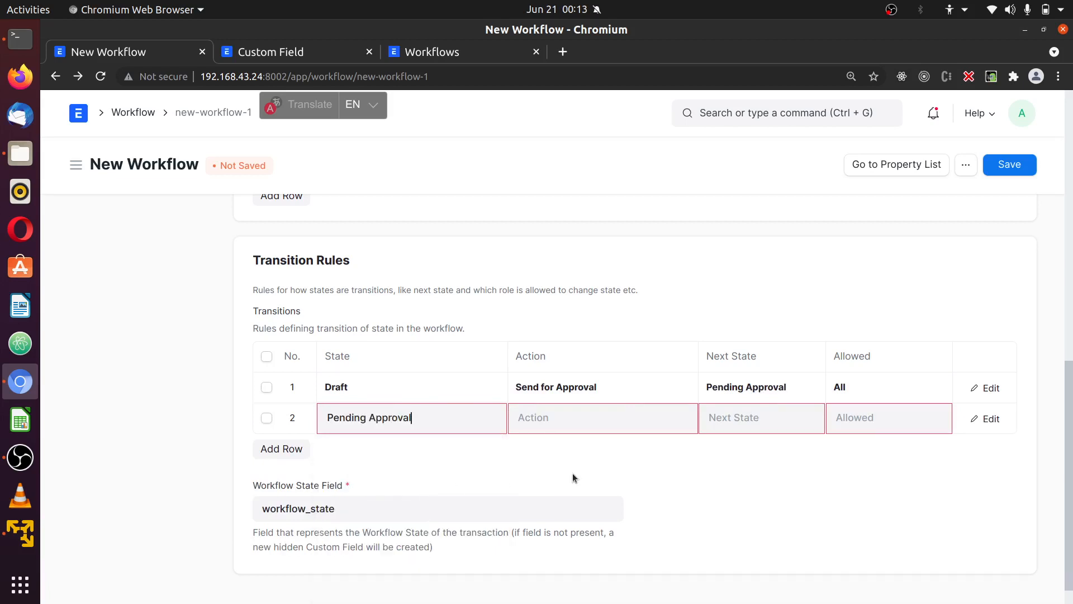
scroll(603, 462, "up", 1)
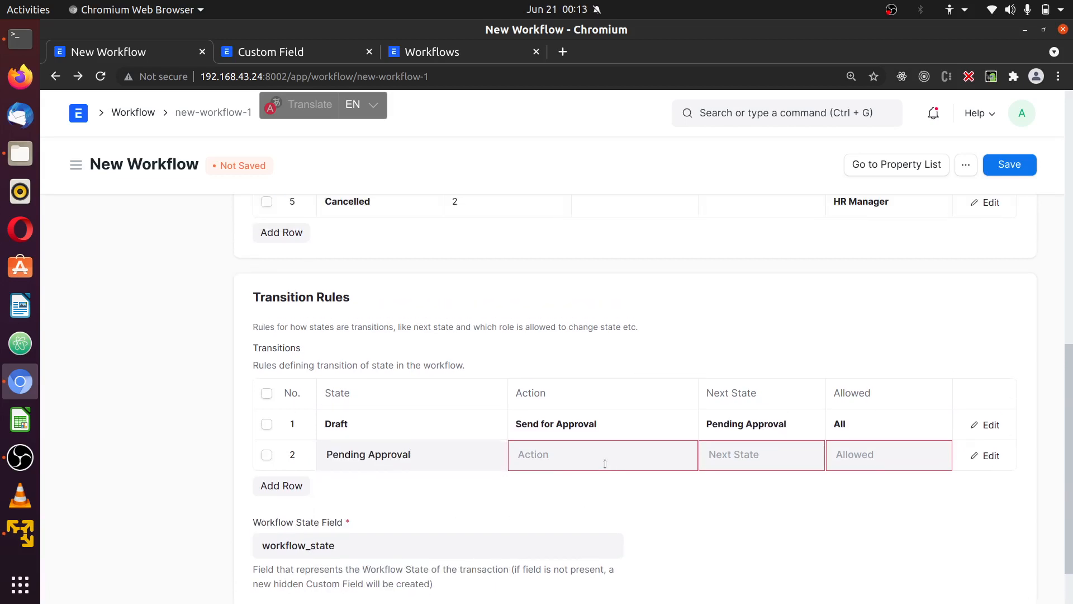
type("Approve")
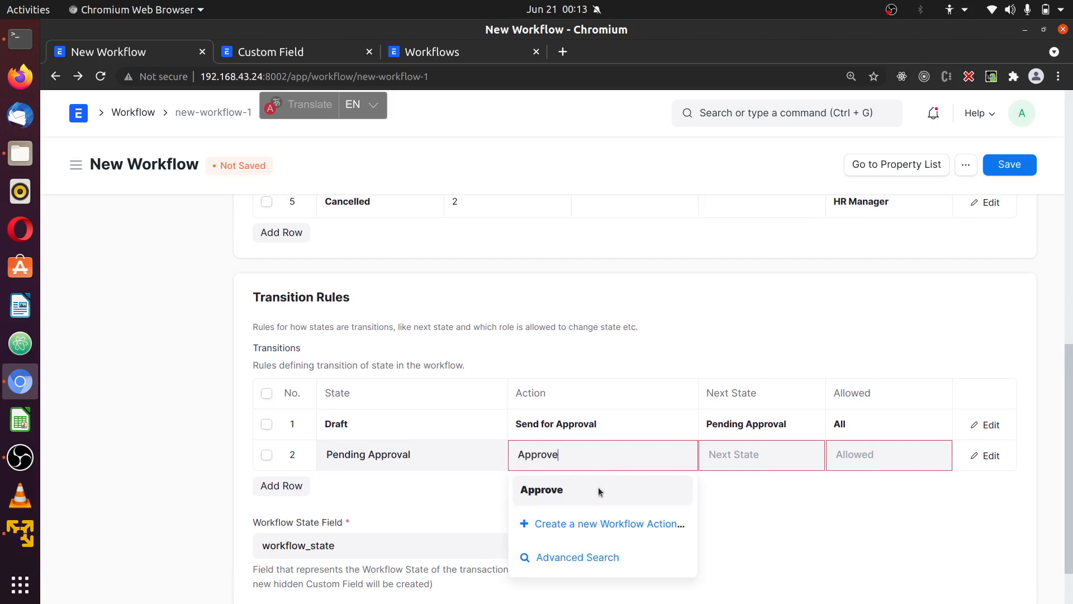
left_click(599, 487)
In the Pending Approval transition, set Next State to Approved and Allowed to HR Manager
scroll(639, 446, "up", 5)
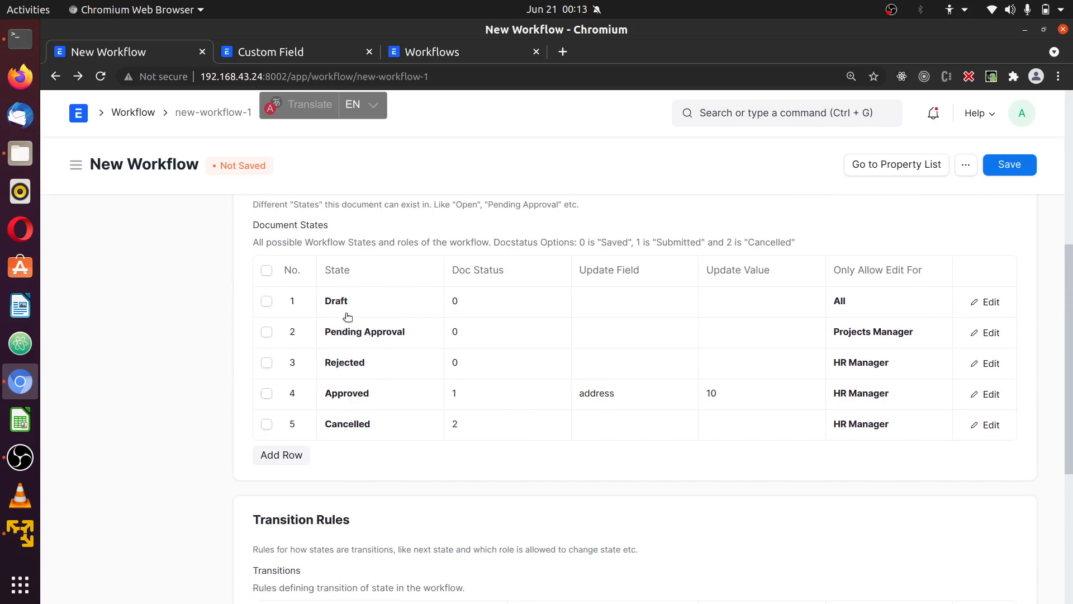
scroll(689, 410, "down", 3)
scroll(727, 408, "down", 3)
left_click(777, 391)
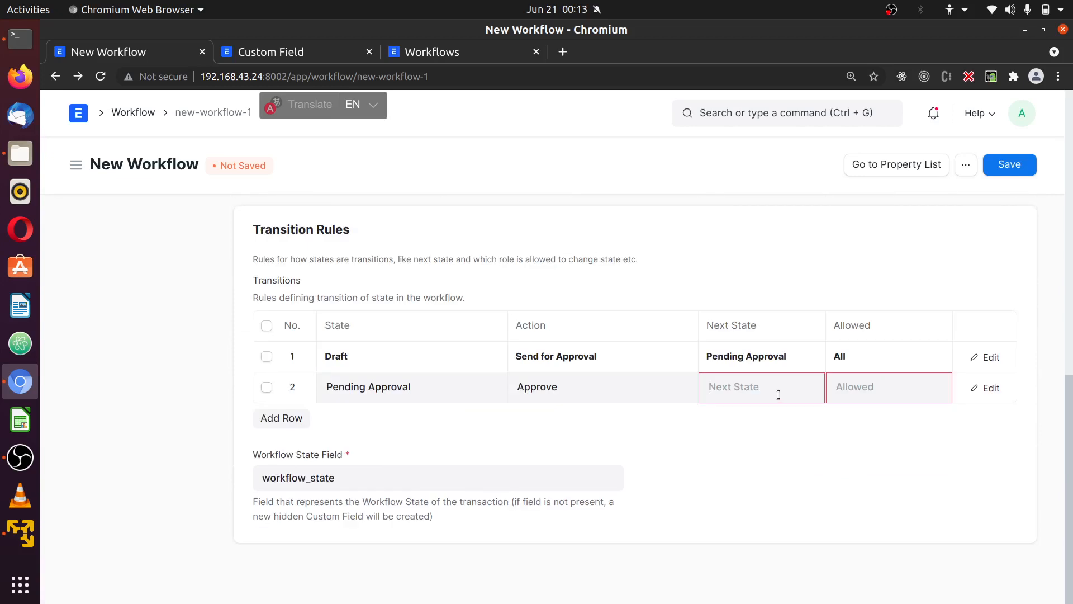
type("Appr")
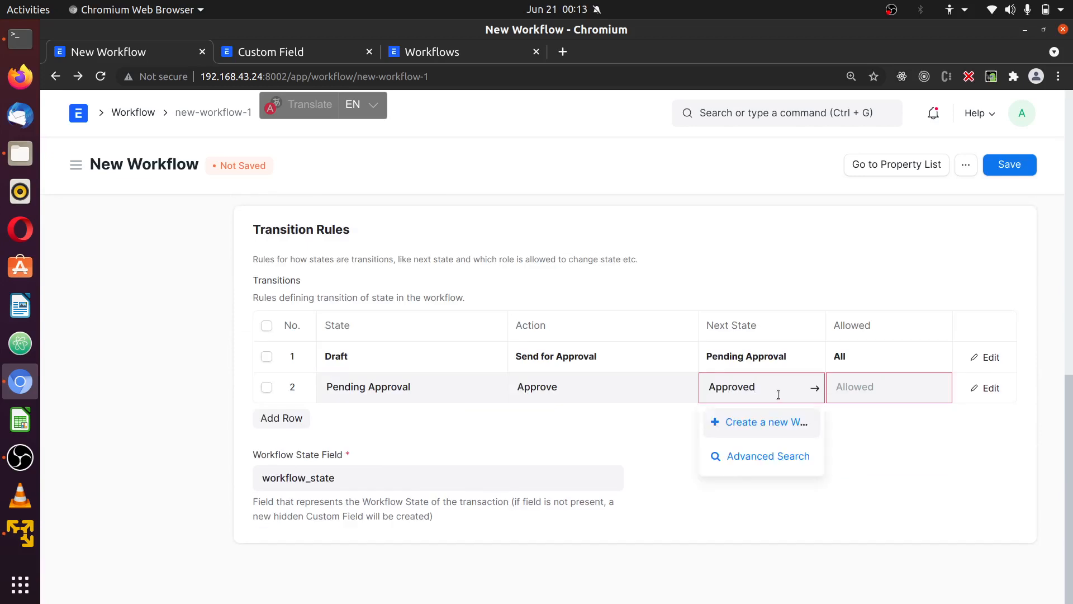
type("oved")
left_click(762, 423)
left_click(872, 394)
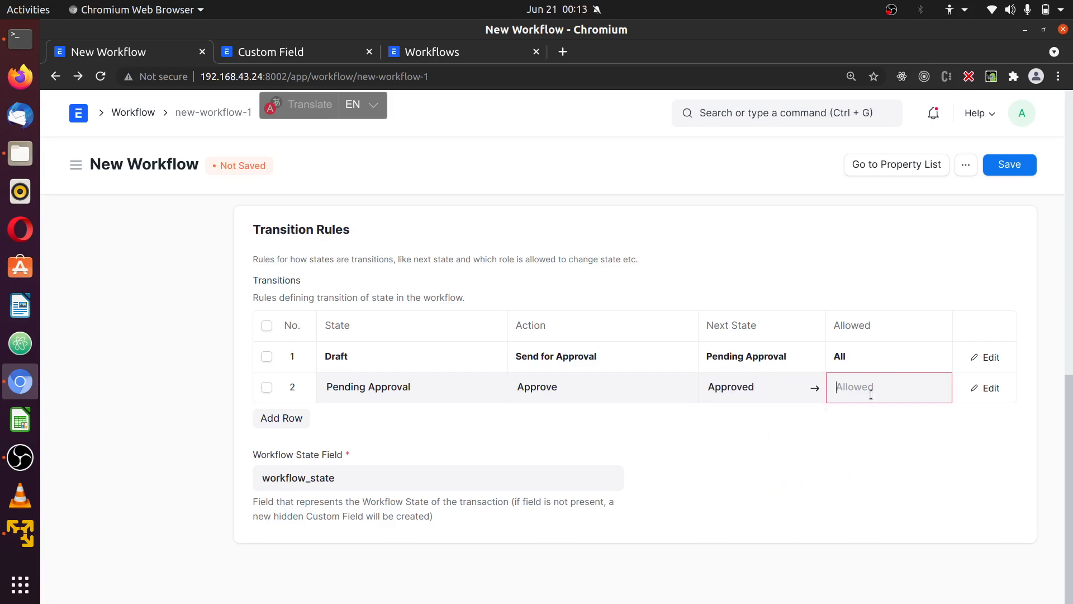
type("Hr")
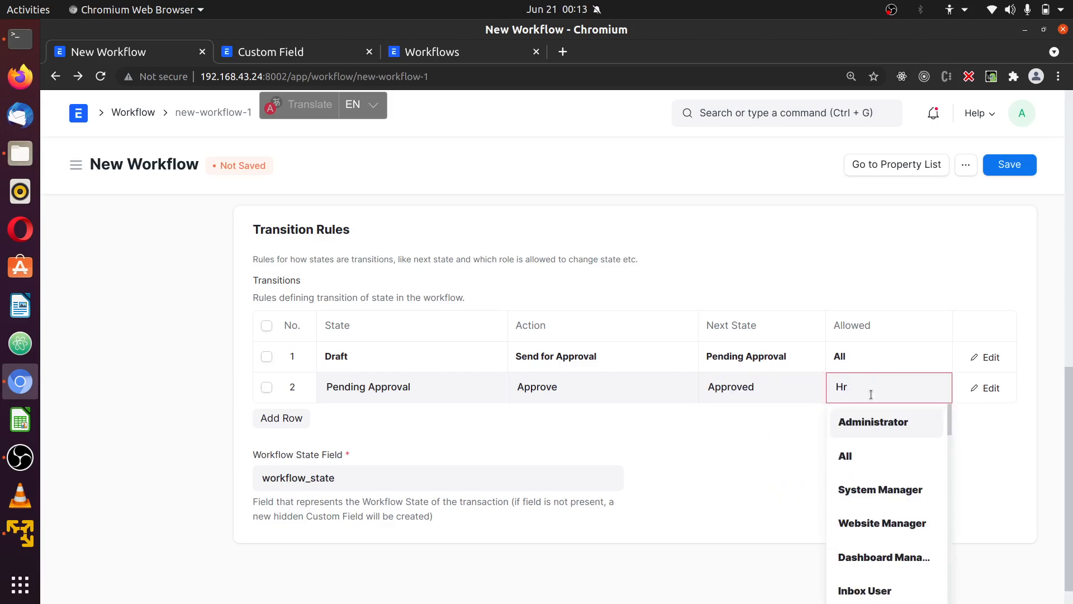
left_click(889, 424)
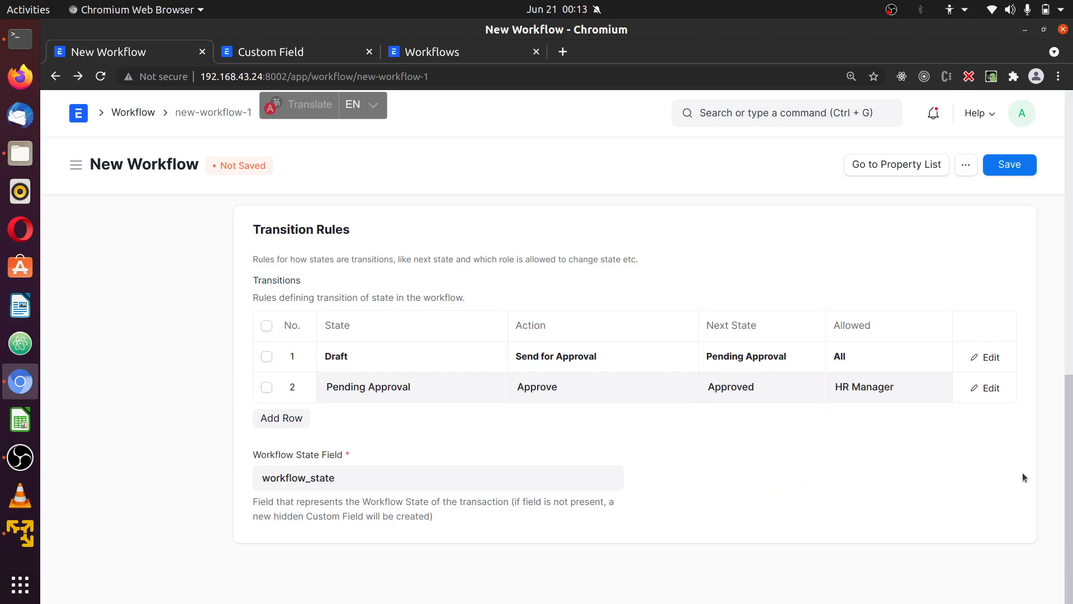
Add a third transition row with the state Draft and move it directly above the Pending Approval row
left_click(281, 418)
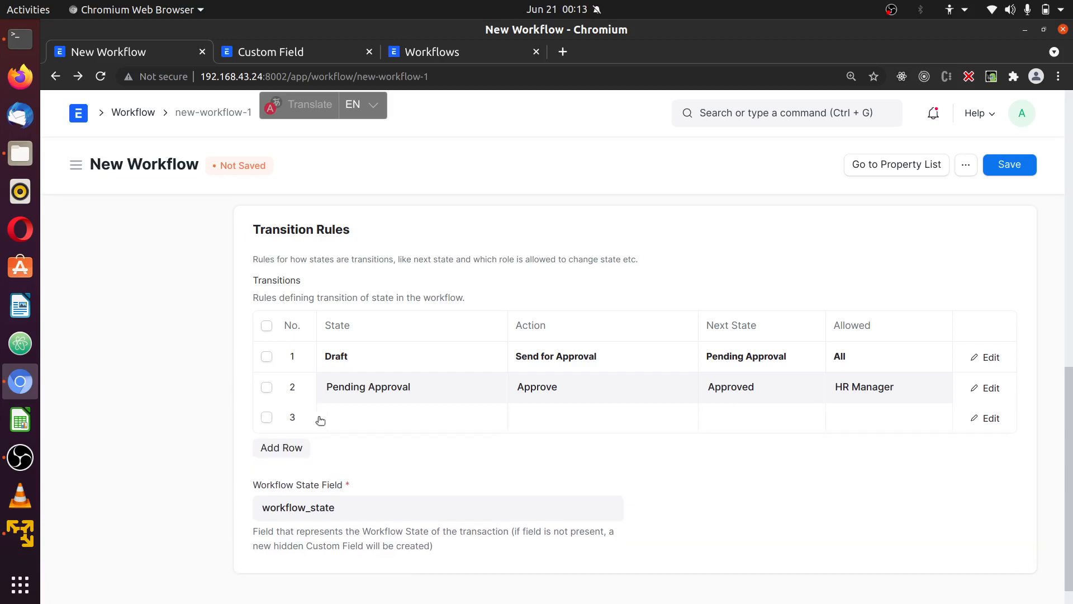
type("Dr")
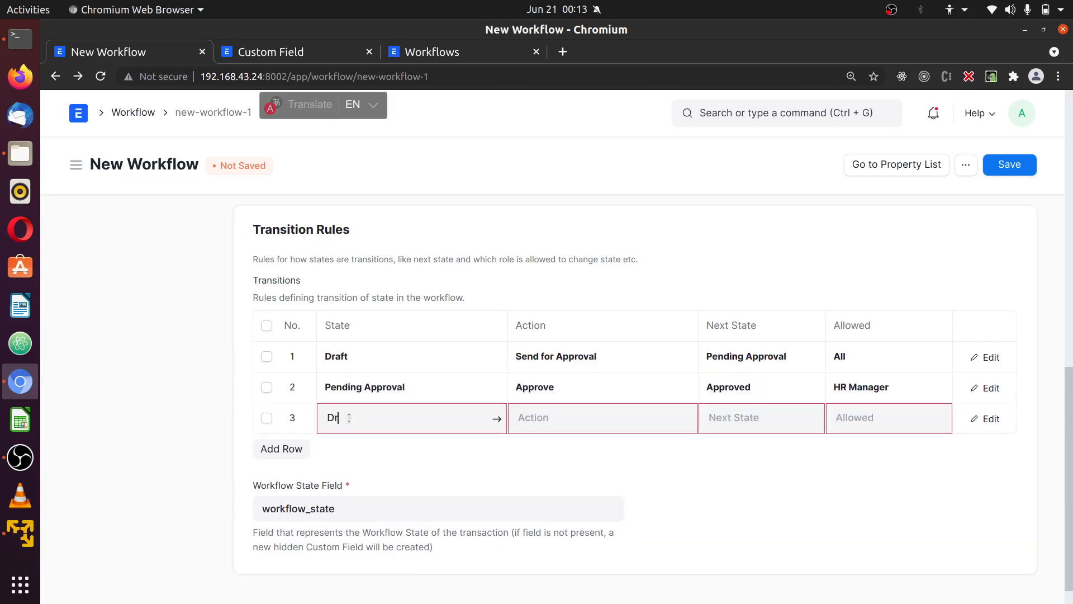
type("aft")
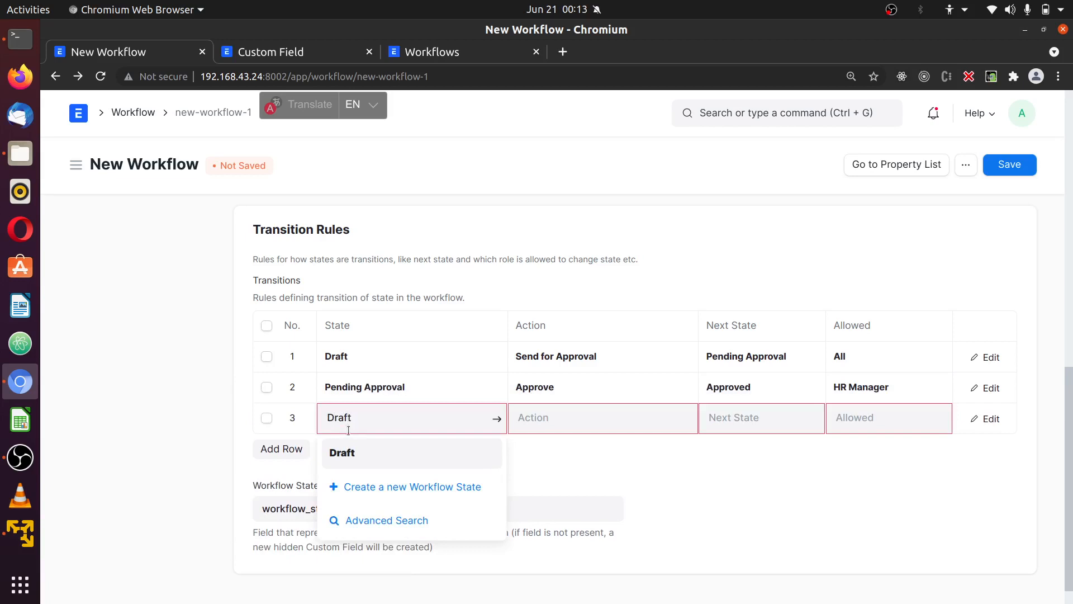
left_click(364, 454)
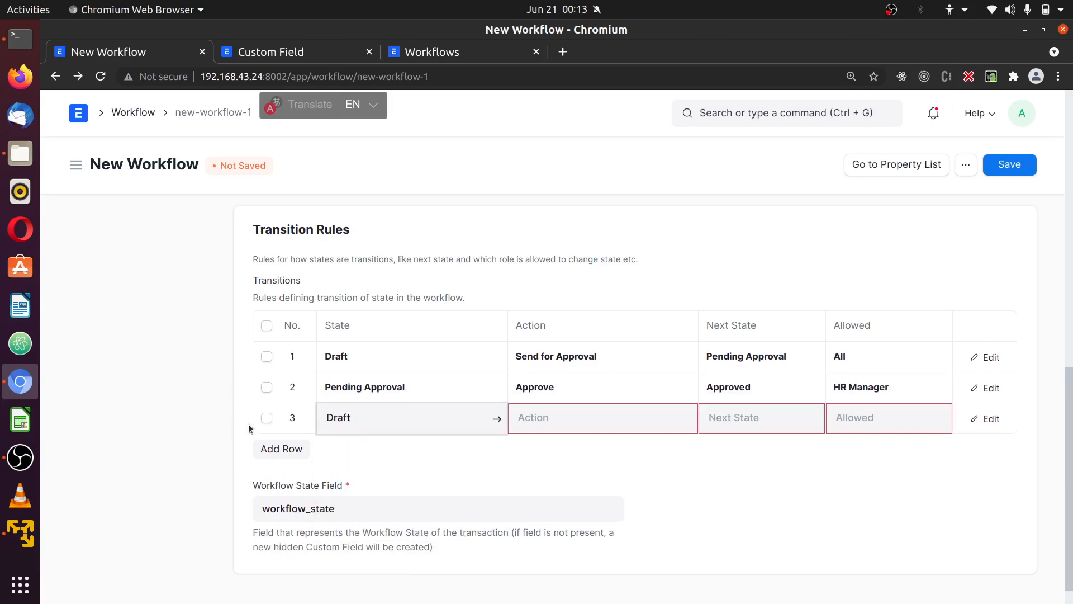
left_click_drag(274, 420, 287, 394)
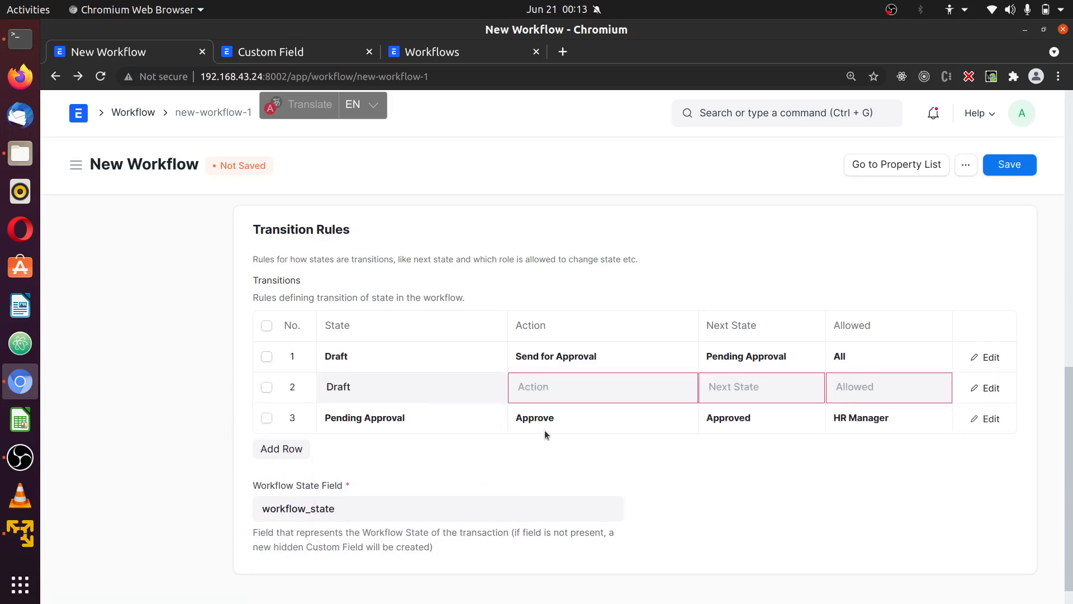
In the second Draft transition, set the Action to Send for Approval and the Next State to Rejected
left_click(603, 385)
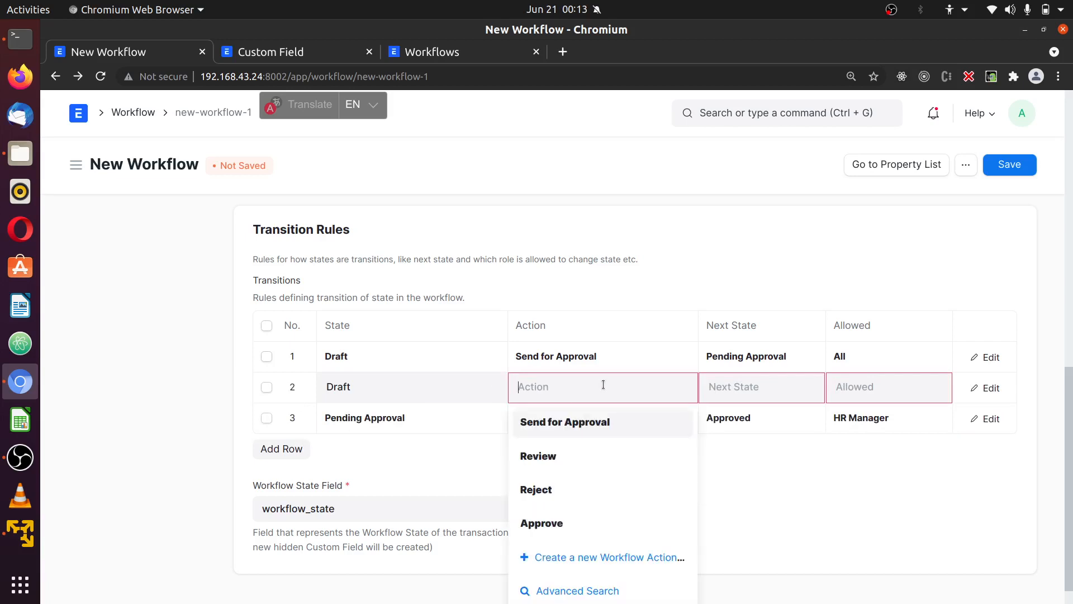
left_click(615, 429)
left_click(738, 383)
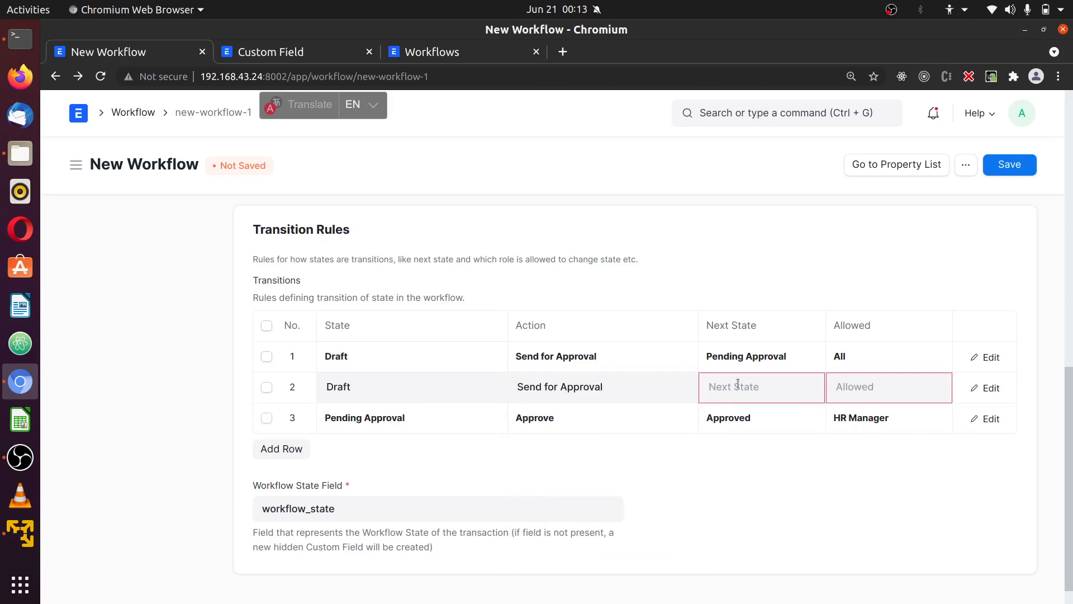
type("Reje")
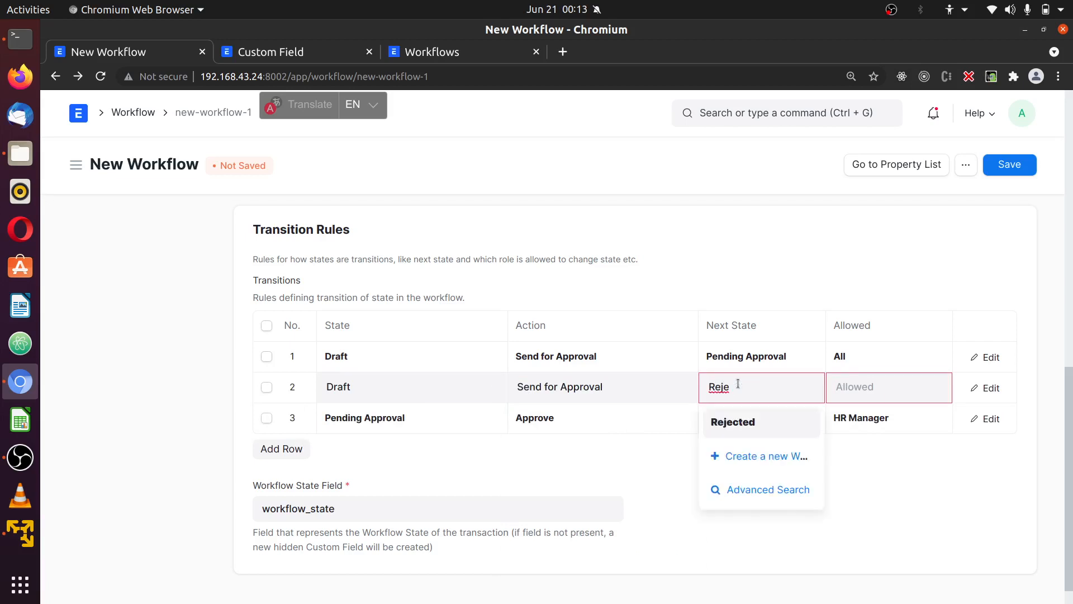
left_click(763, 426)
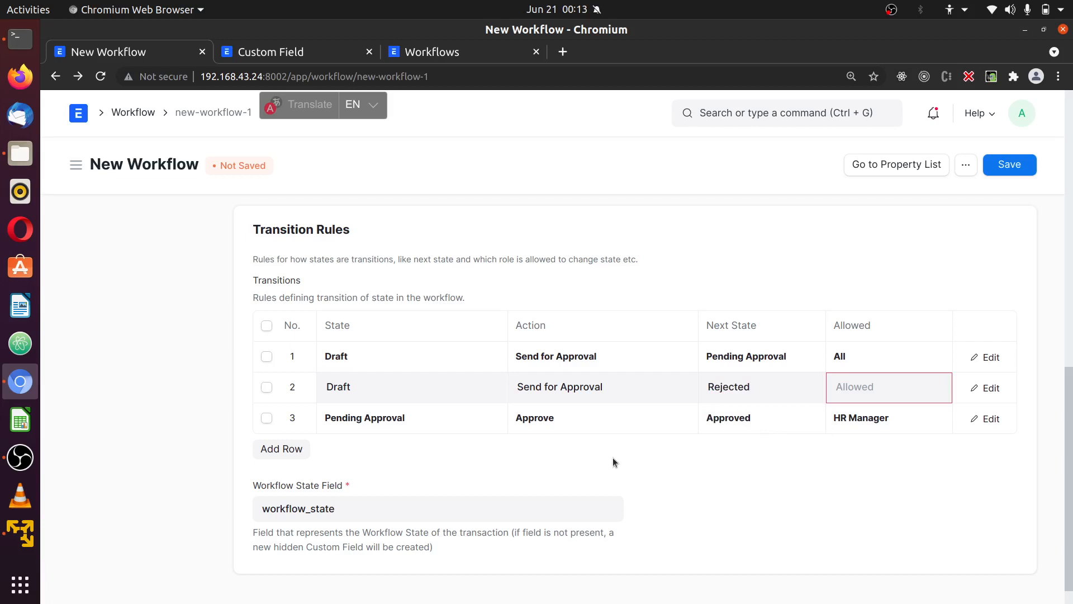
Allow the HR Manager role to perform the Draft to Rejected transition
left_click(886, 390)
type("hr")
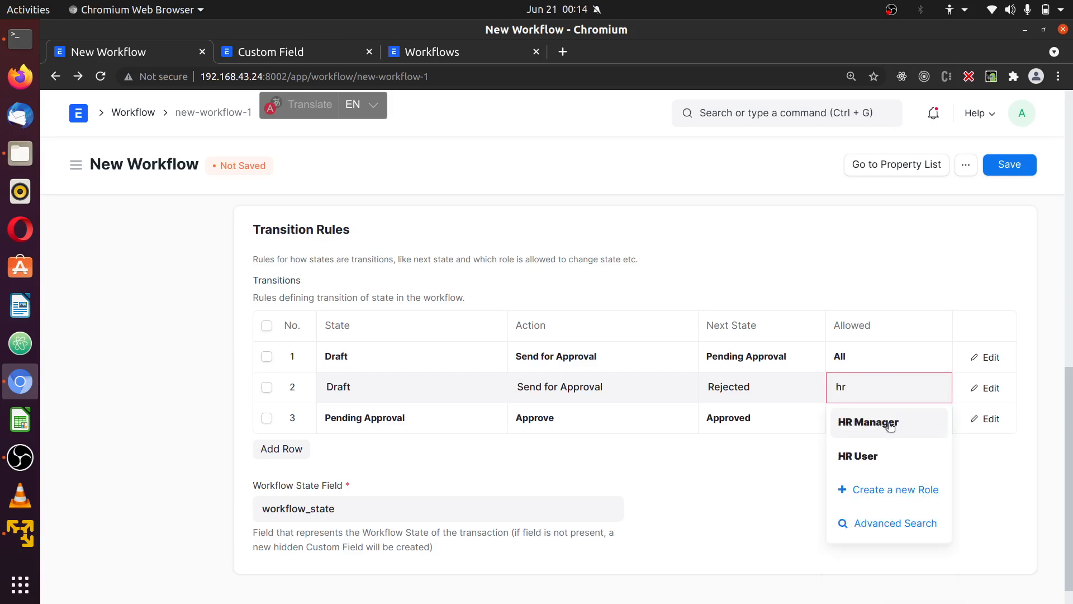
left_click(890, 423)
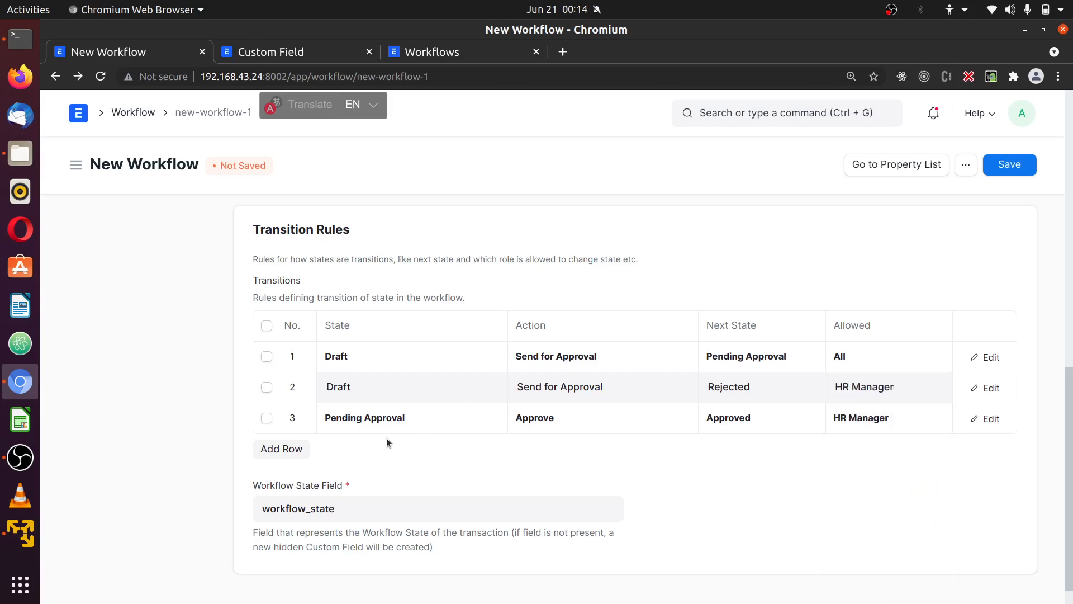
scroll(388, 439, "down", 1)
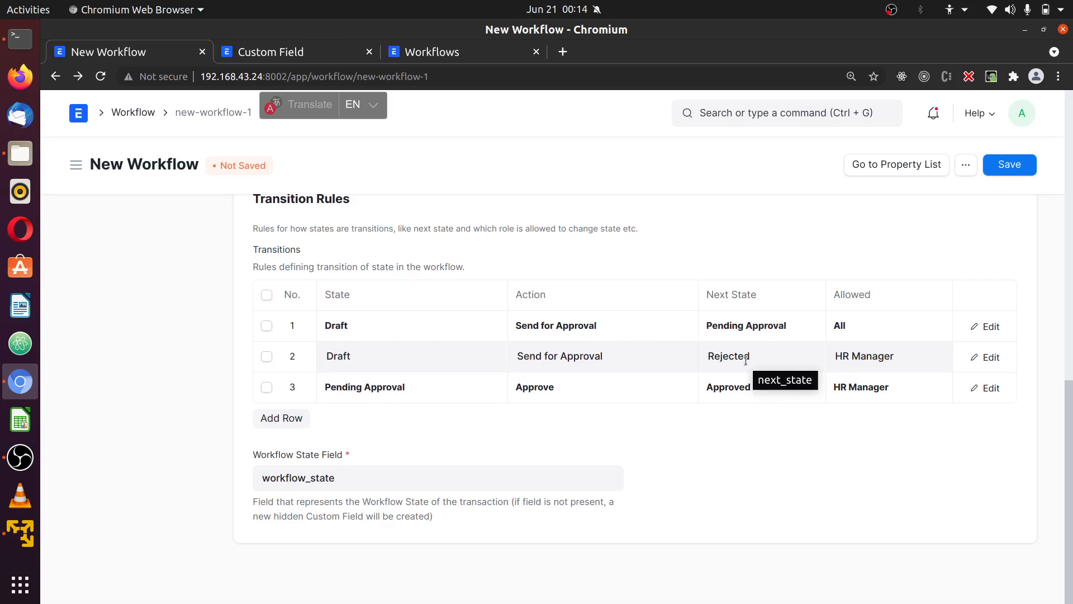
left_click(766, 356)
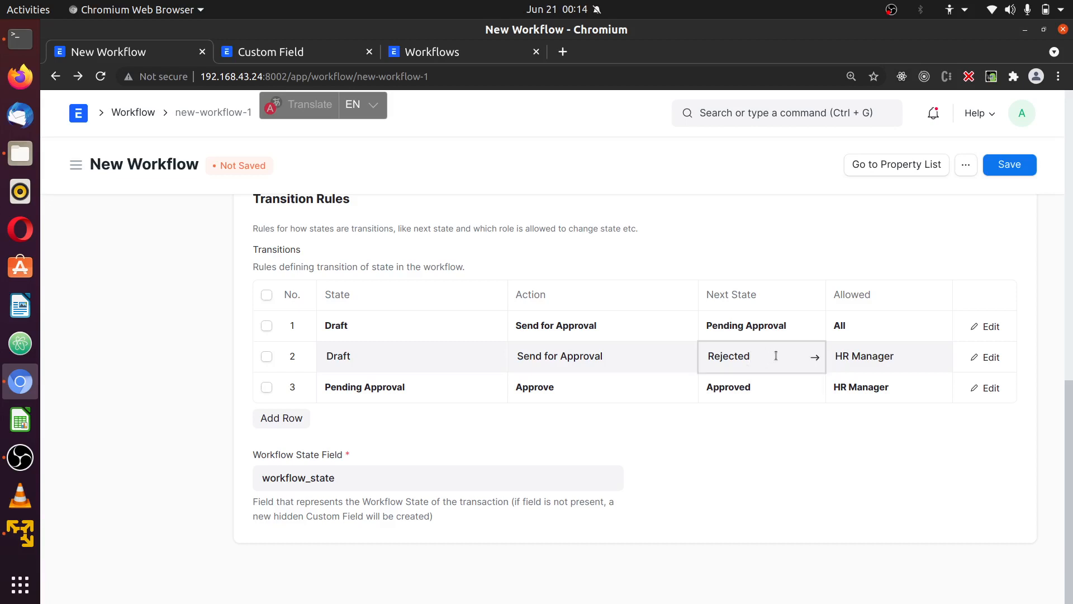
left_click(870, 453)
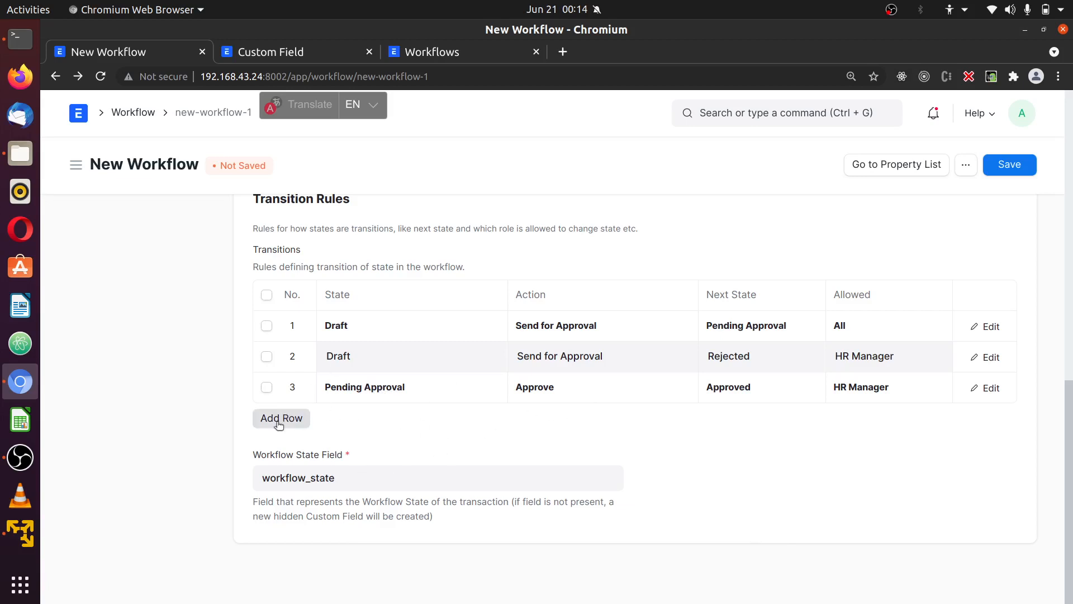
left_click(305, 422)
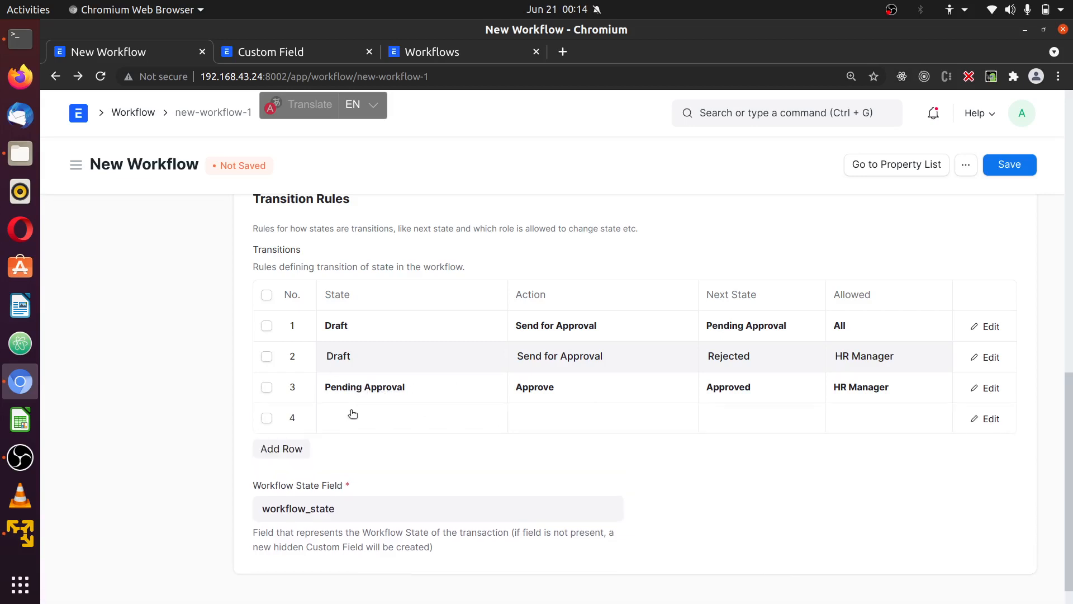
left_click(362, 417)
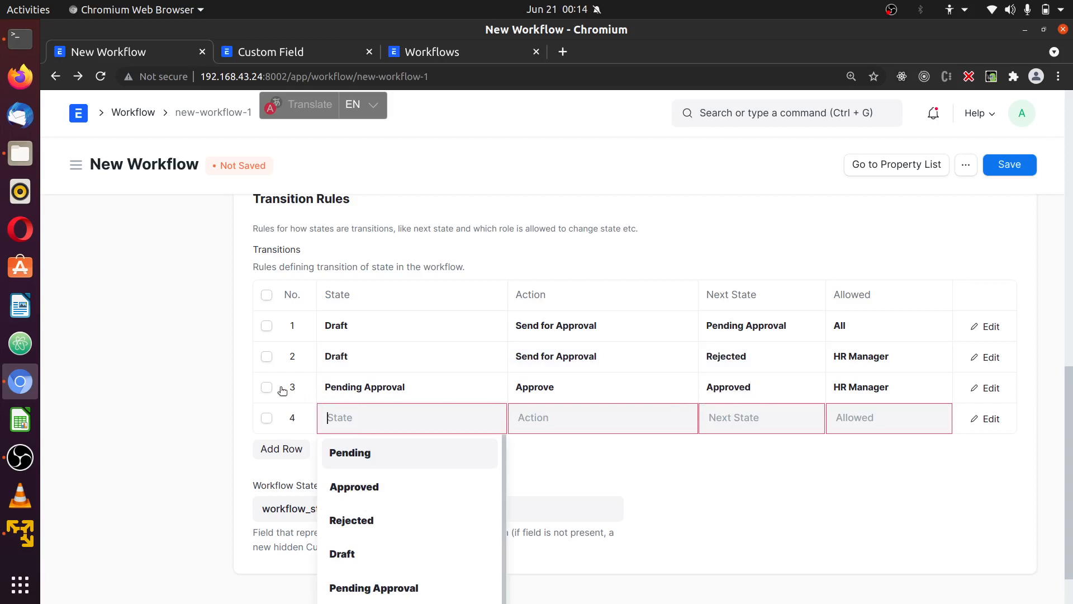
left_click_drag(284, 389, 304, 412)
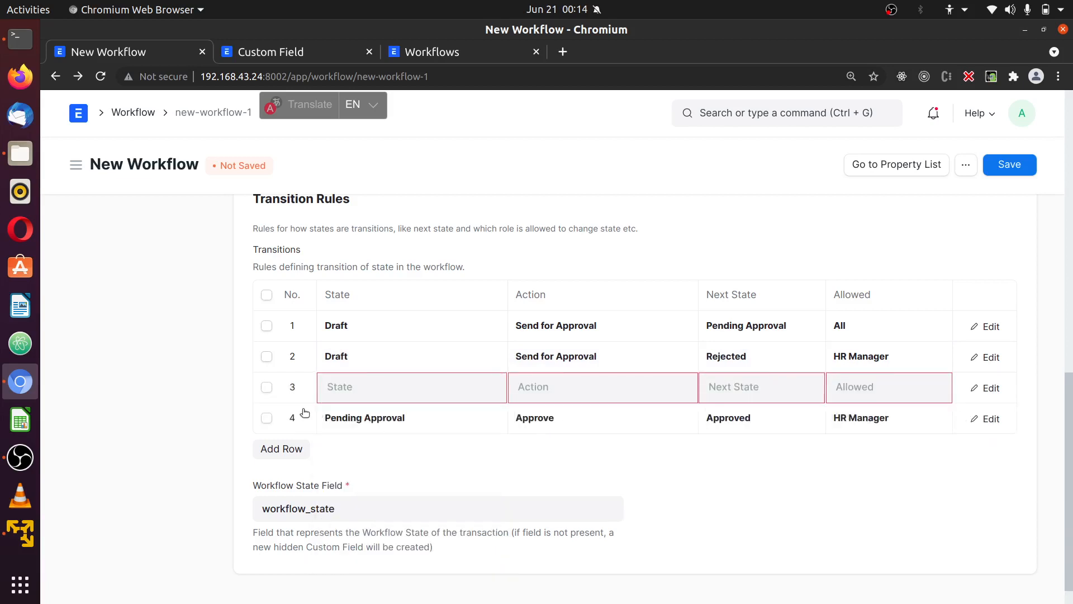
left_click(351, 389)
type("Reject")
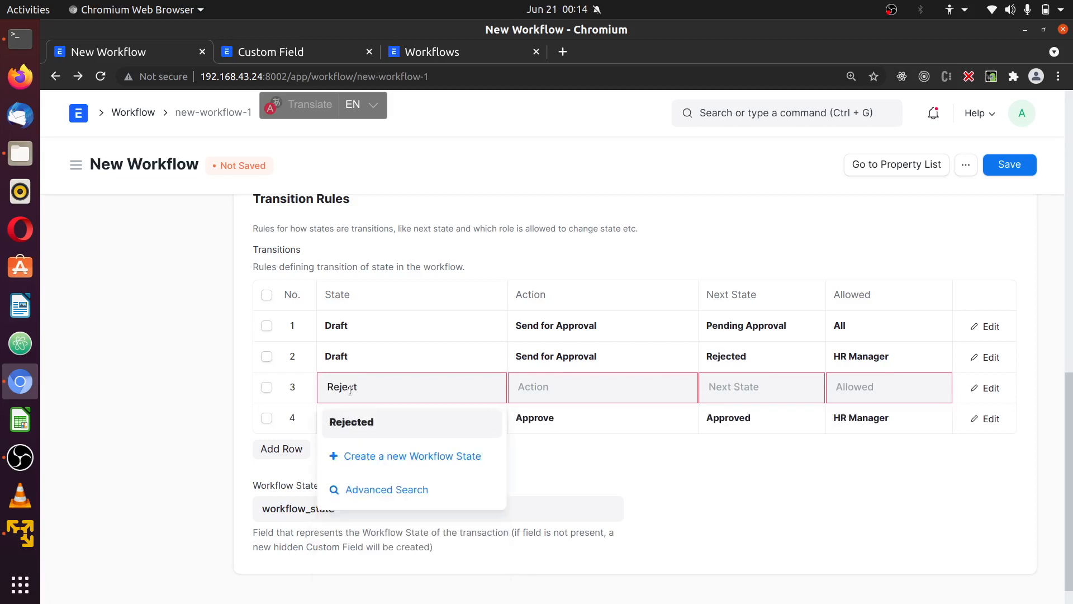
left_click(387, 424)
left_click(572, 382)
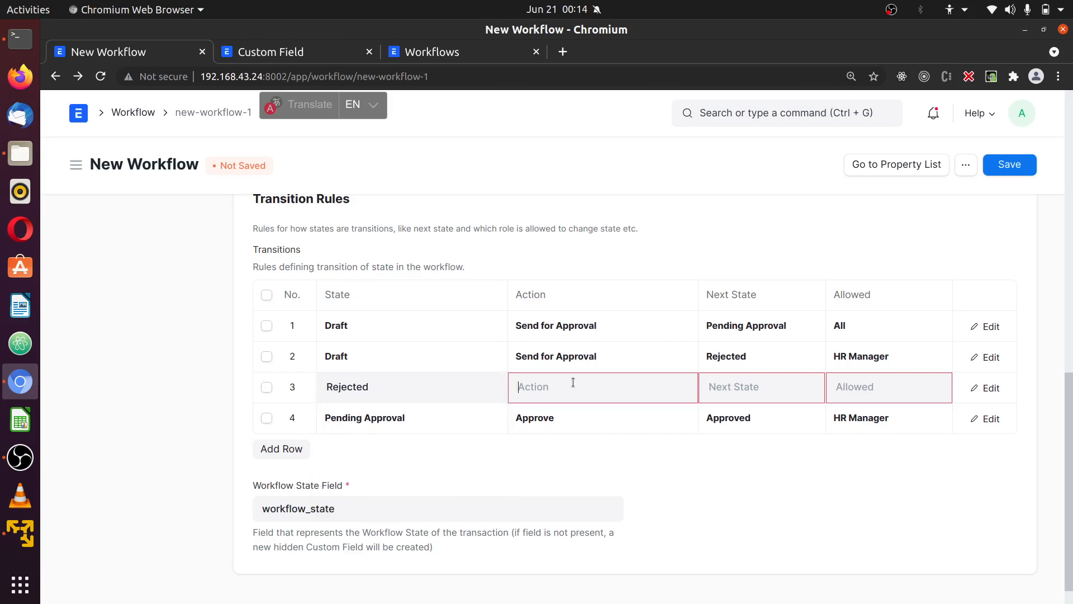
type("S")
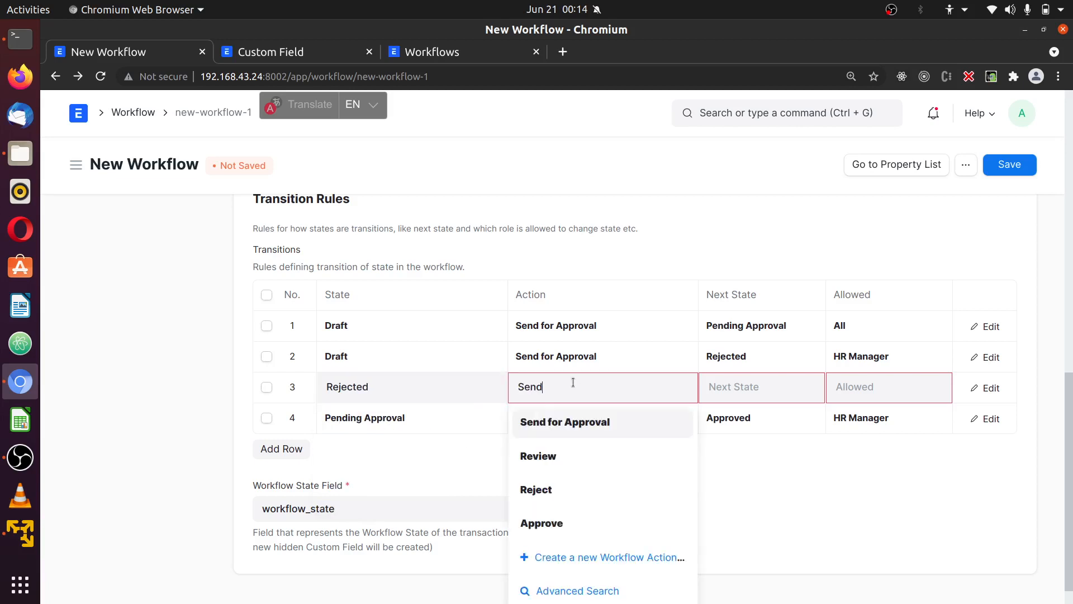
type("end")
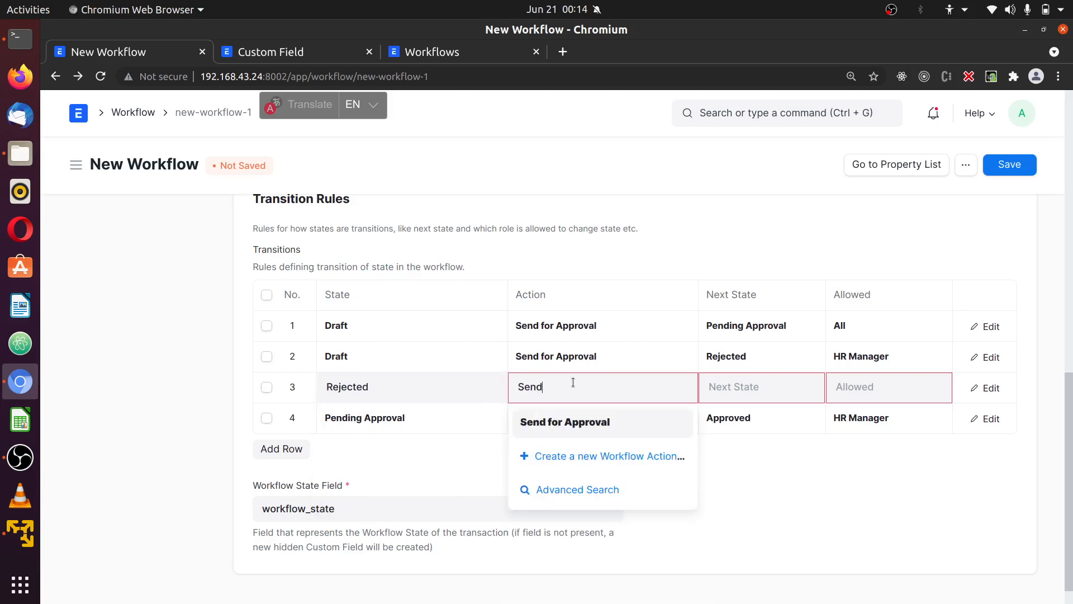
left_click(615, 423)
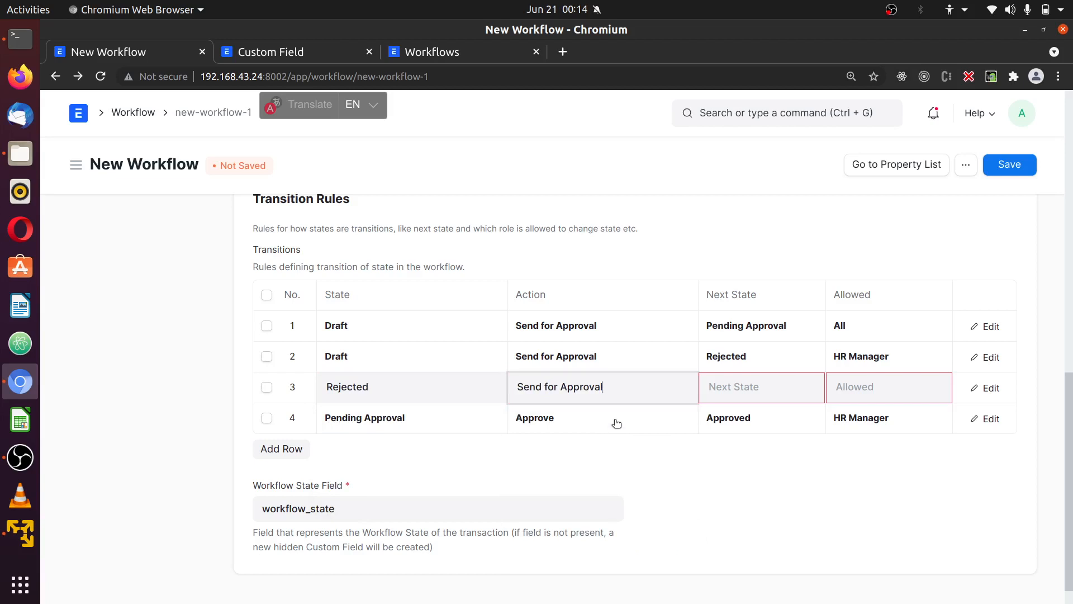
left_click(267, 387)
left_click(279, 448)
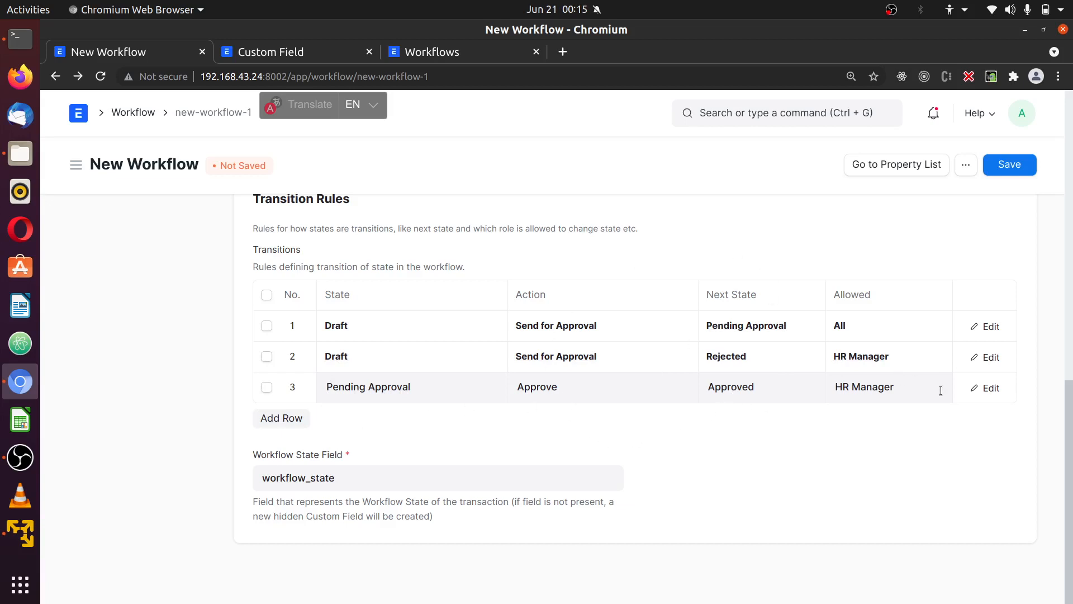
Add a fourth transition row at the end of the Transitions table with the state Approved
left_click(282, 418)
left_click(406, 421)
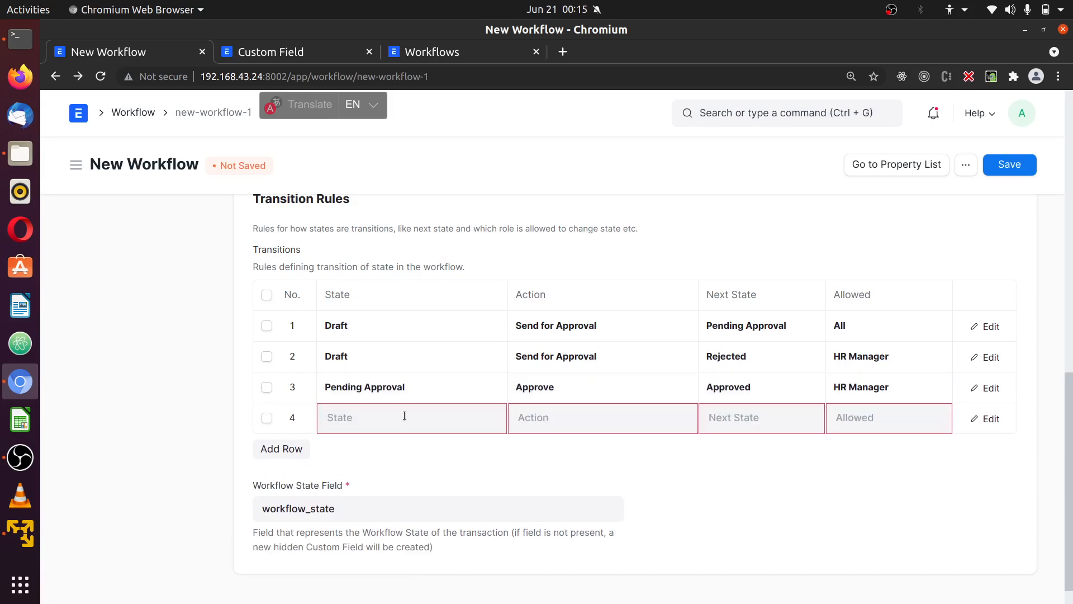
type("Approv")
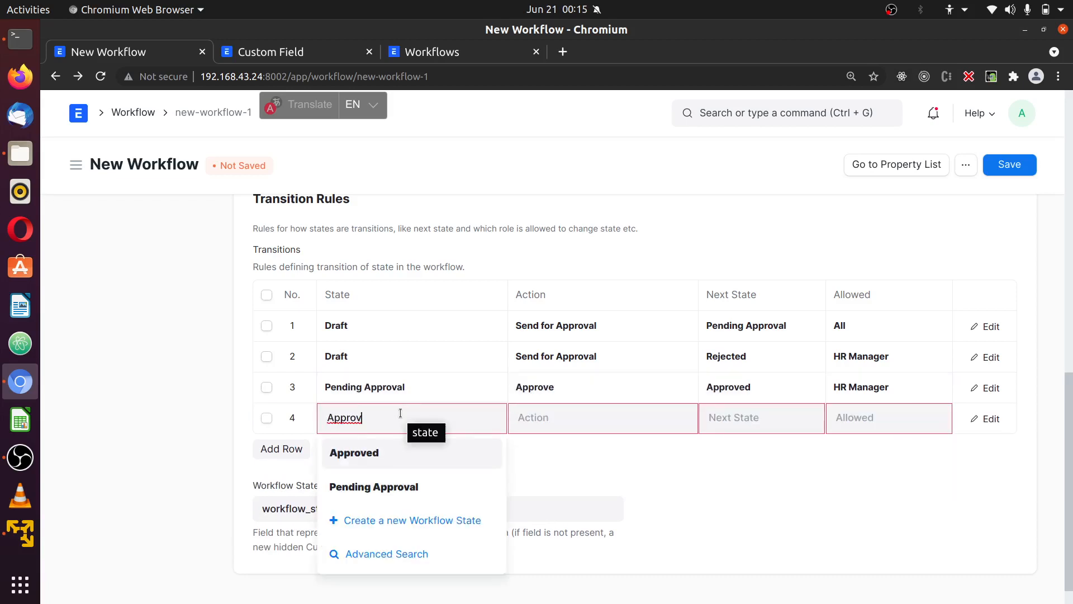
left_click(403, 452)
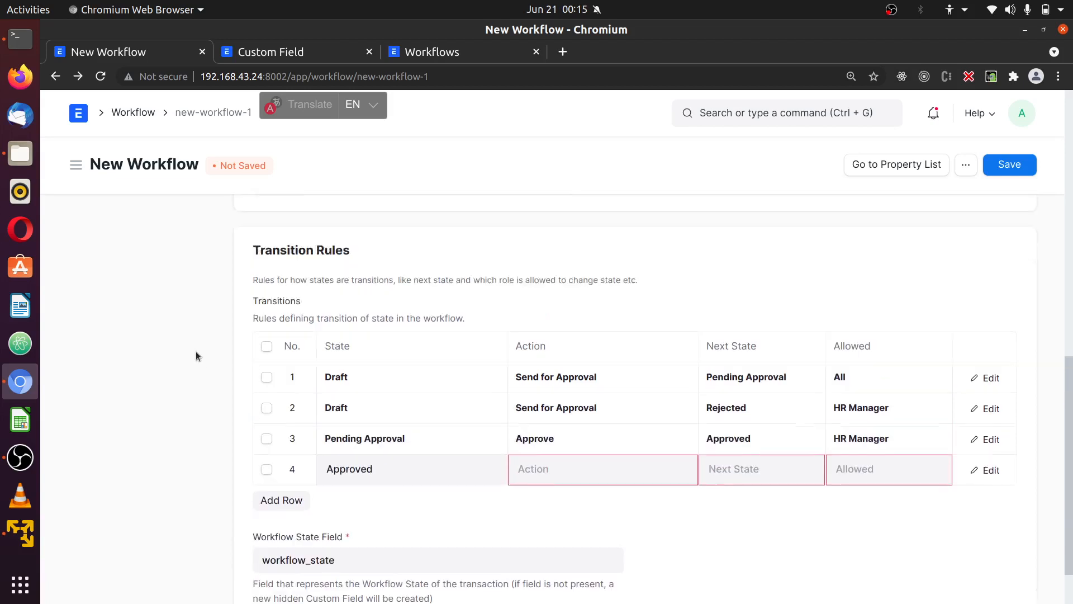
scroll(406, 402, "up", 6)
scroll(652, 499, "down", 6)
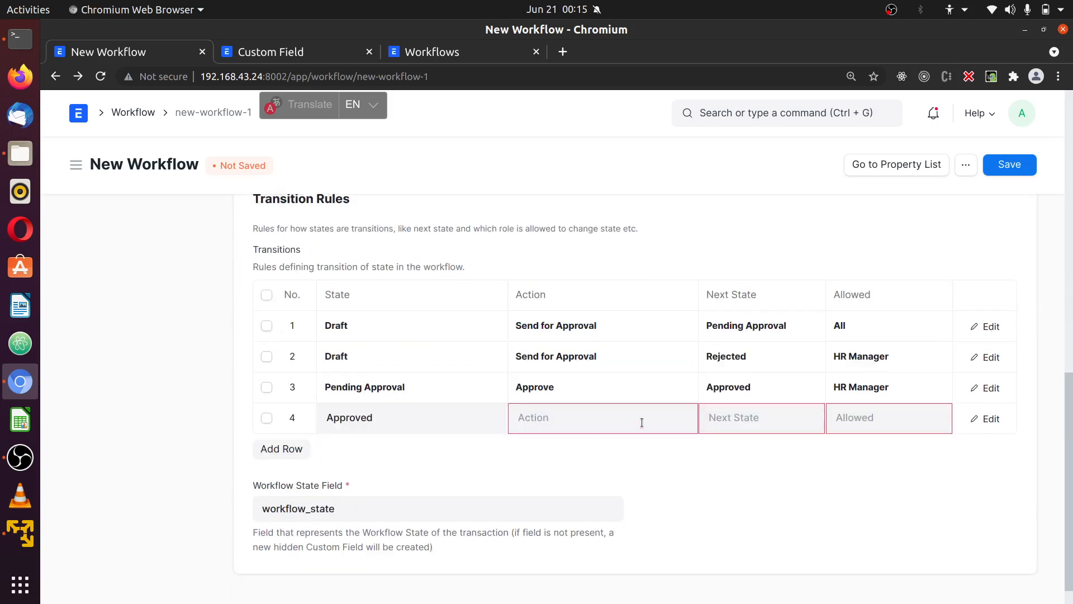
Create a new workflow action named Cancel and use it as the Approved transition's Action
left_click(642, 423)
type("Cam")
key("BackSpace")
type("n")
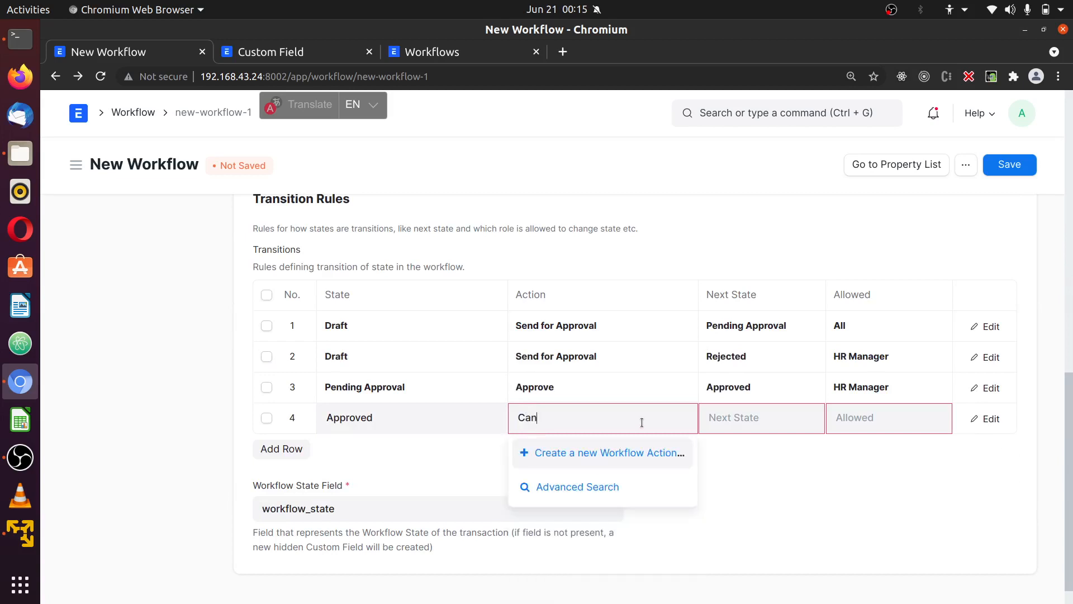
type("cel")
left_click(639, 454)
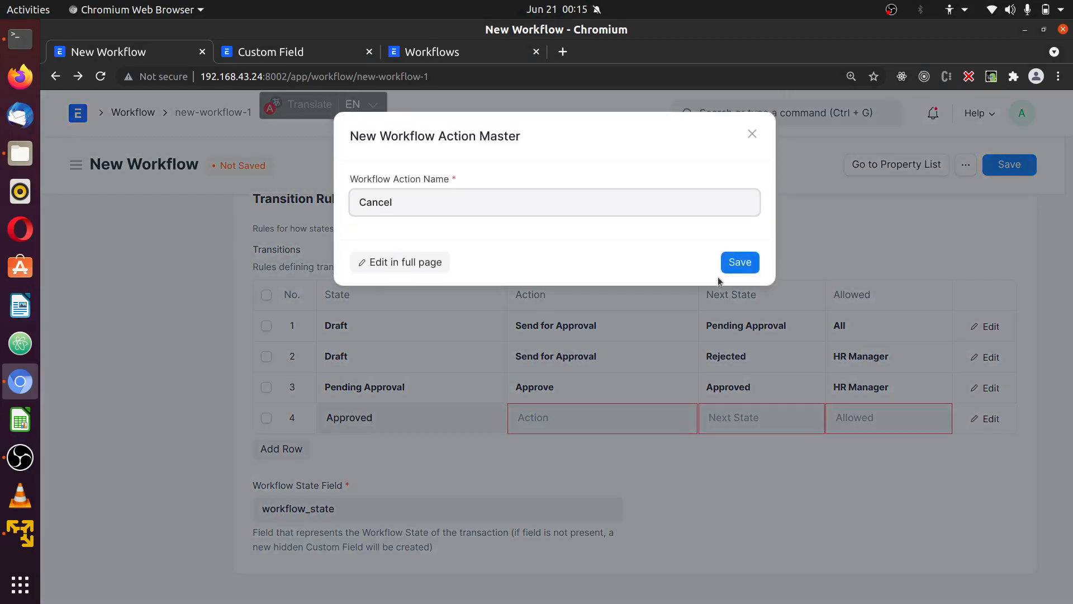
left_click(735, 263)
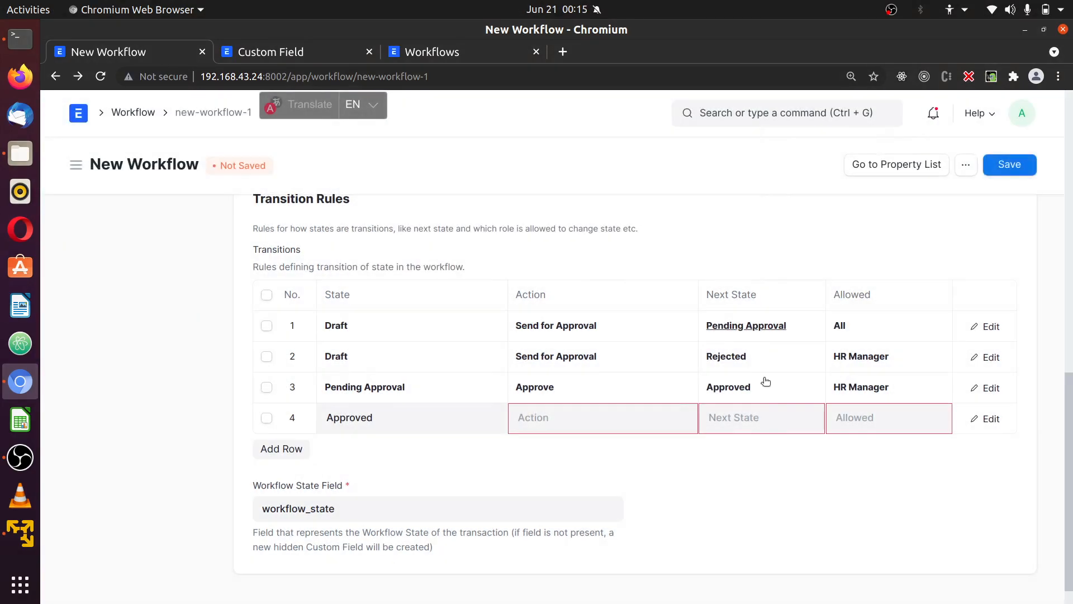
In the Approved transition, set Next State to Cancelled and Allowed to HR Manager
left_click(746, 417)
type("Canc")
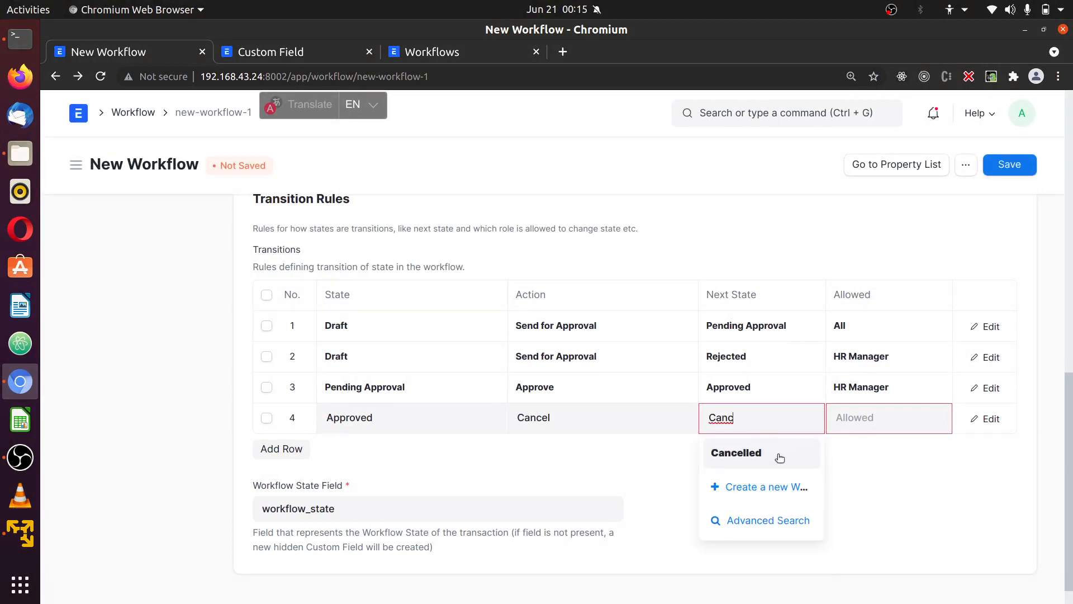
left_click(774, 454)
left_click(876, 414)
type("H")
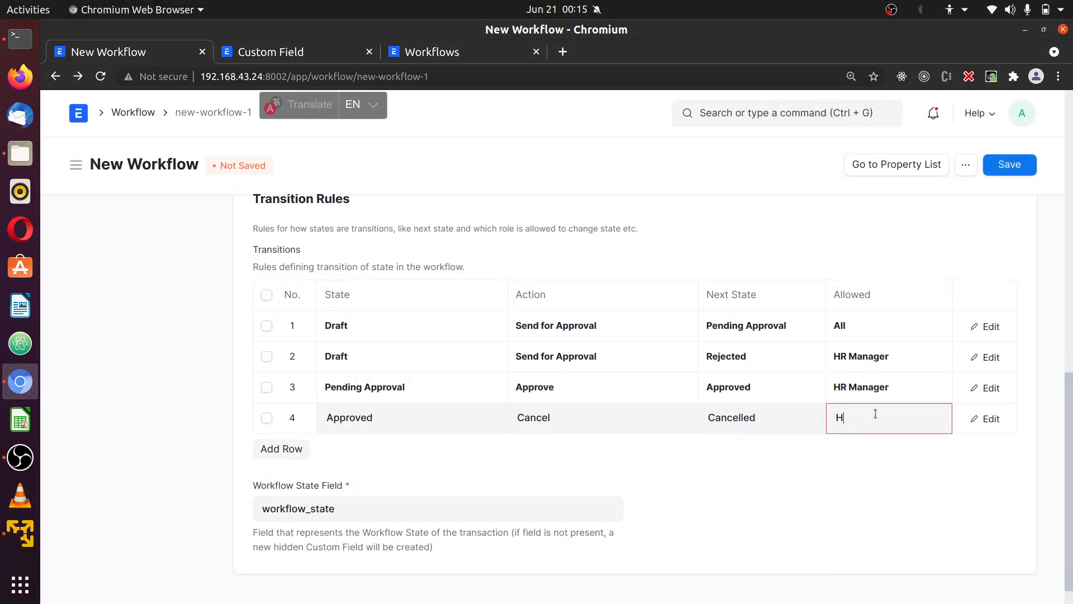
type("r ma")
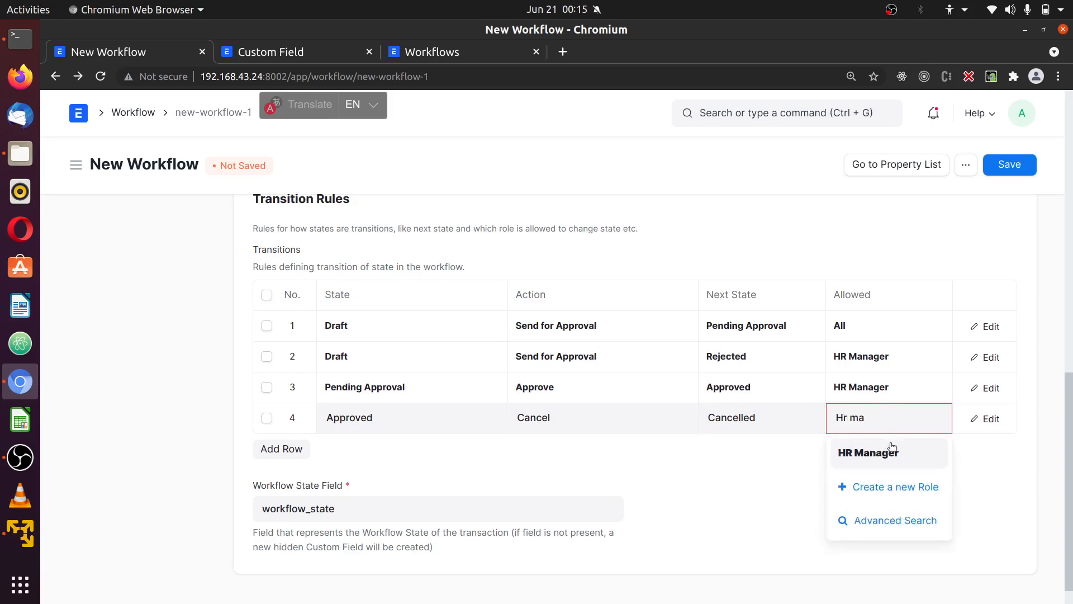
left_click(893, 451)
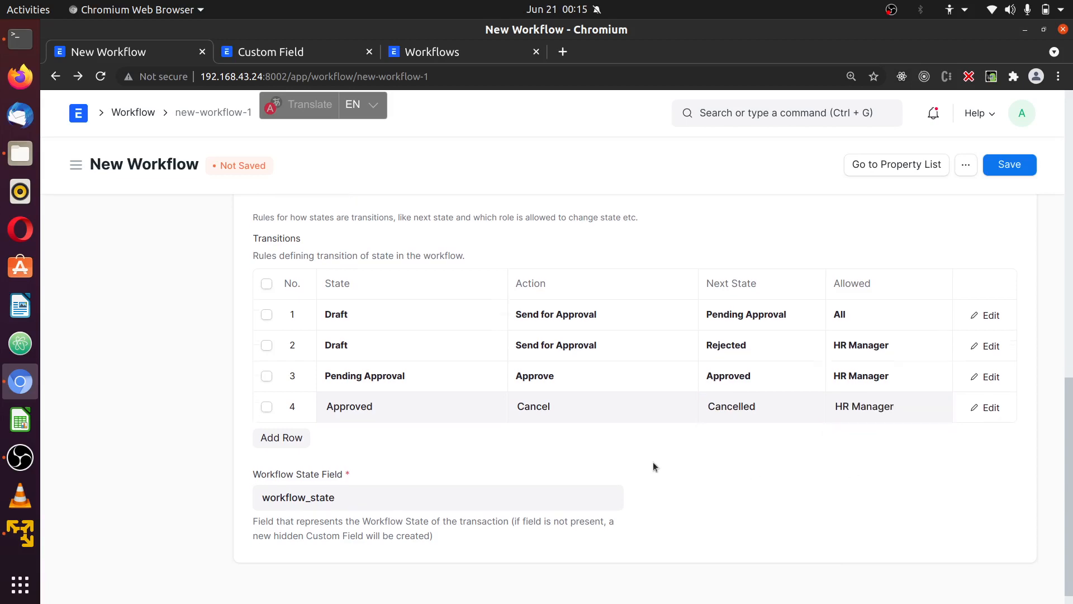
Review the Property workflow's settings, document states and transitions, and save the workflow
scroll(653, 462, "up", 5)
scroll(766, 387, "up", 5)
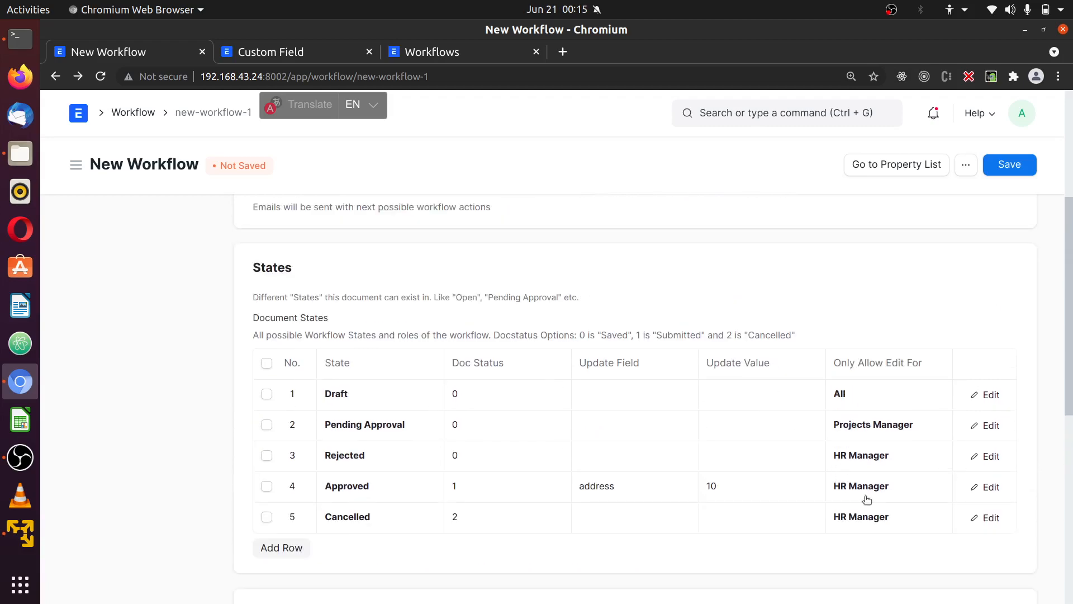
scroll(921, 341, "up", 1)
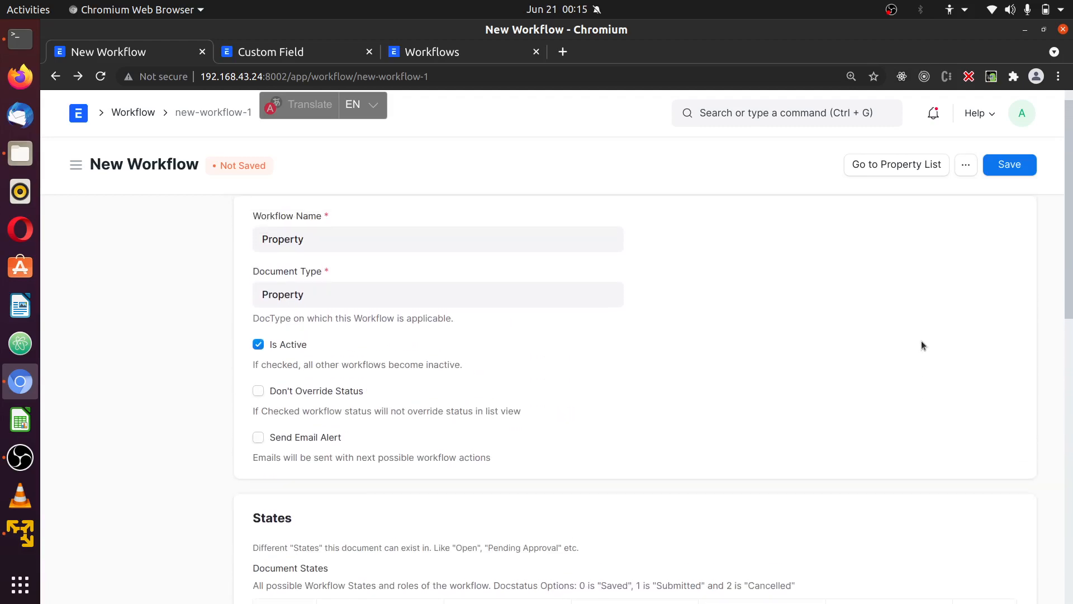
scroll(928, 343, "down", 9)
scroll(944, 358, "down", 3)
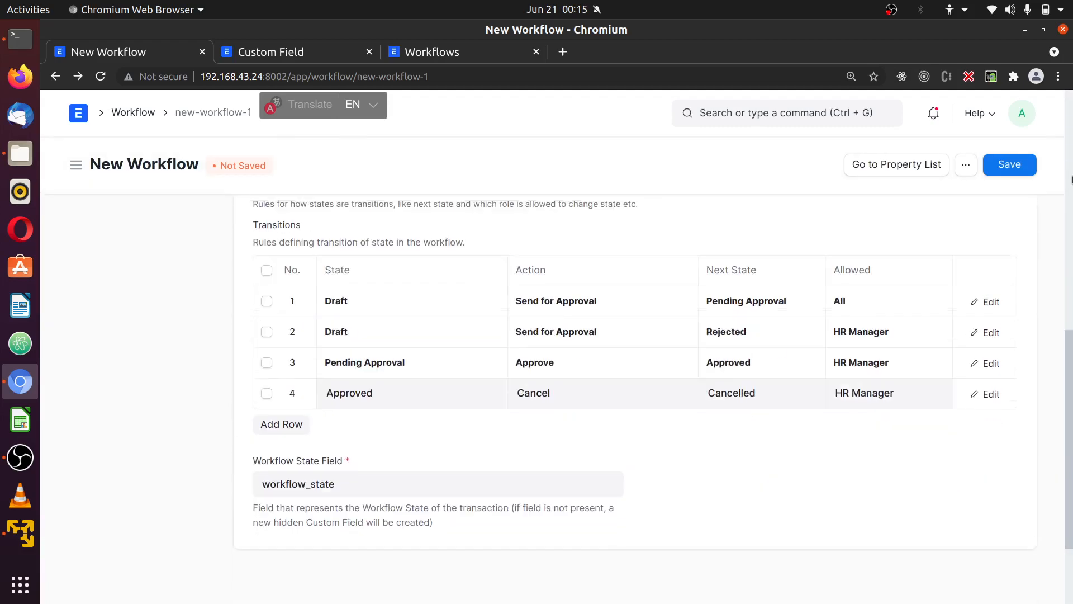
left_click(1017, 167)
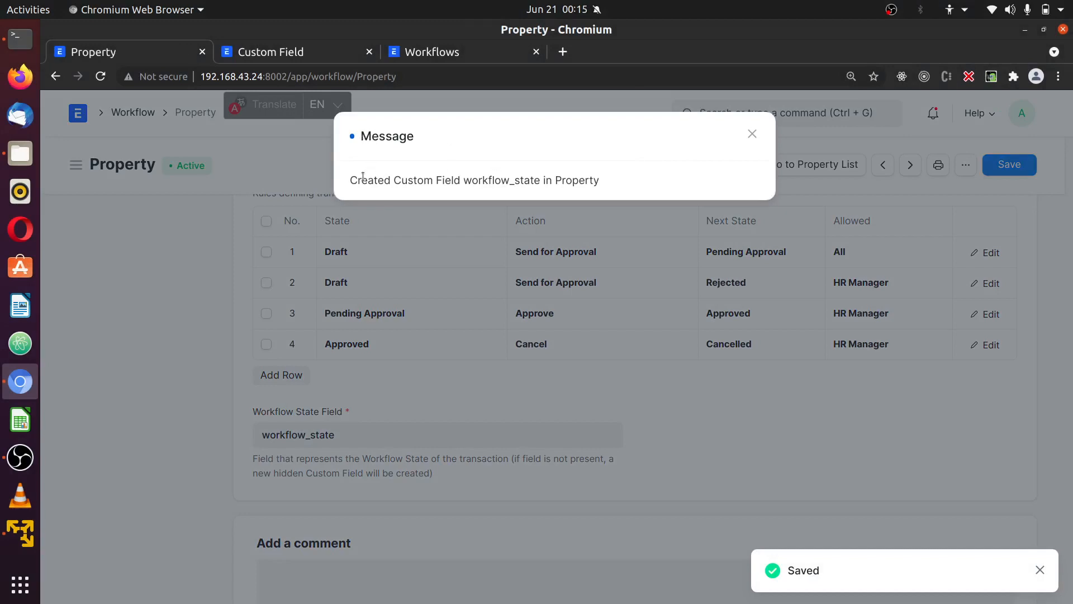
left_click_drag(354, 181, 536, 185)
left_click(576, 177)
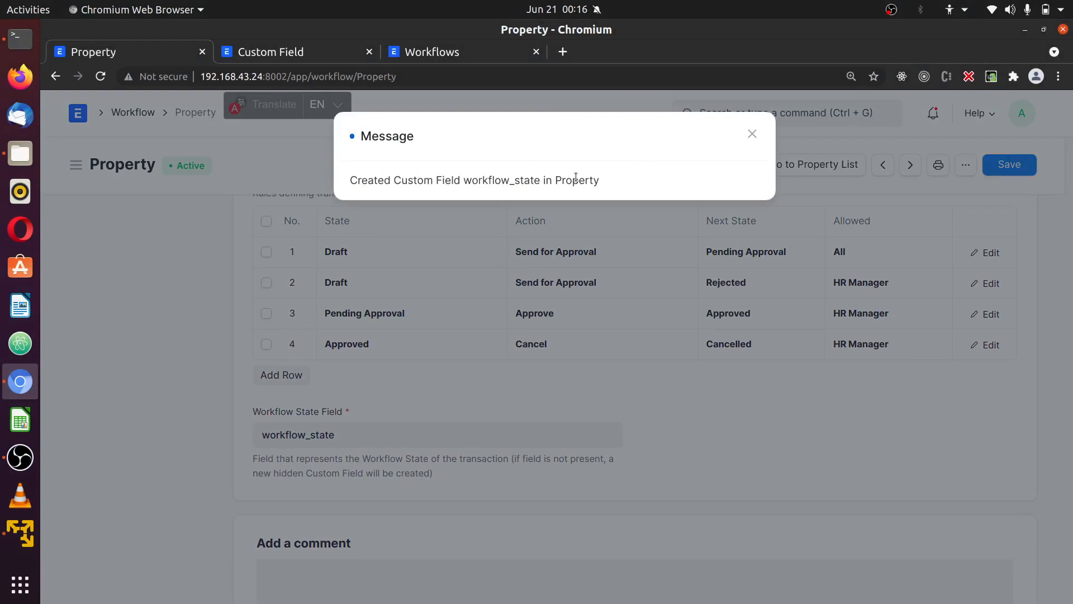
triple_click(576, 176)
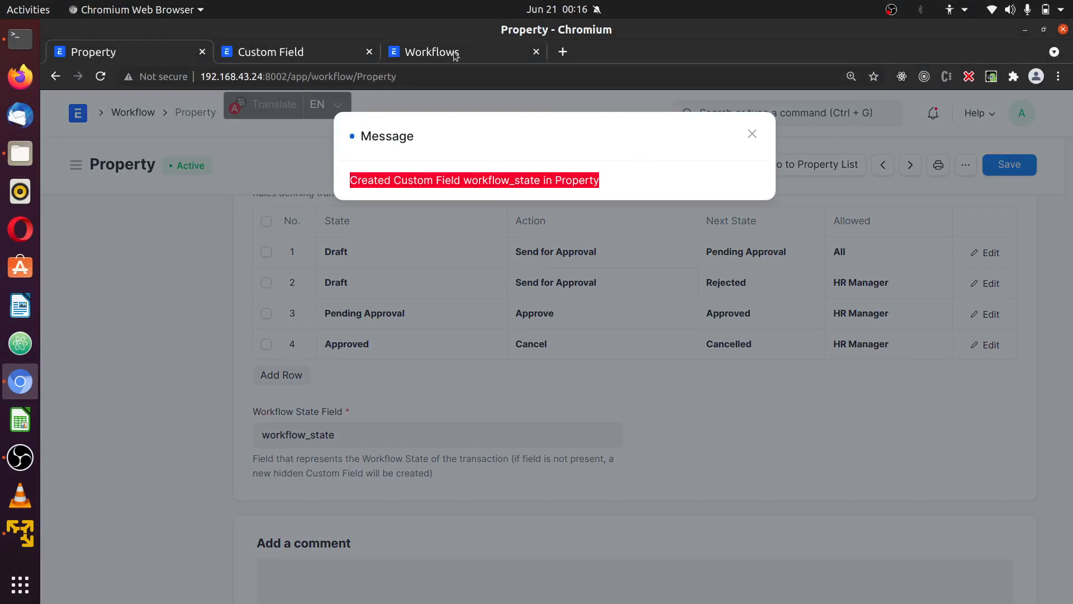
Search the Custom Field list for property, open Property-workflow_state and examine its field type, options and enabled flags
left_click(274, 52)
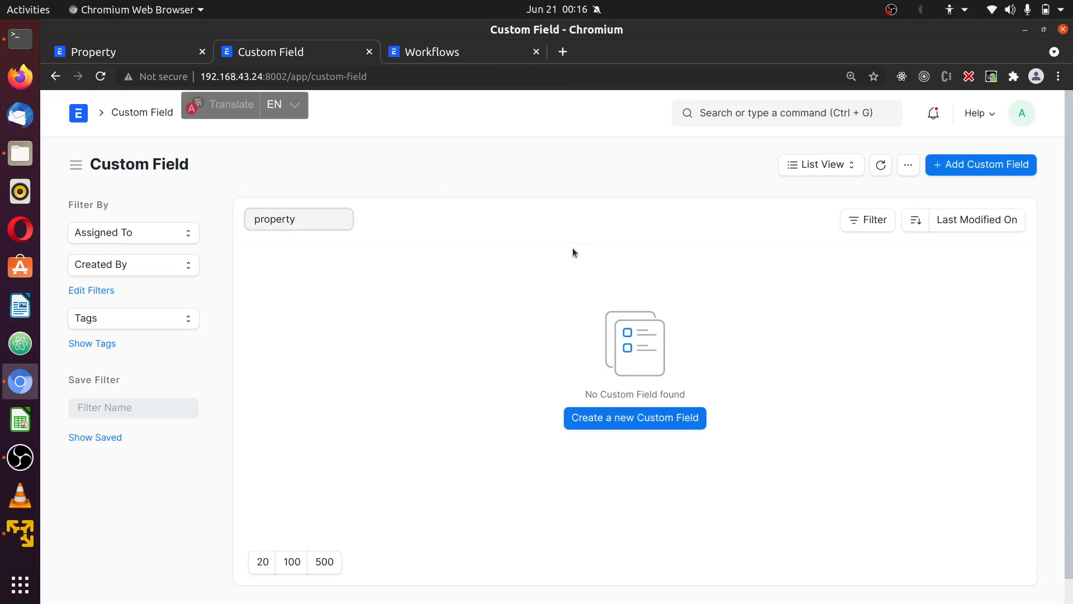
type("property")
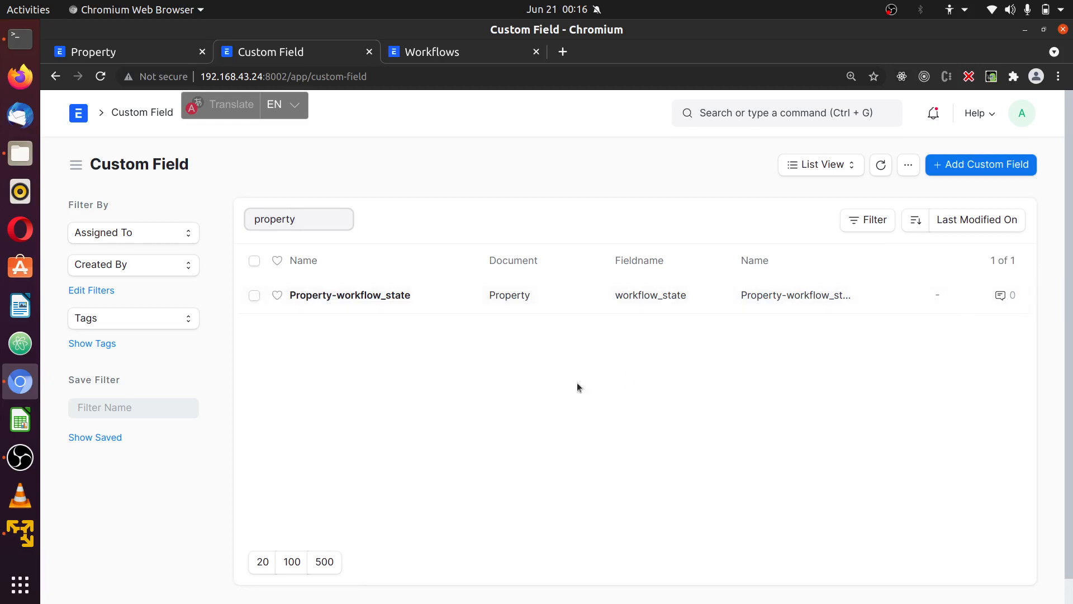
left_click(365, 297)
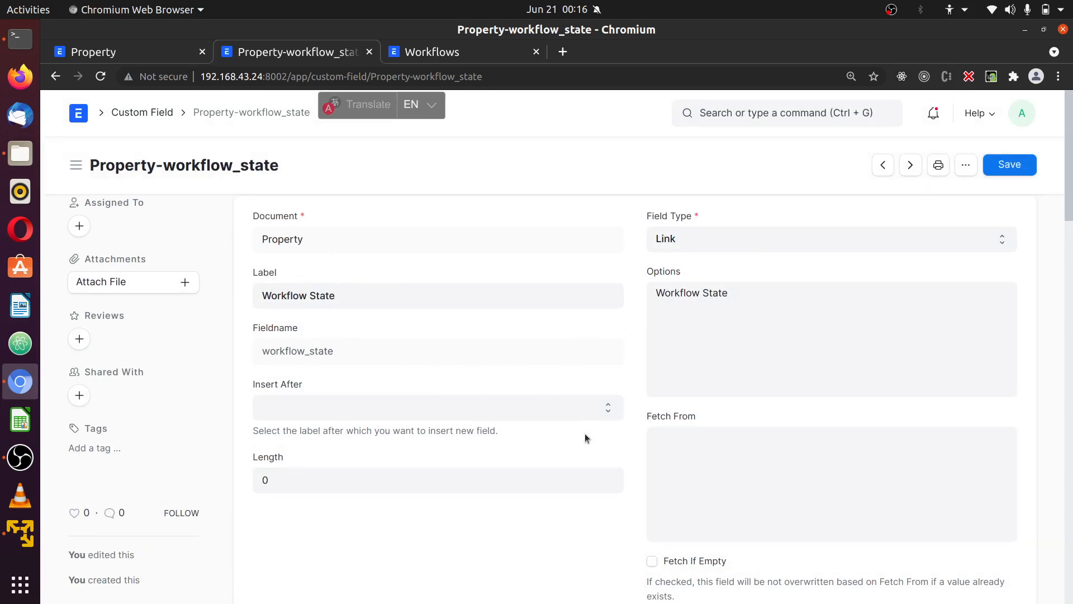
scroll(558, 418, "down", 7)
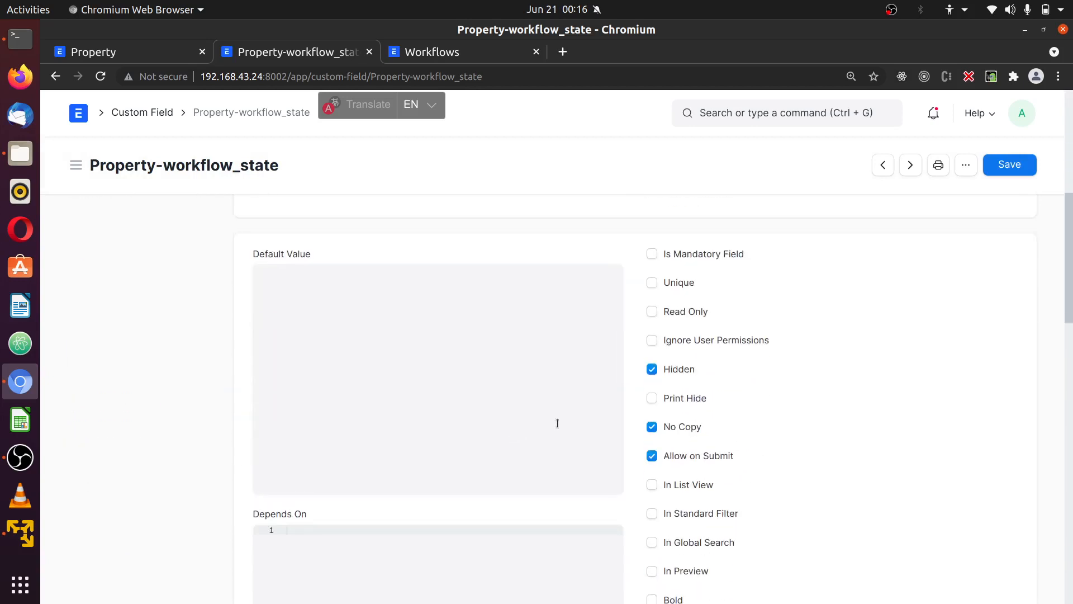
scroll(660, 454, "down", 2)
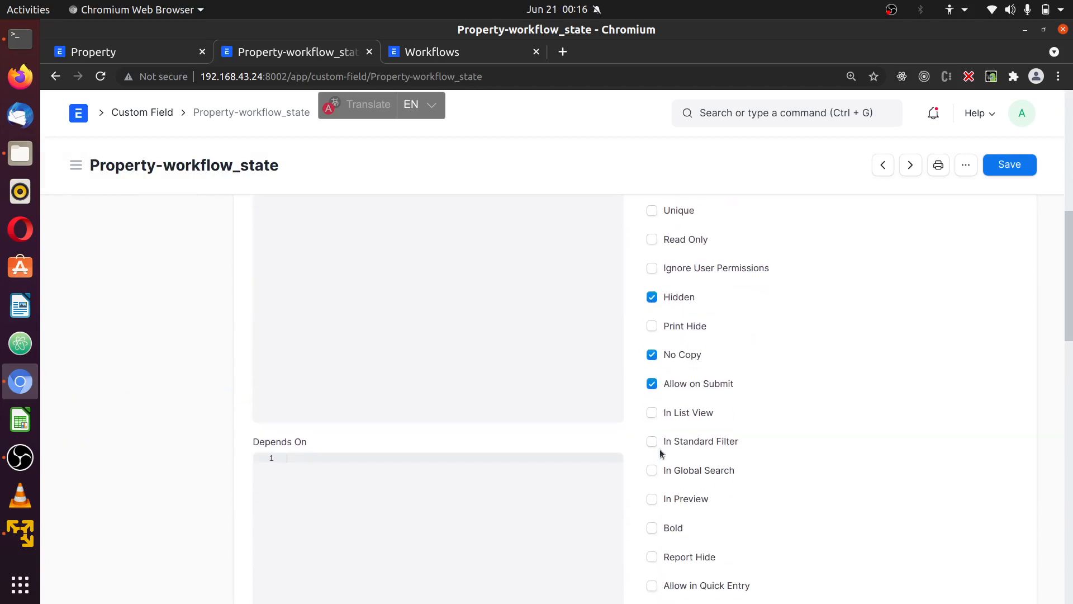
scroll(596, 467, "down", 12)
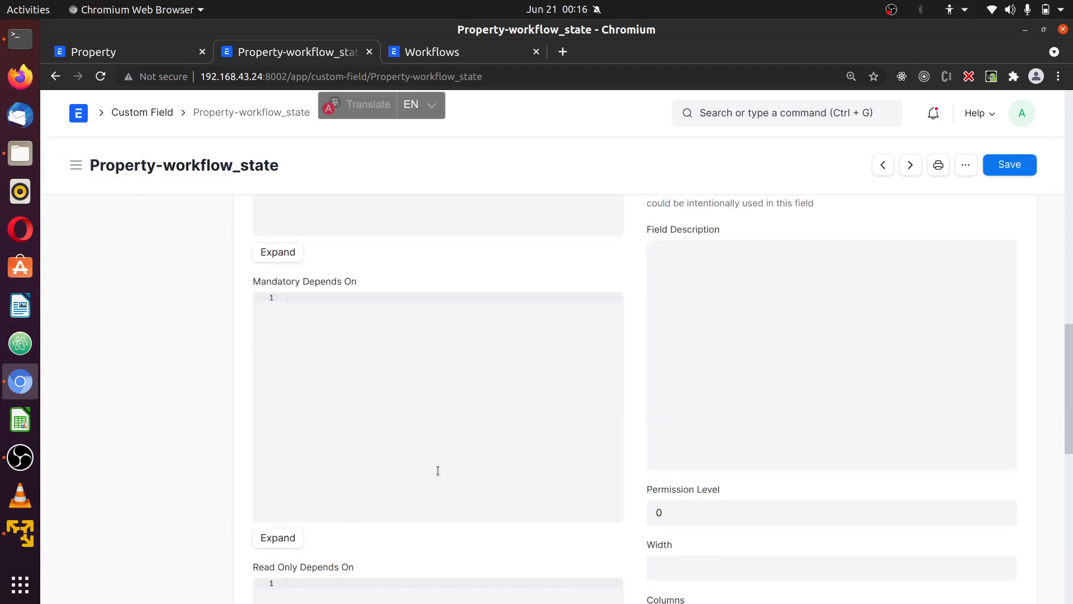
scroll(379, 375, "up", 6)
scroll(379, 376, "up", 5)
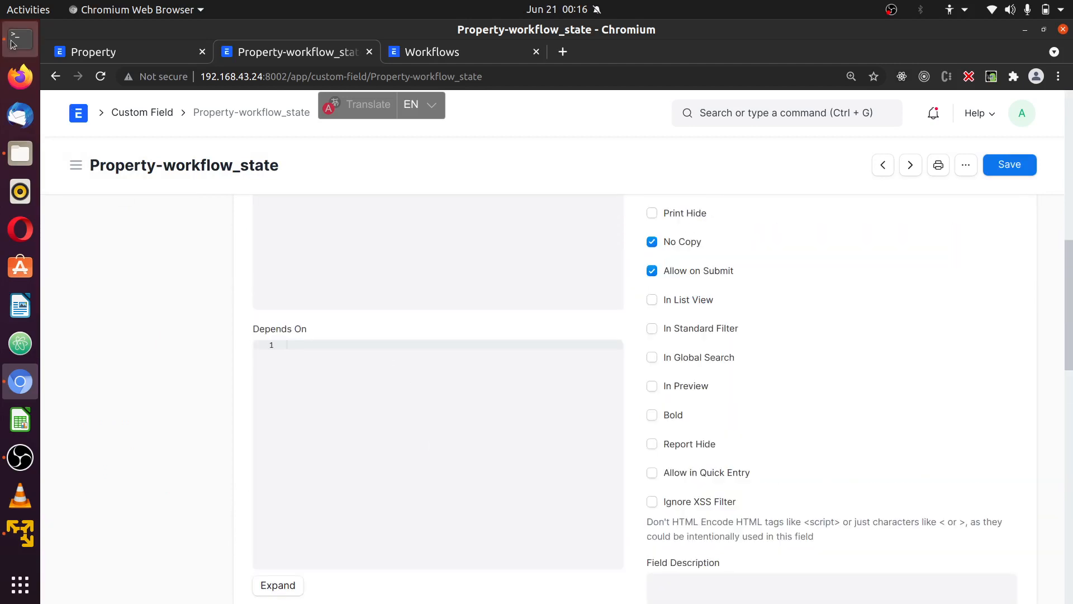
Switch to the terminal, start the database console with bench mariadb and run DESC `tabProperty`;
left_click(20, 38)
type("bench mariadb")
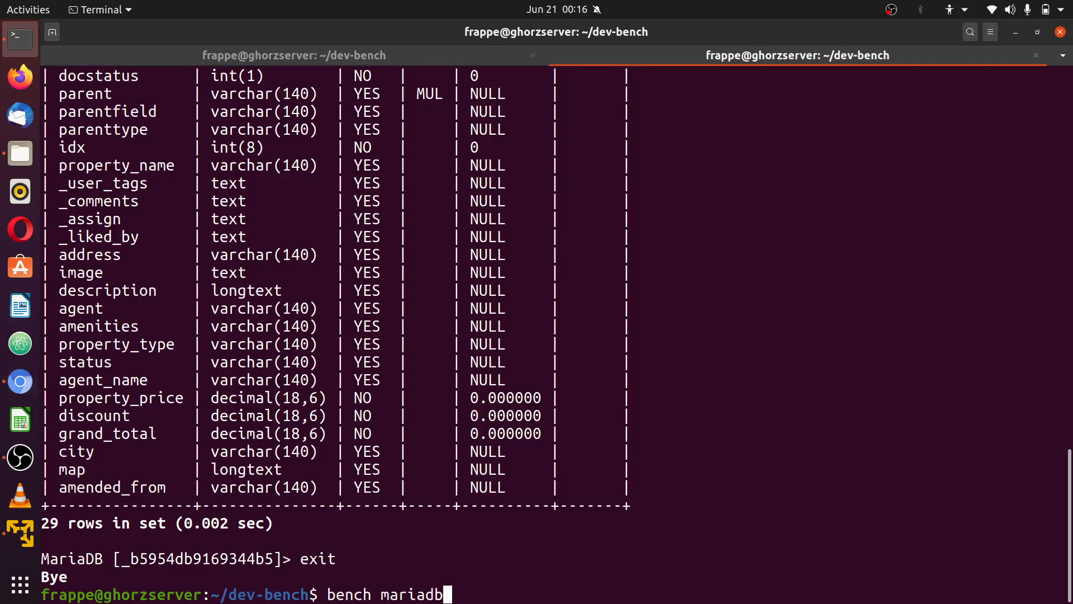
key("Return")
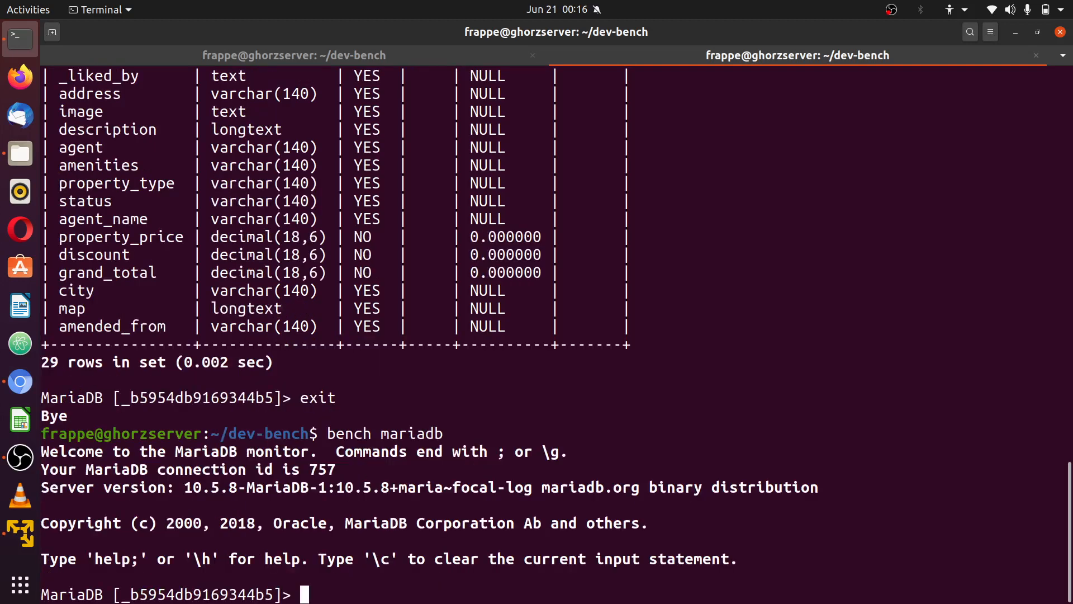
key("Up")
key("Return")
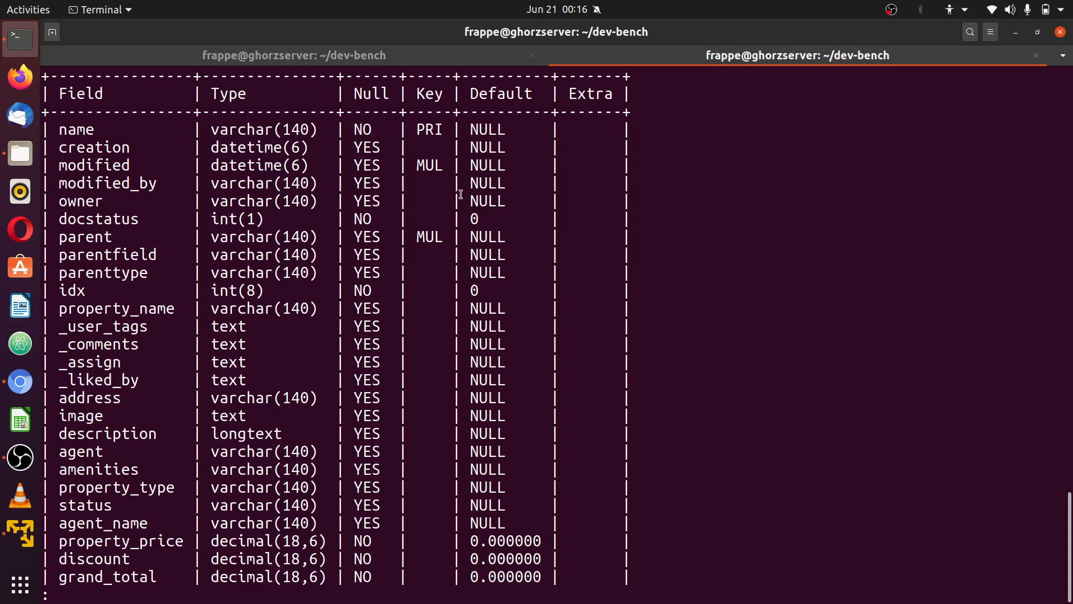
Inspect the column listing of tabProperty for the workflow_state column and exit the MariaDB console
key("Down")
key("Down")
key("Down")
key("Down")
key("Down")
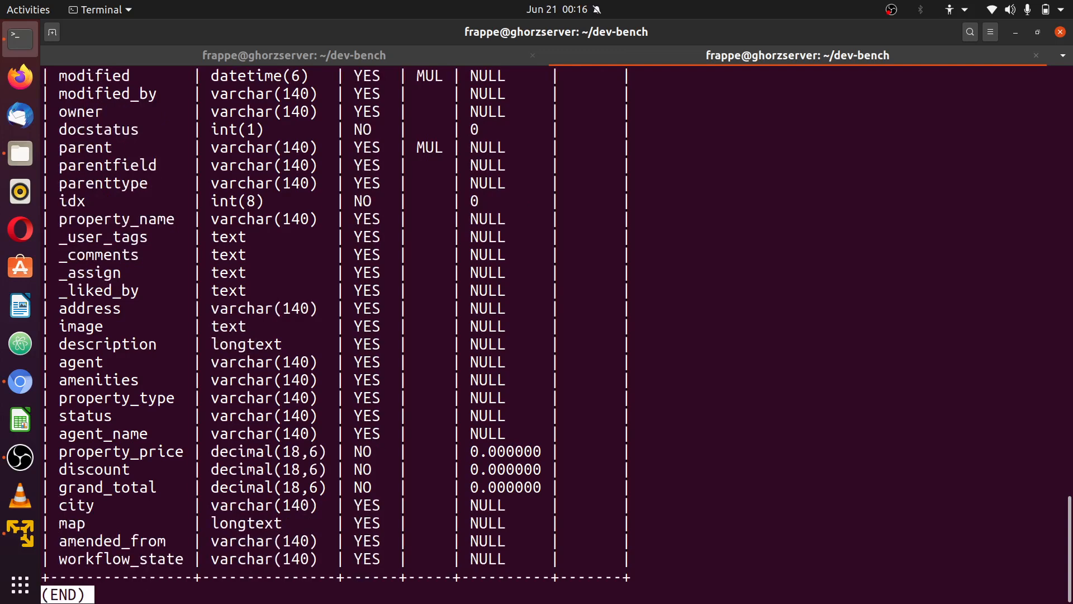
double_click(109, 556)
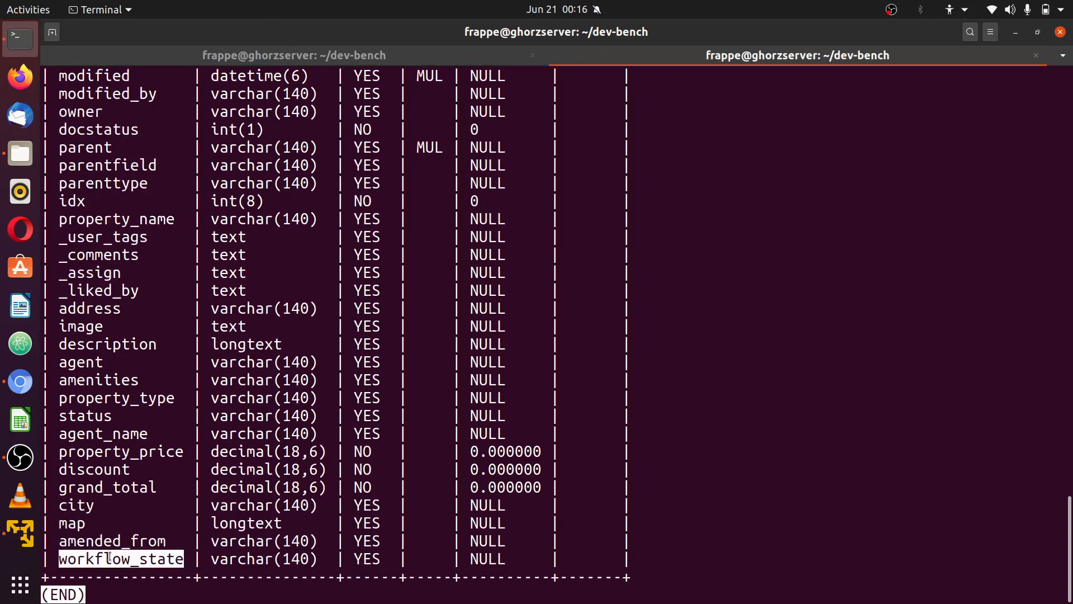
scroll(195, 315, "up", 4)
scroll(130, 158, "up", 6)
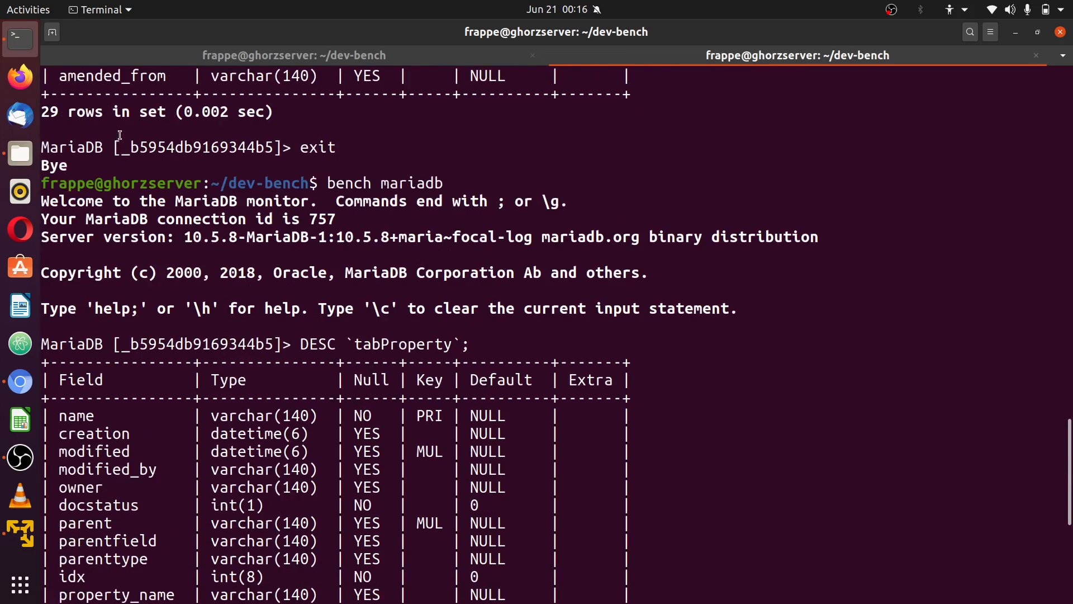
scroll(129, 242, "down", 12)
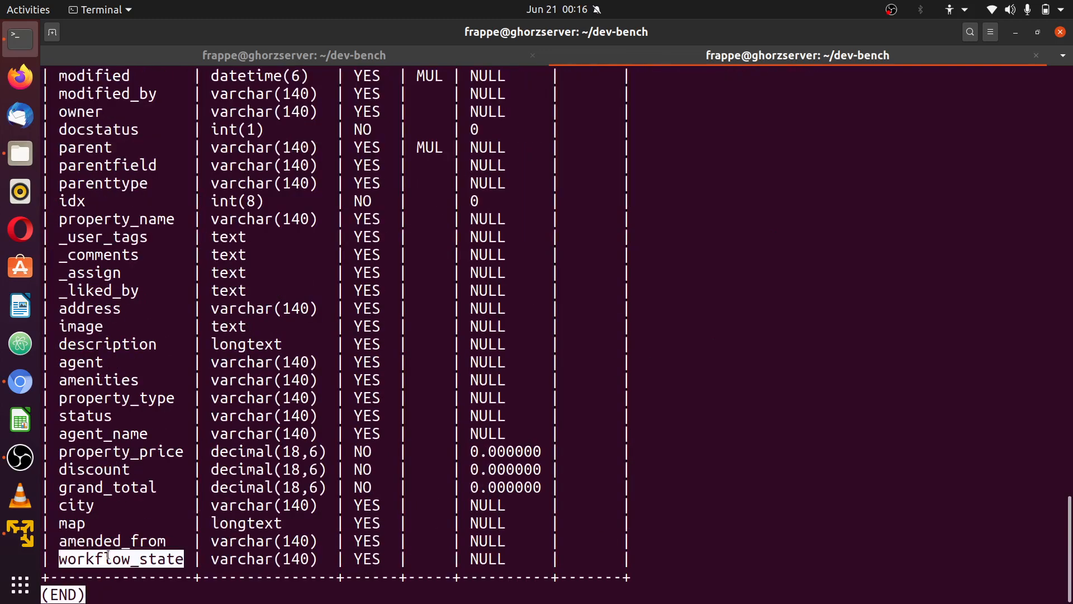
type("q")
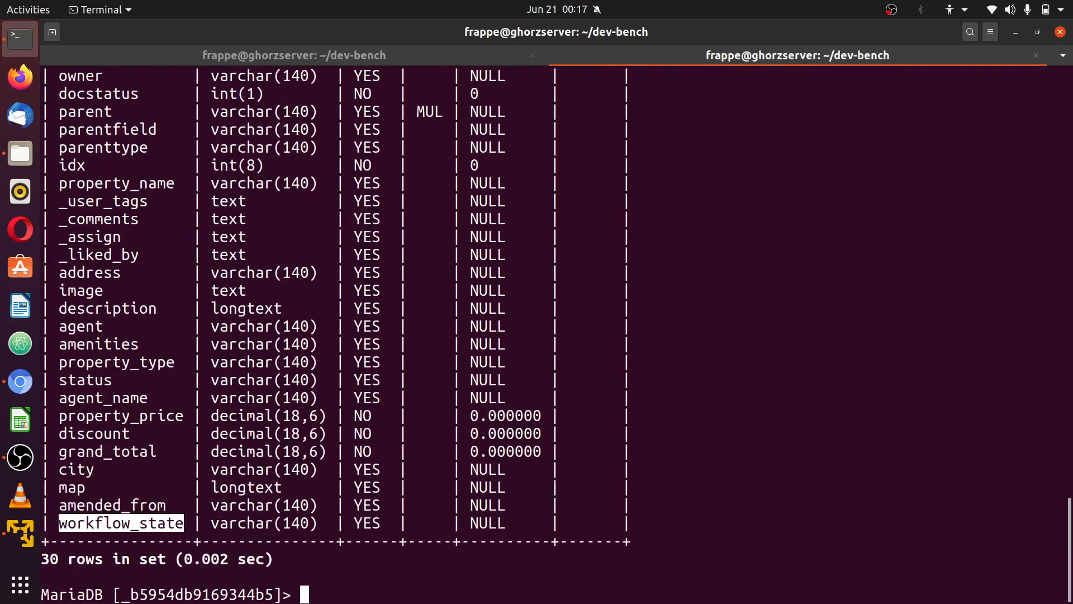
type("exit")
key("Return")
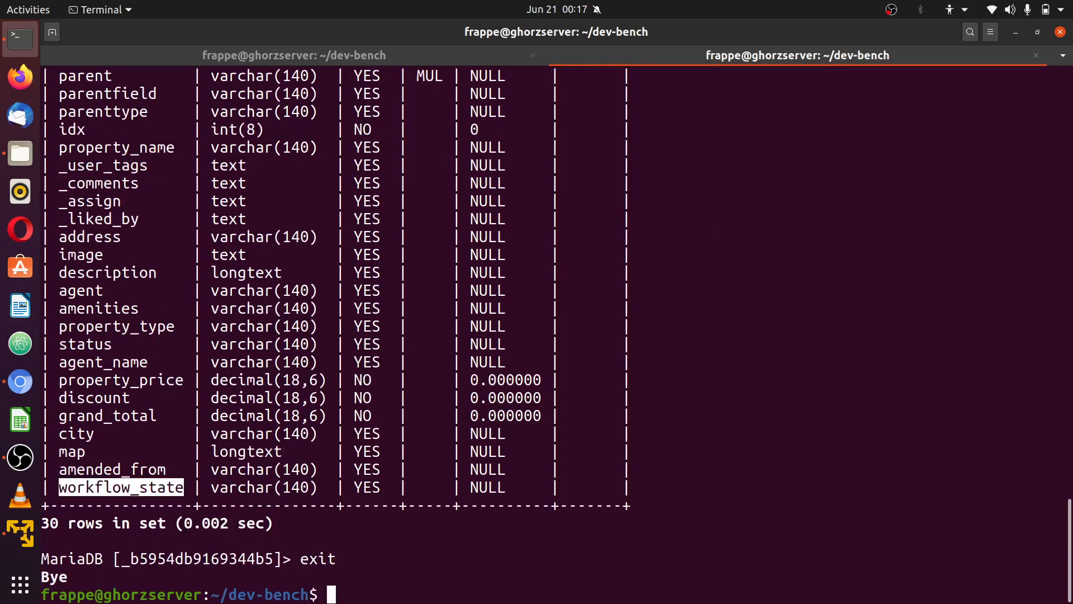
Switch back to Chromium and leave the workflow_state custom field for the ERPNext Home page
left_click(15, 382)
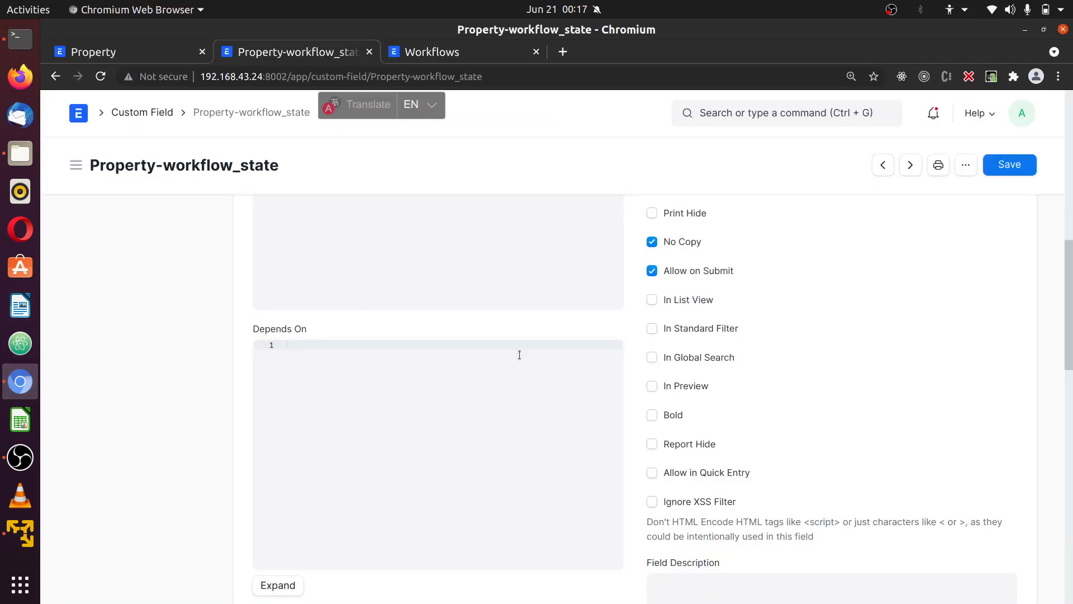
scroll(584, 279, "up", 6)
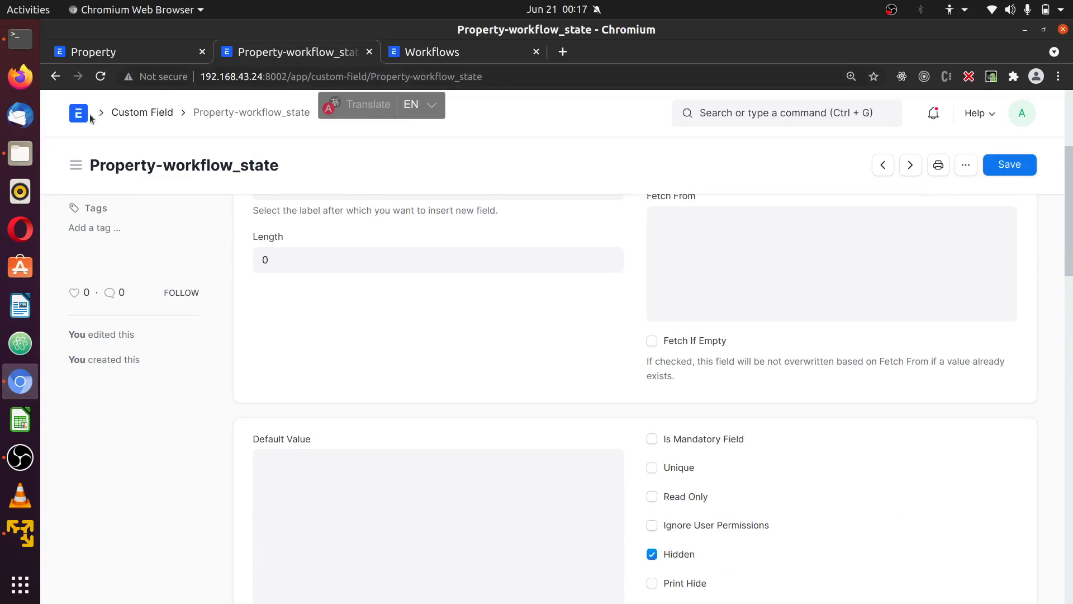
left_click(85, 116)
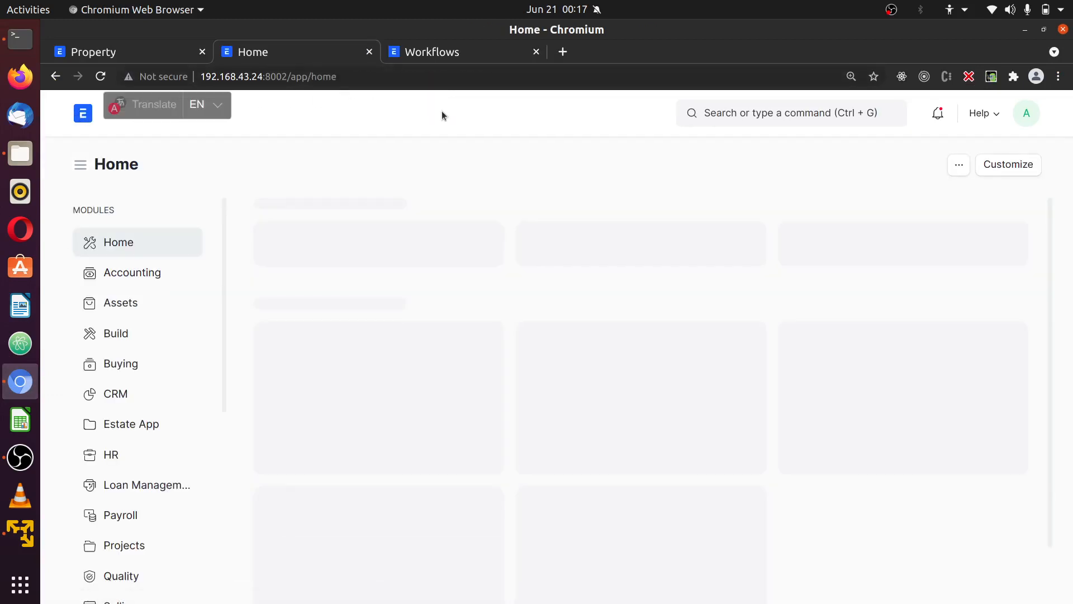
Dismiss the custom field message on the Property workflow and open the list of workflows
left_click(110, 52)
left_click(754, 137)
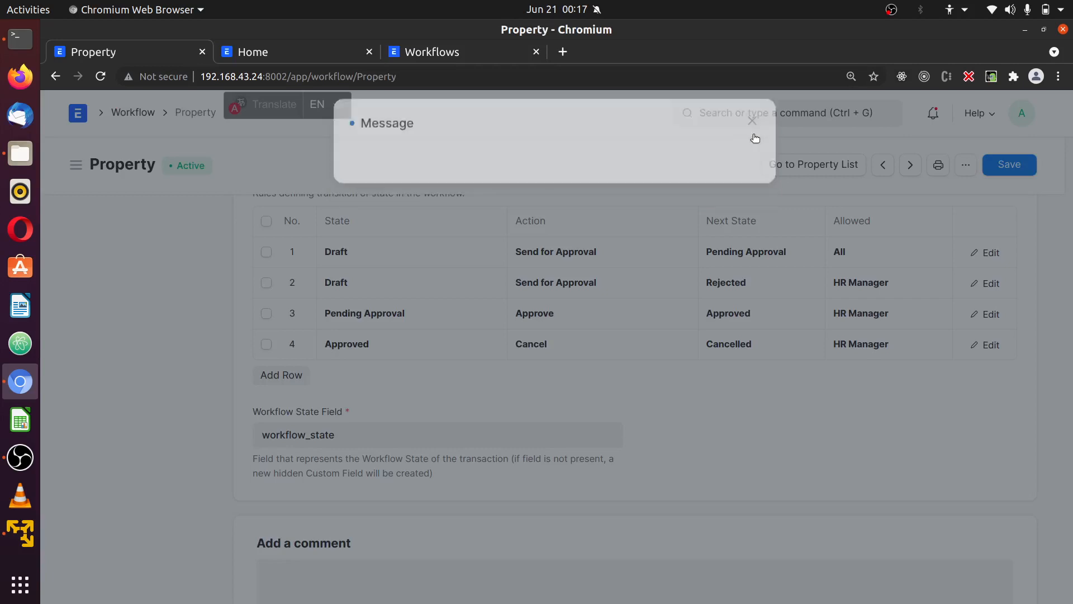
scroll(749, 268, "up", 15)
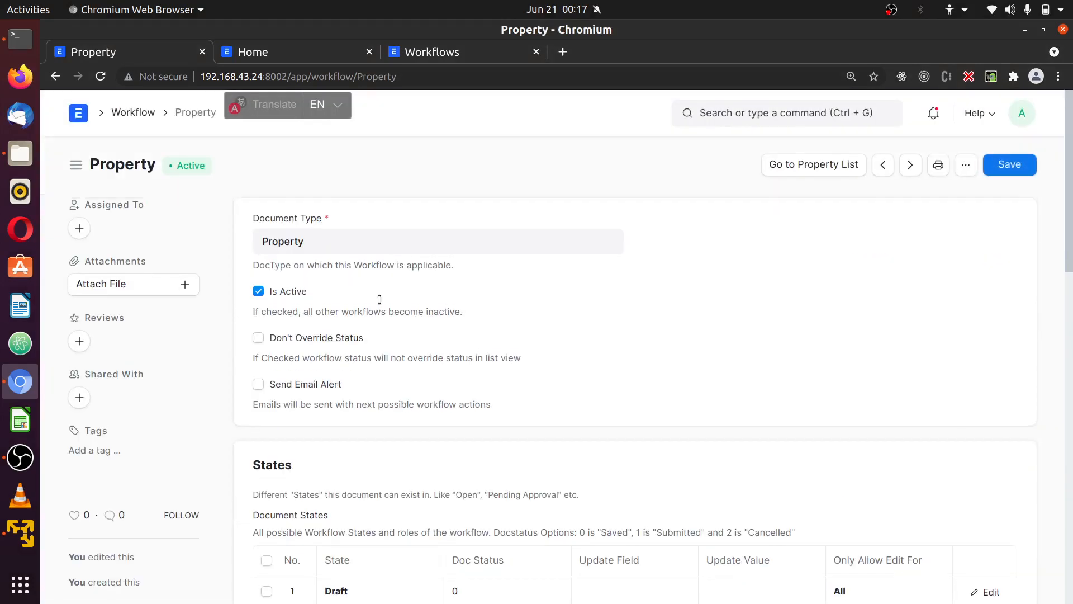
left_click(145, 116)
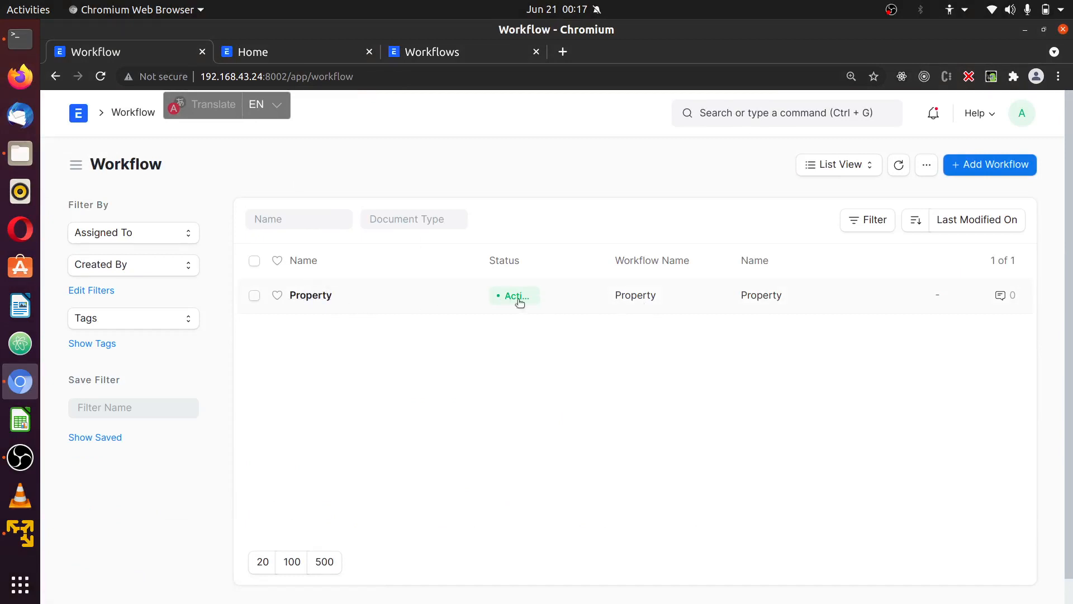
Open property record 000186 from the Property list of the Estate App module
left_click(290, 50)
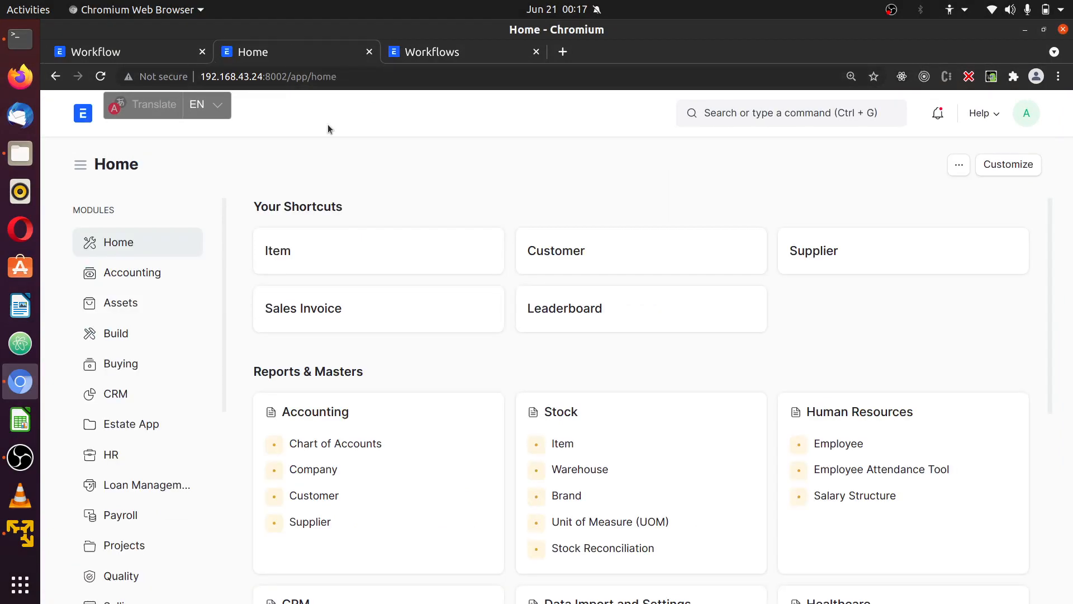
left_click(112, 424)
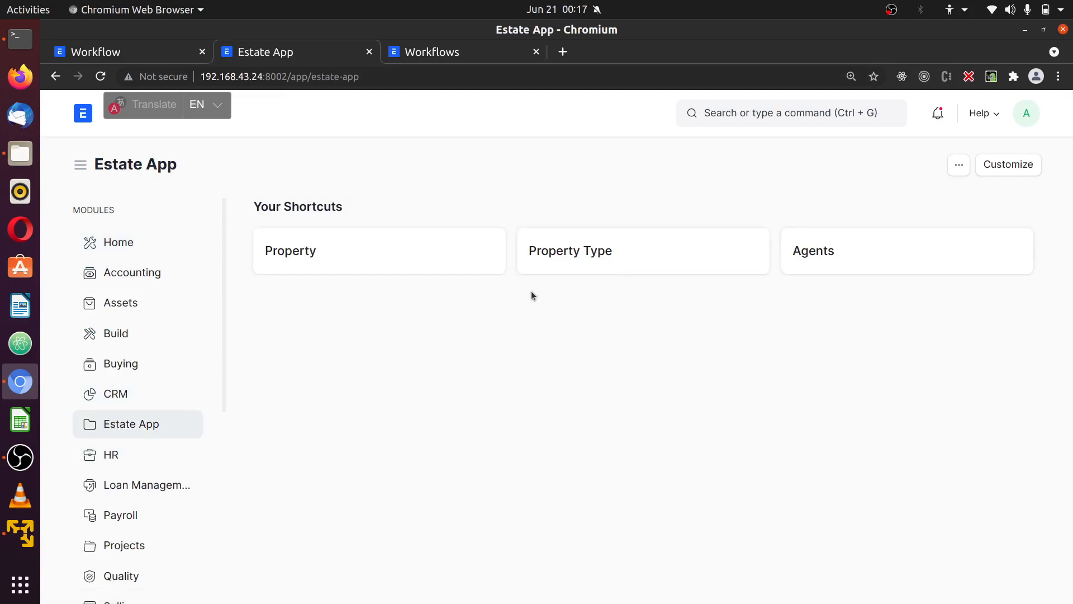
left_click(349, 263)
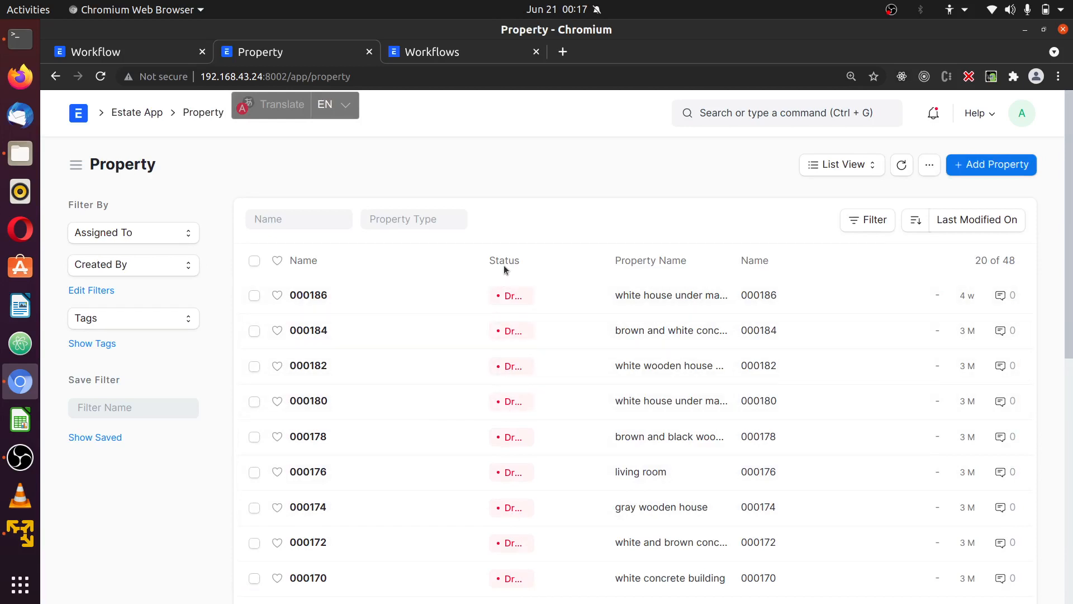
left_click(308, 294)
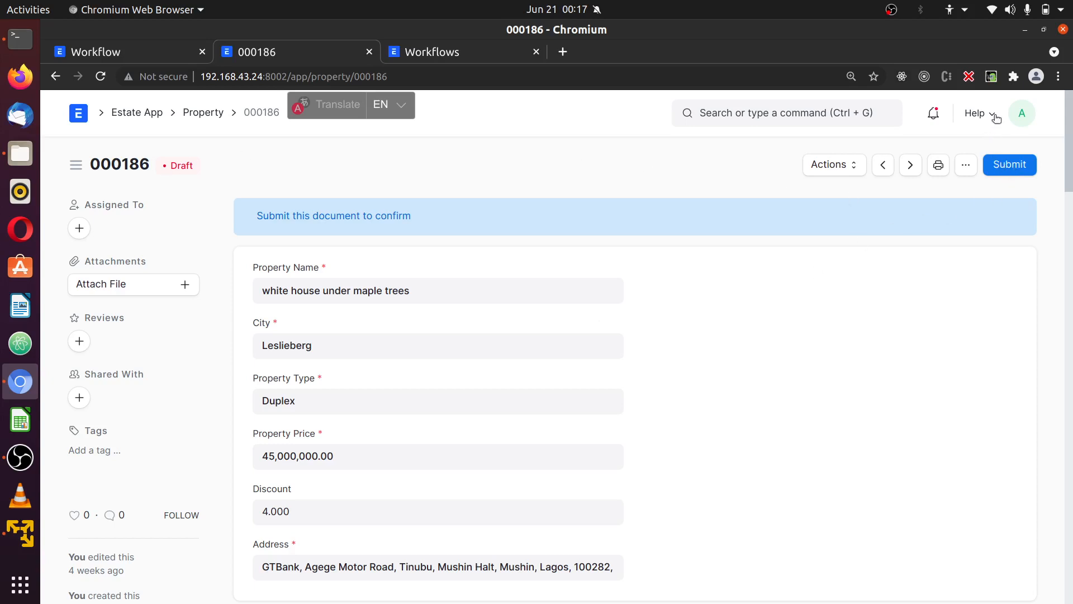
Reload the session on property record 000186 and show the workflow actions available for it
left_click(1022, 113)
left_click(941, 235)
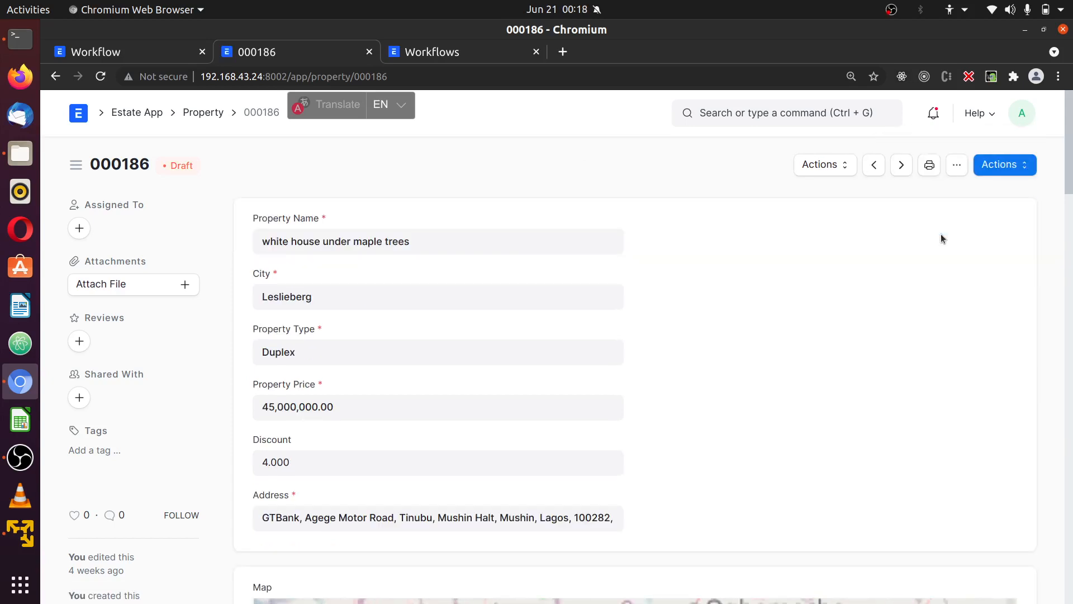
left_click(1001, 167)
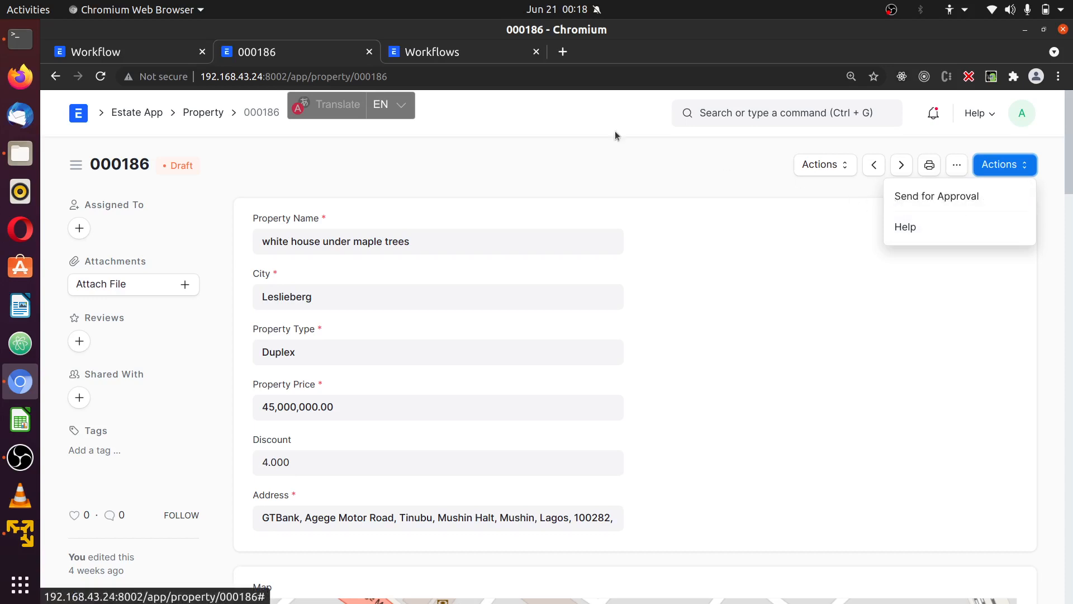
Review the Property workflow's document states and transition rules, and return to property record 000186
left_click(118, 49)
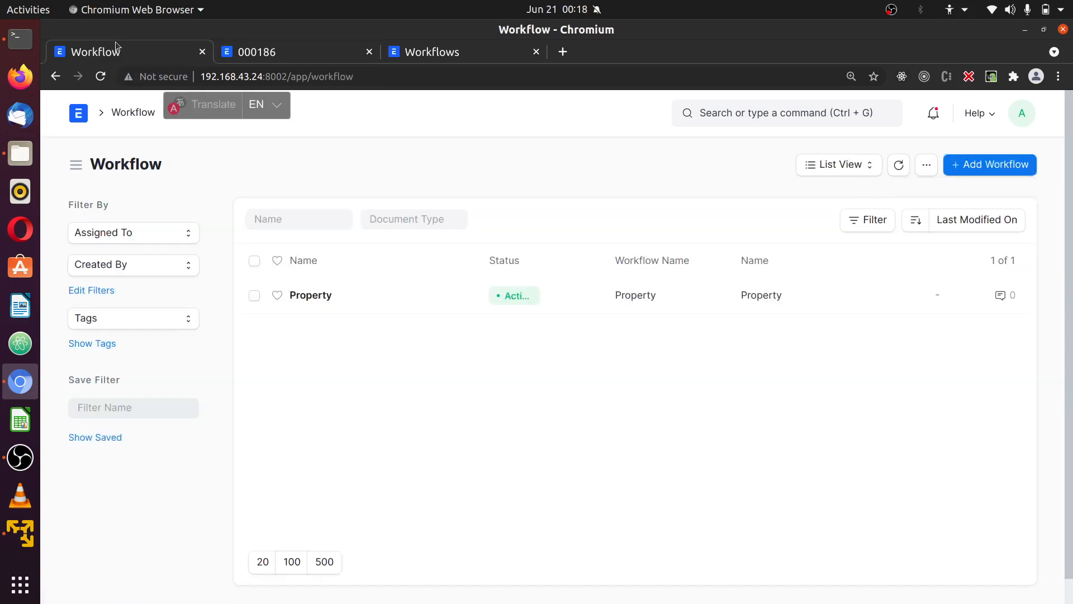
left_click(302, 297)
scroll(573, 311, "down", 3)
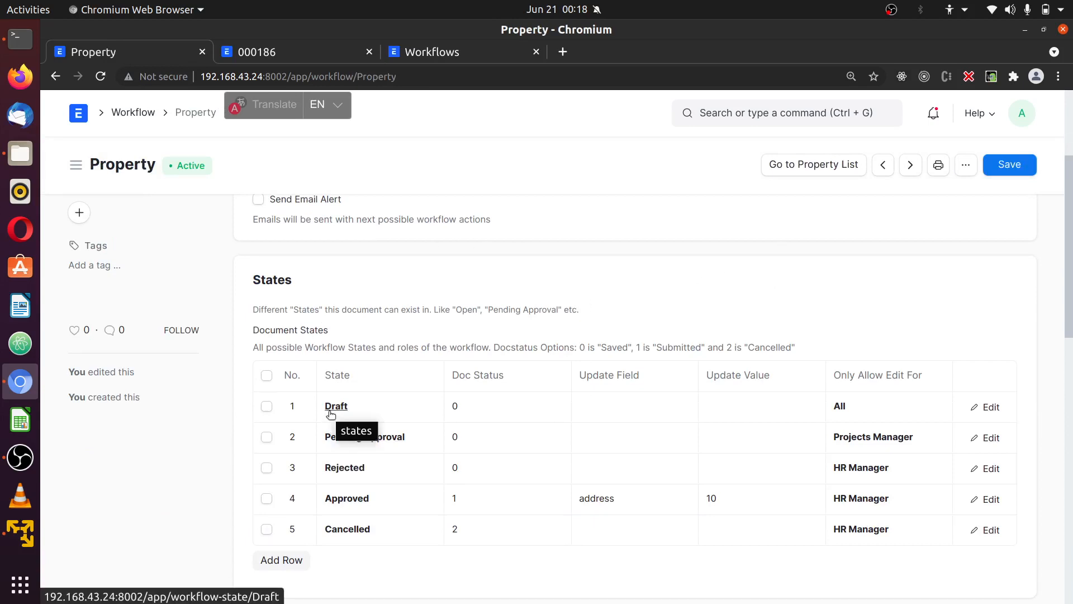
scroll(561, 324, "down", 7)
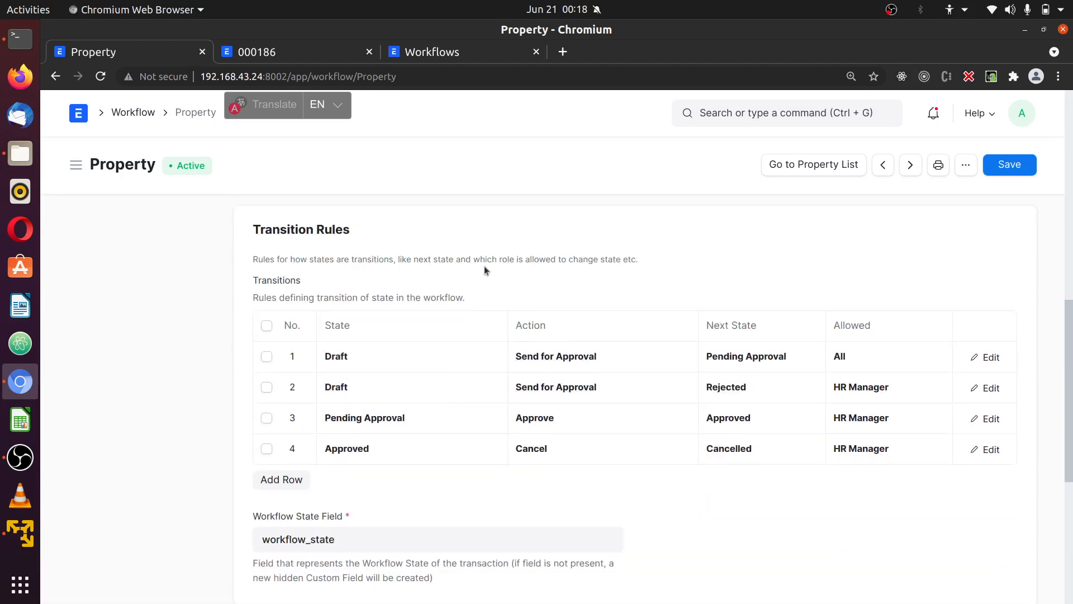
left_click(420, 50)
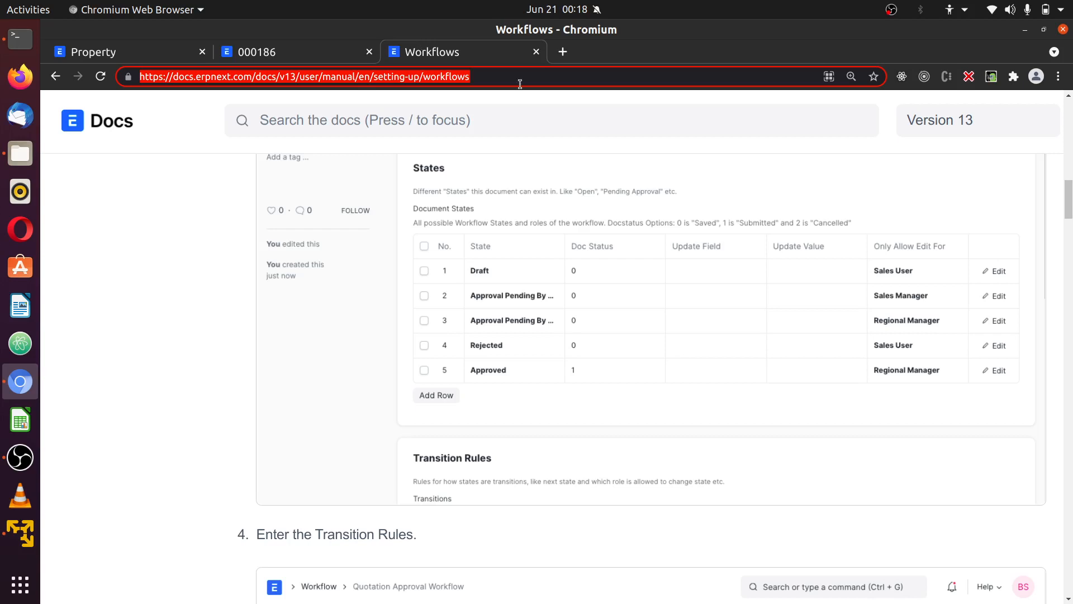
left_click(179, 60)
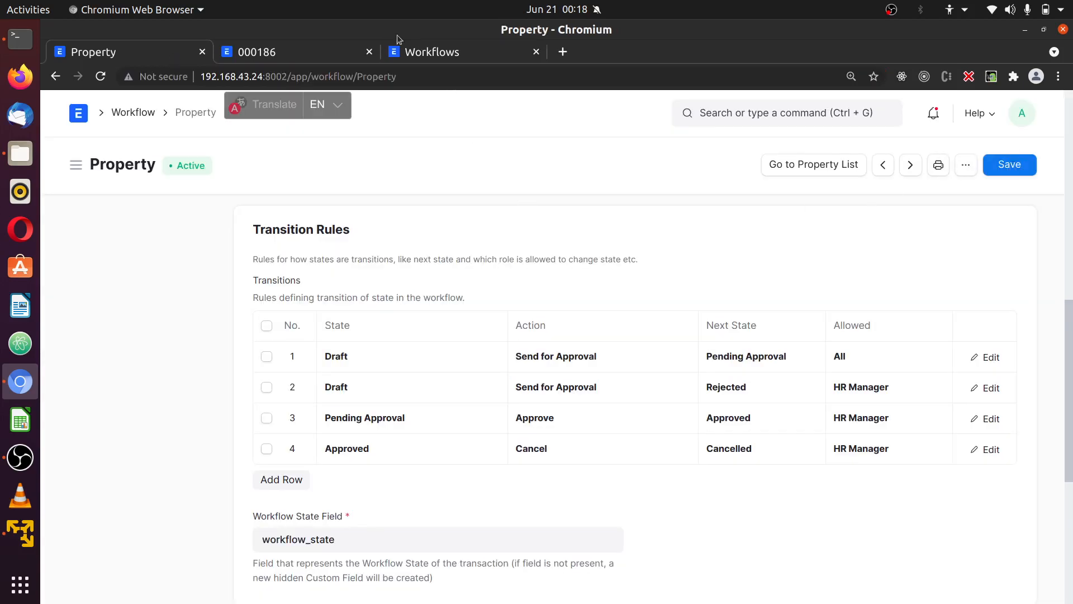
scroll(478, 233, "up", 10)
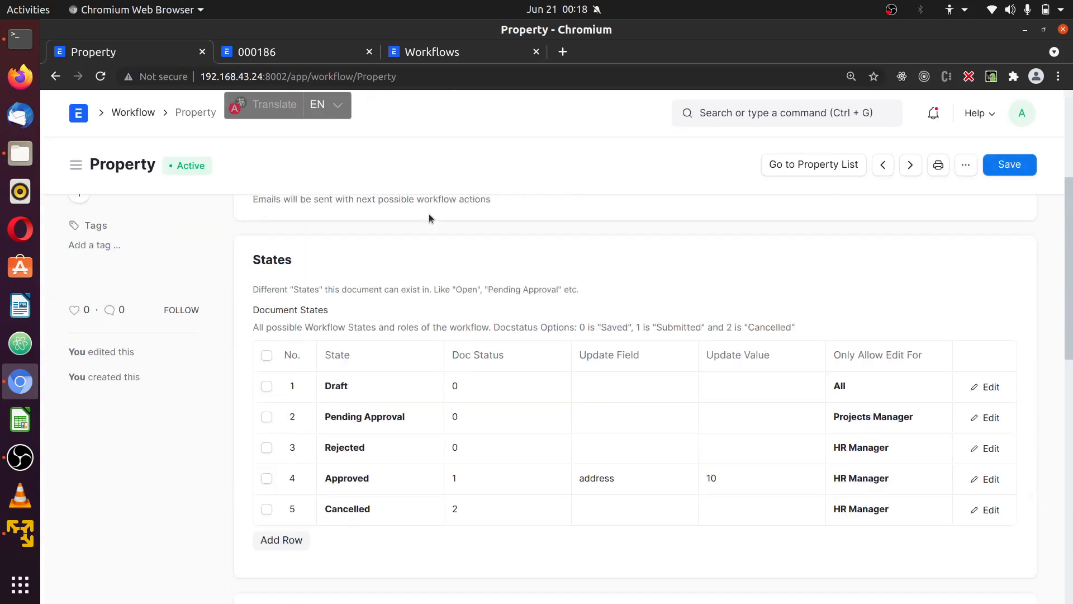
left_click(278, 52)
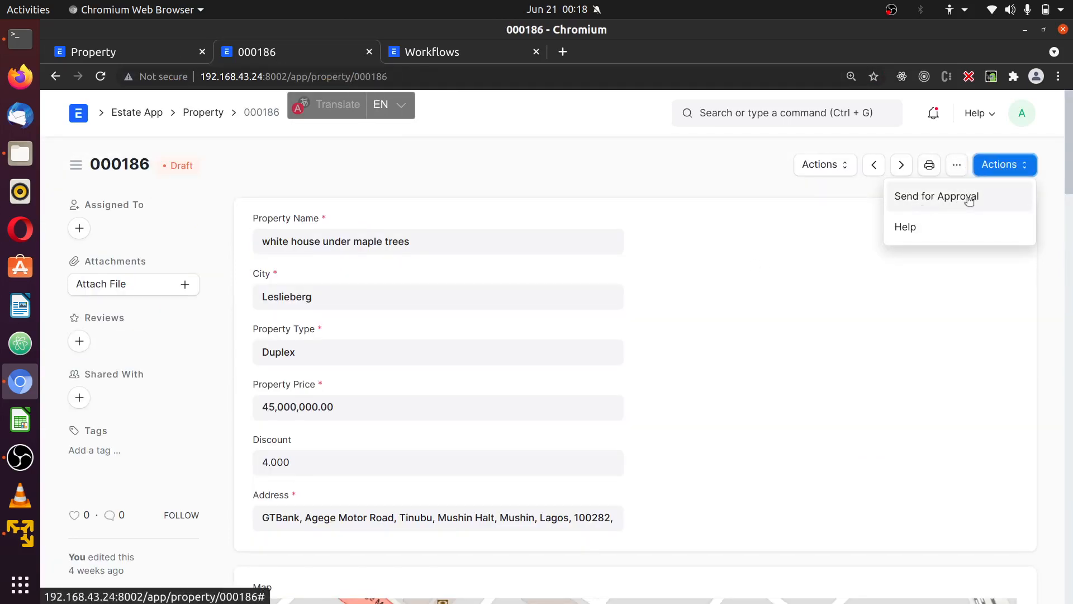
In the Property workflow's transition rules, set the action of the Draft to Rejected rule to Reject and save the workflow
left_click(159, 51)
scroll(434, 242, "down", 7)
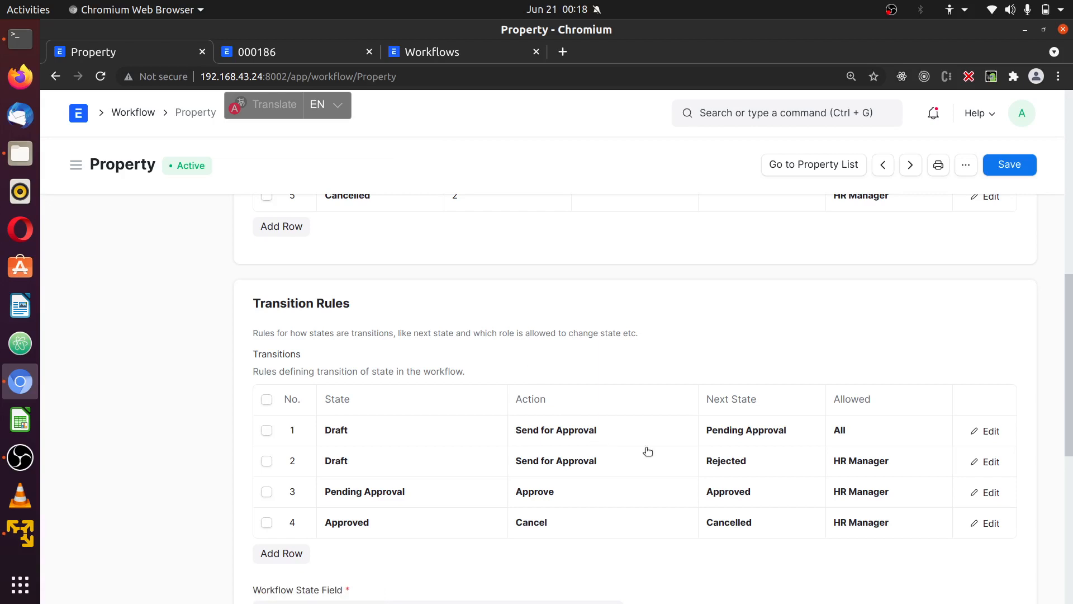
left_click(623, 463)
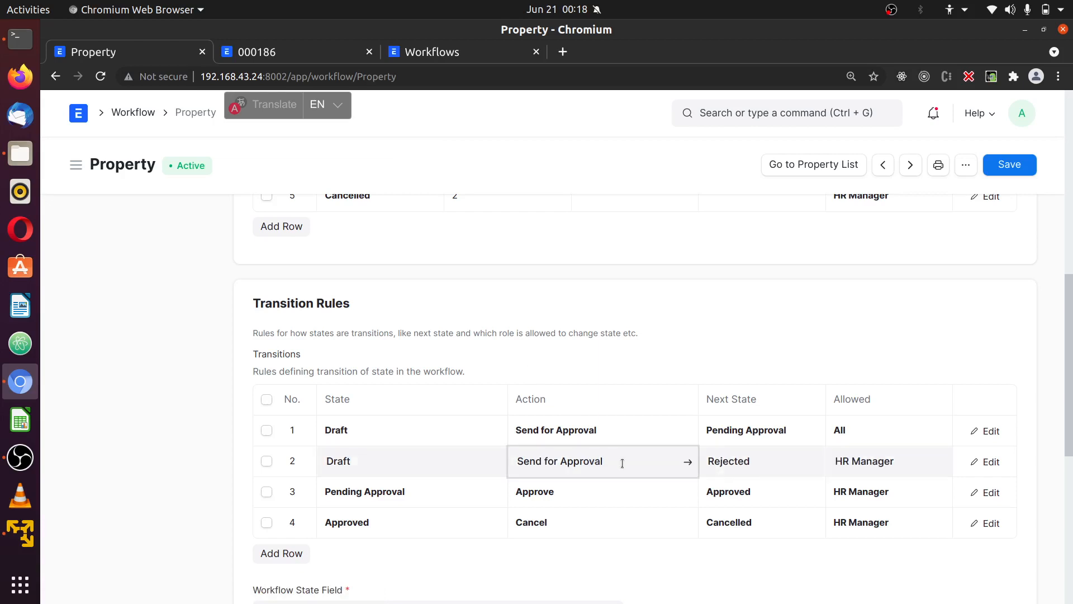
key("BackSpace")
key("BackSpace")
key("BackSpace")
key("BackSpace")
key("BackSpace")
key("BackSpace")
key("BackSpace")
key("BackSpace")
key("BackSpace")
key("BackSpace")
key("BackSpace")
key("BackSpace")
key("BackSpace")
key("BackSpace")
key("BackSpace")
key("BackSpace")
type("J")
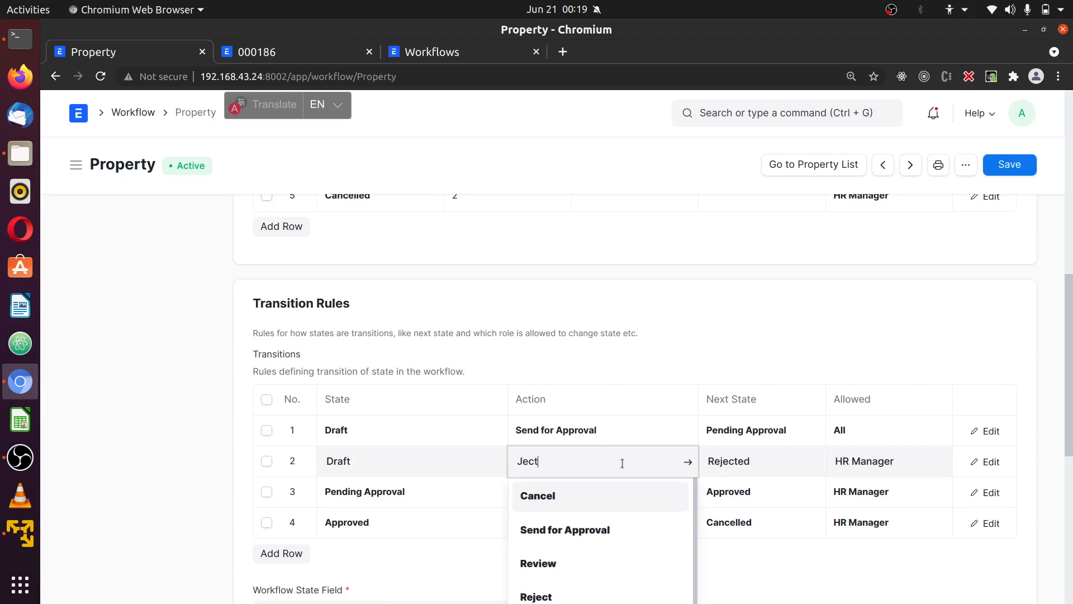
key("BackSpace")
type("Reje")
left_click(617, 497)
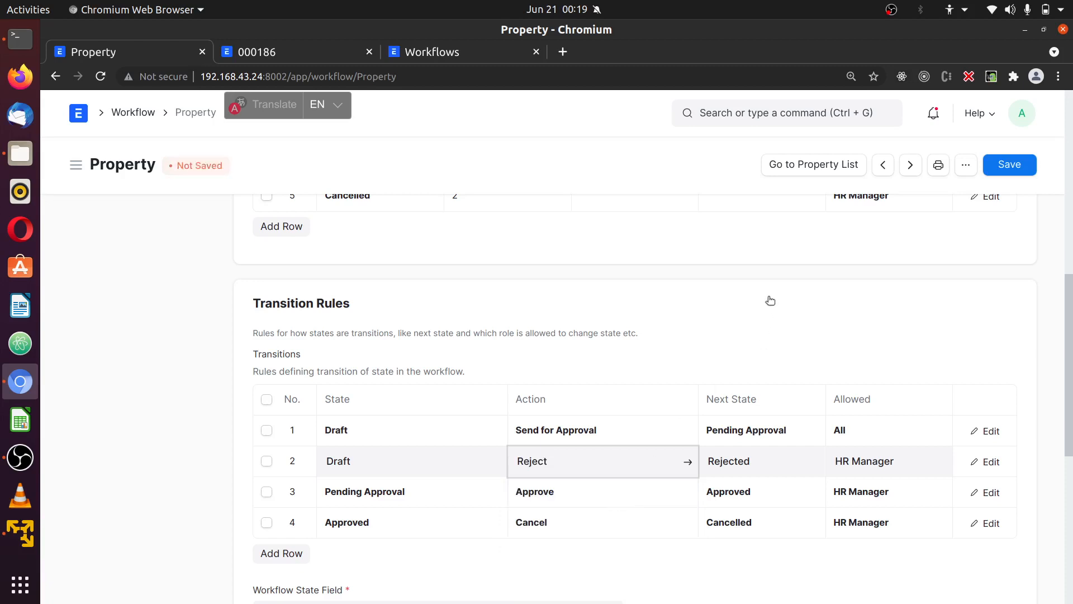
left_click(774, 272)
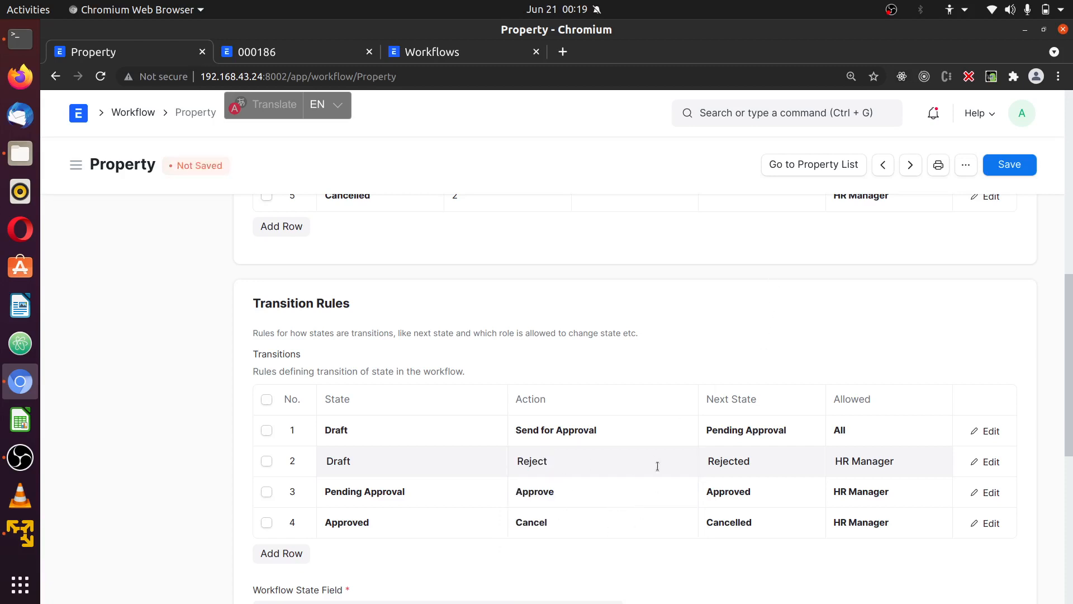
left_click(1021, 167)
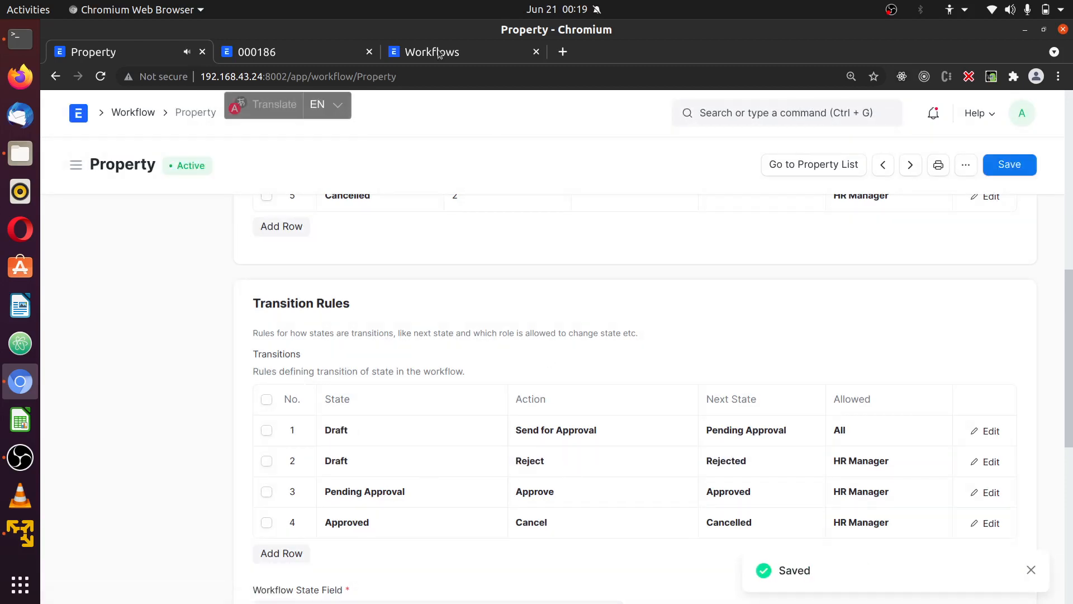
Return to property record 000186, reload the session and show its available workflow actions
left_click(322, 53)
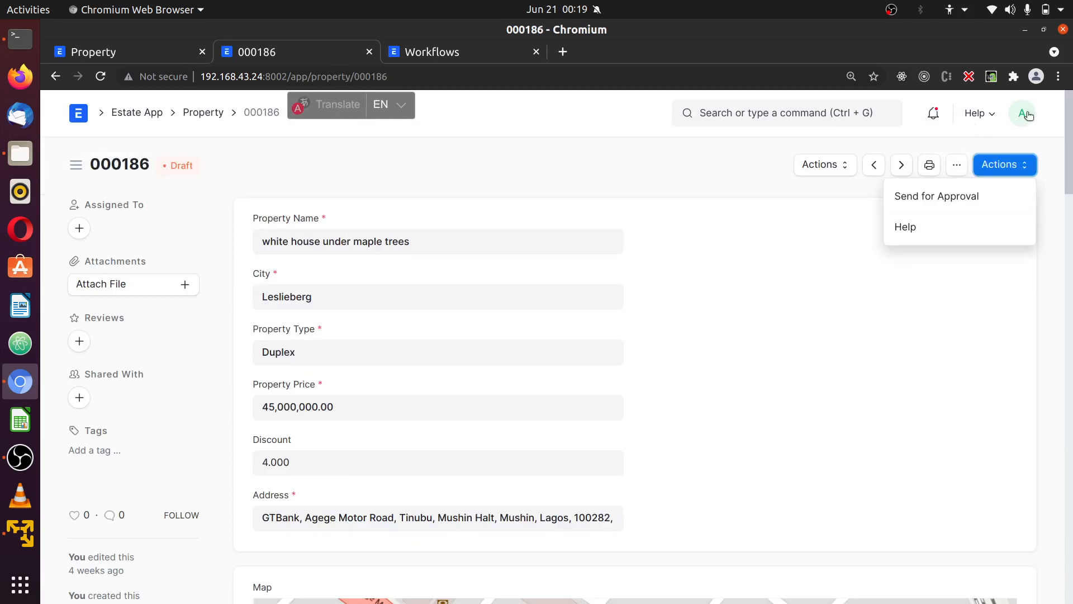
left_click(1028, 114)
left_click(961, 229)
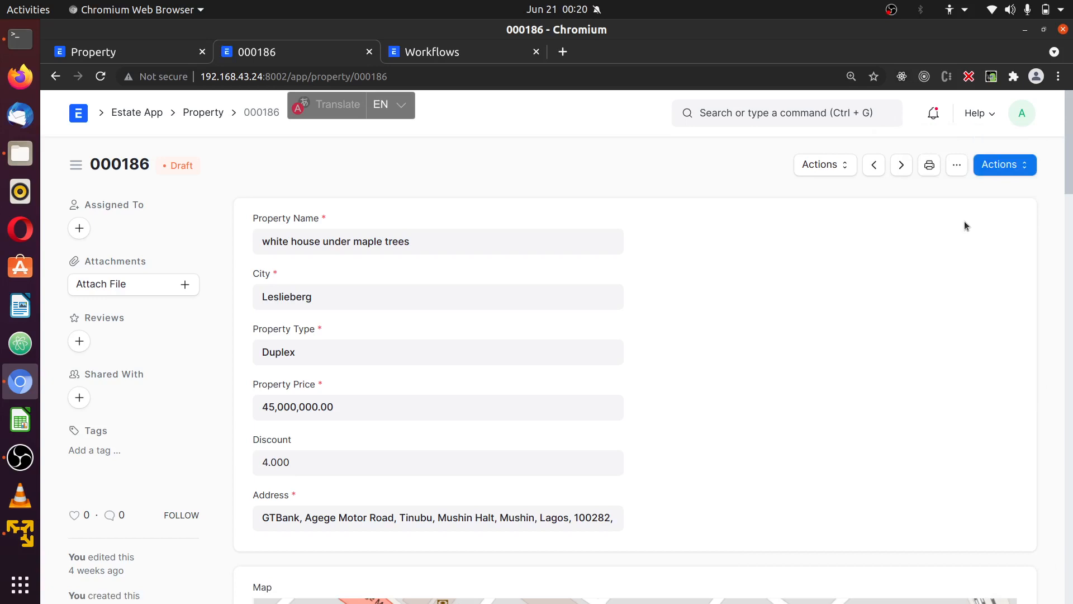
left_click(1001, 166)
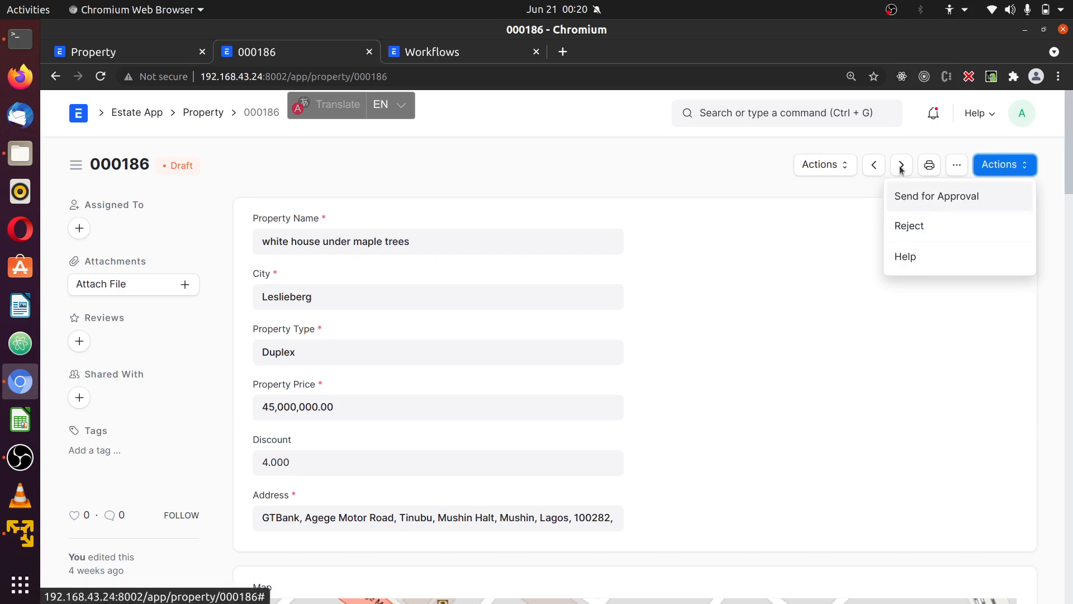
Check the Reject transition rule in the Property workflow, then reject property record 000186 and dismiss the update message
left_click(131, 54)
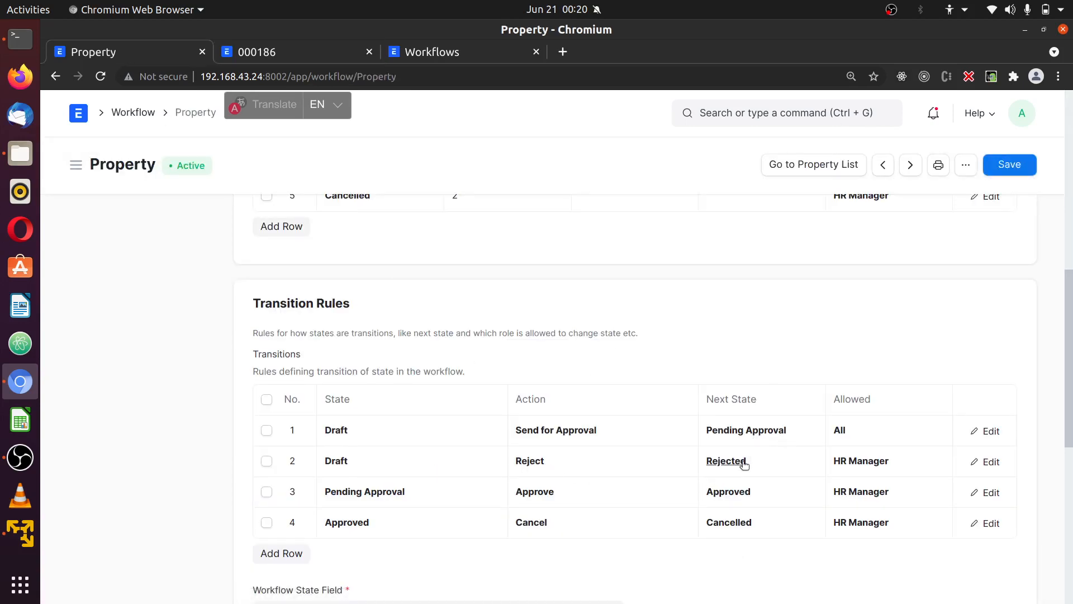
left_click(335, 49)
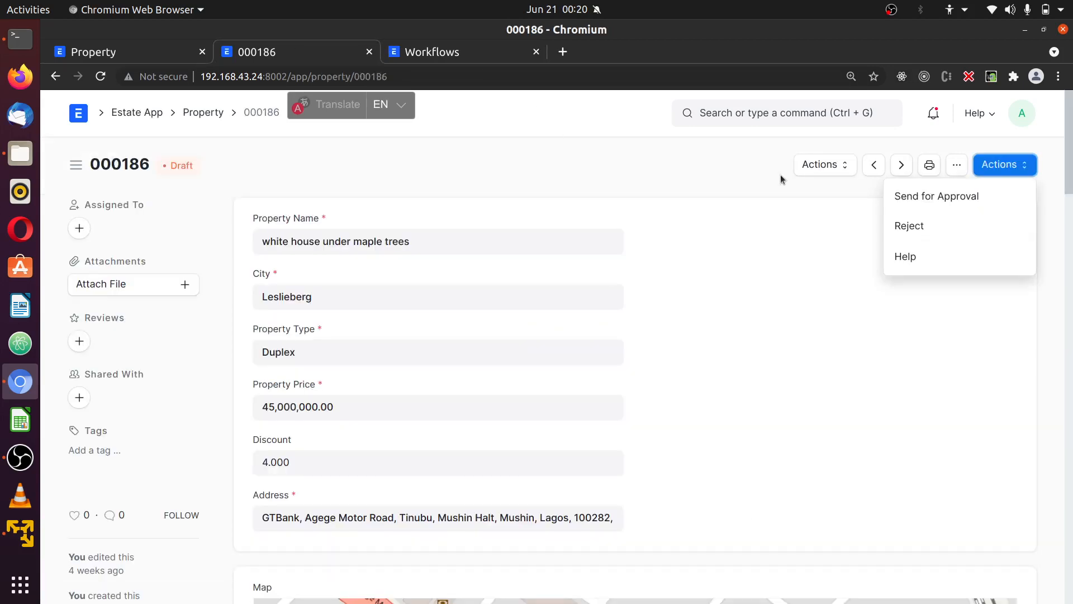
left_click(924, 229)
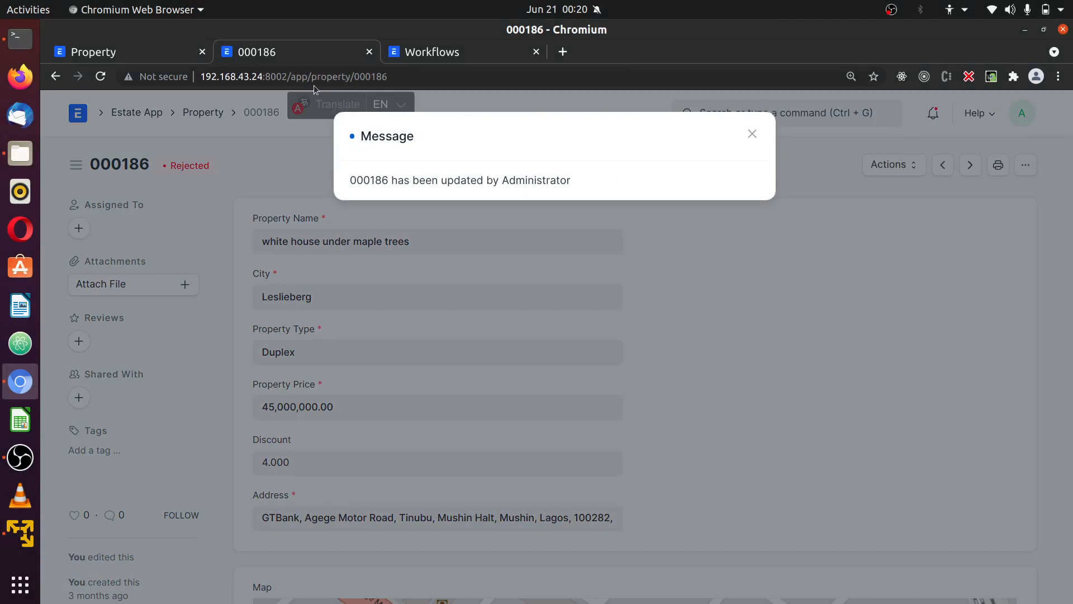
left_click_drag(608, 180, 343, 177)
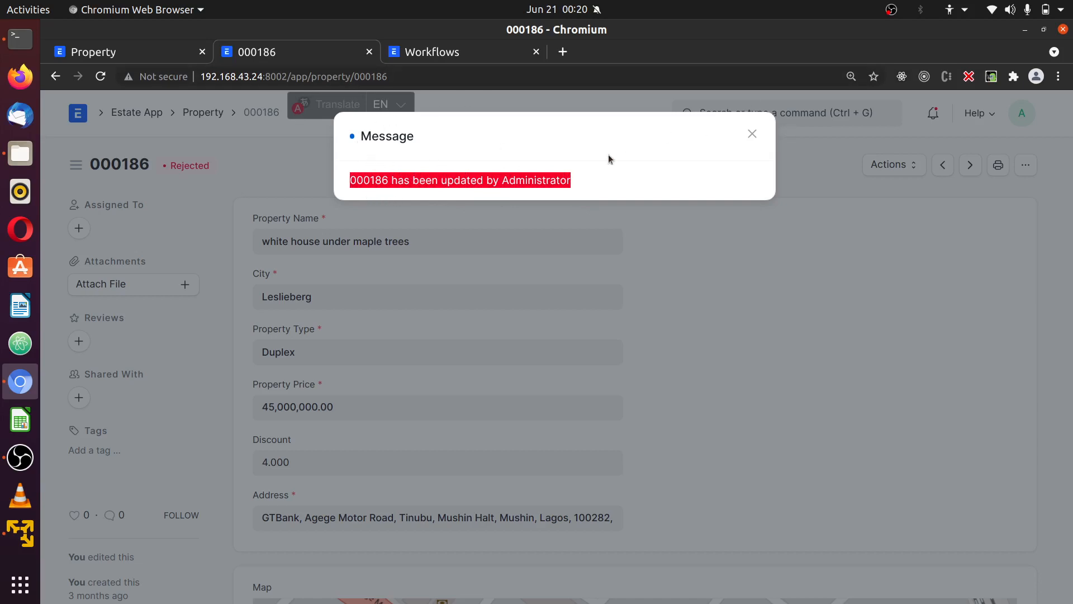
left_click(753, 135)
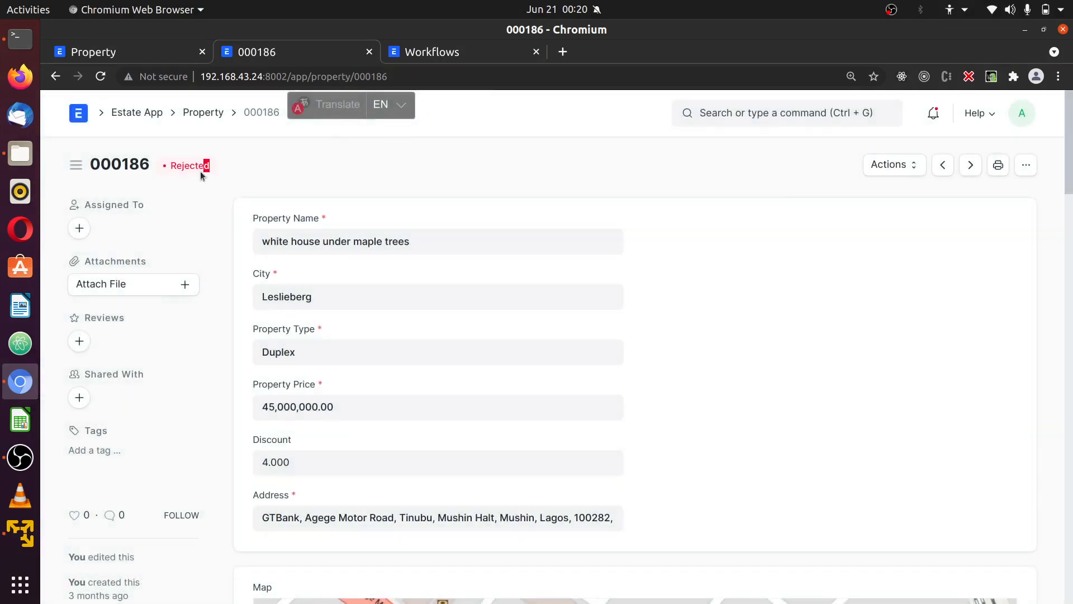
left_click_drag(189, 168, 172, 163)
Examine which actions property record 000186 still offers after rejection and compare them with the Property workflow's transition rules
left_click(921, 167)
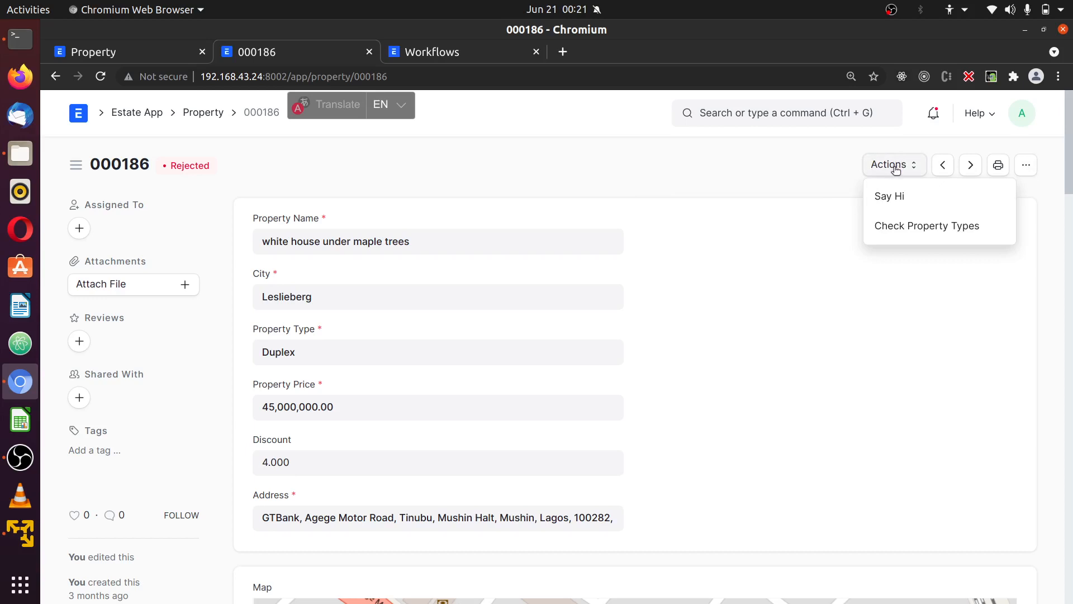
left_click(1038, 190)
left_click(1027, 166)
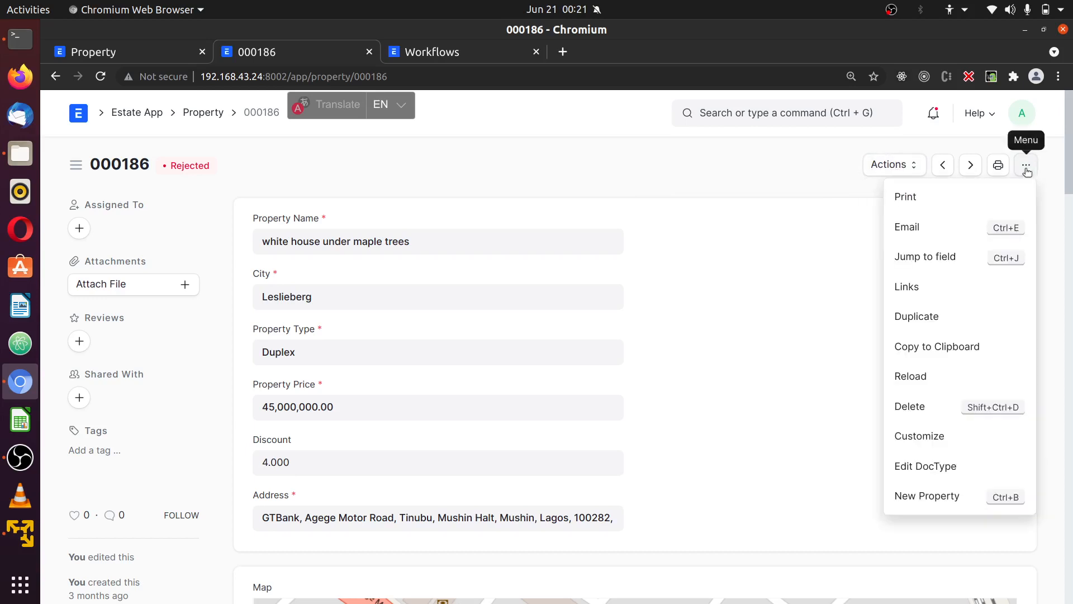
left_click(677, 170)
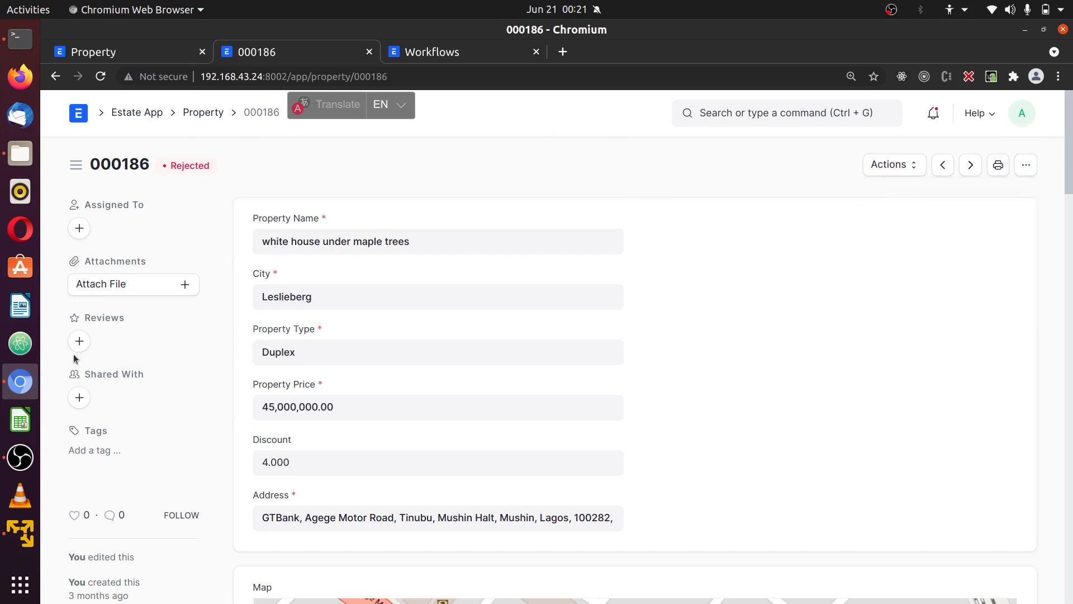
left_click(151, 53)
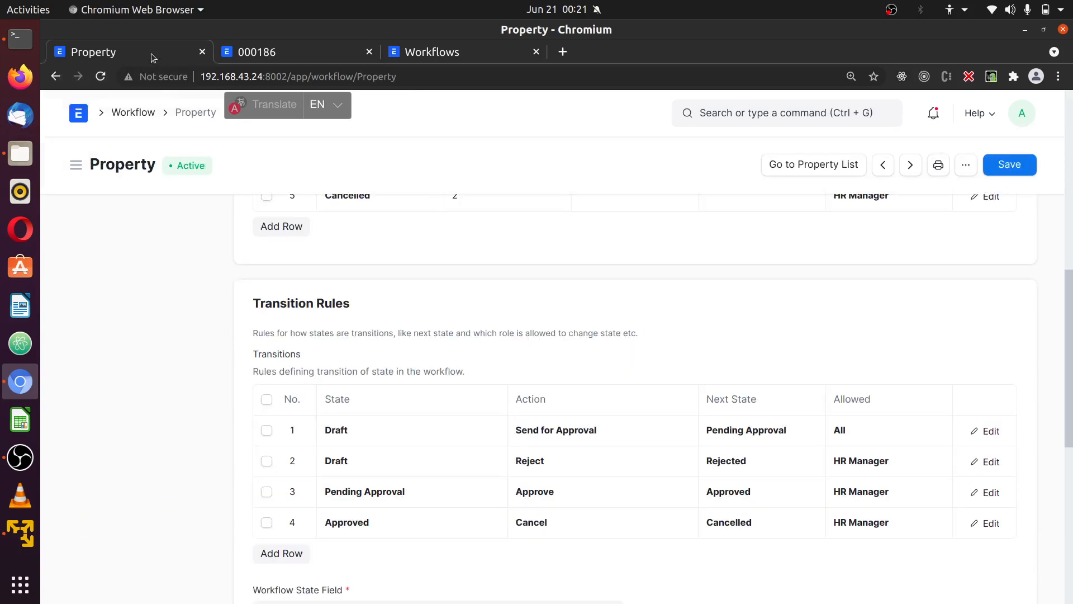
scroll(89, 278, "down", 5)
scroll(317, 316, "up", 3)
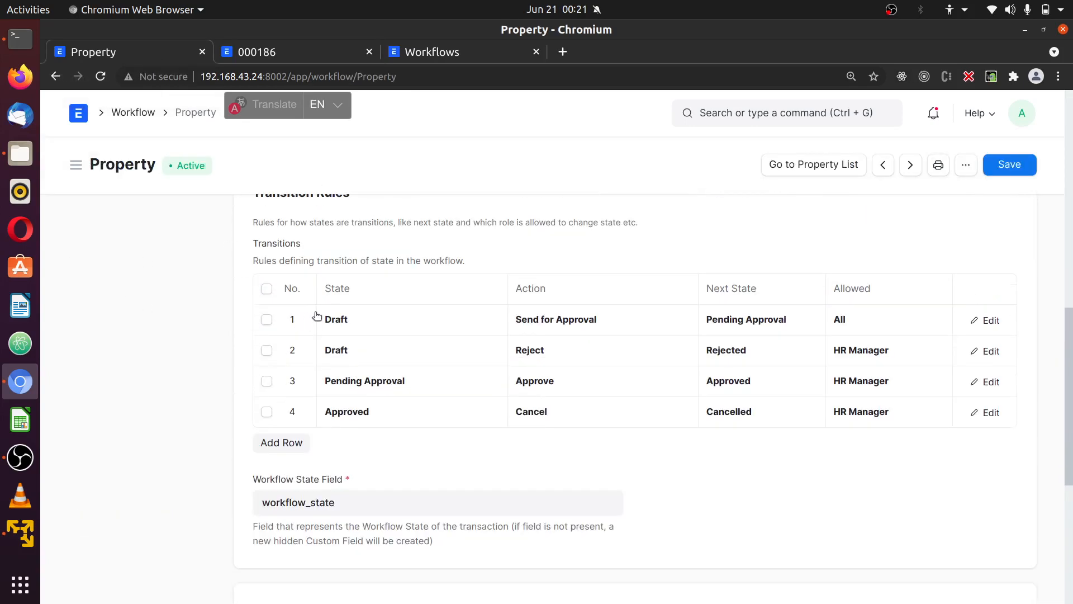
scroll(643, 369, "up", 1)
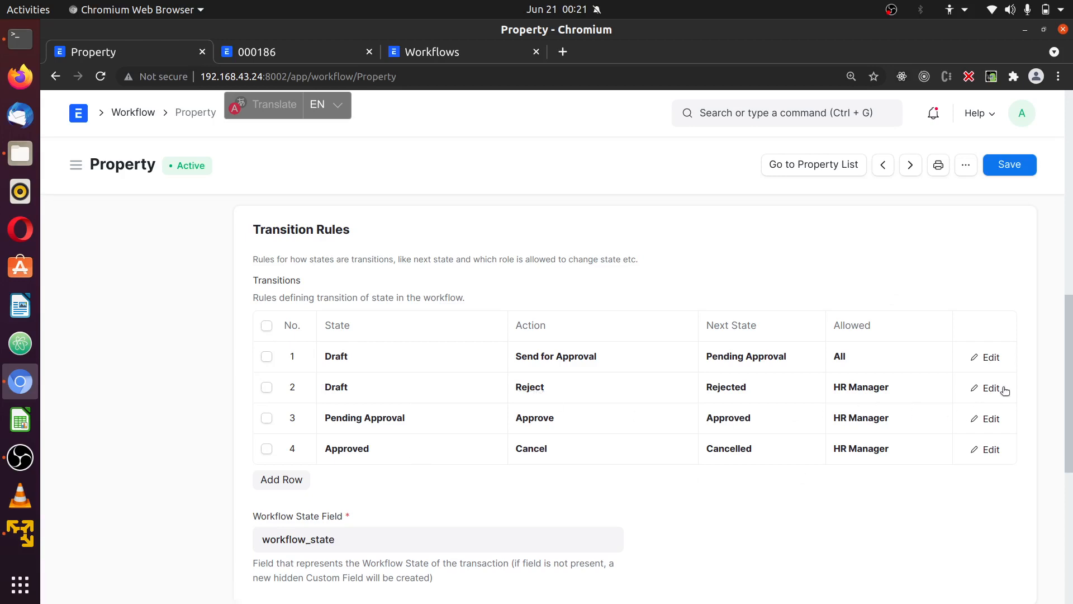
left_click(261, 53)
left_click(1027, 167)
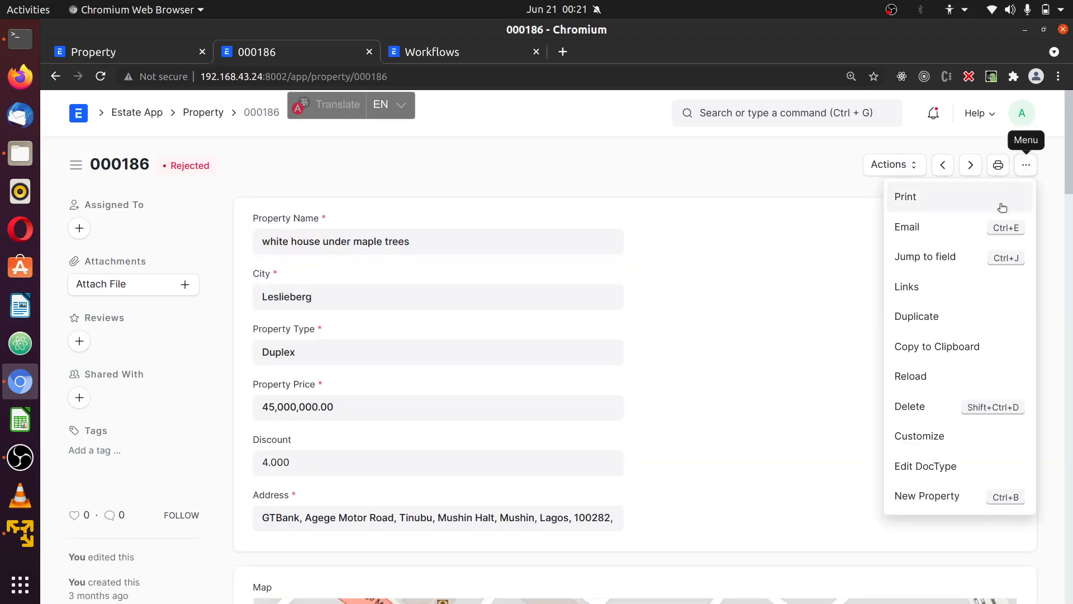
left_click(652, 183)
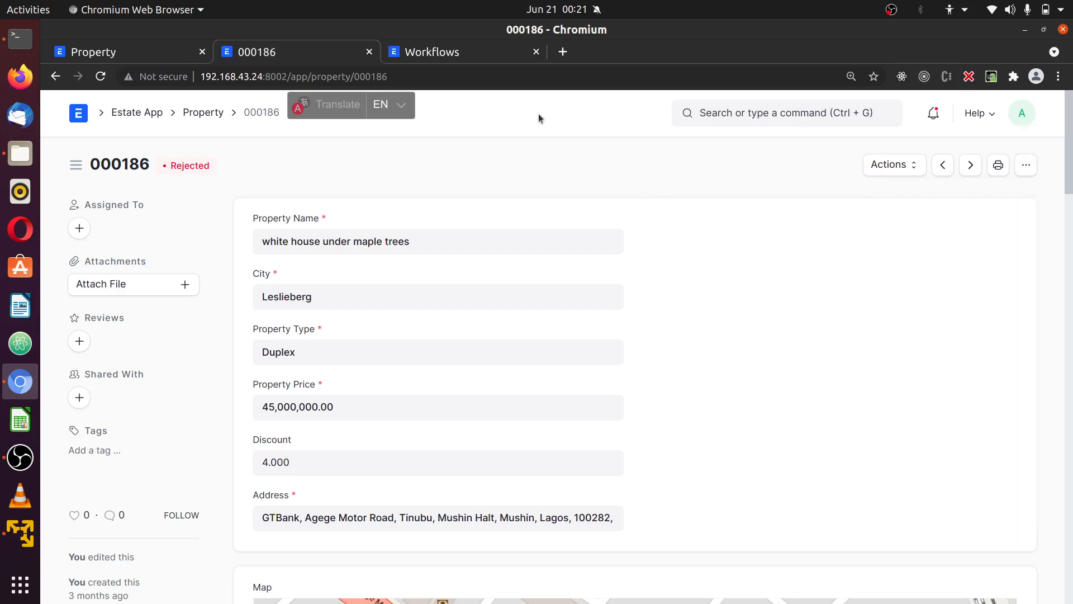
Open property record 000184 from the Property list and dismiss the geolocation alert
left_click(202, 114)
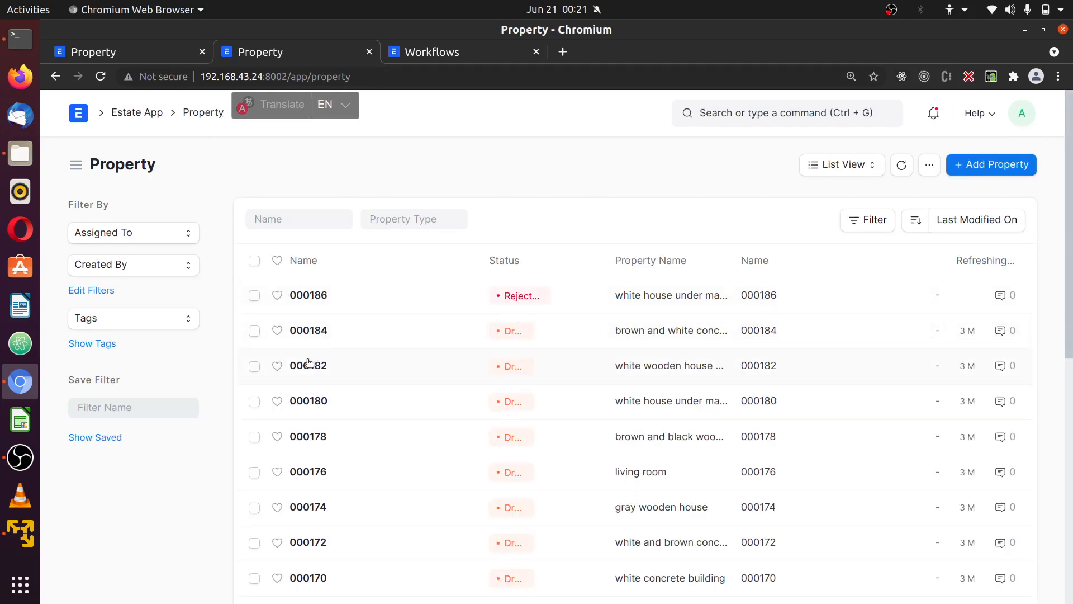
left_click(309, 332)
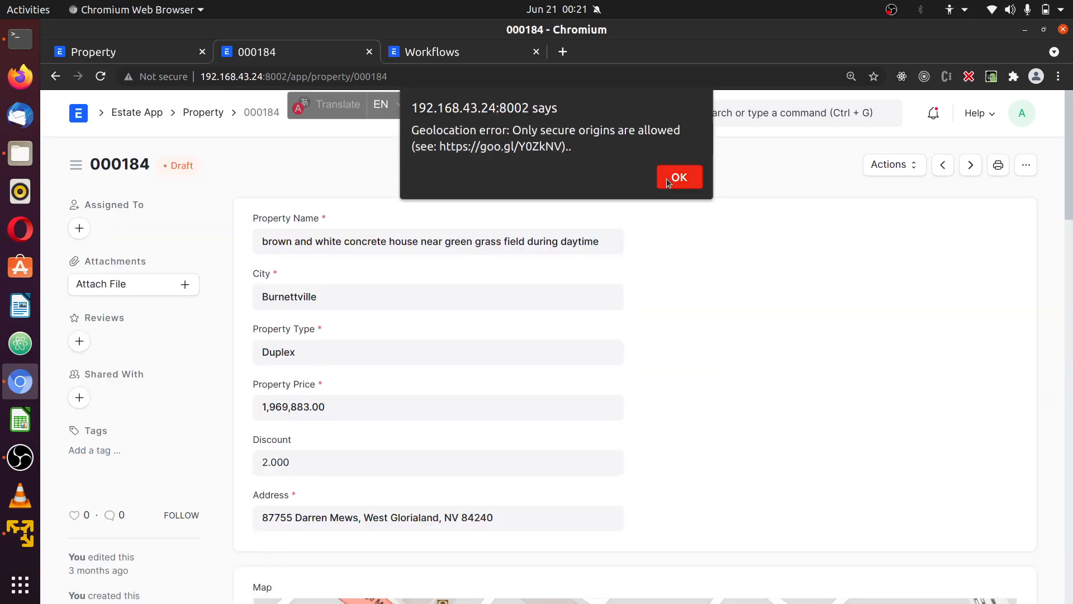
left_click_drag(570, 146, 416, 127)
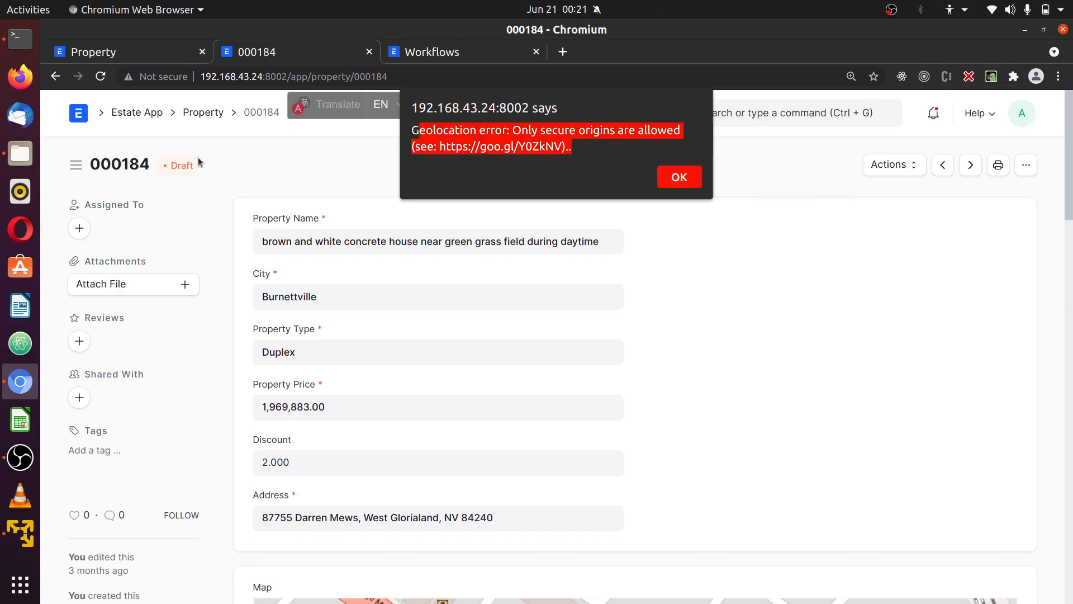
left_click(438, 126)
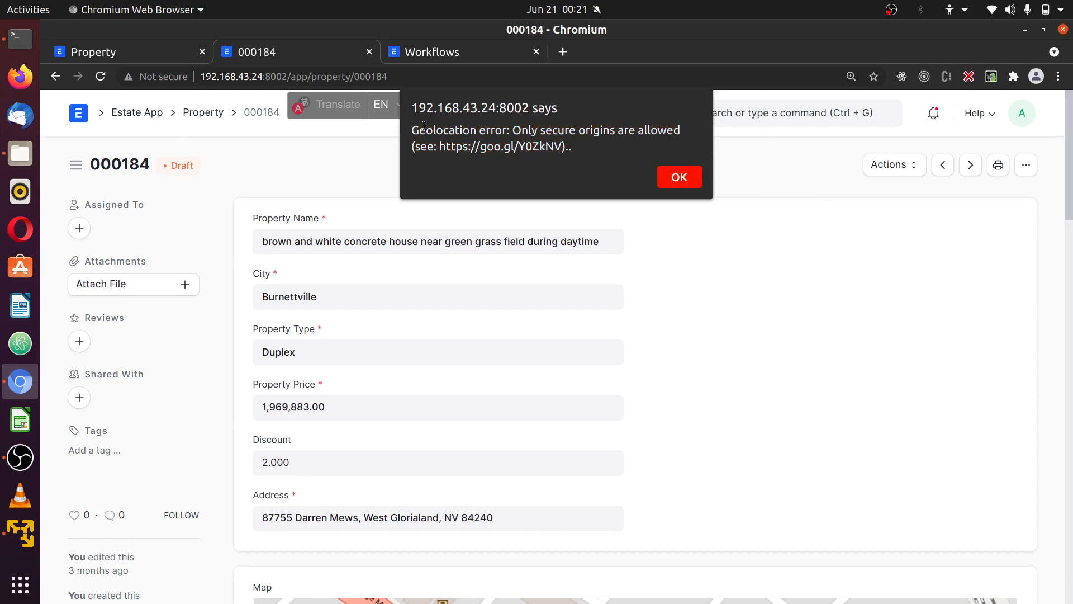
left_click_drag(428, 127, 585, 151)
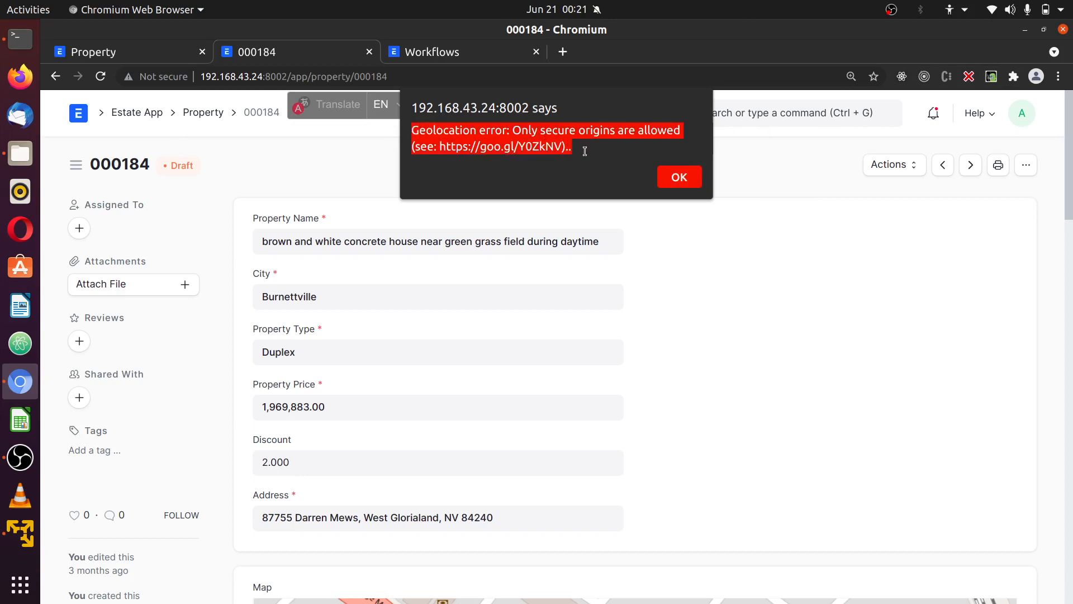
left_click(689, 179)
scroll(732, 266, "down", 5)
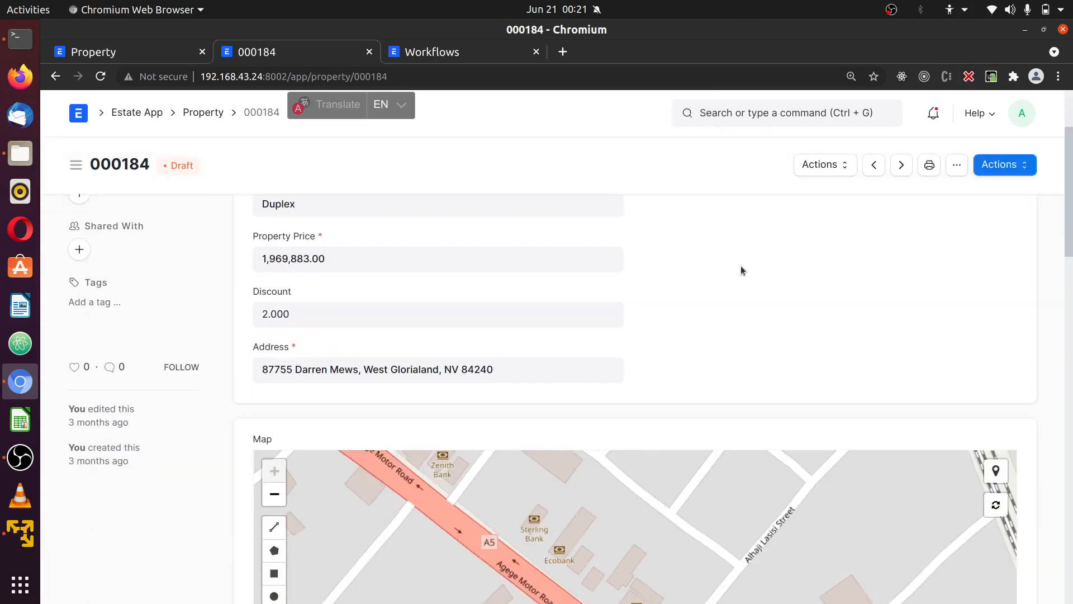
scroll(852, 207, "up", 5)
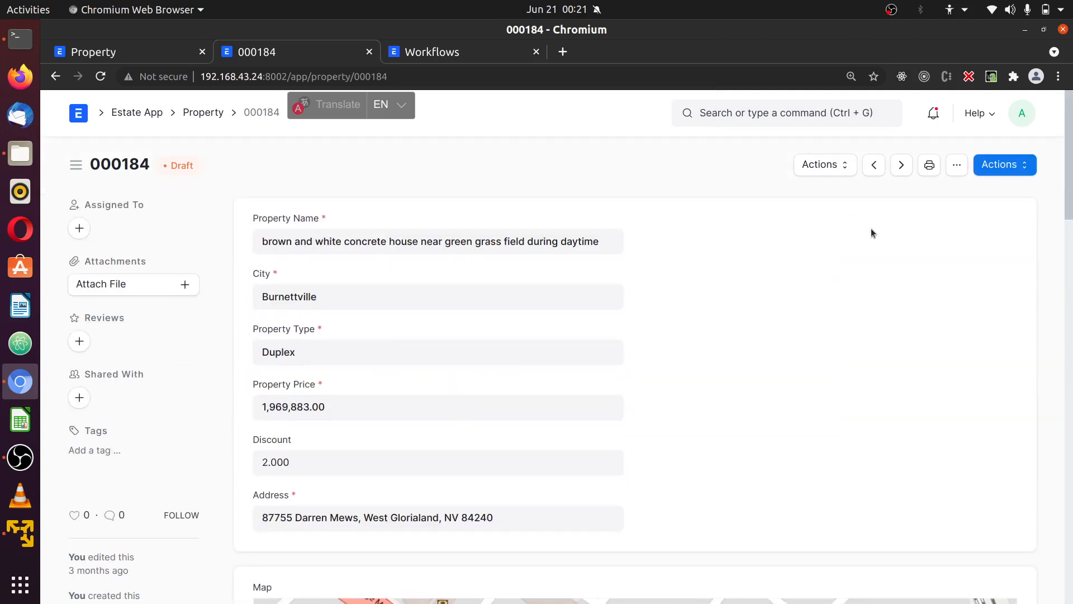
Send property record 000184 for approval, dismiss the alert and update message, and check the record's status
left_click(1008, 168)
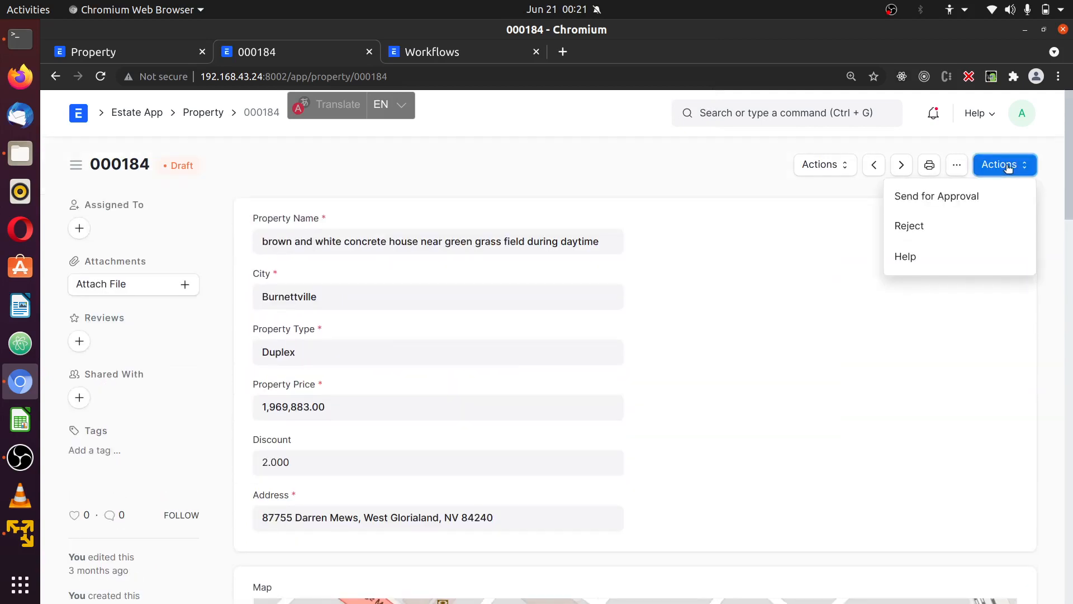
left_click(985, 197)
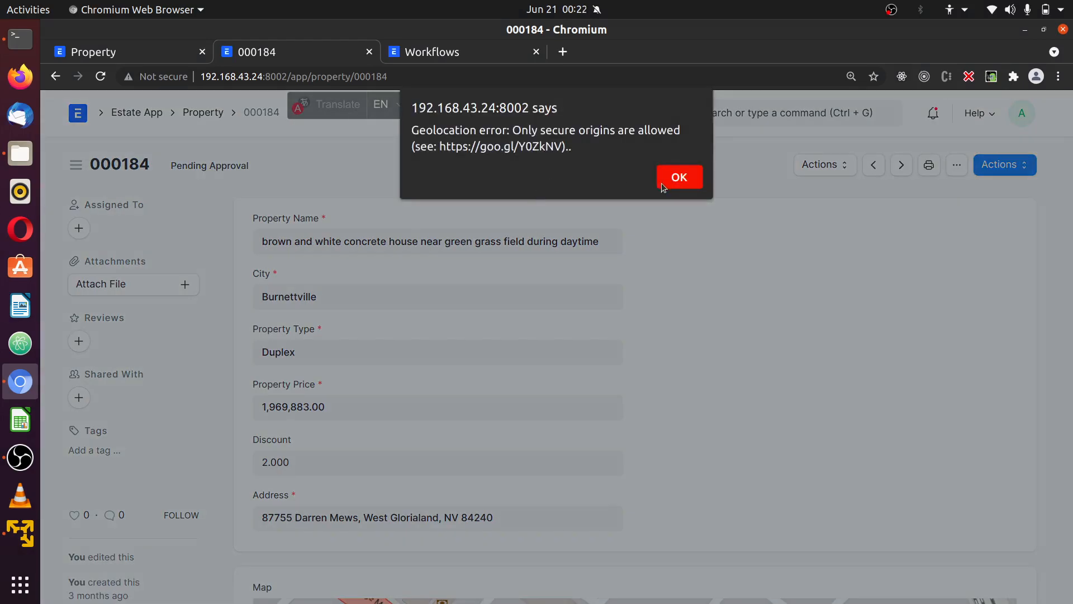
left_click_drag(576, 148, 679, 136)
left_click(415, 129)
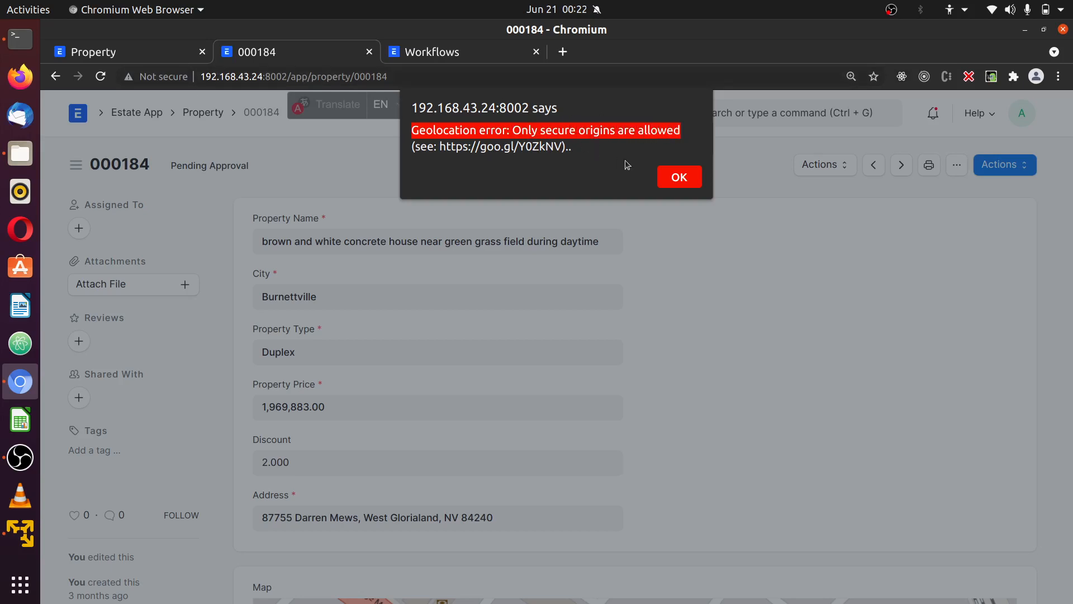
left_click(667, 178)
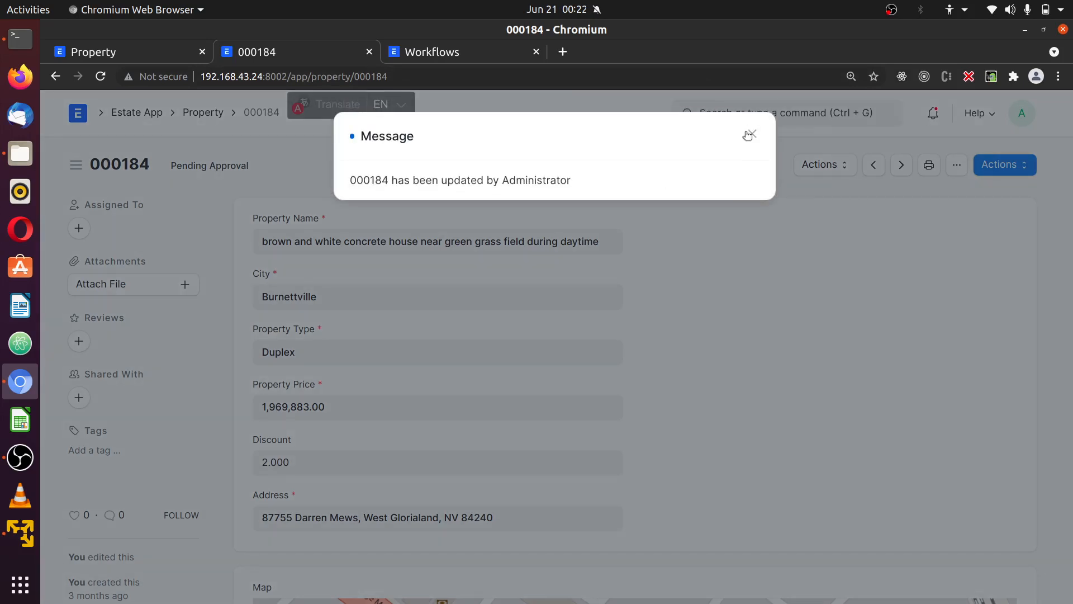
left_click(752, 135)
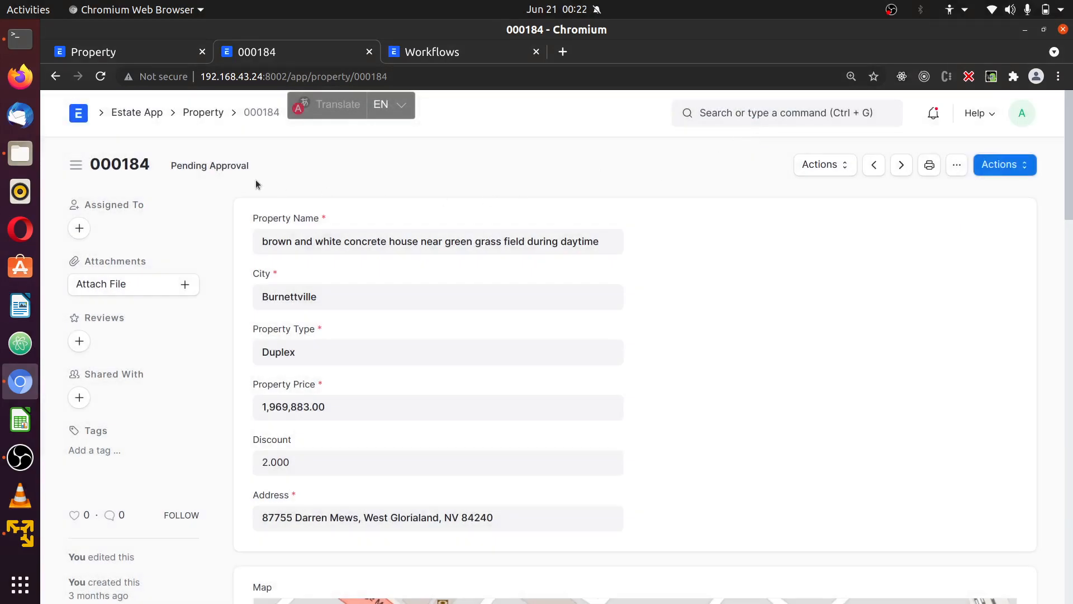
left_click_drag(285, 165, 174, 163)
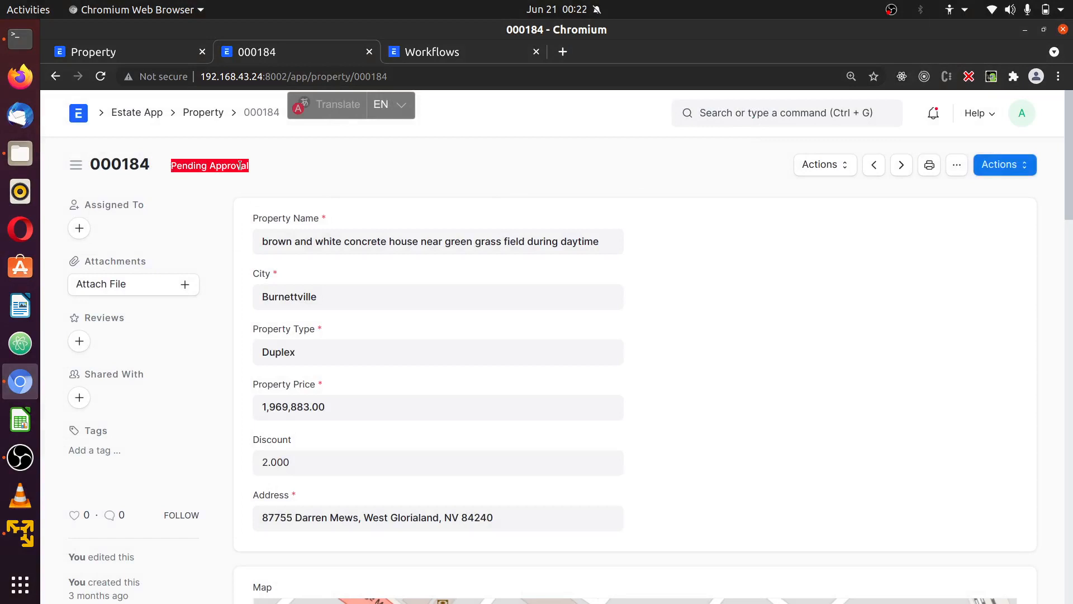
Compare the Property workflow's transition rules with the actions offered on property record 000184
left_click(249, 208)
left_click(93, 54)
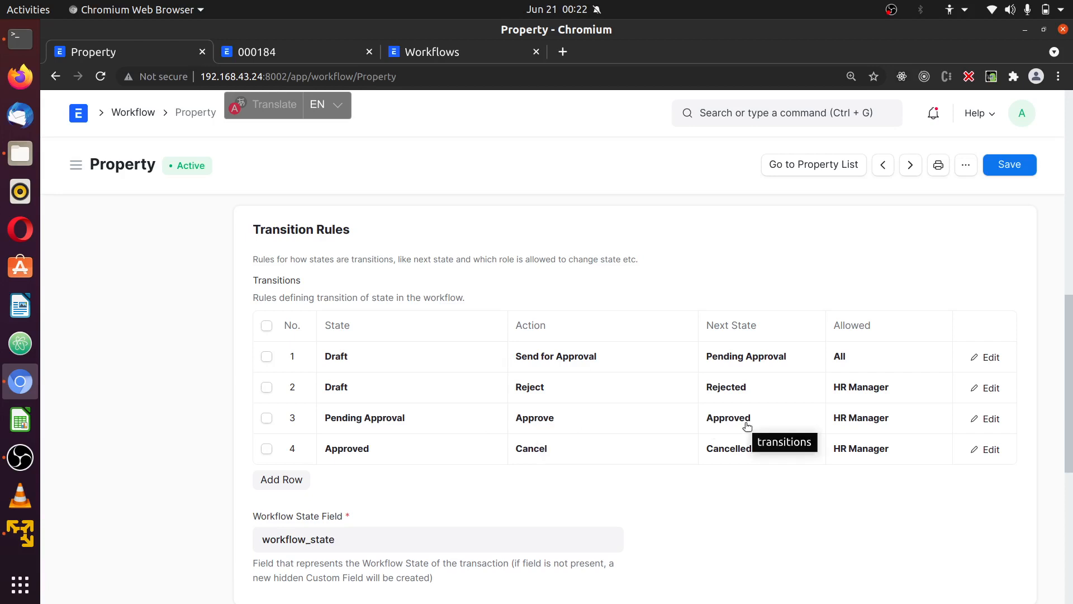
left_click(270, 49)
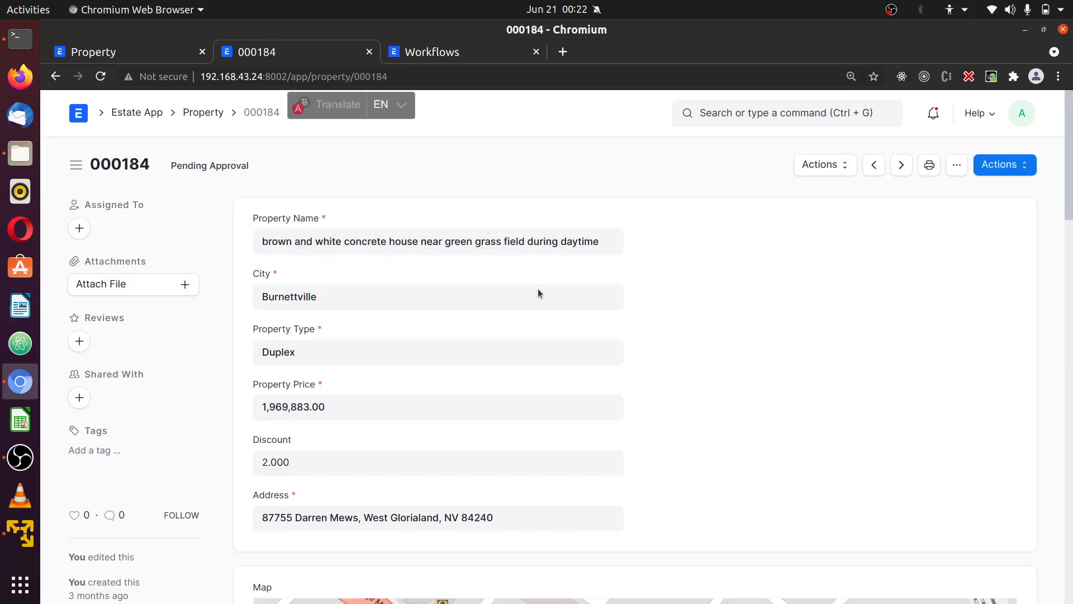
left_click(989, 166)
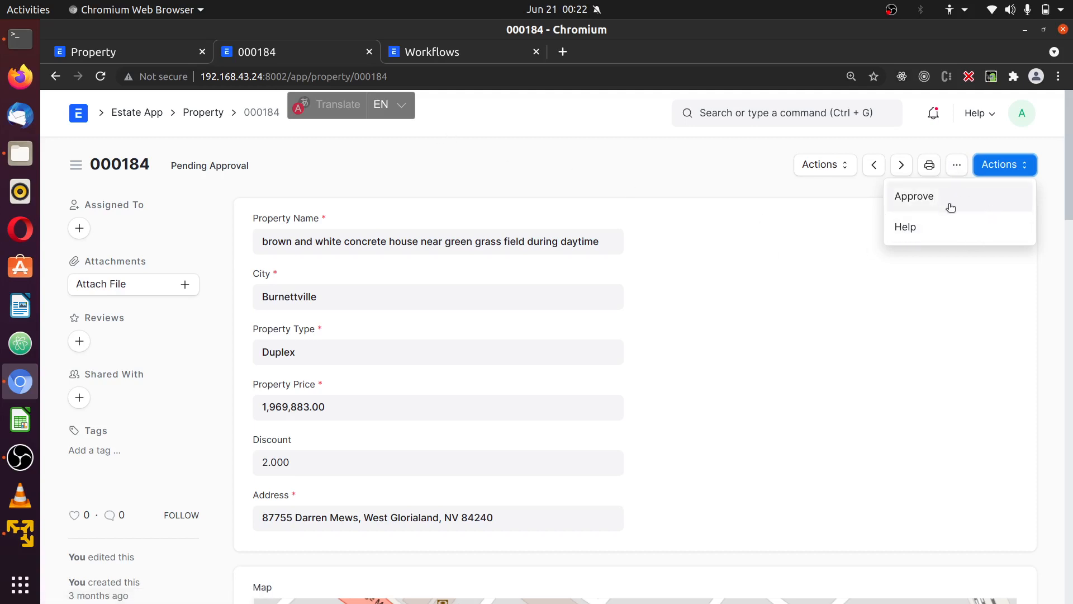
Duplicate the Draft Reject transition rule in the Property workflow and set the copy's state to Pending Approval
left_click(160, 53)
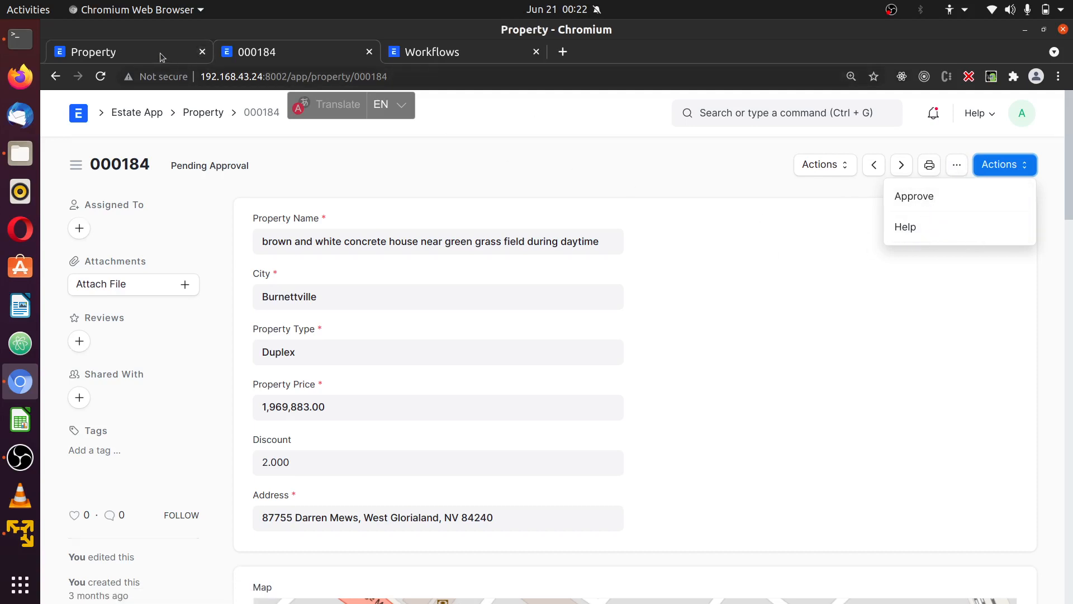
scroll(220, 458, "up", 3)
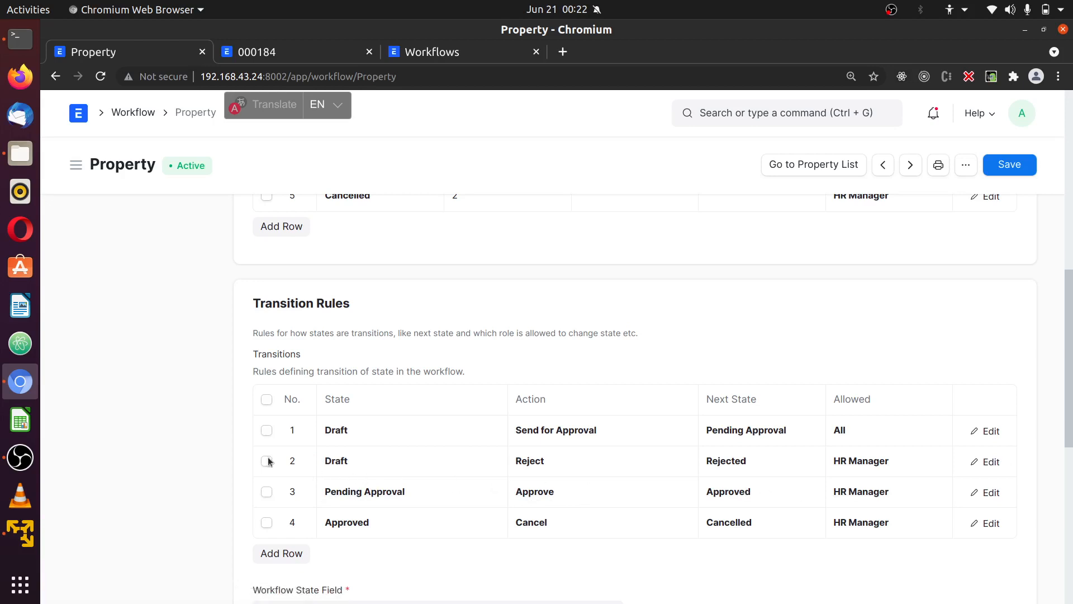
left_click(990, 463)
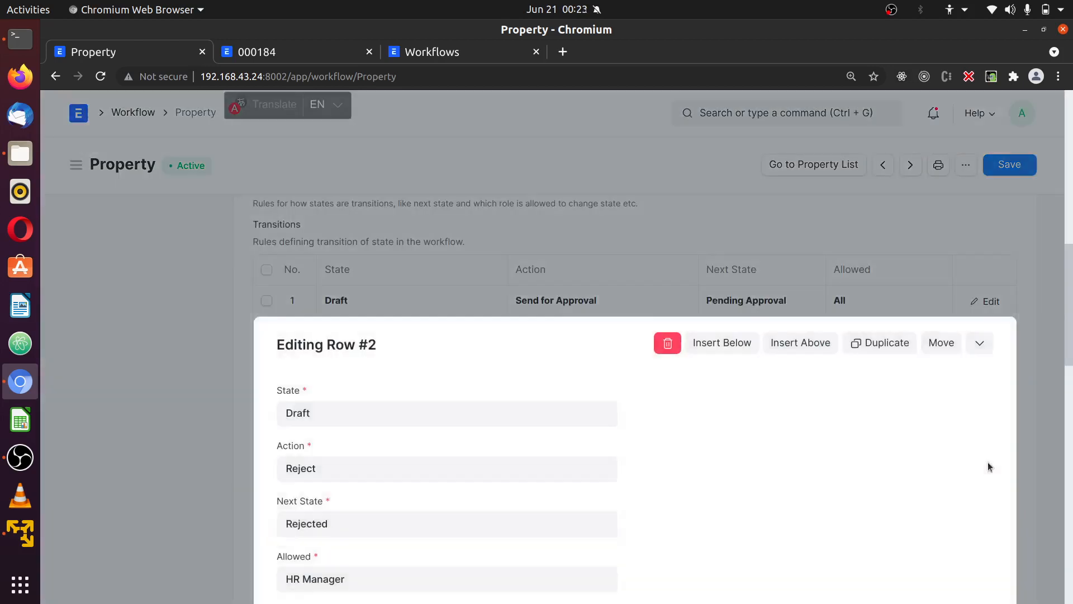
left_click(866, 214)
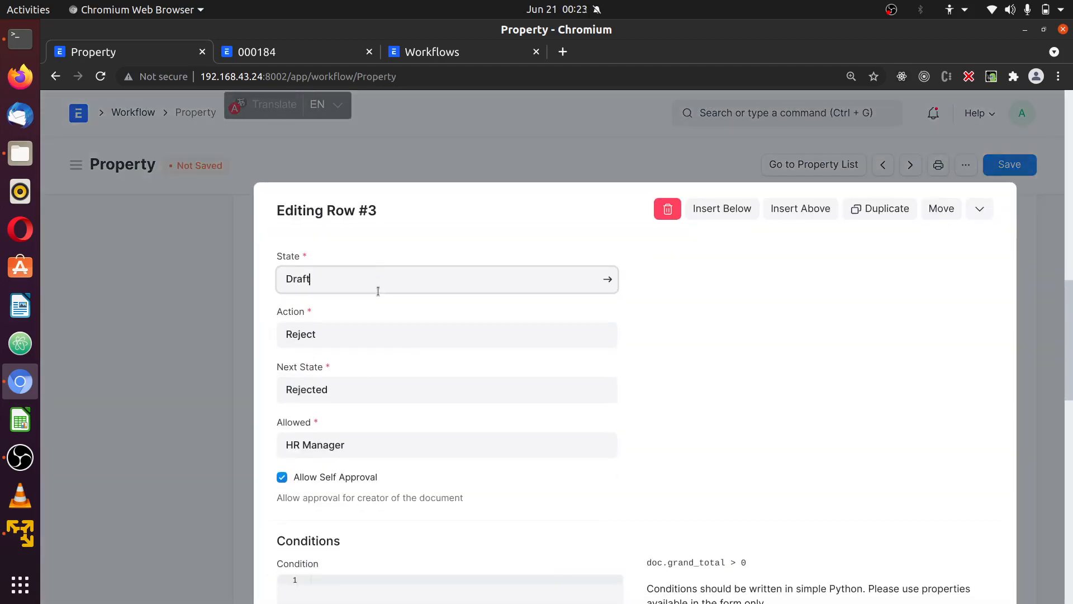
double_click(378, 291)
type("Pend")
left_click(395, 343)
left_click(486, 309)
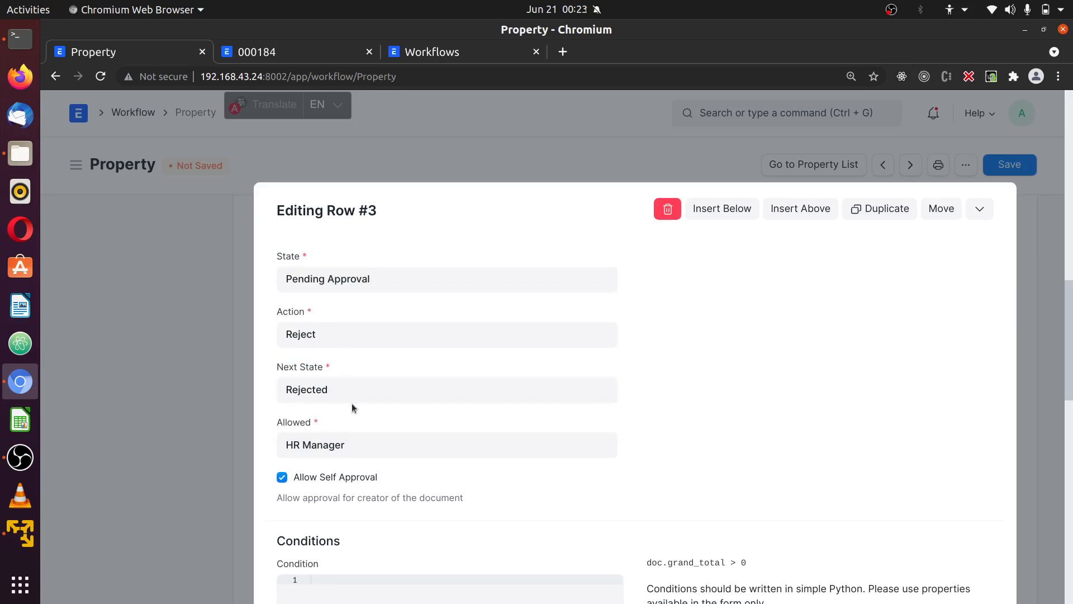
Close the copied Reject rule, move it below the Pending Approval rule with the Approve action, and save the workflow
scroll(648, 442, "down", 4)
scroll(287, 408, "up", 4)
left_click(217, 334)
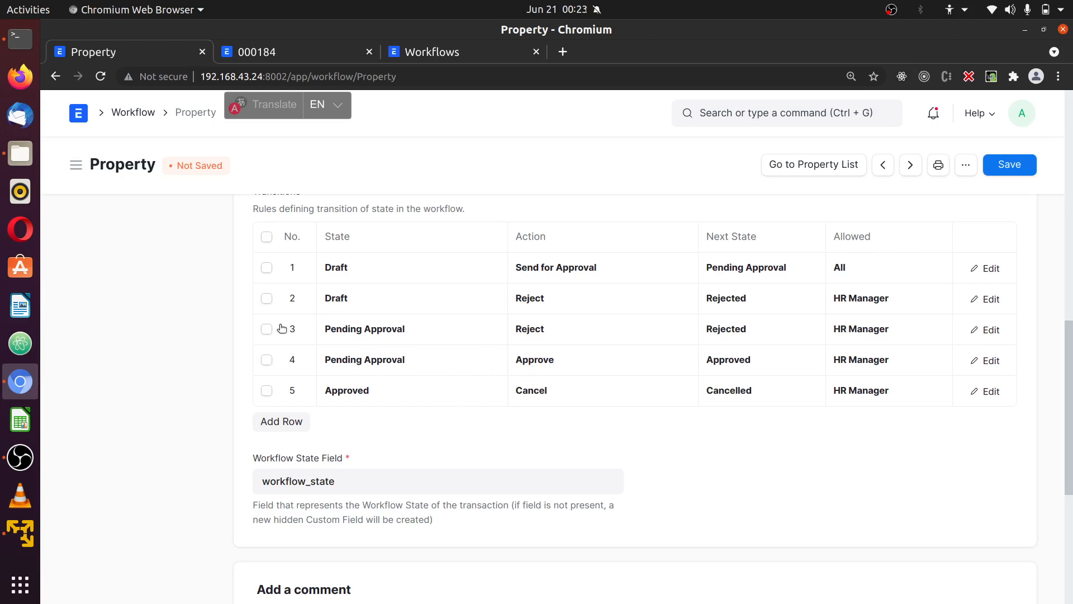
left_click_drag(281, 341, 283, 354)
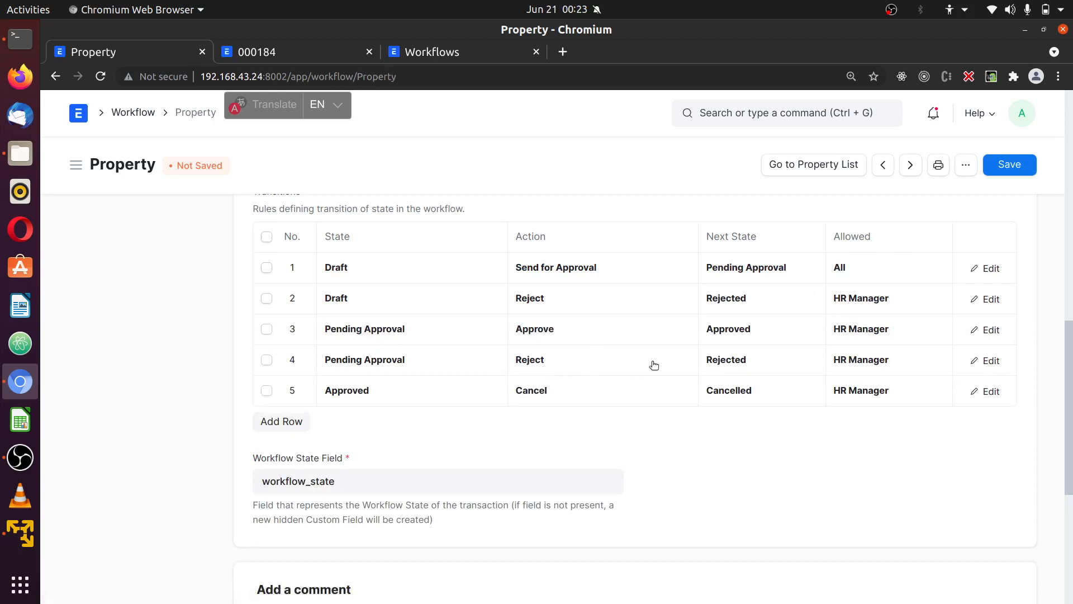
left_click(1006, 164)
Reload property record 000184 and check its status and the workflow actions it offers
left_click(304, 49)
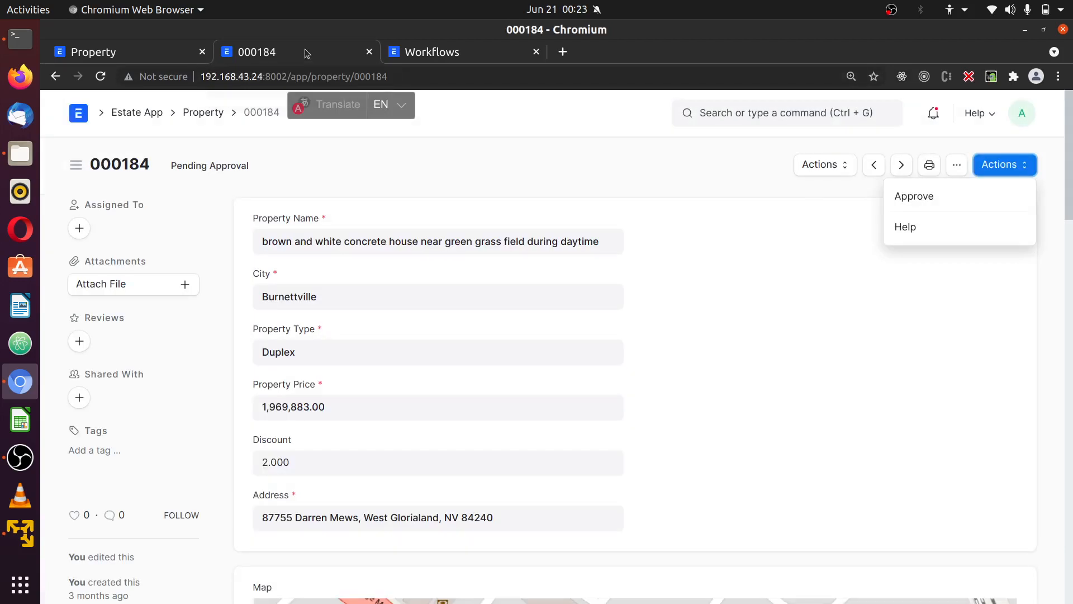
left_click(1024, 111)
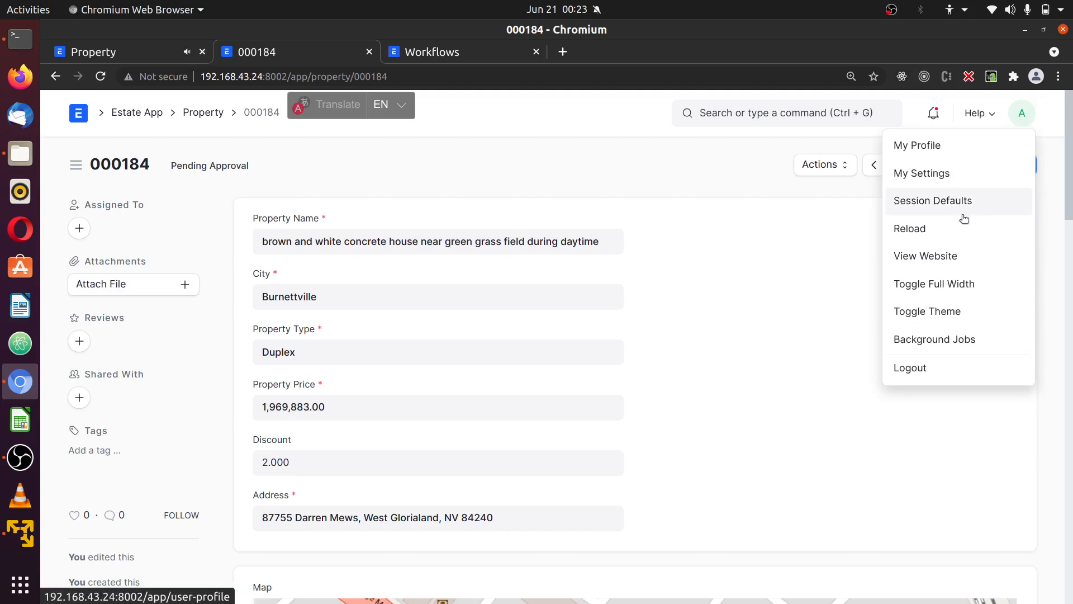
left_click(956, 228)
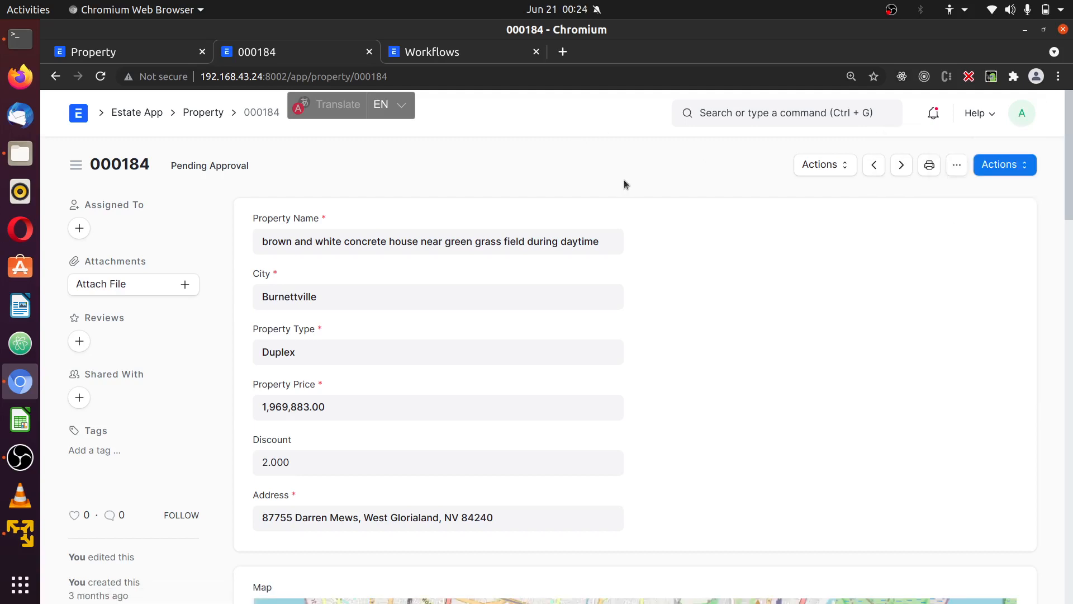
left_click_drag(249, 166, 172, 167)
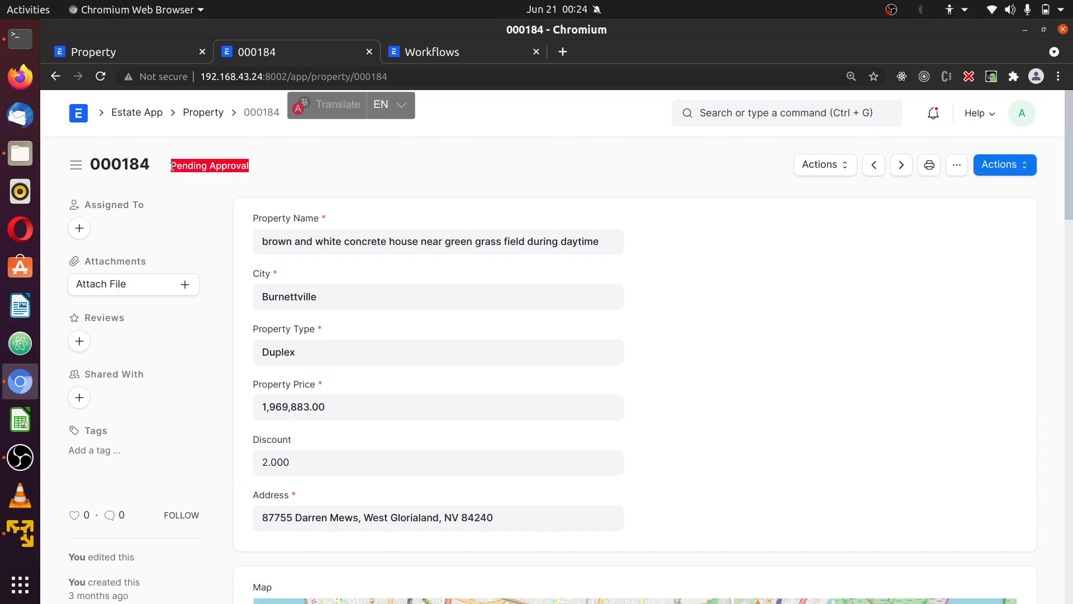
left_click(528, 183)
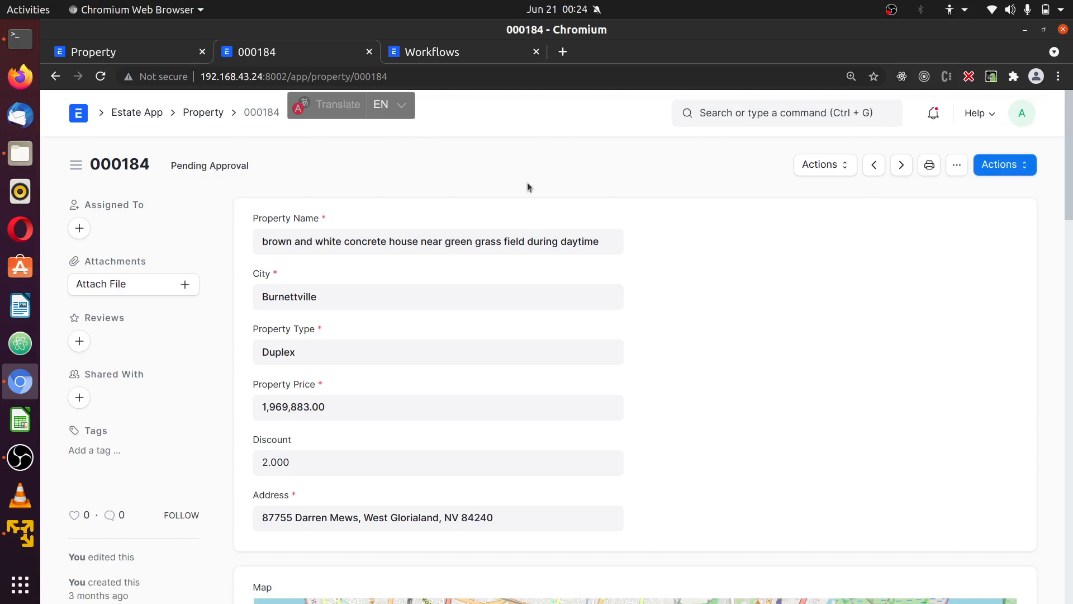
left_click(1012, 165)
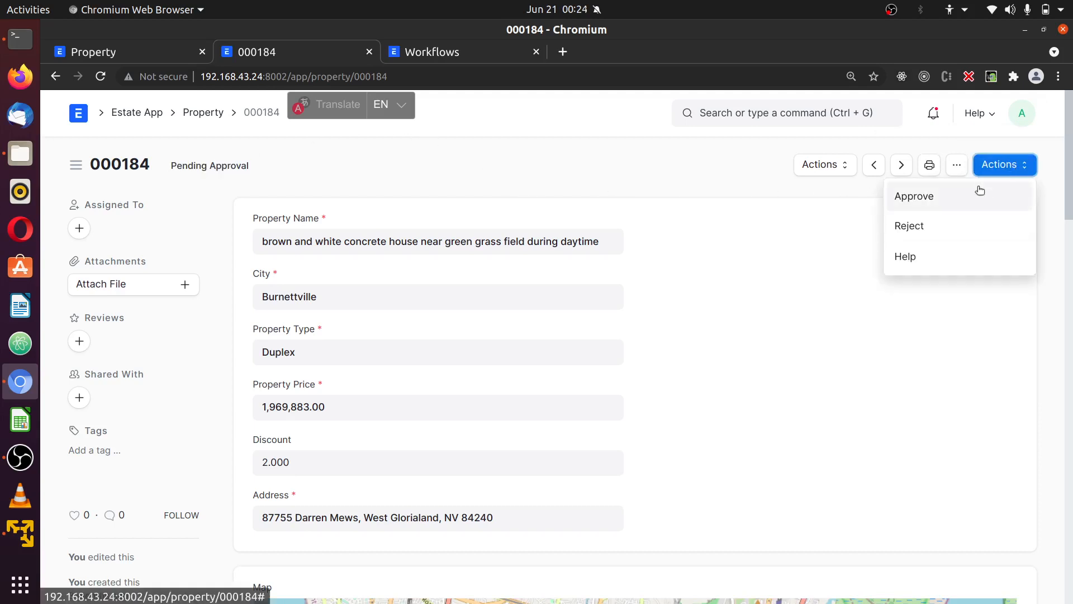
Review the Property workflow's transition rules and document states, and check the Address field of record 000184 against the Approved state's update field
left_click(135, 56)
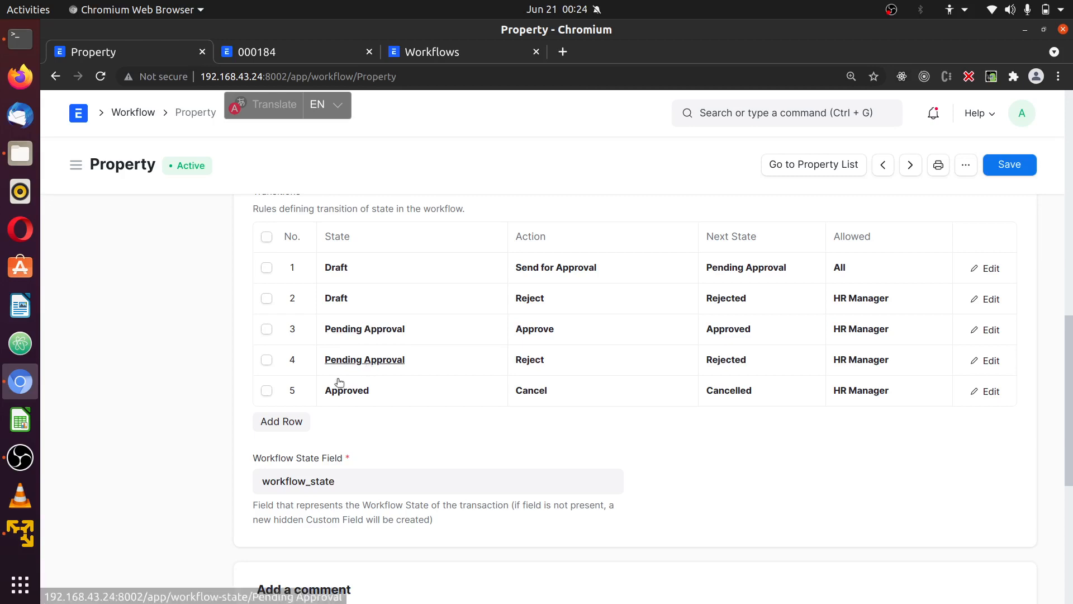
scroll(315, 280, "up", 2)
left_click_drag(356, 224, 251, 220)
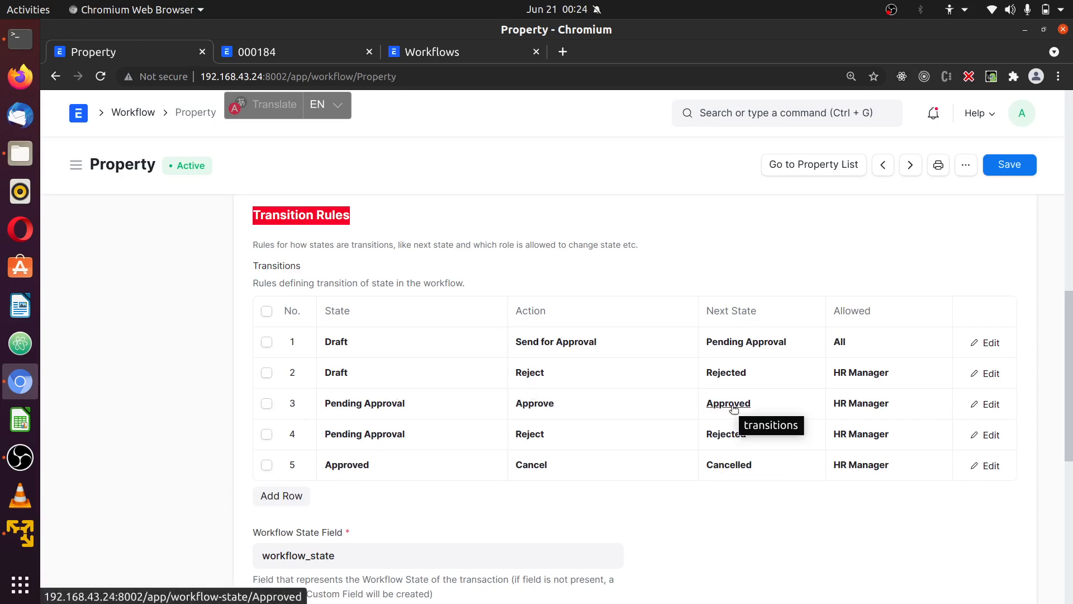
scroll(627, 315, "up", 5)
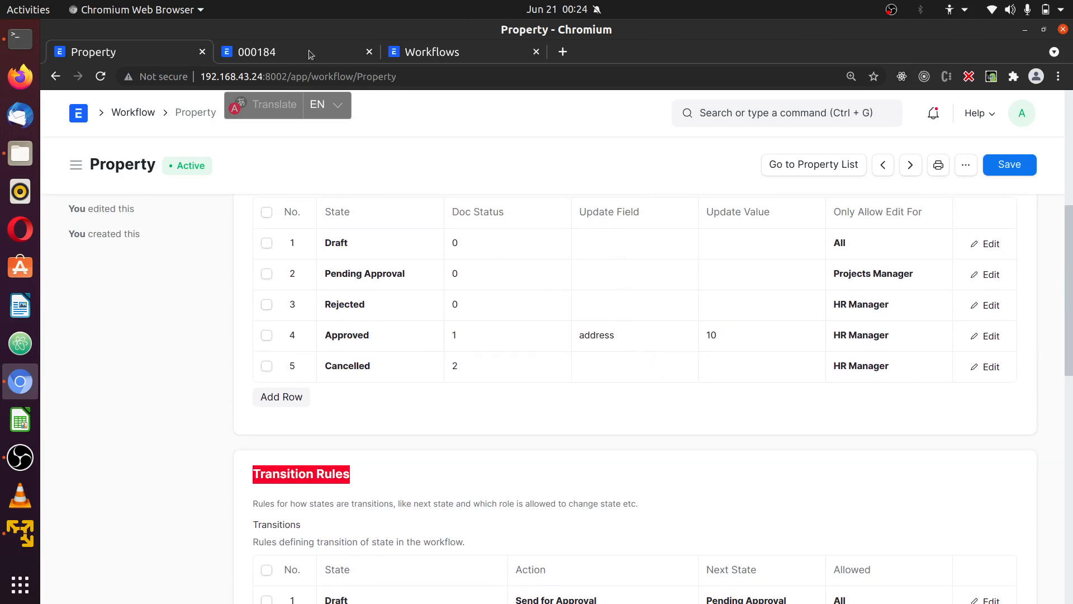
left_click(266, 53)
scroll(464, 323, "down", 2)
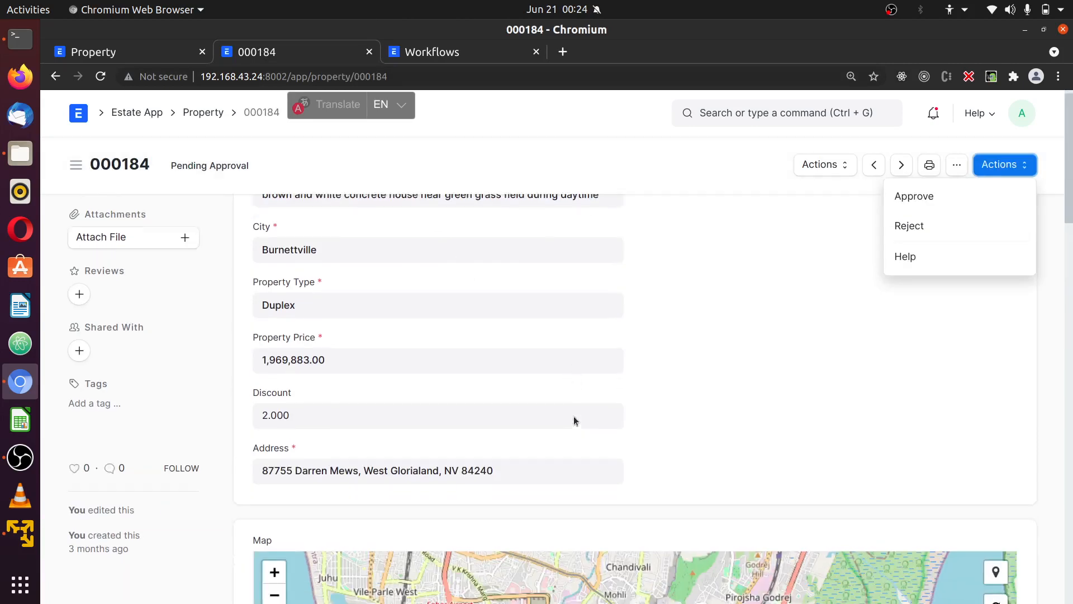
double_click(531, 438)
triple_click(532, 439)
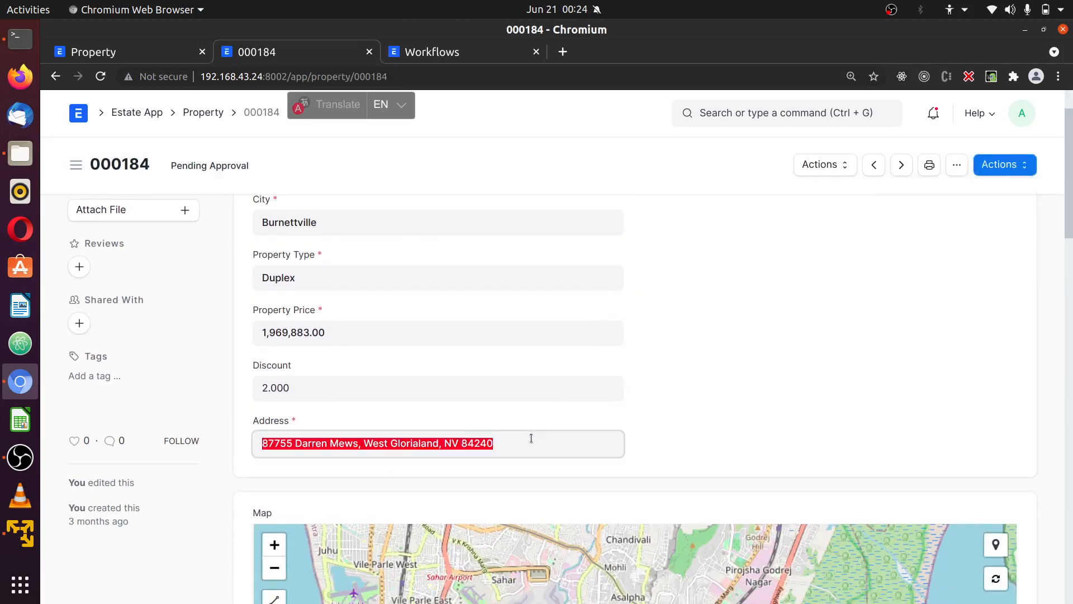
double_click(531, 438)
scroll(745, 379, "down", 3)
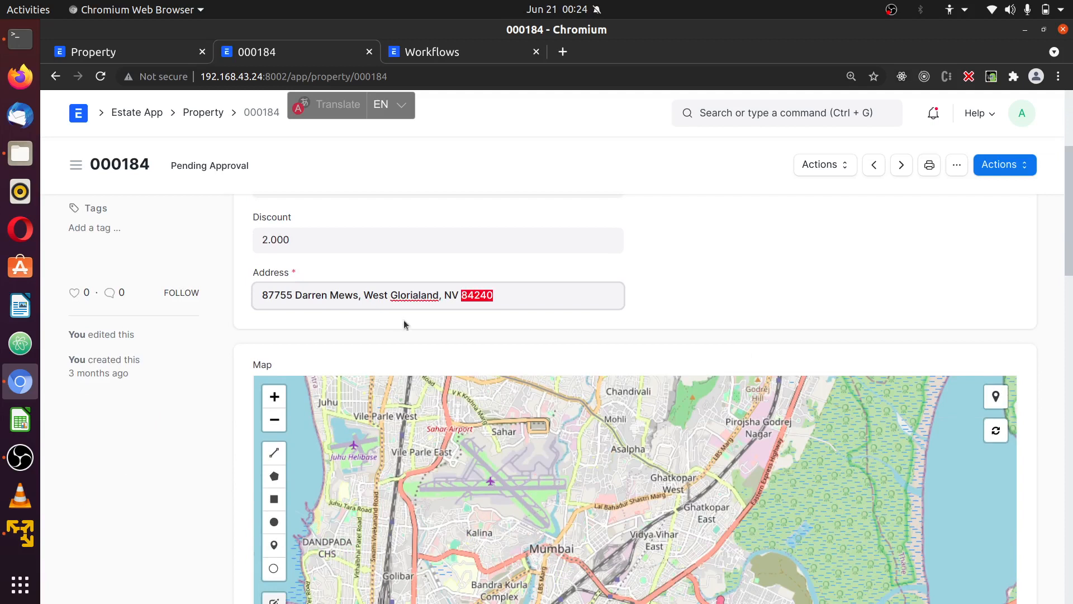
triple_click(527, 302)
left_click(747, 309)
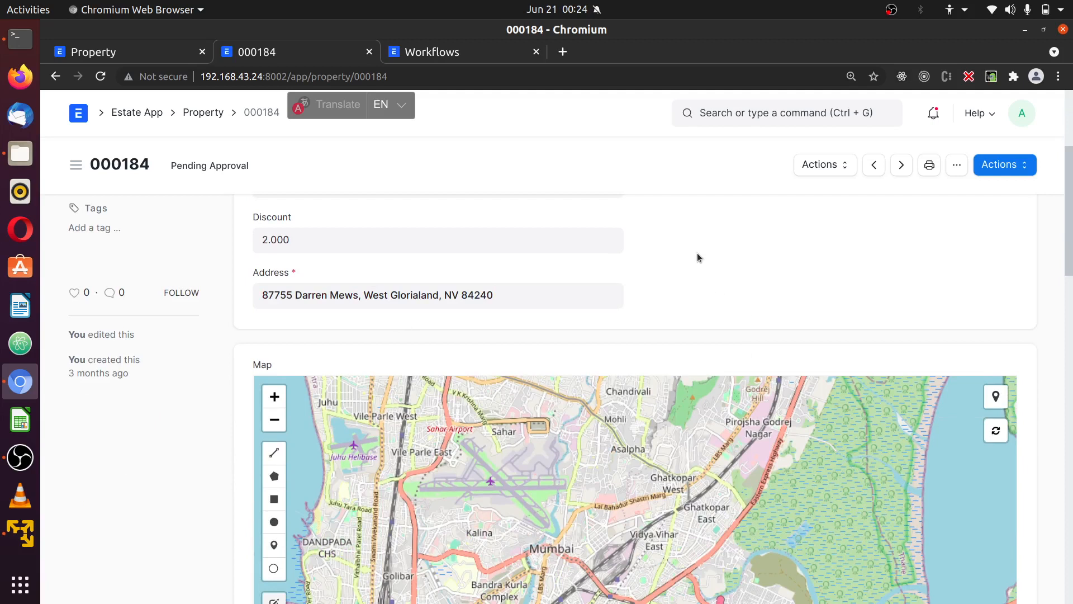
Approve property record 000184, dismiss the update message, and check the record's status
left_click(988, 169)
left_click(971, 197)
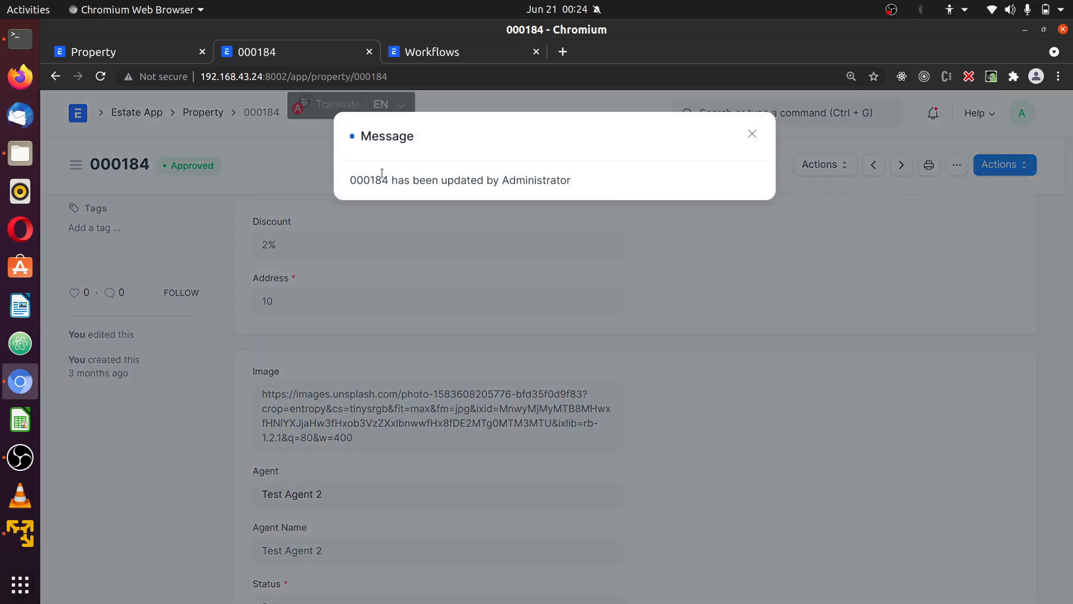
left_click(752, 134)
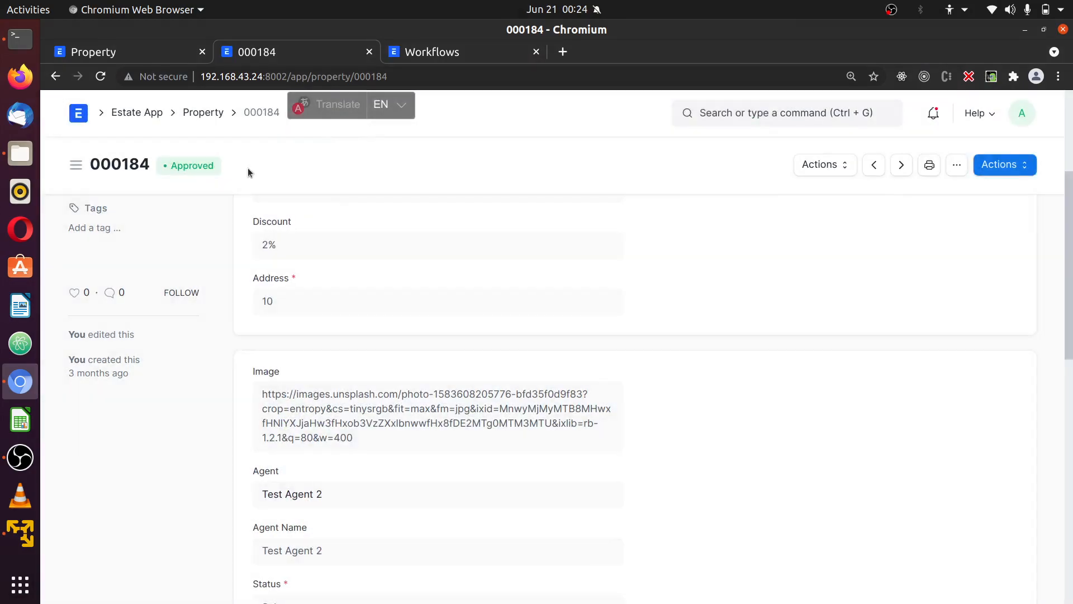
double_click(179, 173)
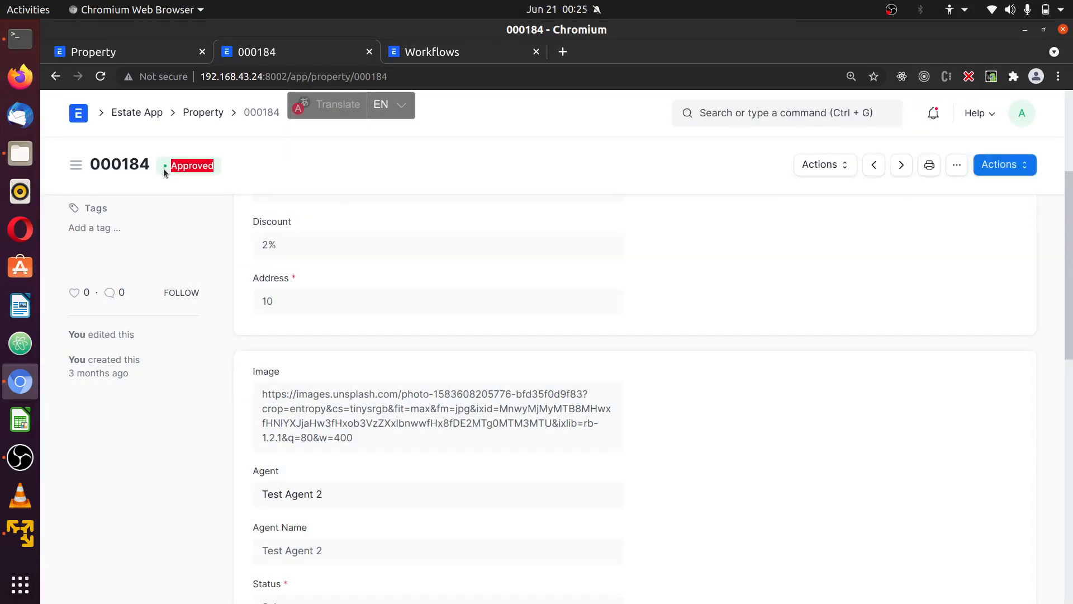
left_click(266, 172)
Examine the fields of the approved property record 000184, including its Address value
scroll(911, 257, "down", 4)
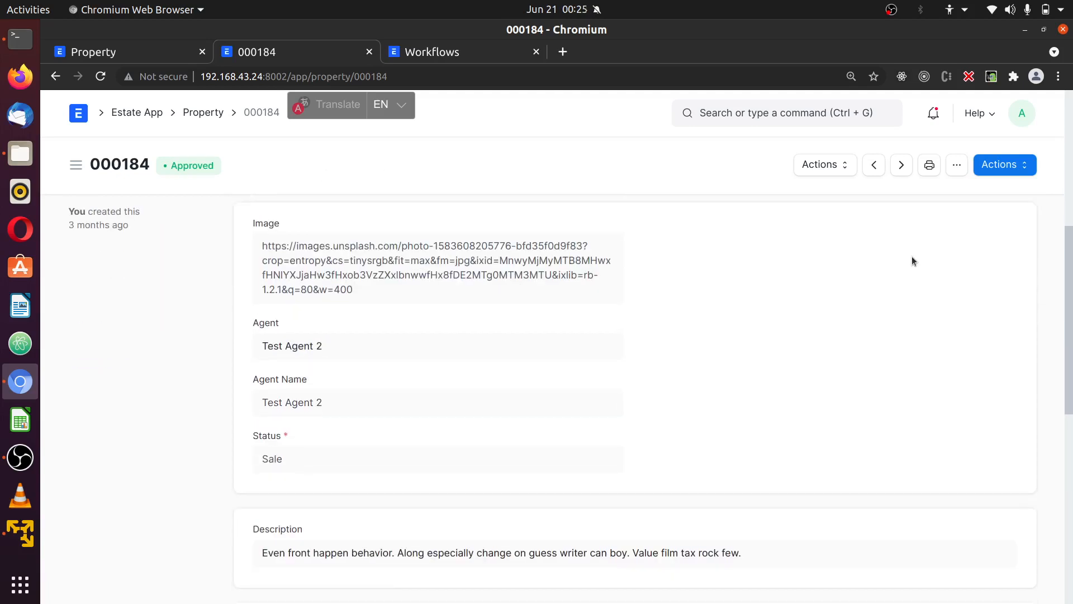
scroll(504, 338, "down", 3)
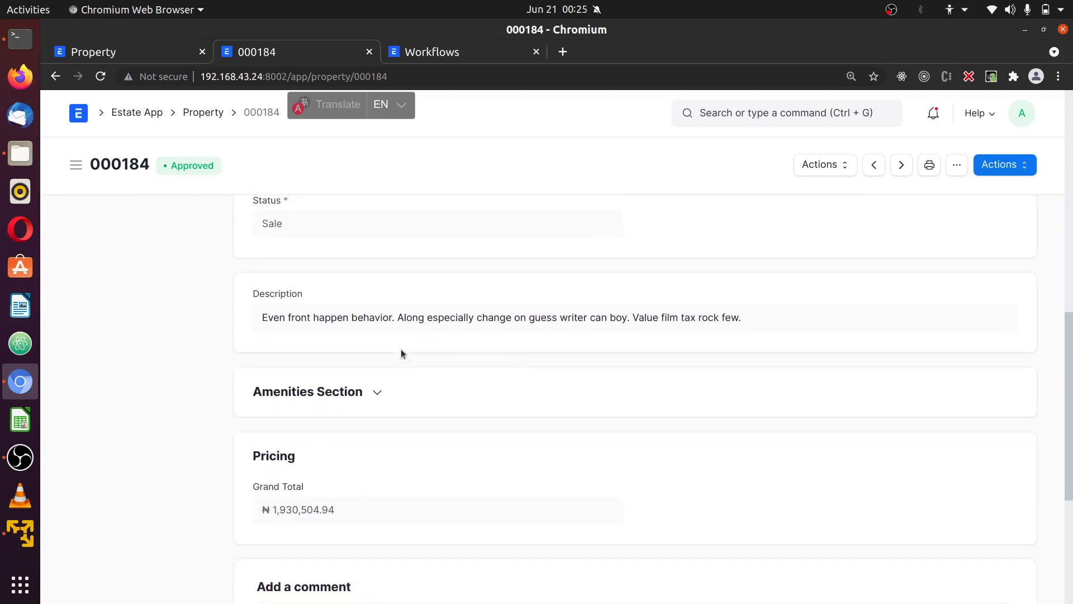
scroll(401, 351, "up", 3)
scroll(401, 349, "up", 3)
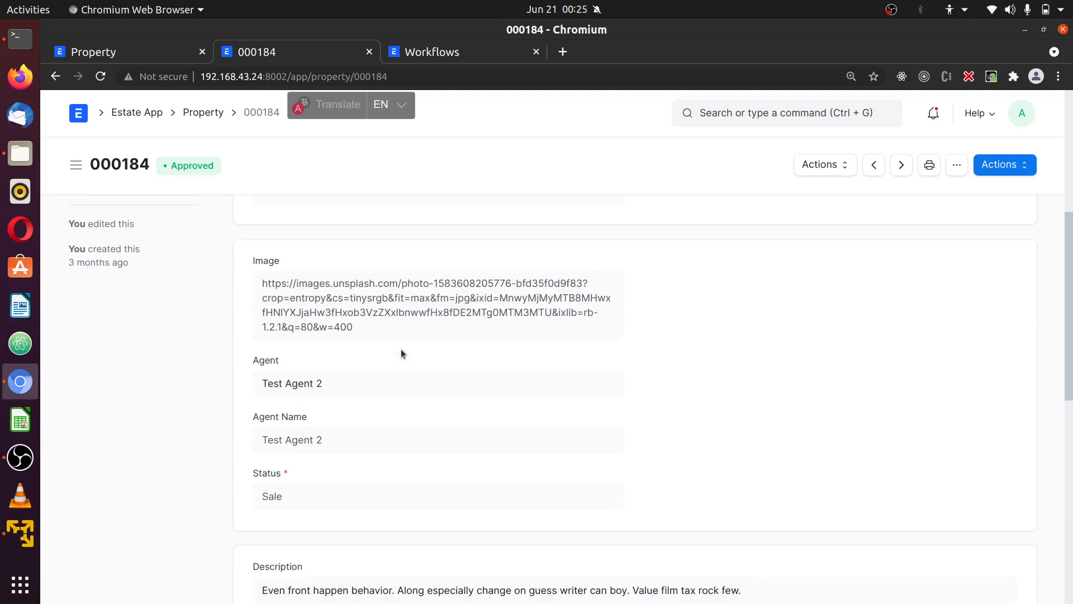
scroll(401, 352, "up", 1)
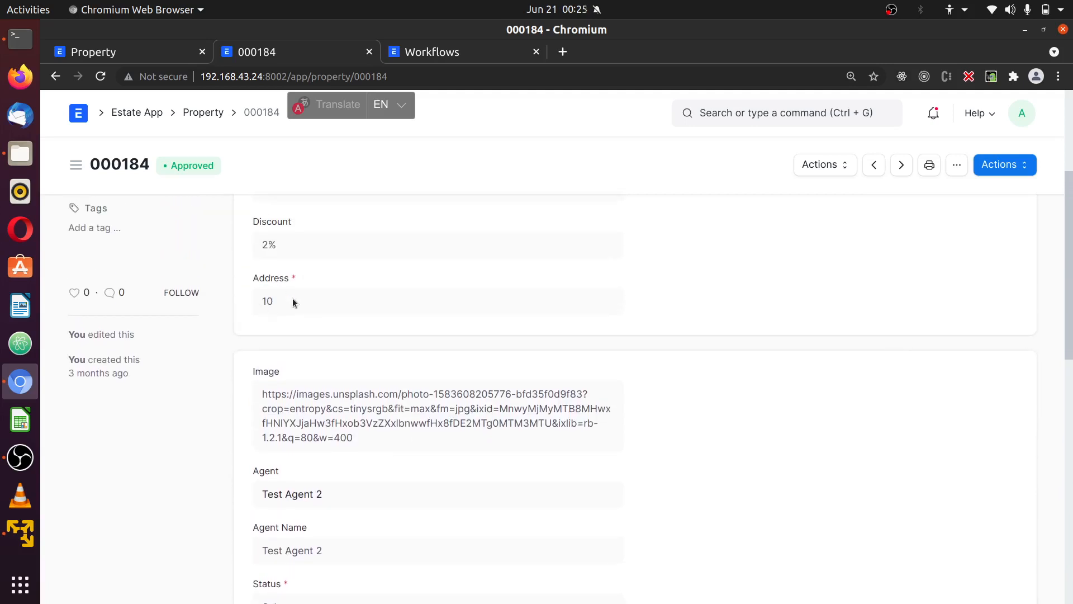
left_click(290, 337)
left_click_drag(377, 442, 267, 373)
left_click(317, 340)
Compare the workflow's Approved state settings and transition rule with the status and actions on property record 000184
left_click(111, 53)
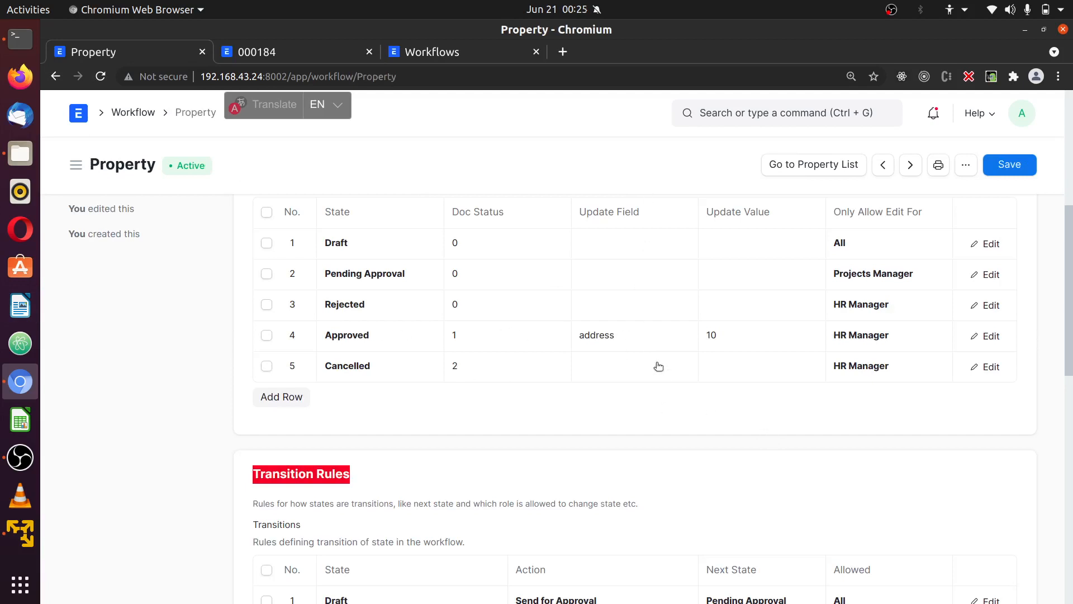
scroll(598, 389, "down", 3)
scroll(596, 384, "down", 2)
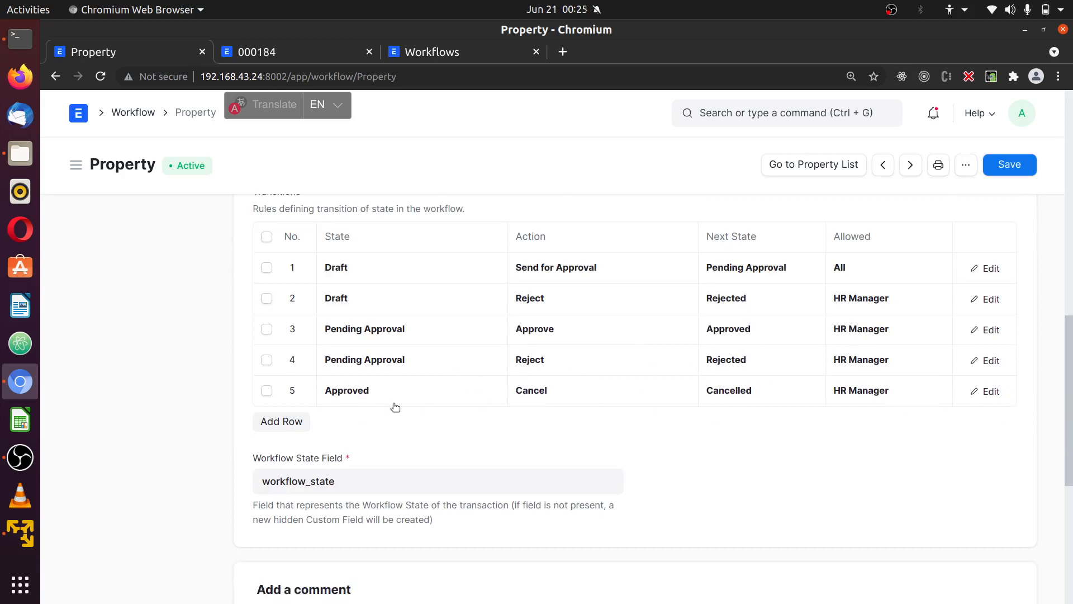
left_click(246, 52)
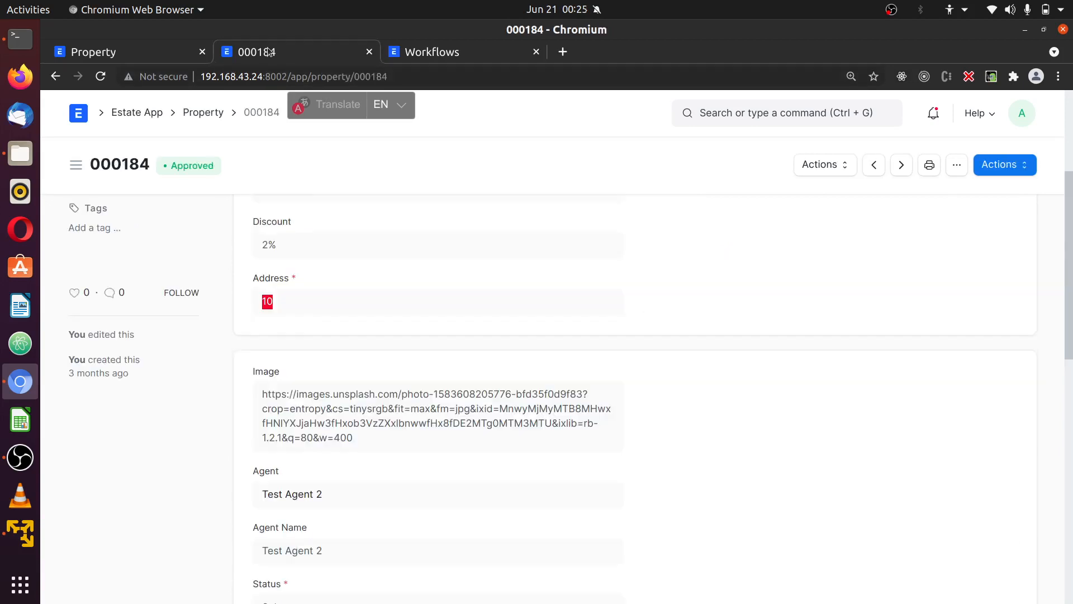
scroll(816, 193, "up", 2)
scroll(816, 193, "up", 1)
left_click(1006, 164)
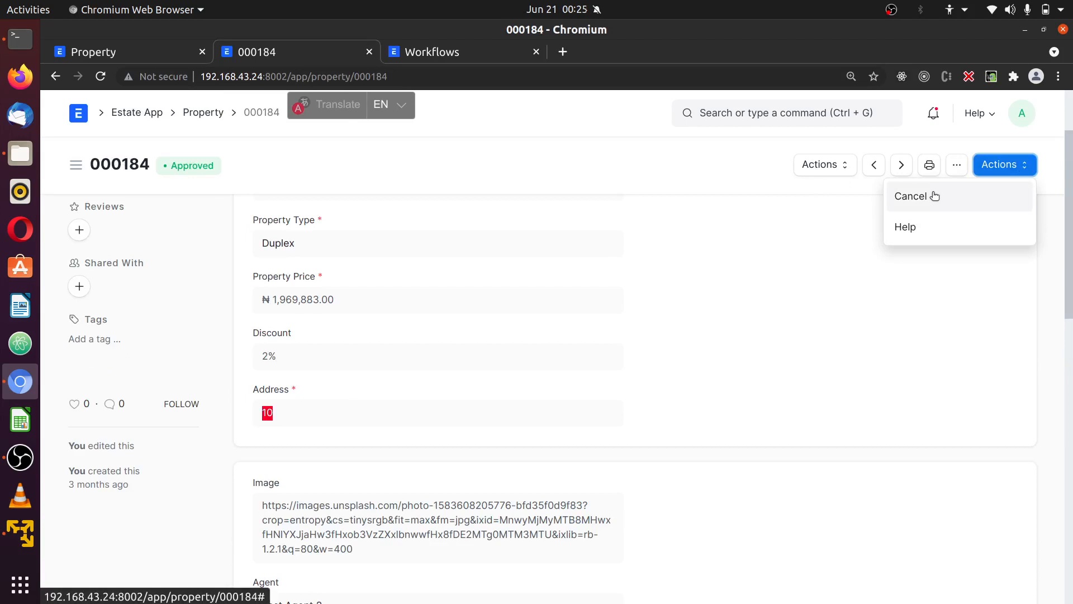
left_click_drag(217, 172, 167, 163)
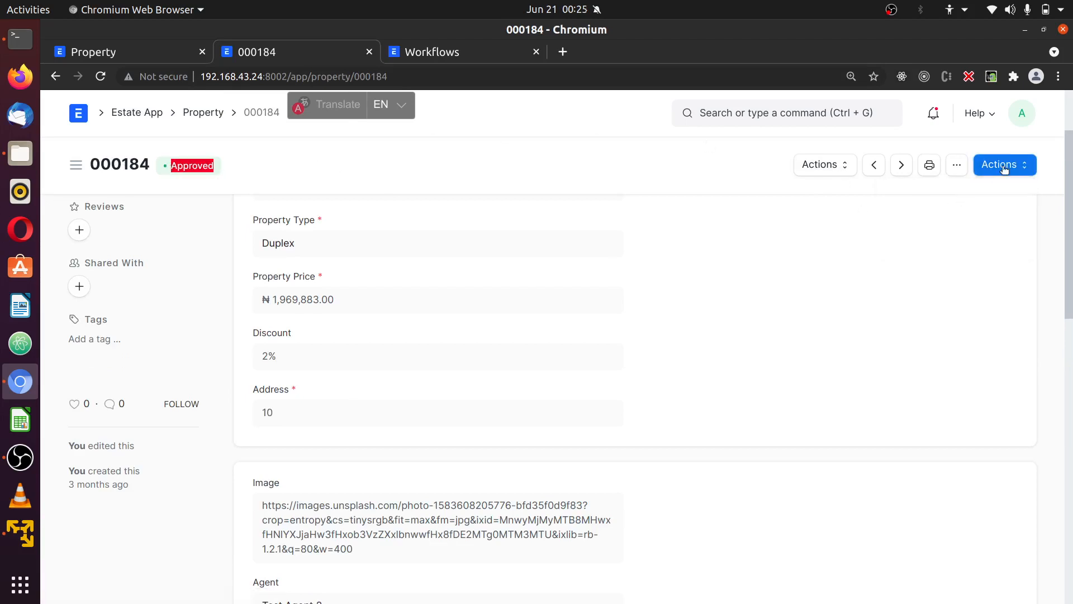
Check the Cancelled state and the Cancel transition rule in the Property workflow, and cancel property record 000184
left_click(159, 45)
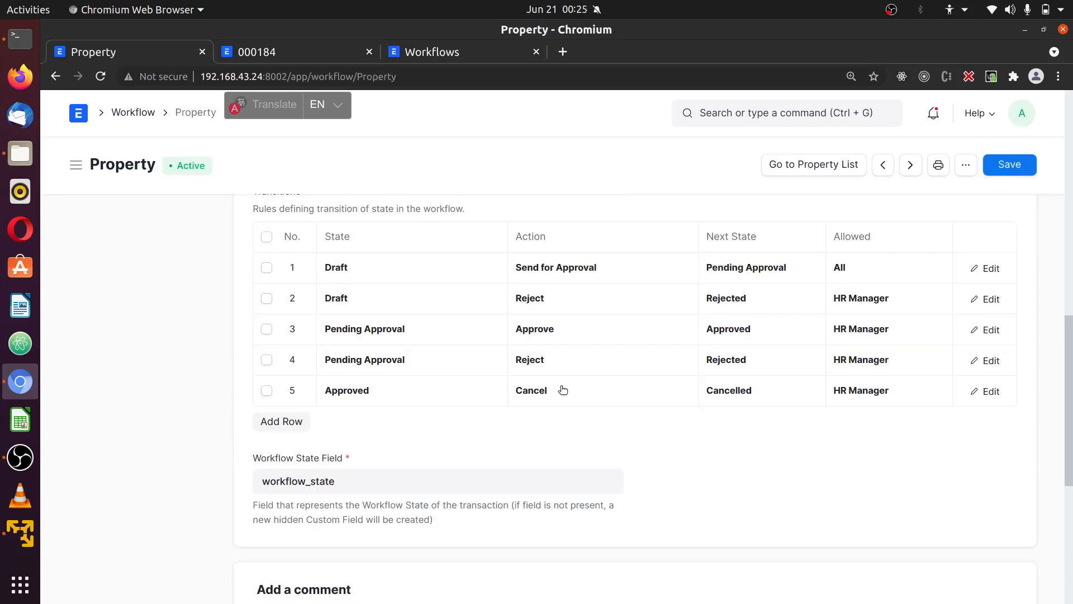
scroll(555, 384, "up", 5)
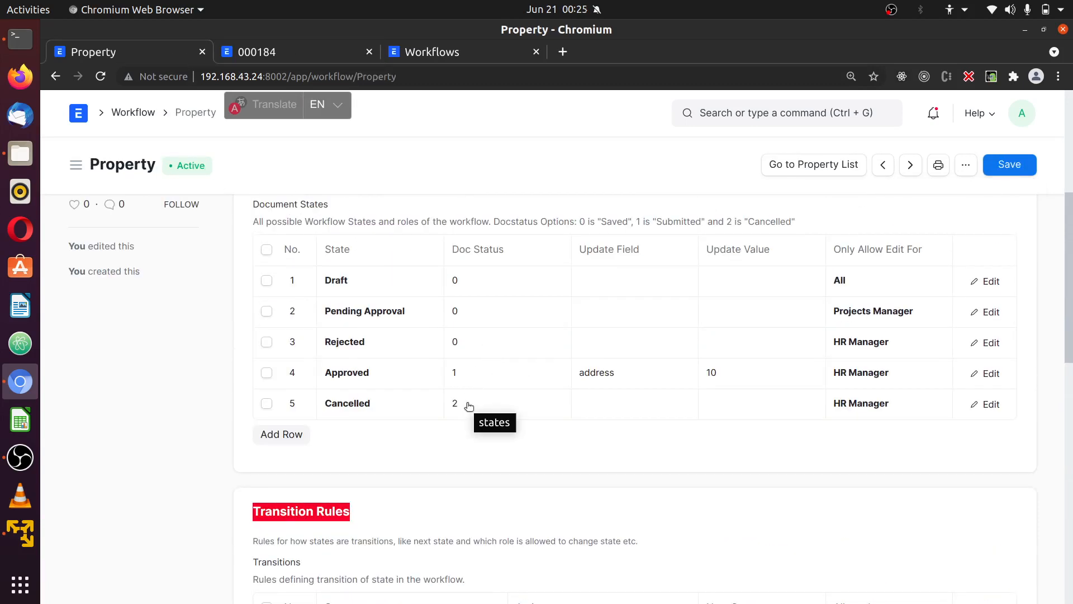
left_click(302, 52)
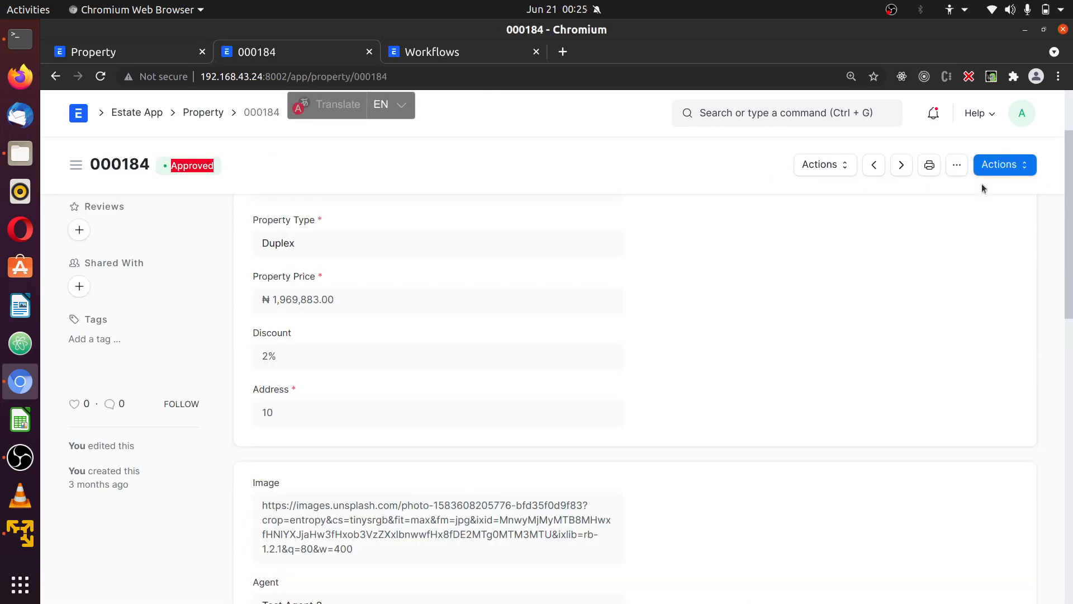
left_click(1008, 168)
left_click(979, 206)
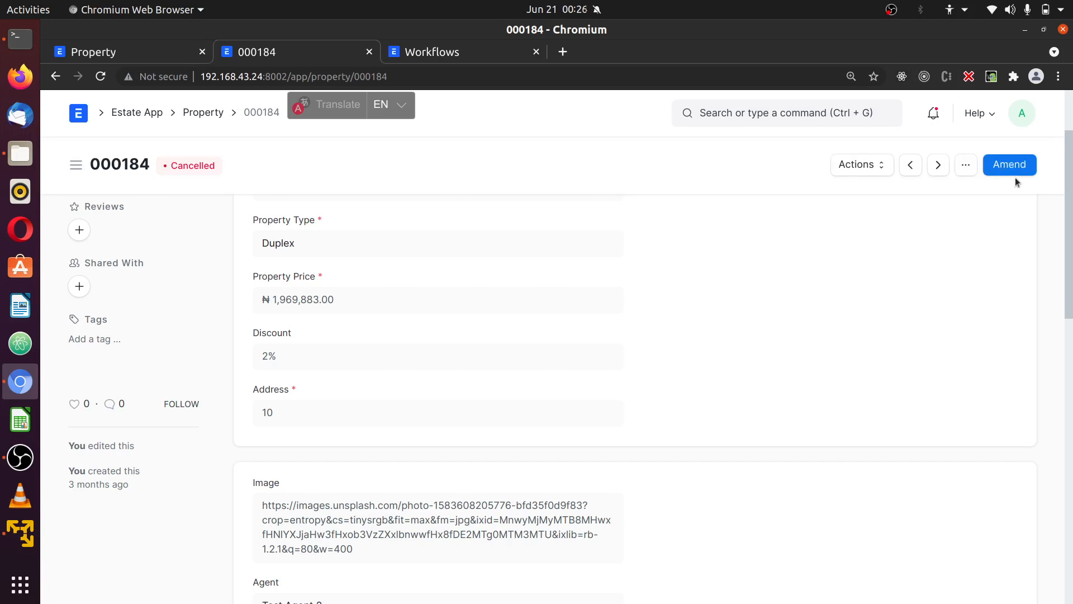
left_click_drag(218, 168, 170, 166)
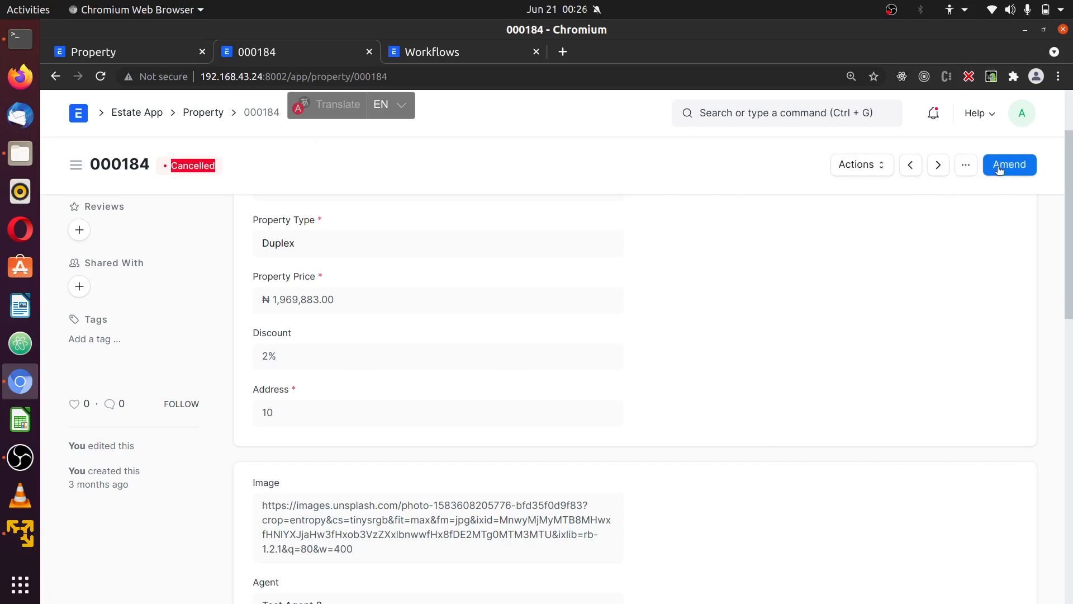
left_click(413, 167)
Examine the fields of cancelled property record 000184 and its status in the Property list
scroll(867, 377, "down", 12)
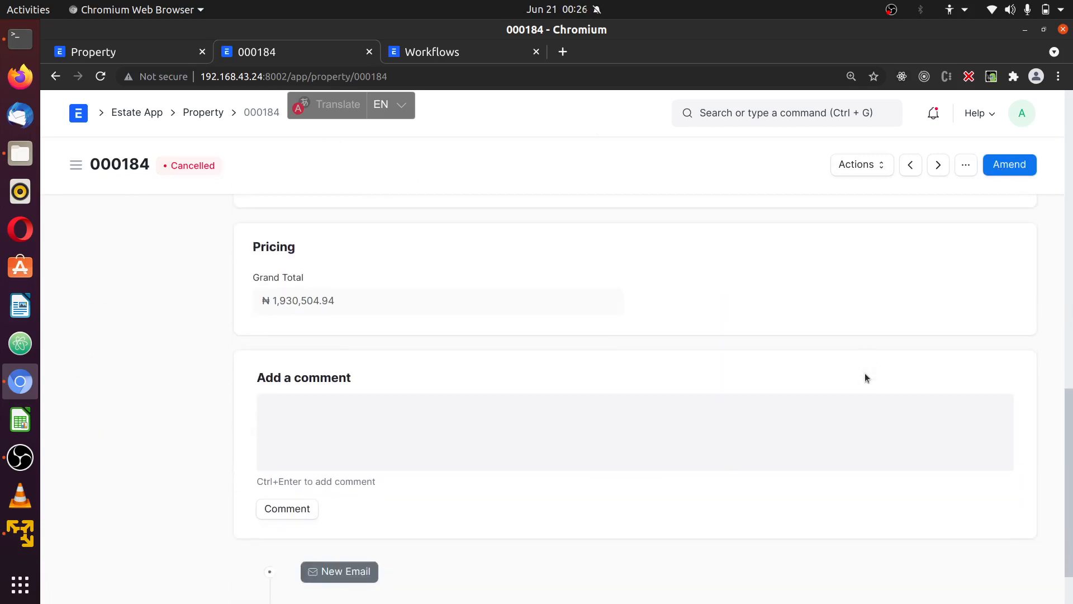
scroll(865, 377, "up", 5)
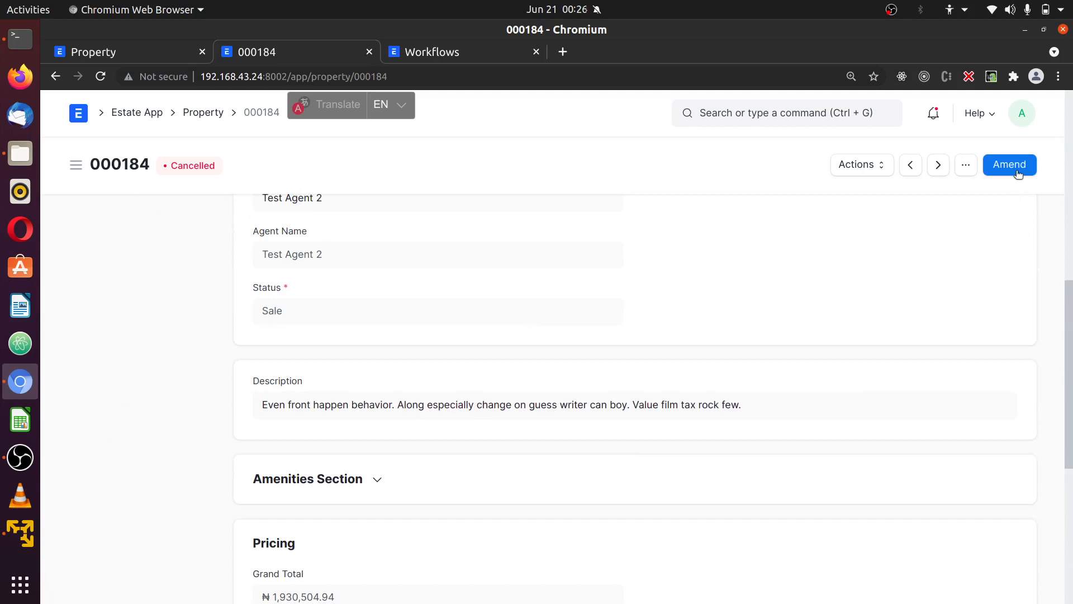
scroll(373, 145, "up", 1)
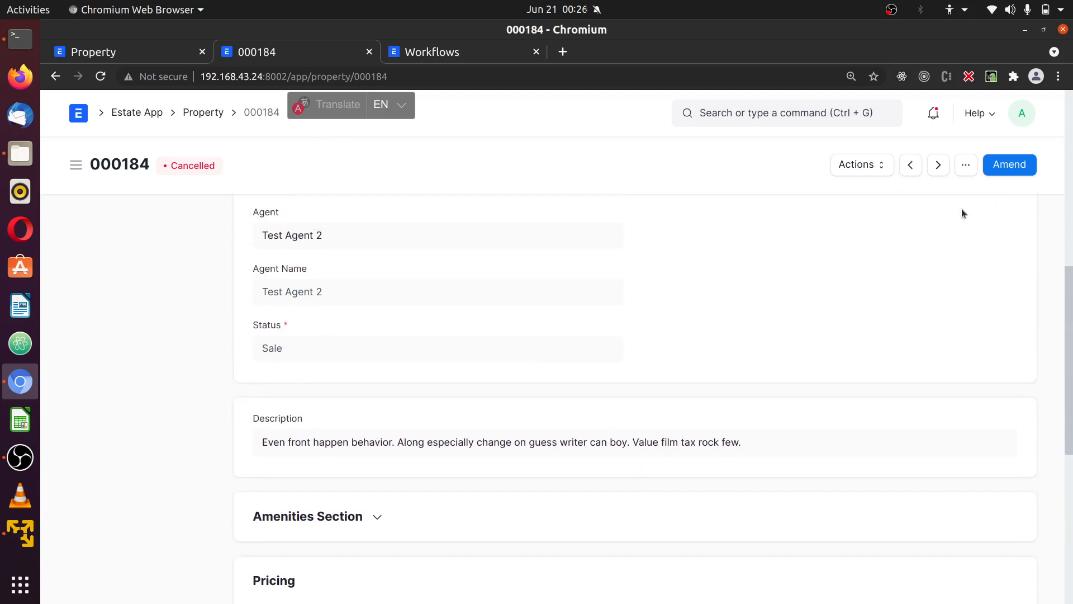
scroll(391, 223, "up", 3)
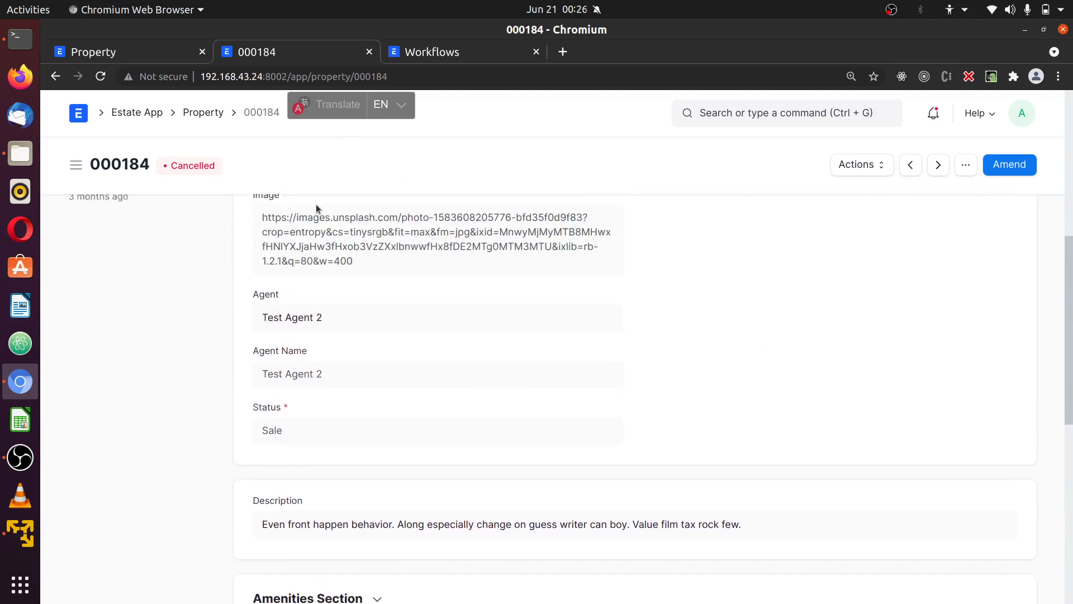
left_click(204, 112)
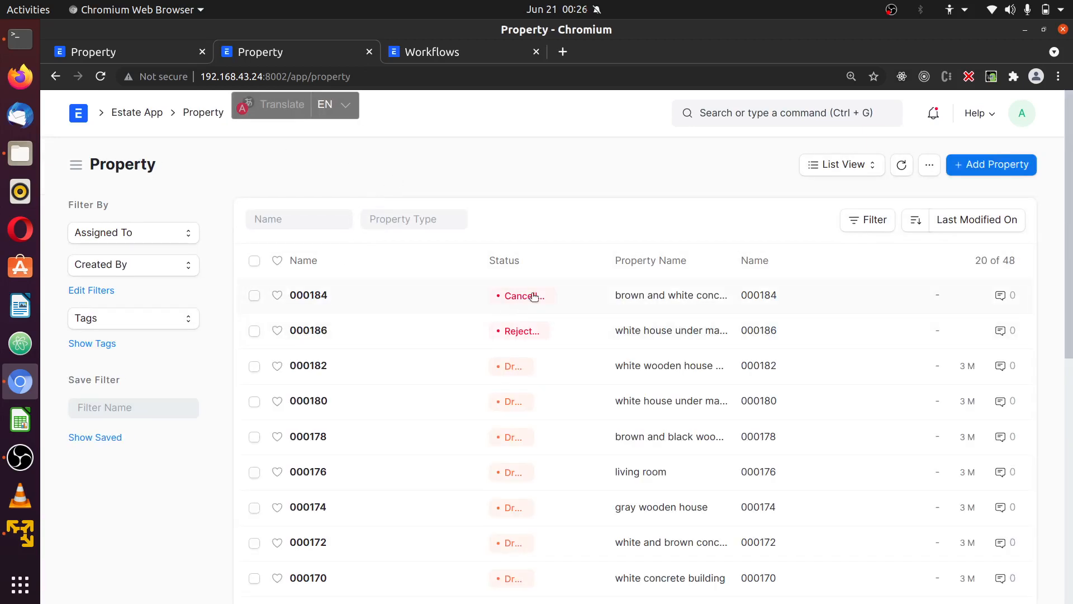
left_click(306, 296)
scroll(429, 363, "down", 9)
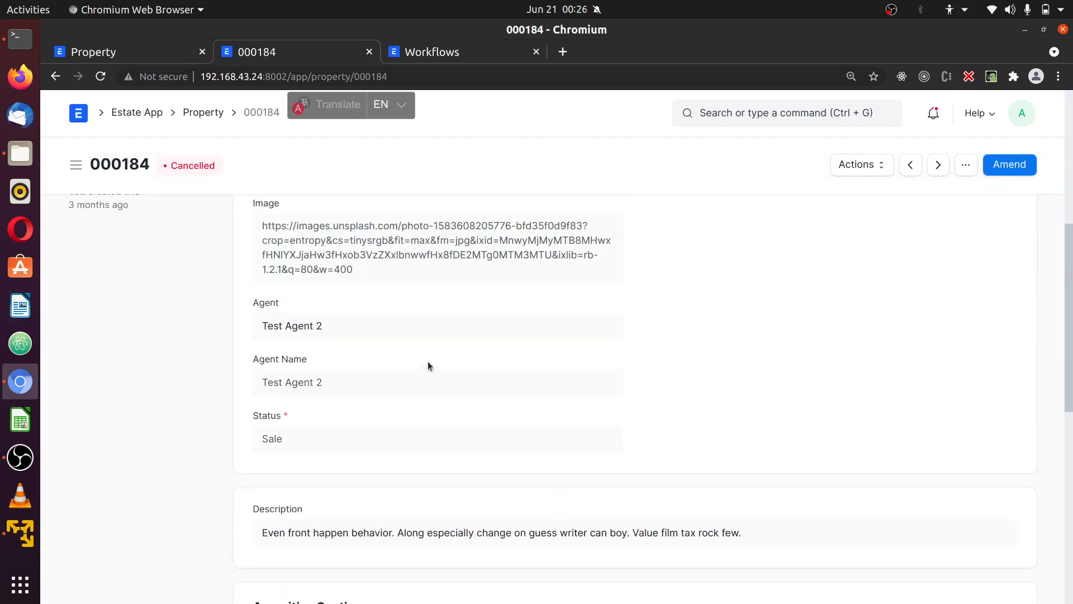
Compare the Property workflow's document states with its transition rules, including the Cancelled state
left_click(122, 47)
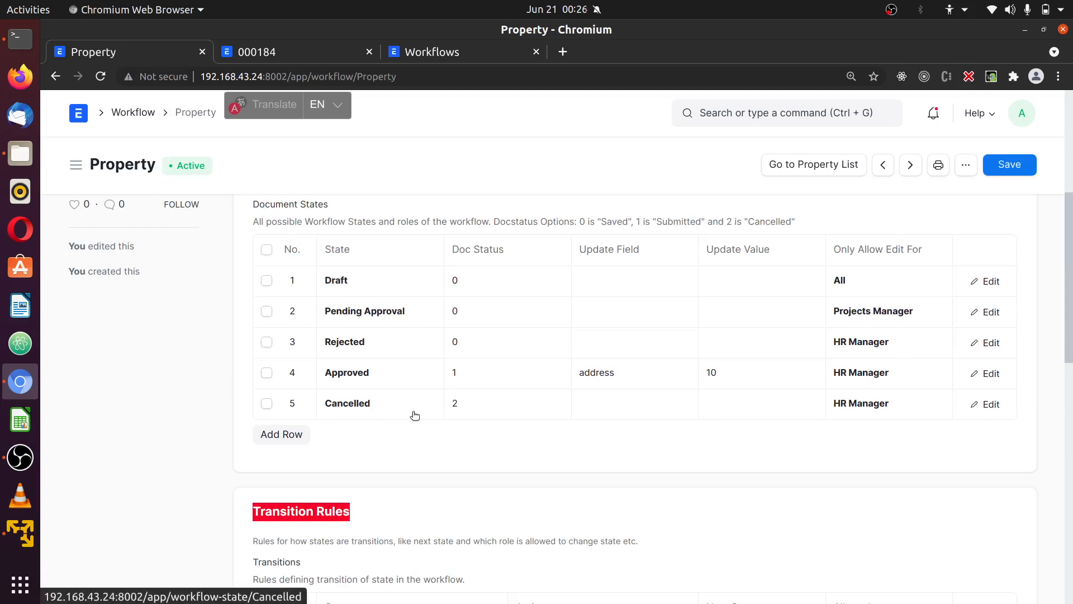
scroll(559, 447, "down", 5)
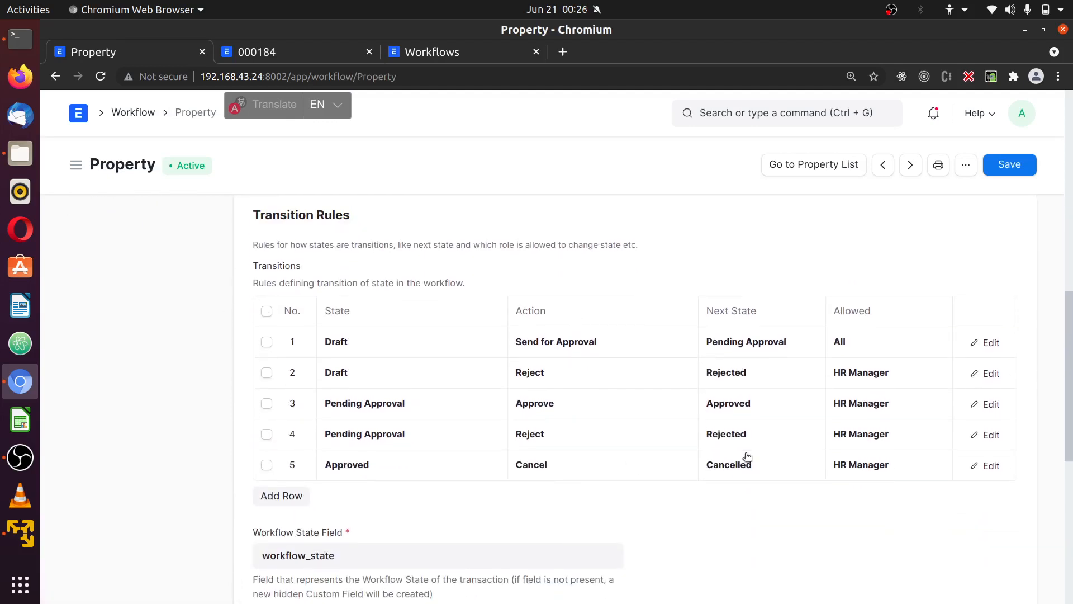
scroll(747, 482, "down", 3)
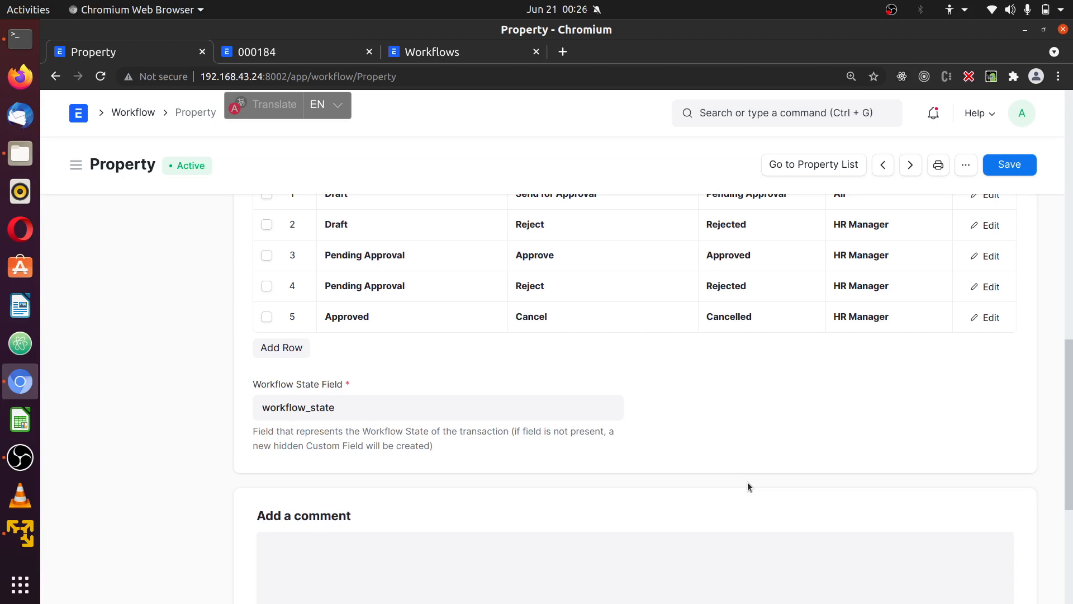
scroll(737, 461, "up", 5)
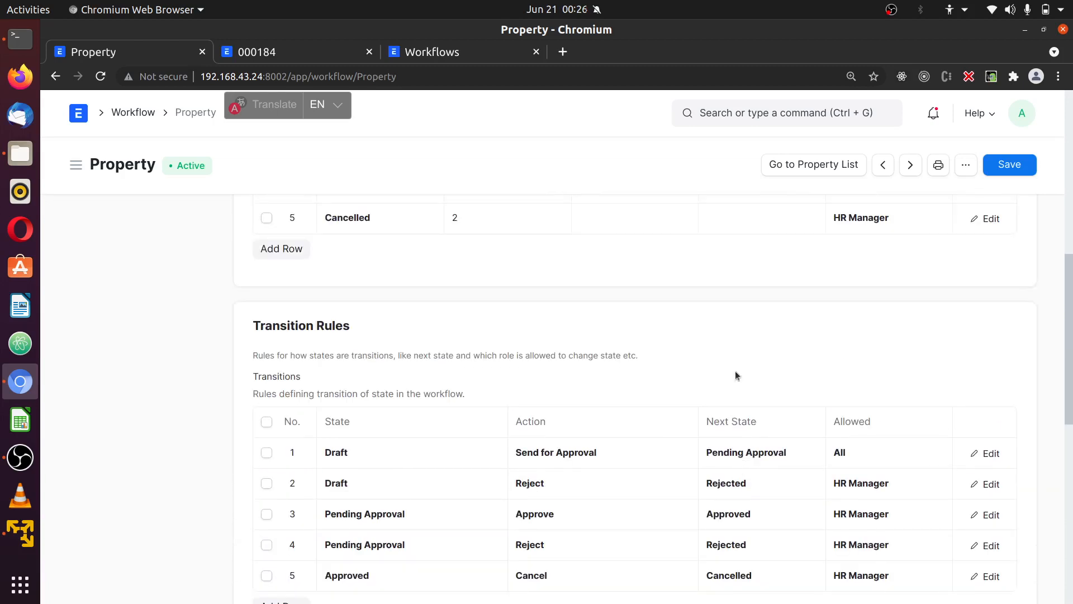
scroll(747, 297, "up", 5)
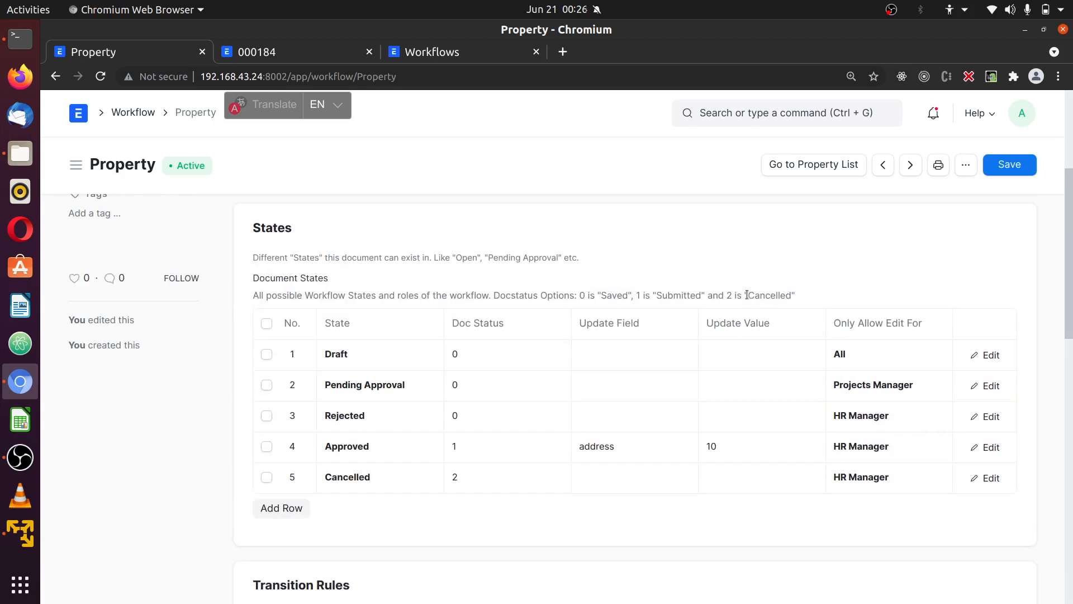
scroll(995, 386, "down", 6)
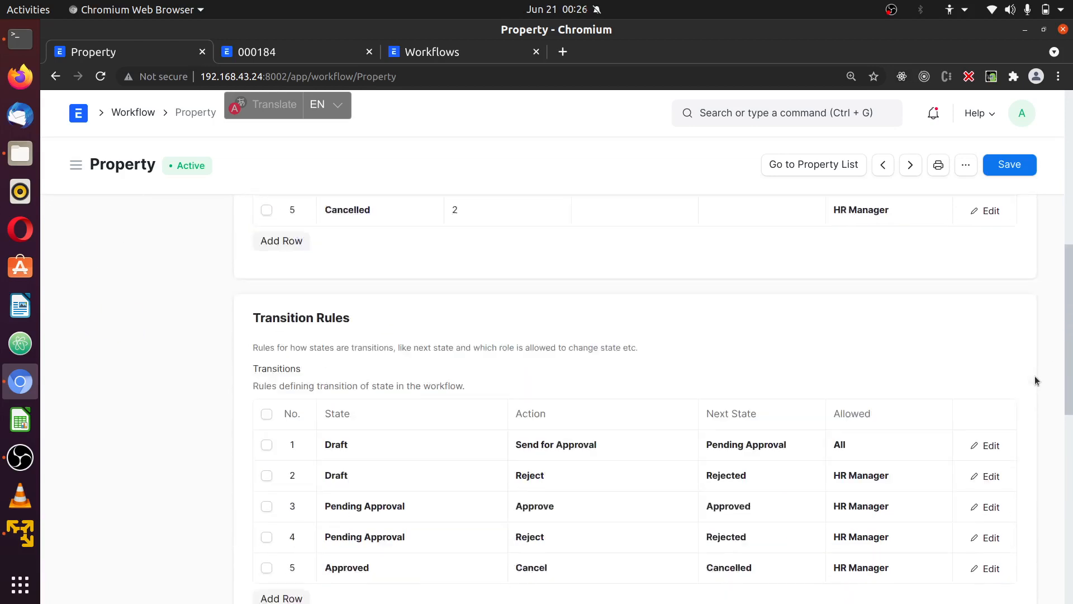
Examine the condition field and allowed functions of the Send for Approval transition rule, and close its row editor
left_click(985, 417)
scroll(560, 391, "down", 5)
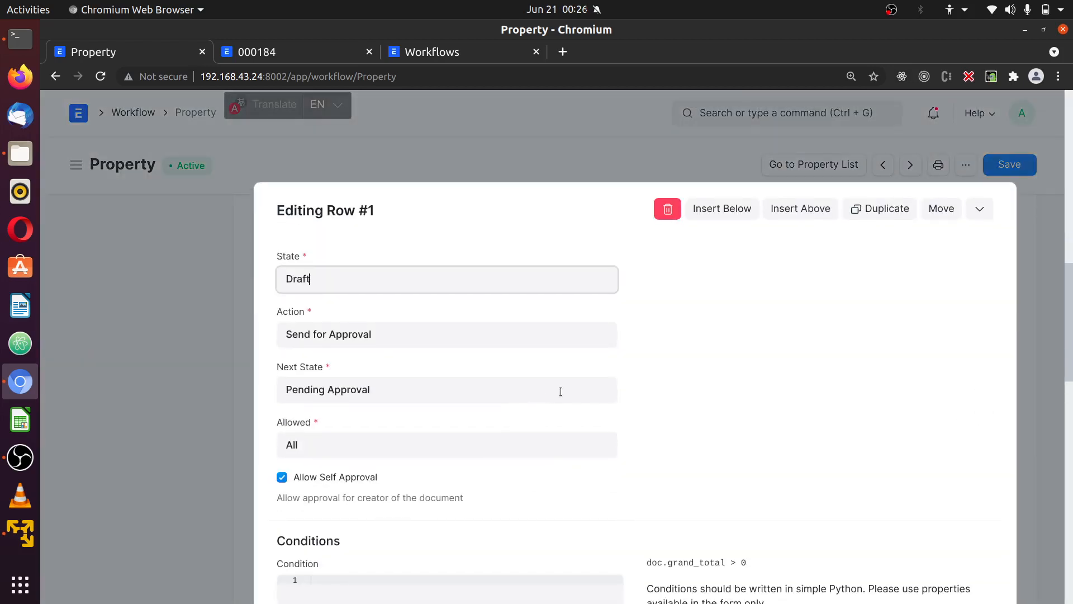
scroll(446, 351, "down", 2)
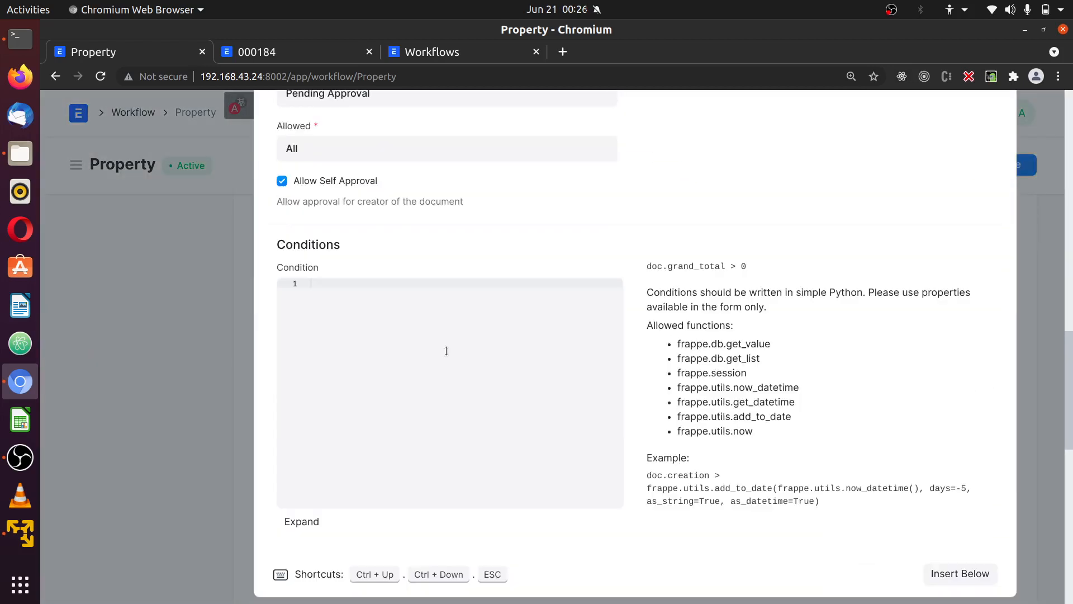
left_click(108, 374)
Review the Property workflow's general settings, including Send Email Alert, along with its document states and transition rules
scroll(554, 334, "up", 5)
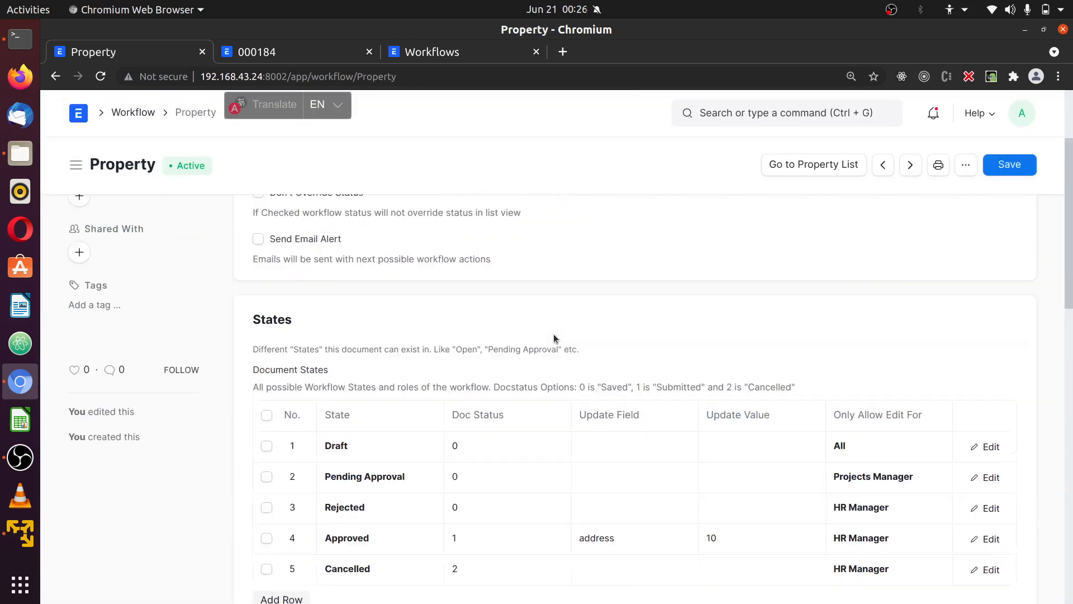
scroll(554, 338, "up", 3)
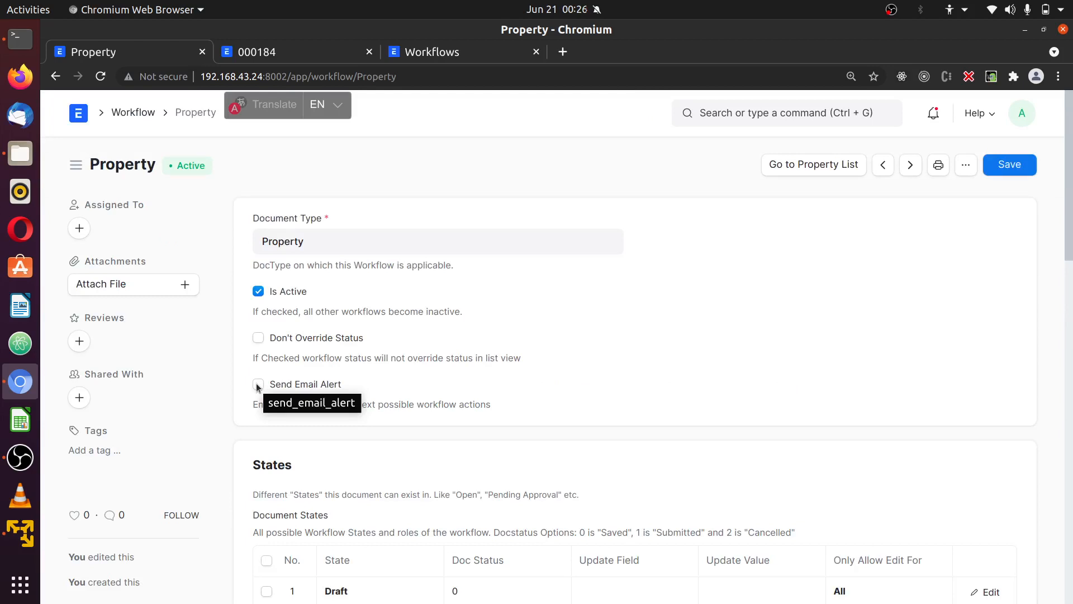
left_click(754, 109)
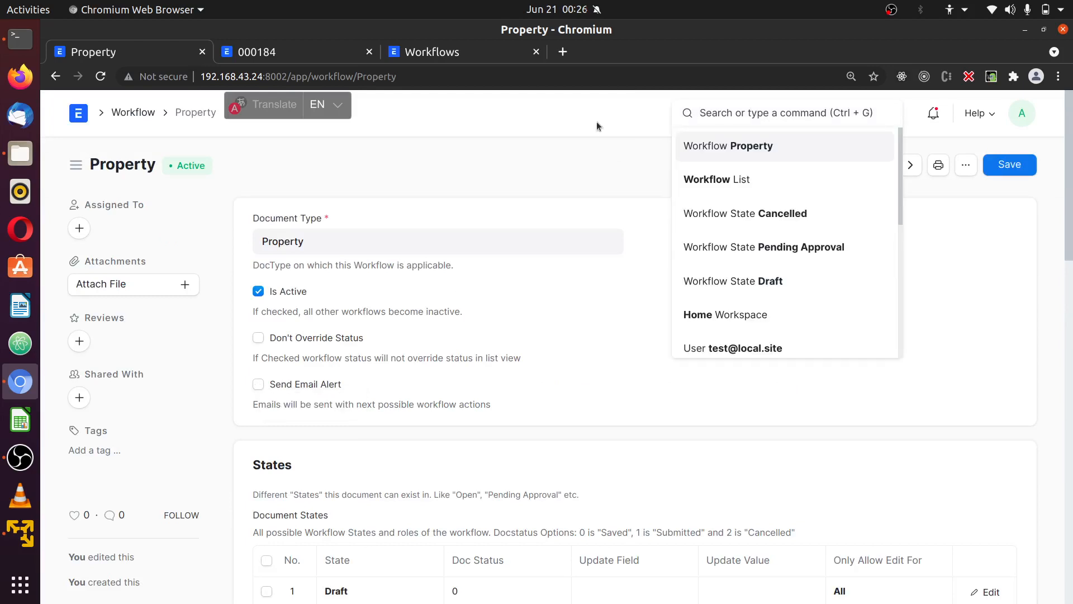
left_click(532, 141)
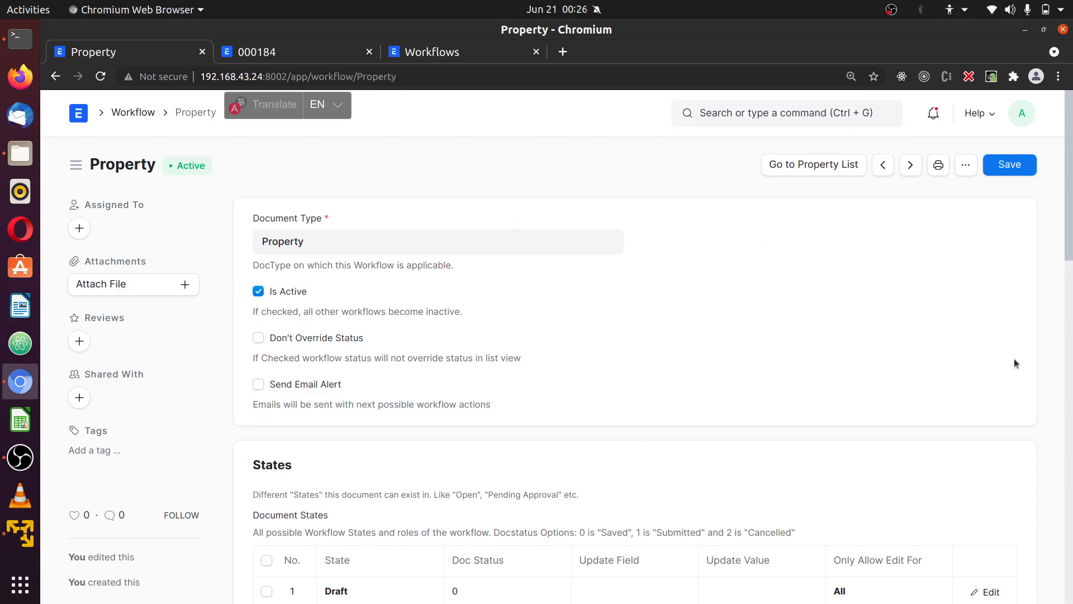
scroll(1055, 359, "down", 3)
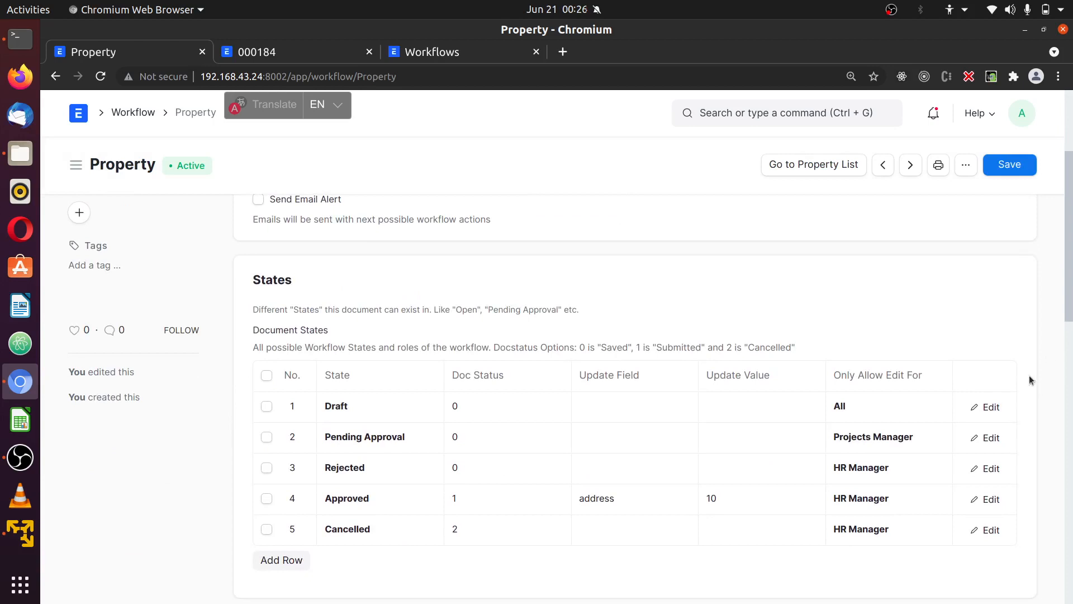
scroll(1032, 380, "down", 1)
scroll(1020, 280, "up", 3)
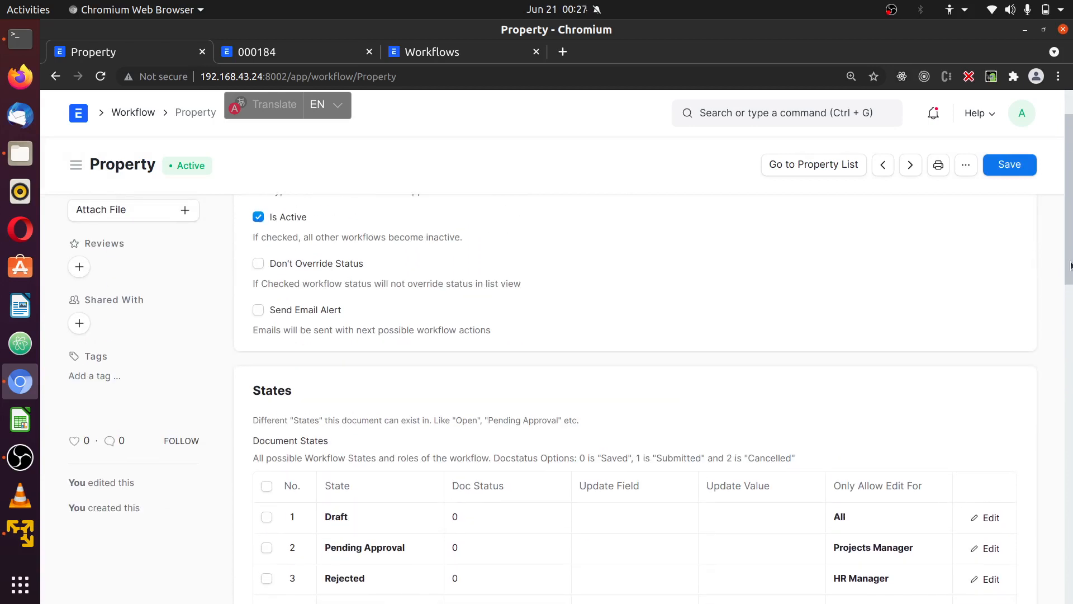
scroll(1035, 276, "up", 1)
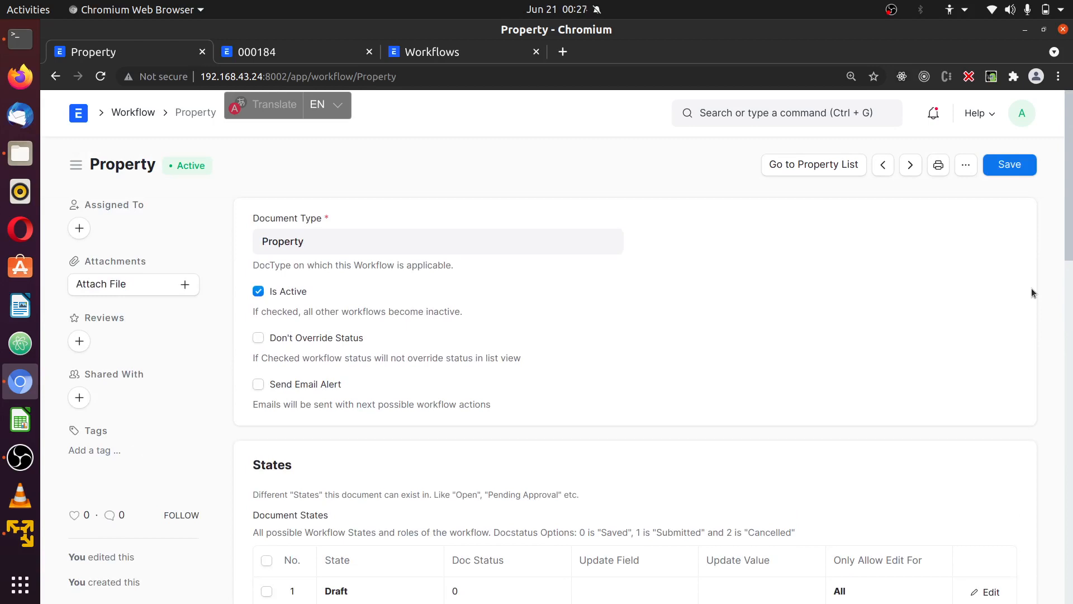
scroll(1040, 285, "down", 1)
scroll(1051, 285, "down", 3)
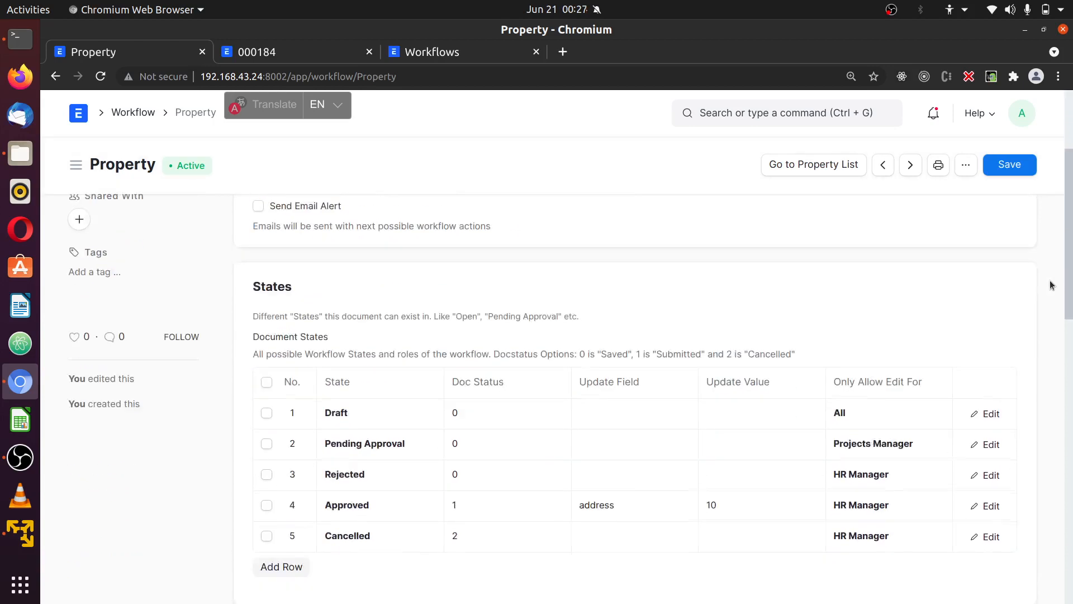
scroll(1051, 285, "down", 4)
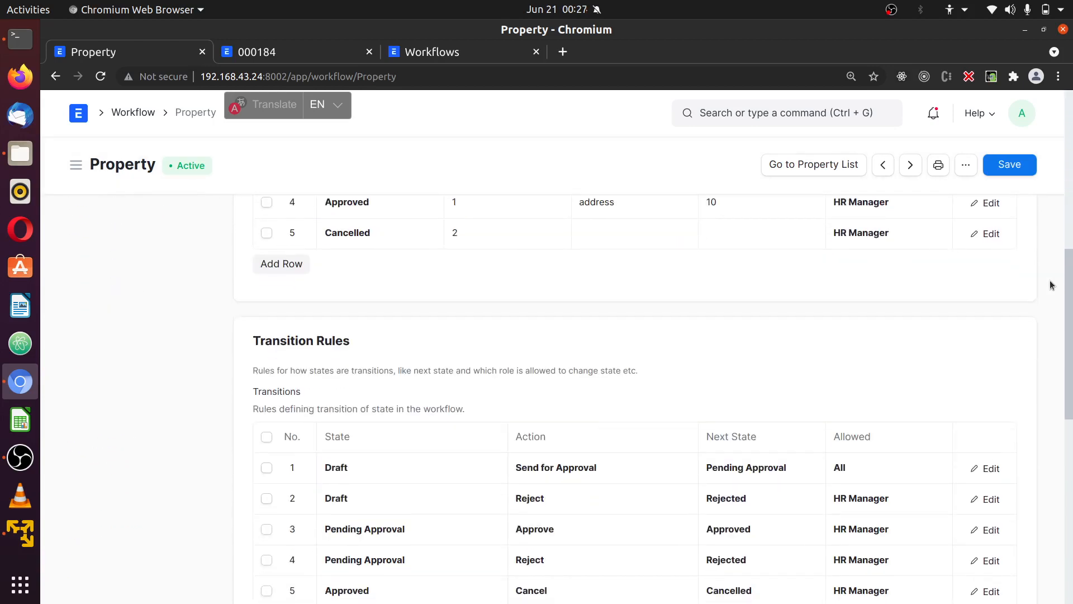